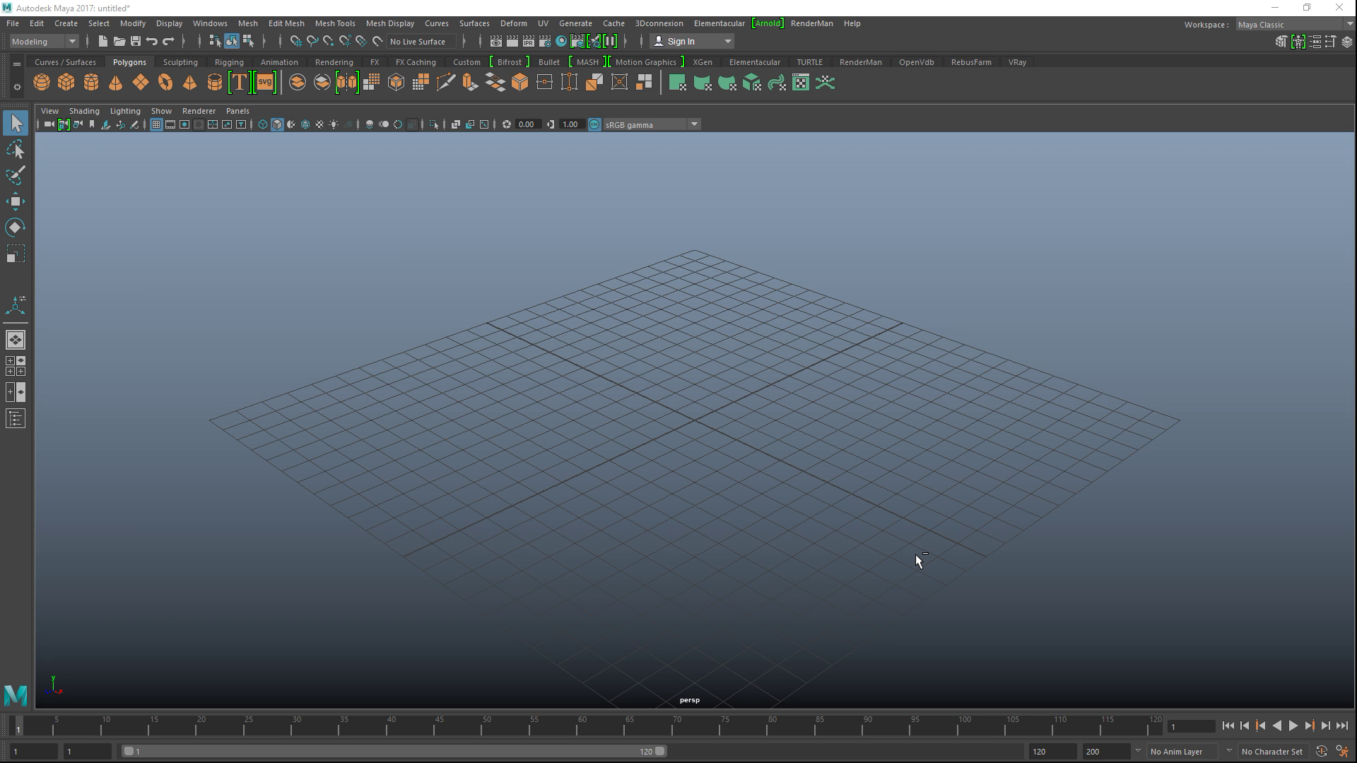
Step: Import squares.jpg from the Desktop as an image plane in the front view
left_click(16, 366)
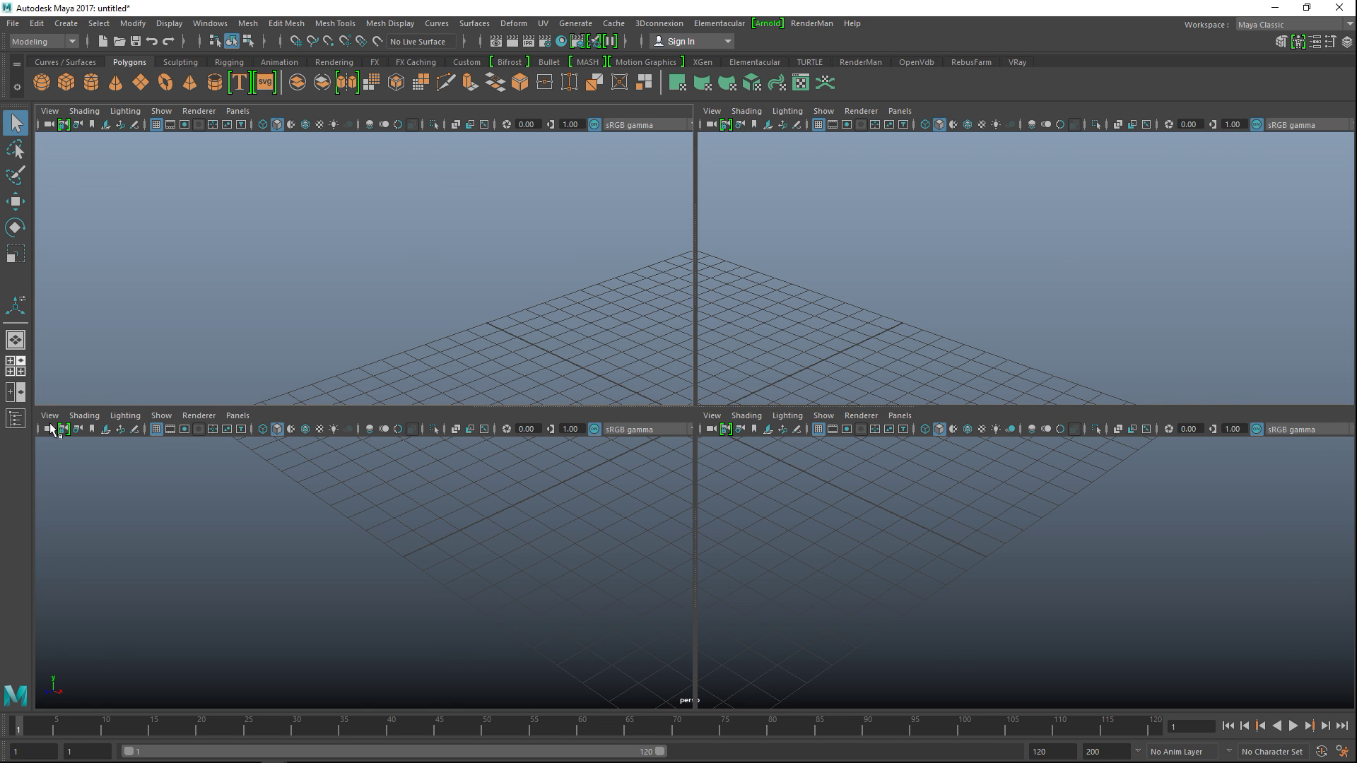
left_click(53, 417)
mouse_move(215, 732)
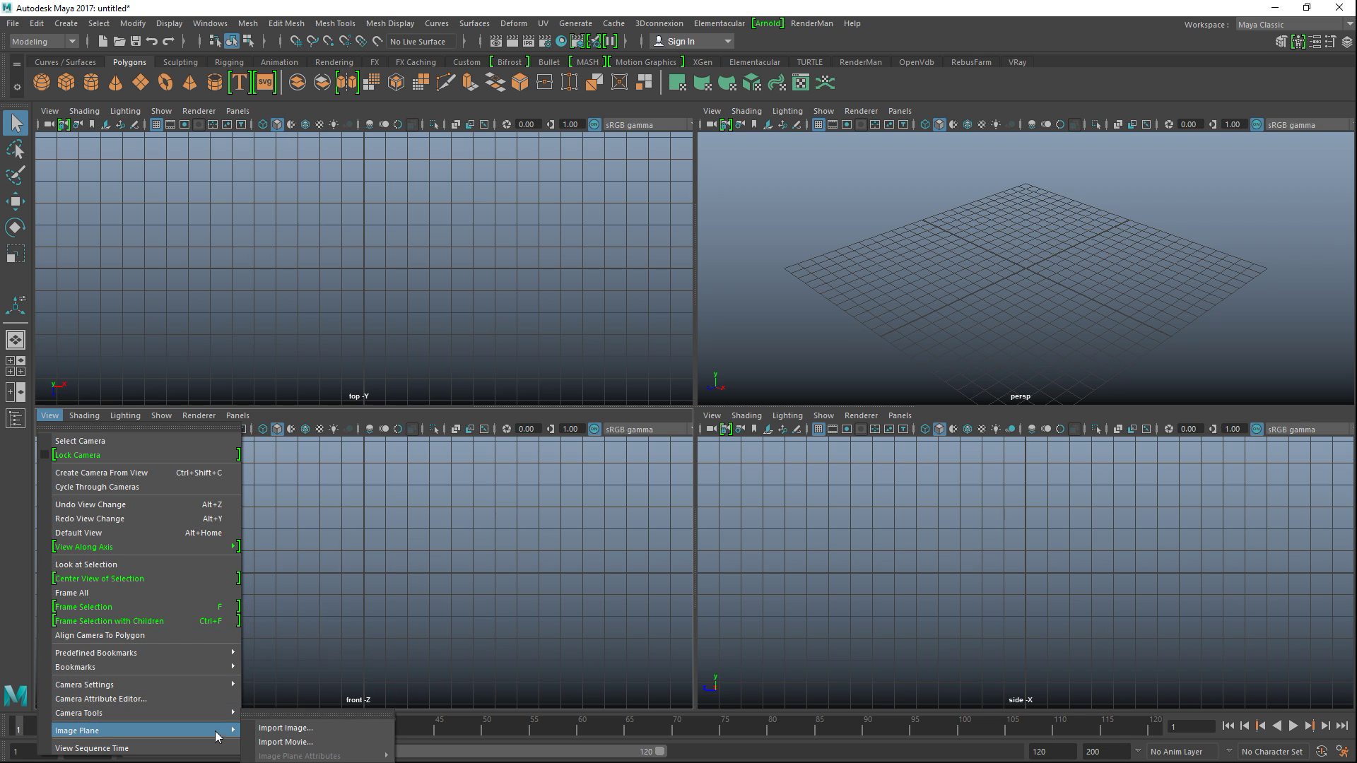
left_click(285, 729)
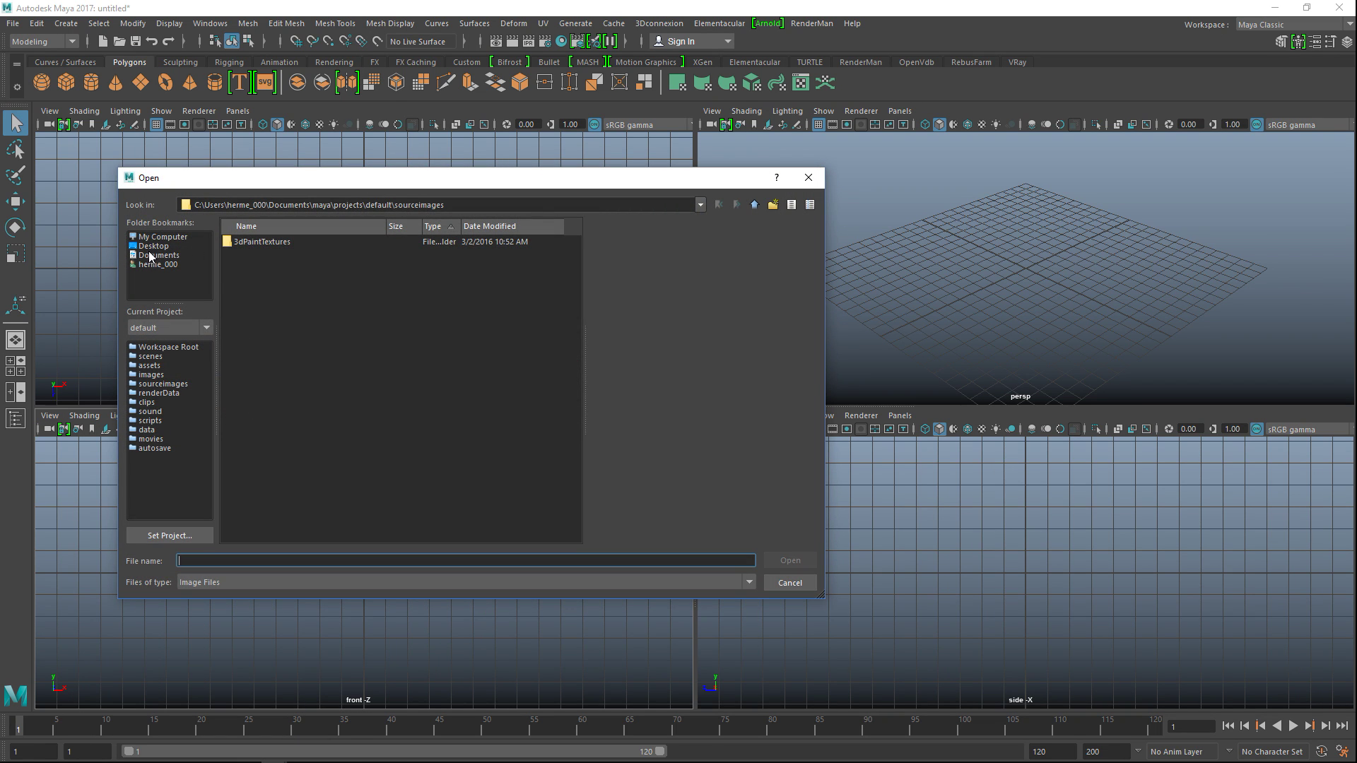
left_click(152, 246)
scroll(339, 492, "down", 1)
left_click(263, 490)
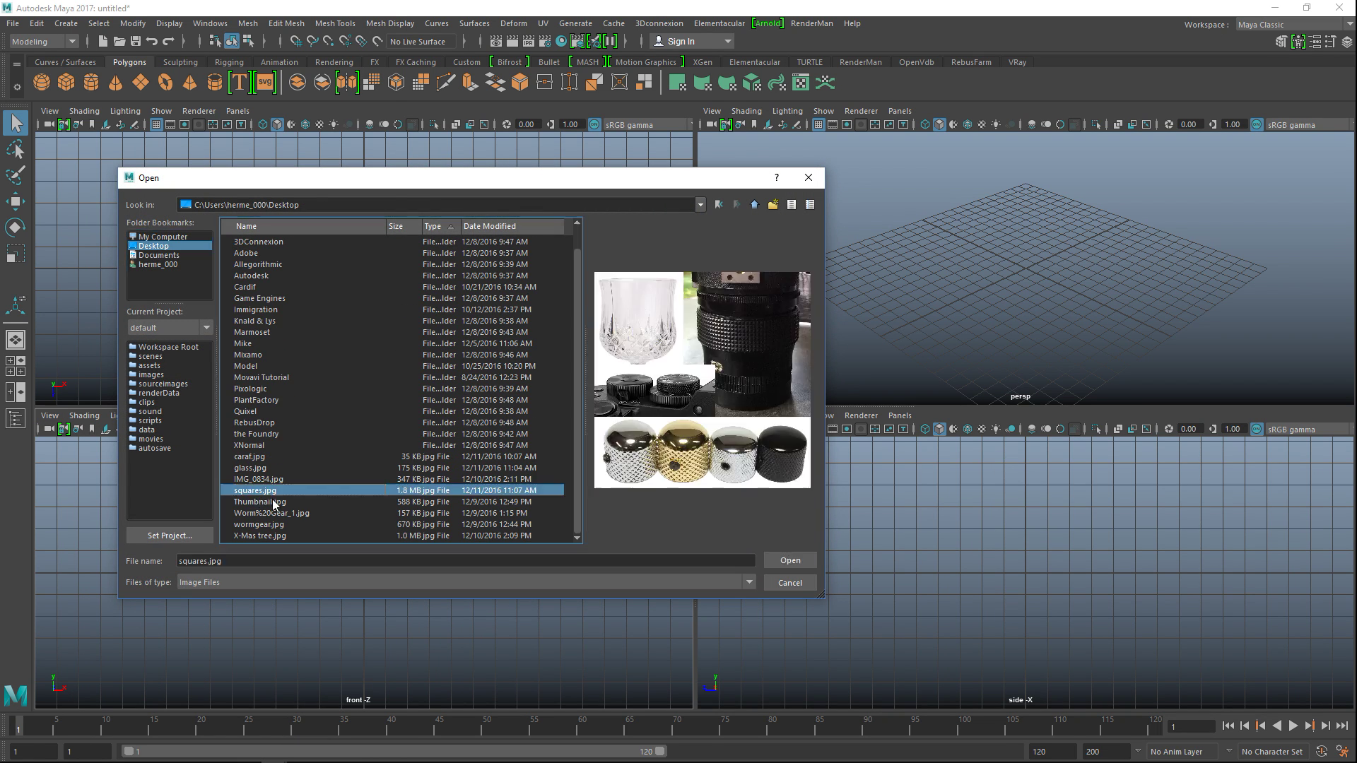
left_click(790, 562)
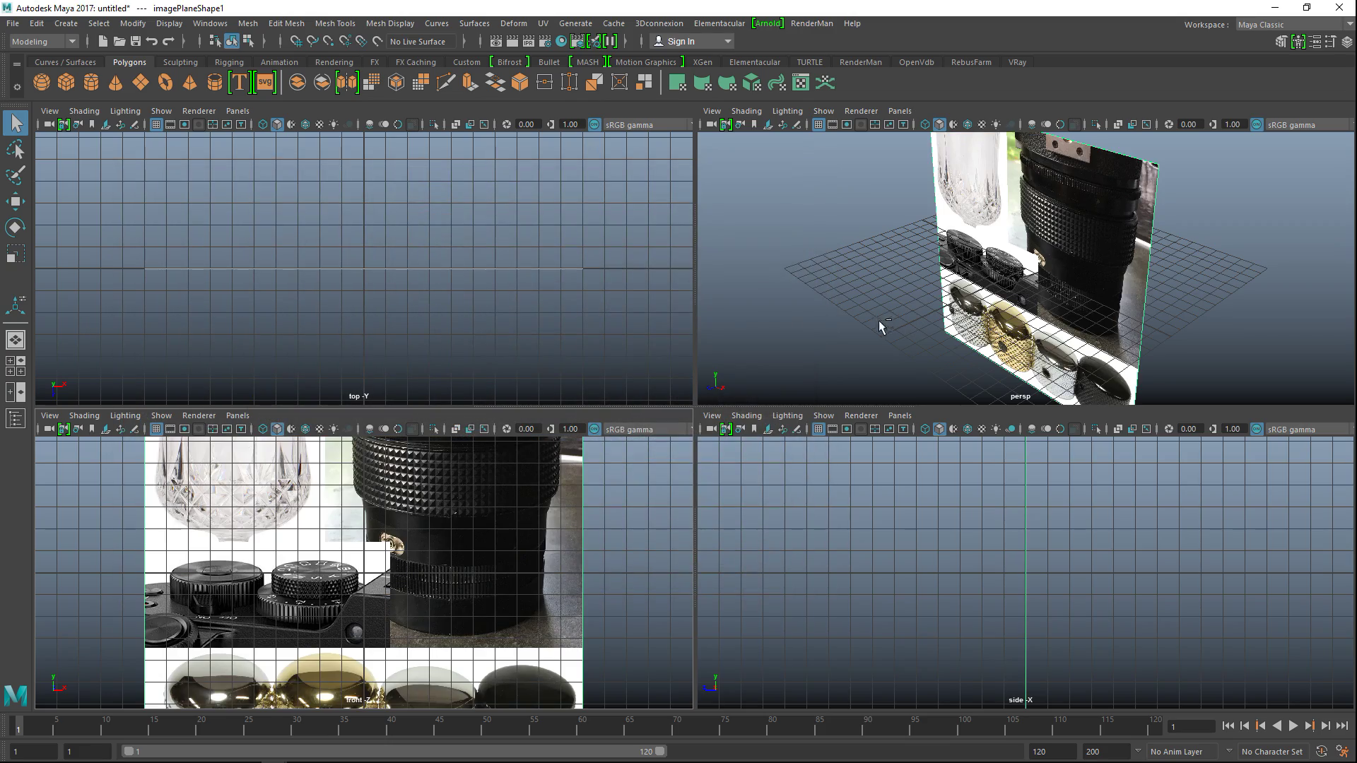
Step: Examine the knurled and faceted surface patterns on the glass, camera dials, lens and knobs in the reference image
key("space")
scroll(797, 464, "up", 3)
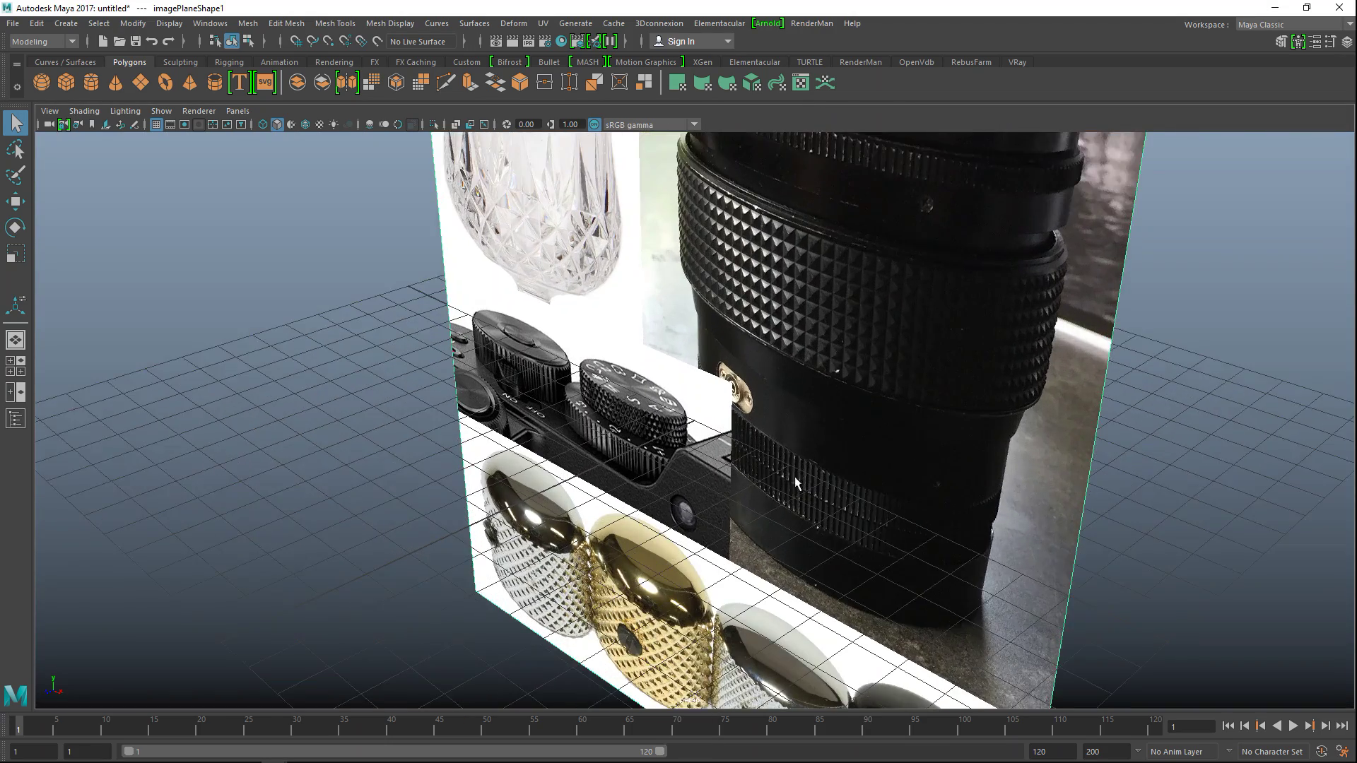
left_click_drag(794, 476, 751, 444, "alt")
scroll(778, 424, "up", 3)
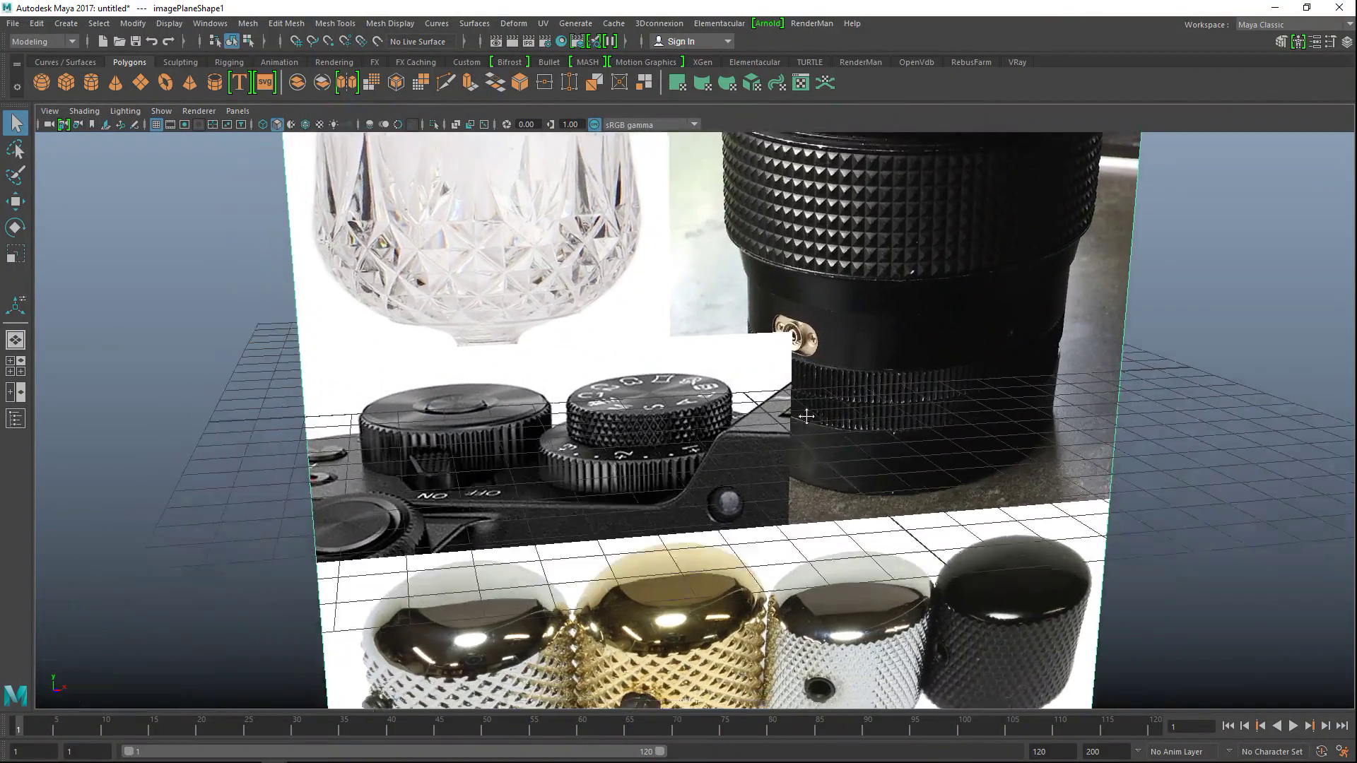
scroll(733, 438, "down", 3)
scroll(733, 438, "up", 6)
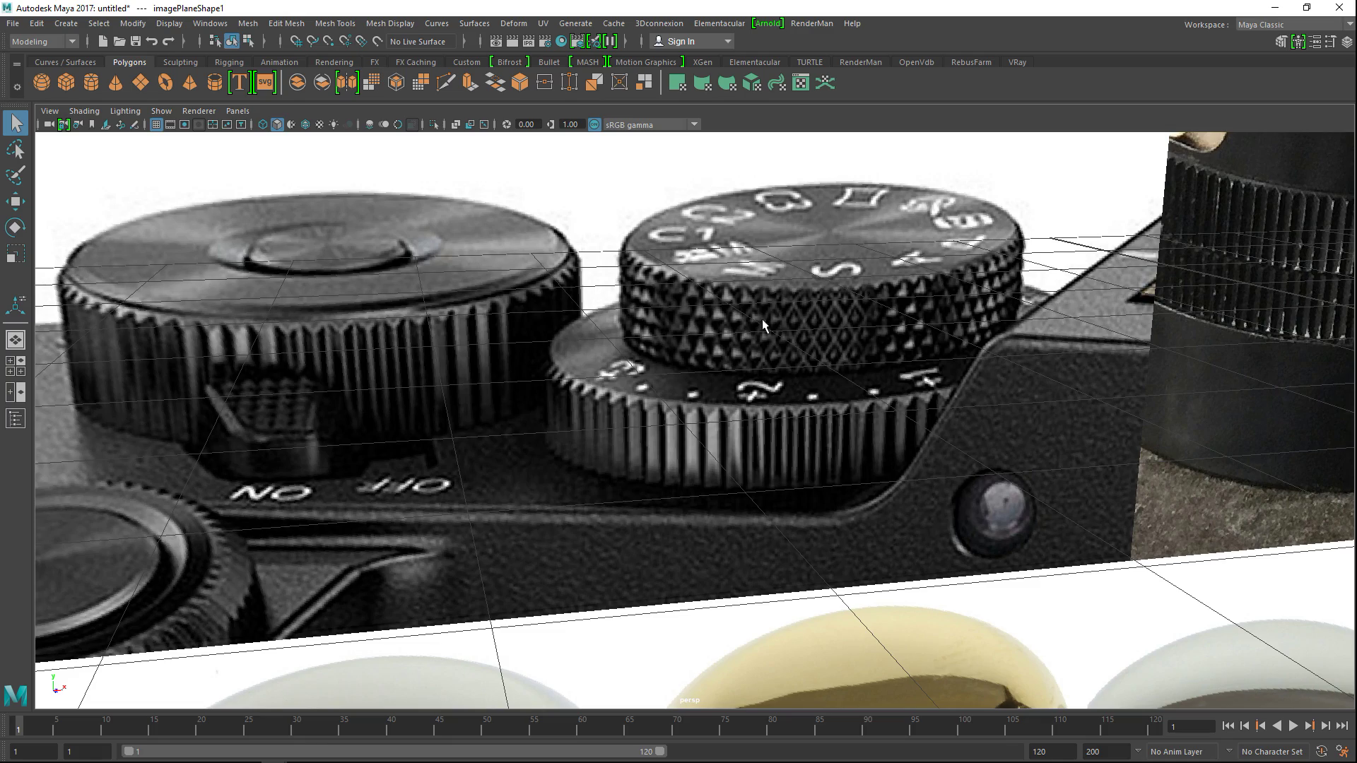
scroll(824, 393, "down", 10)
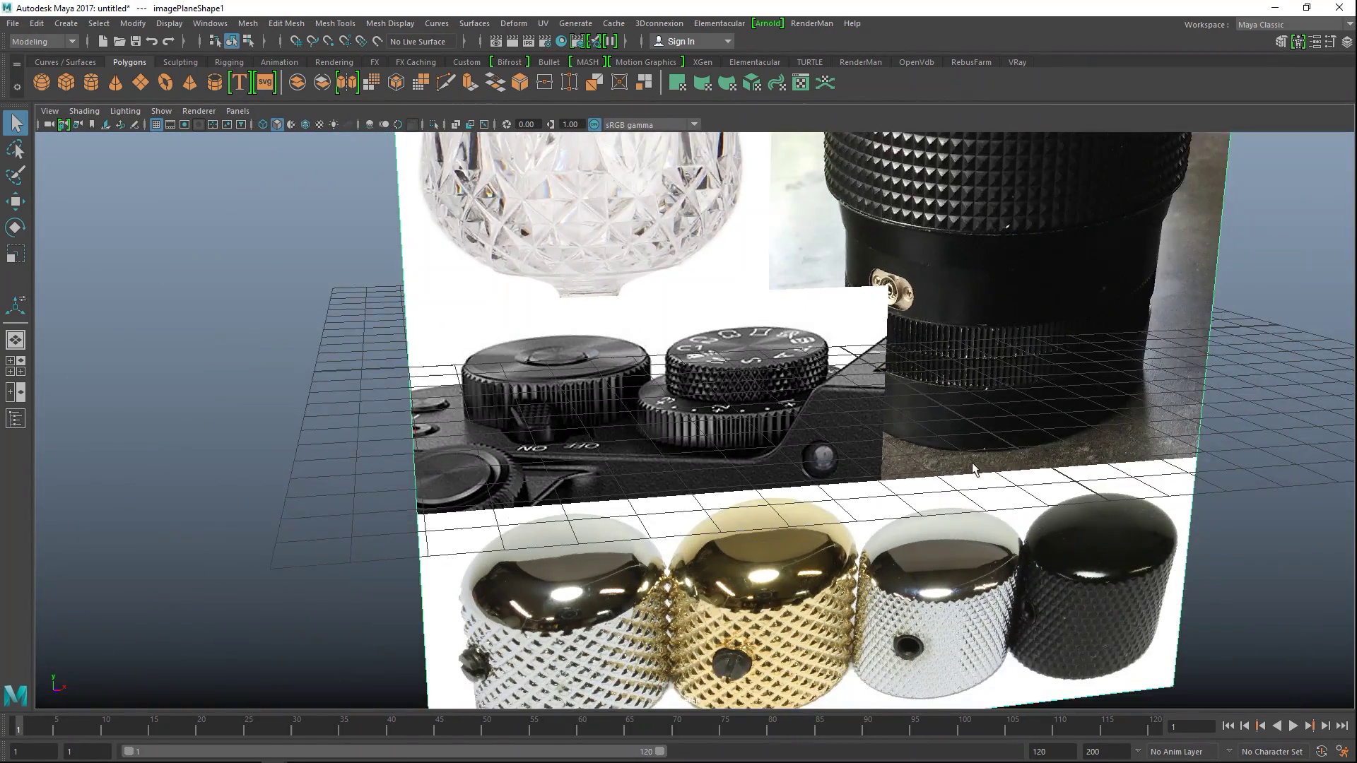
middle_click_drag(923, 432, 758, 439, "alt")
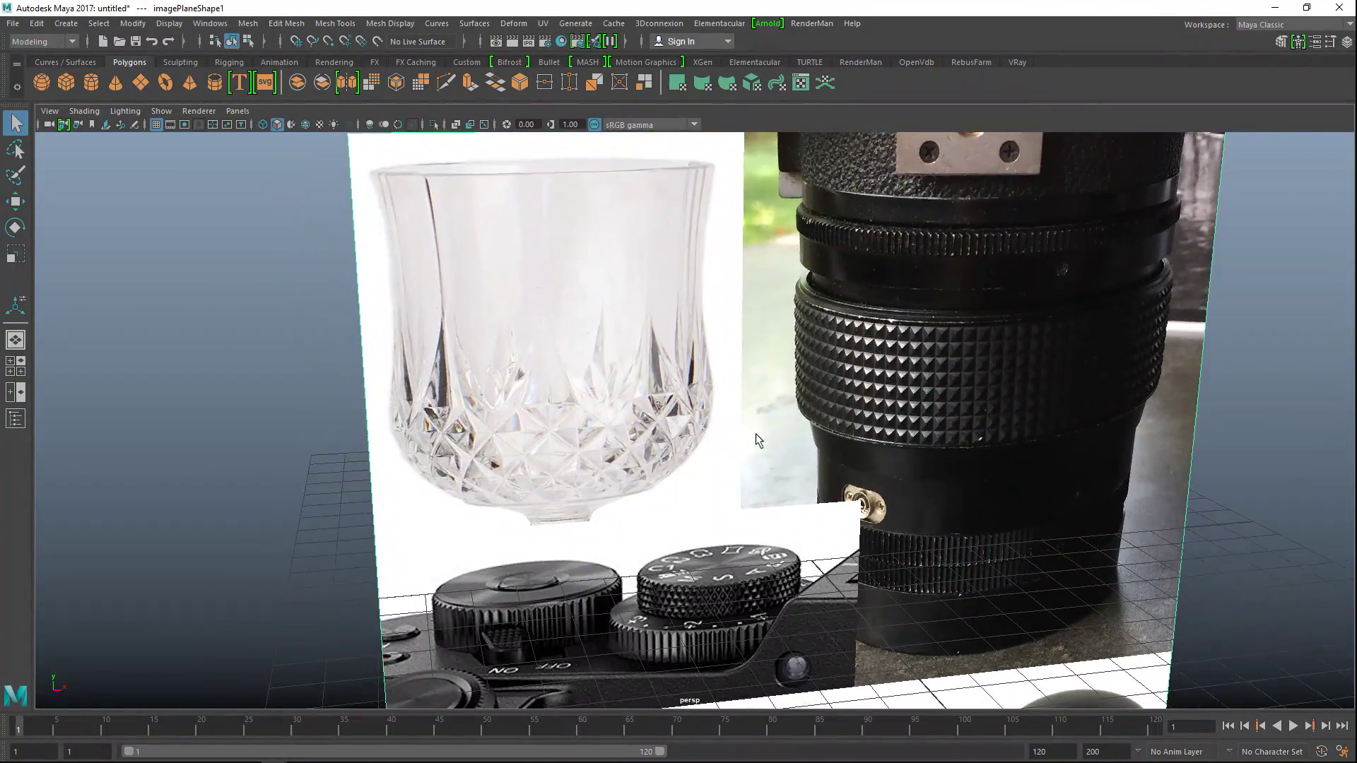
scroll(566, 452, "down", 6)
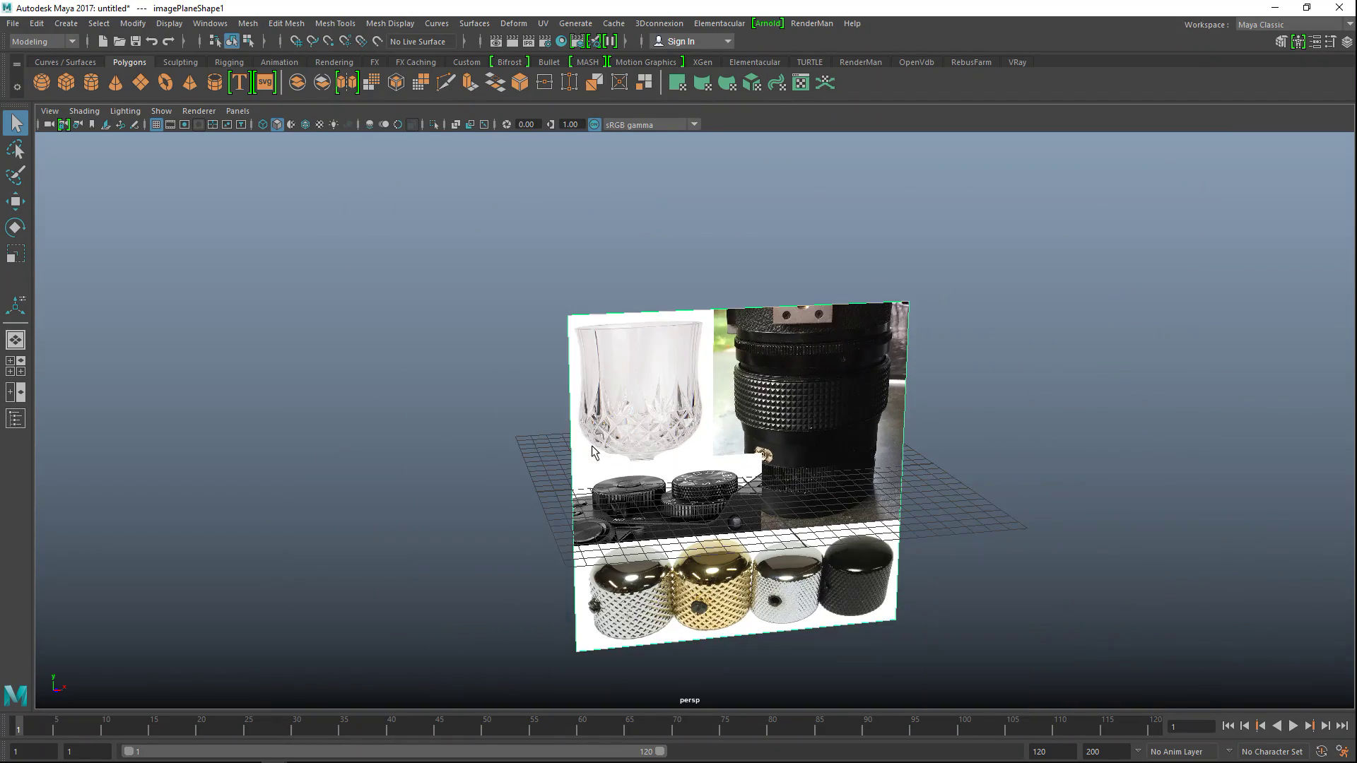
Step: Delete the reference image plane from the scene
scroll(778, 525, "up", 6)
left_click_drag(777, 524, 820, 442, "alt")
left_click_drag(276, 421, 670, 706)
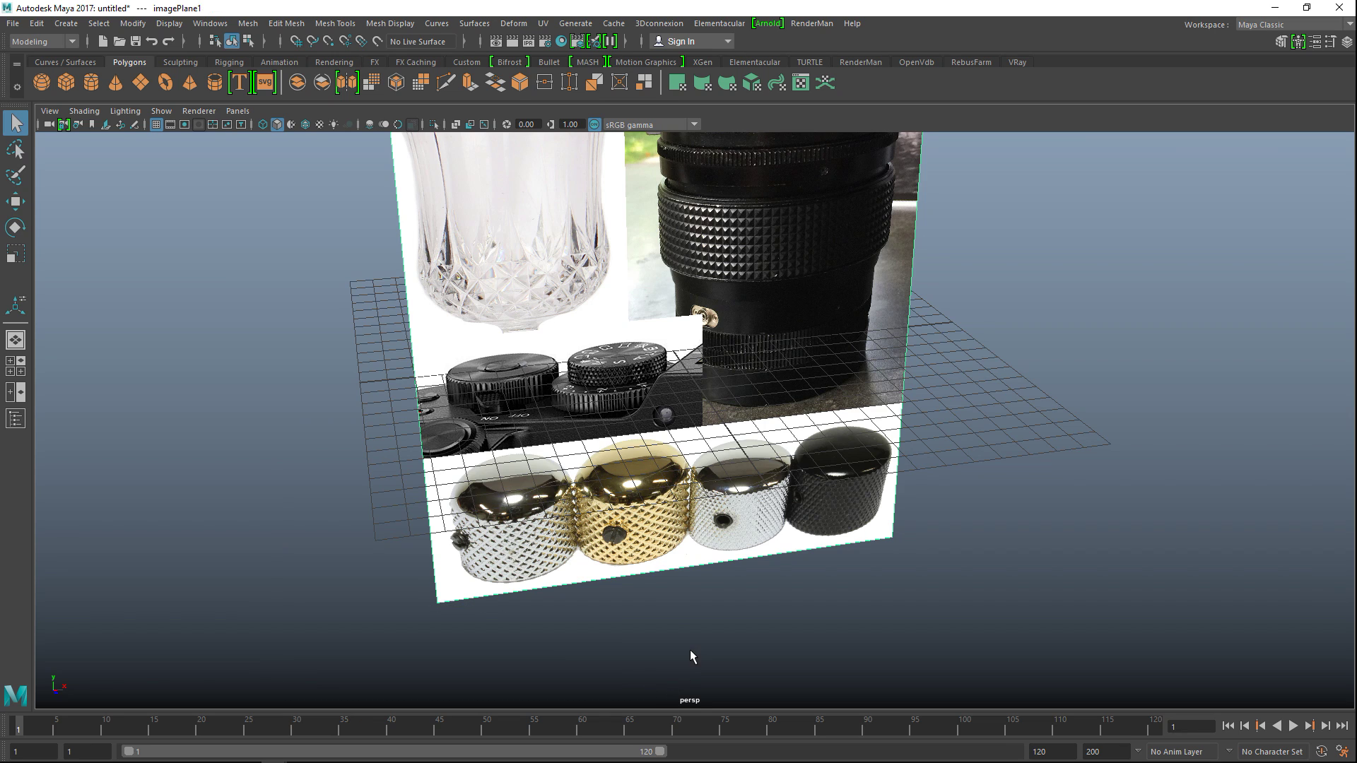
key("Delete")
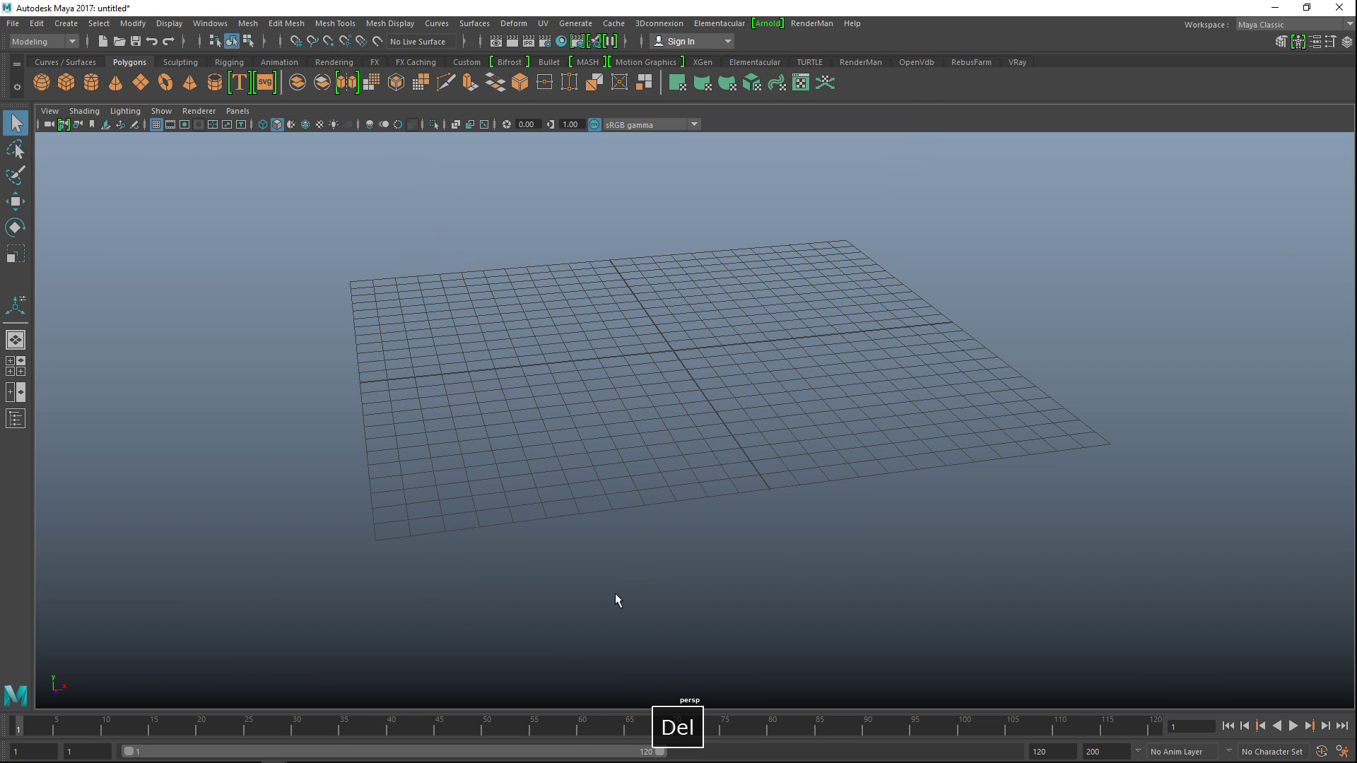
Step: Create a polygon cylinder and set its axis subdivisions to 40
left_click(91, 83)
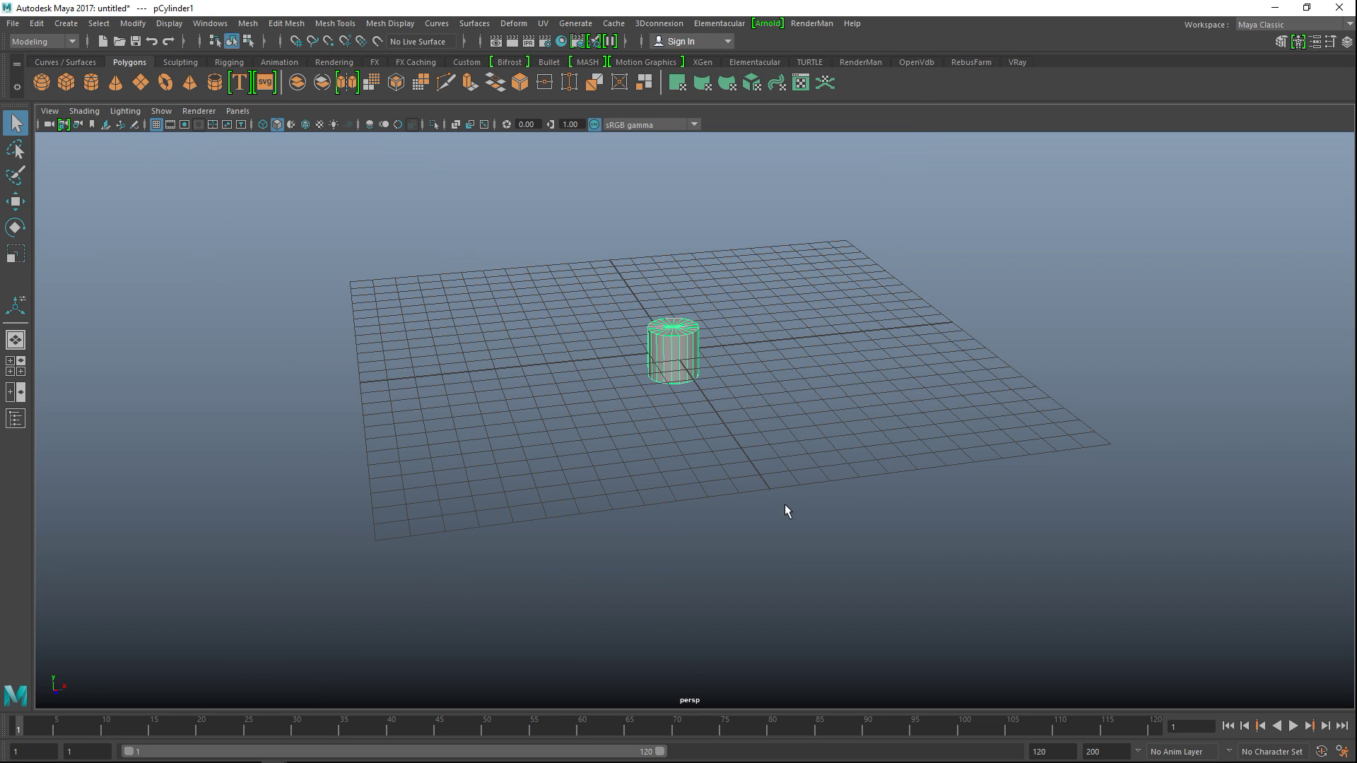
scroll(786, 502, "up", 4)
middle_click_drag(859, 399, 864, 500, "alt")
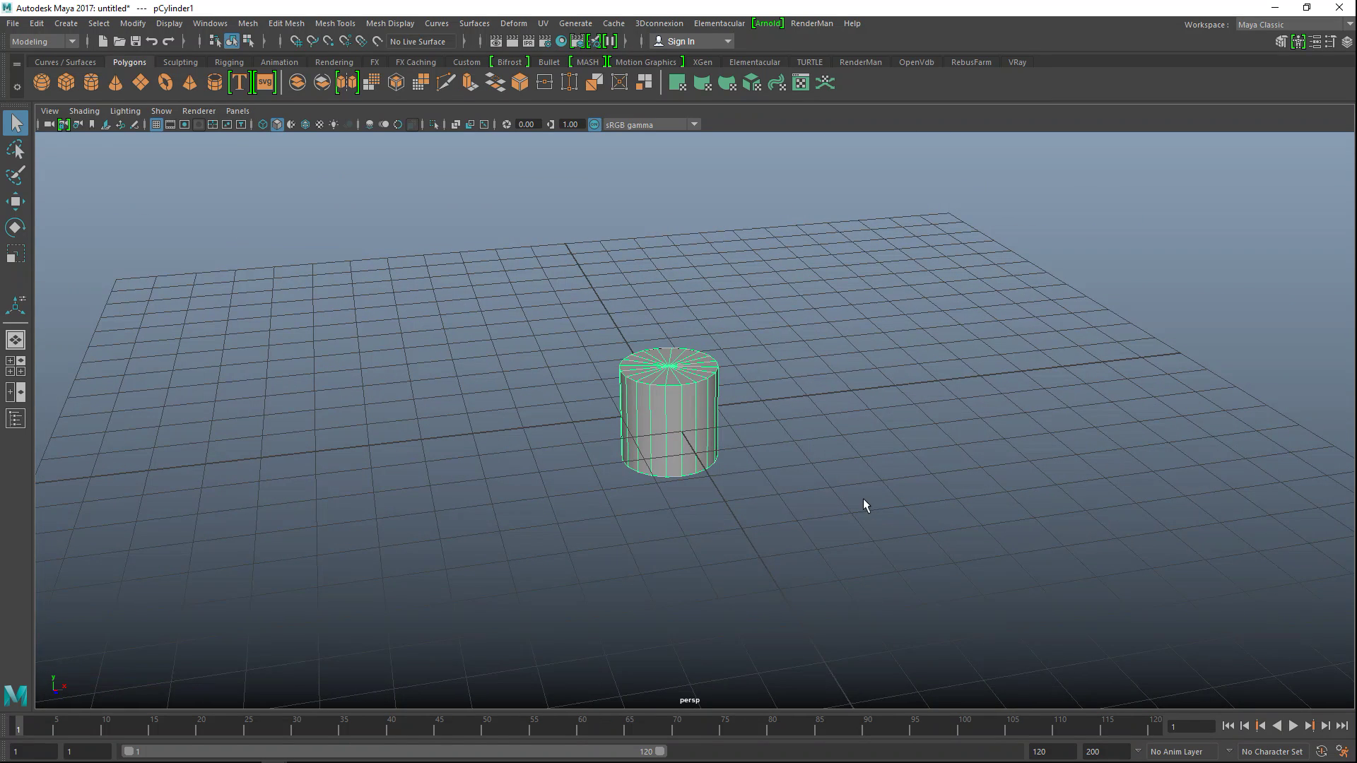
key("ctrl+a")
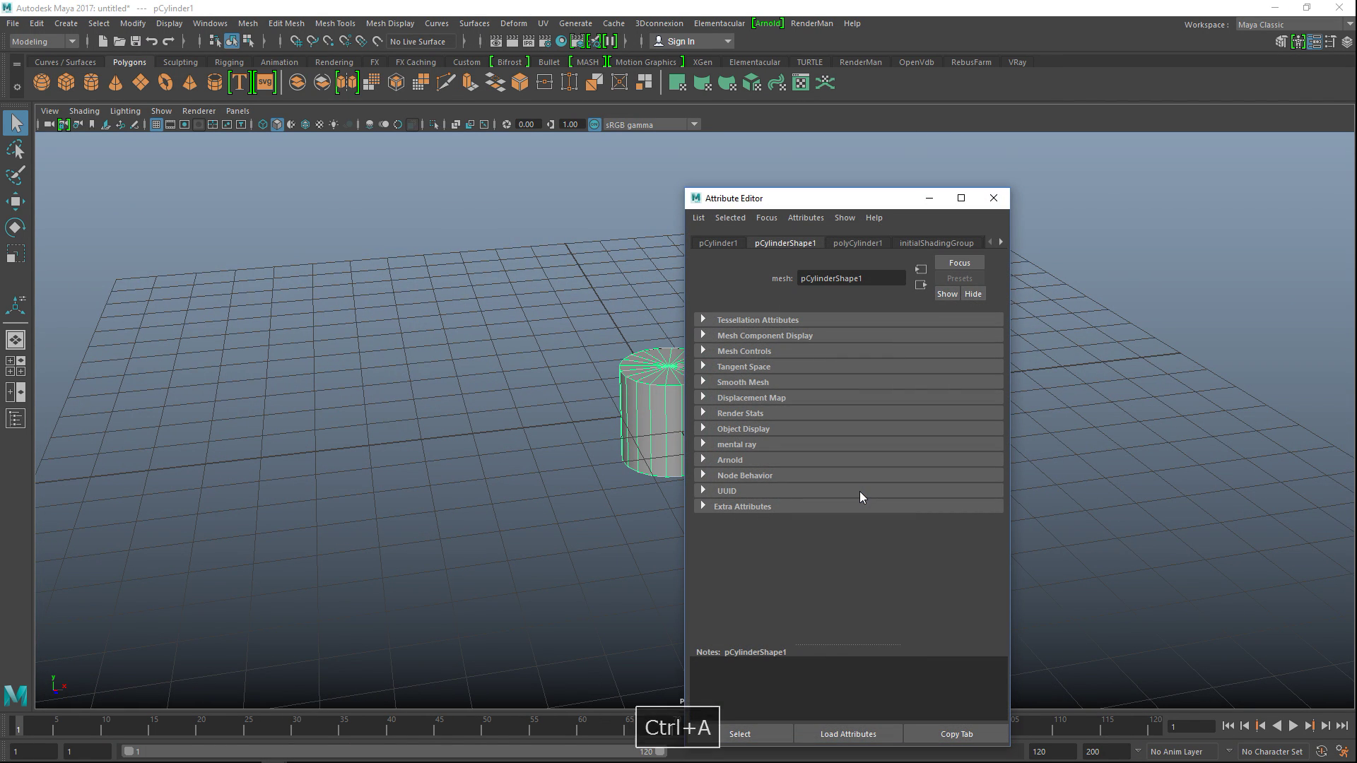
left_click(852, 243)
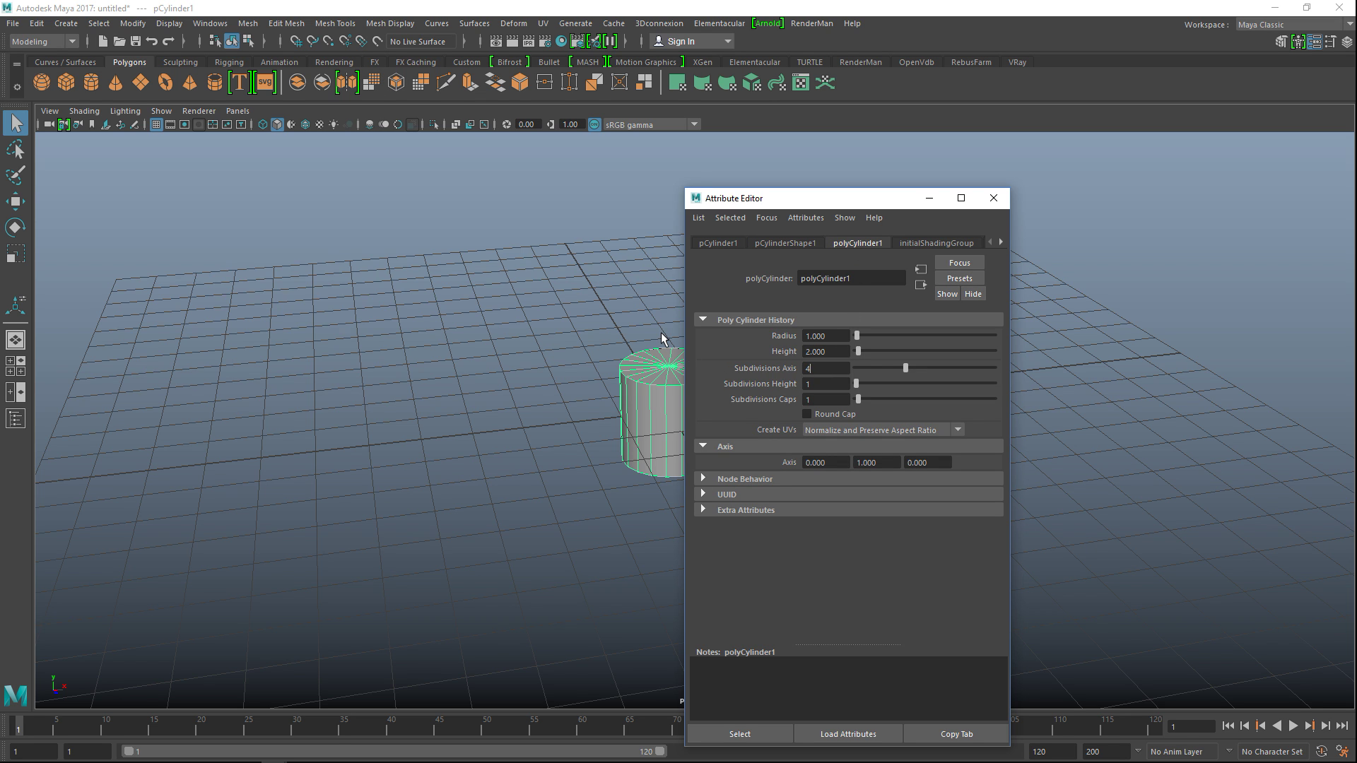
type("40")
key("Return")
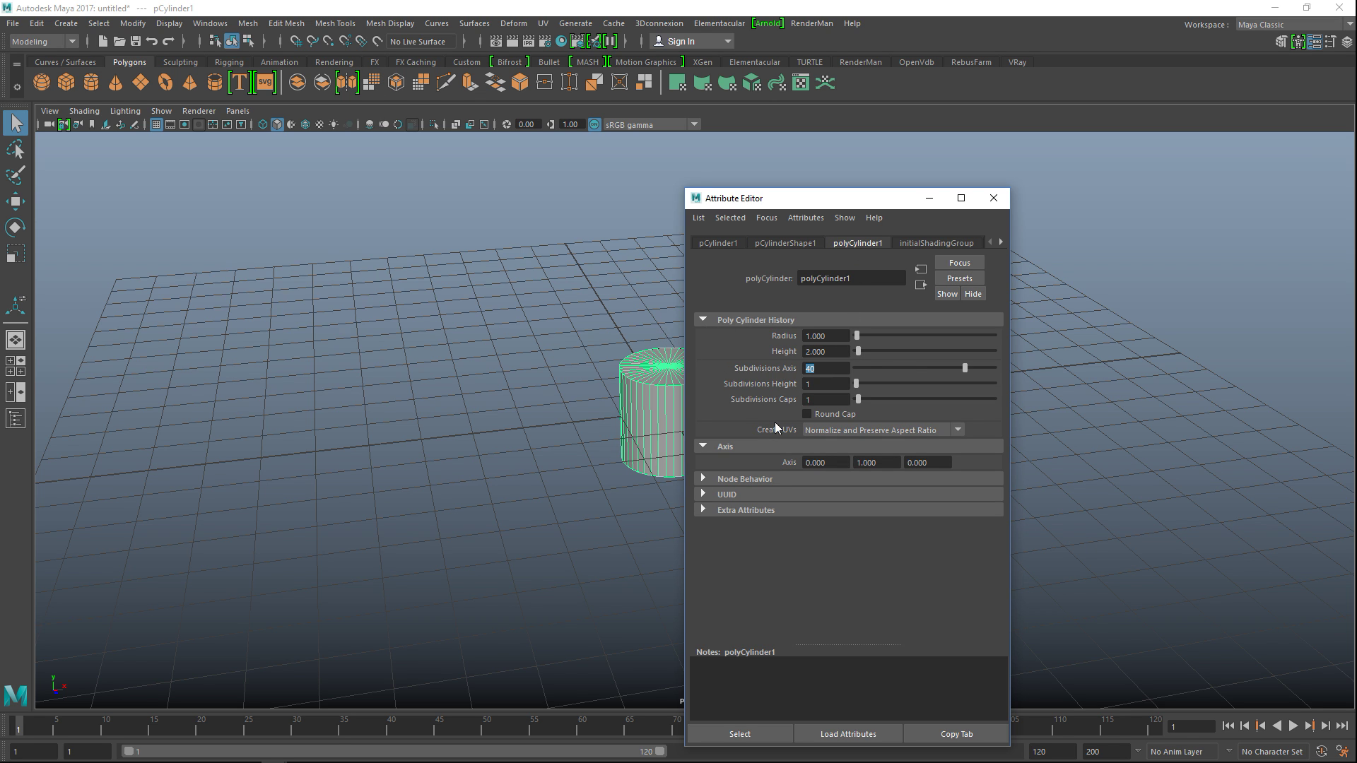
left_click(749, 735)
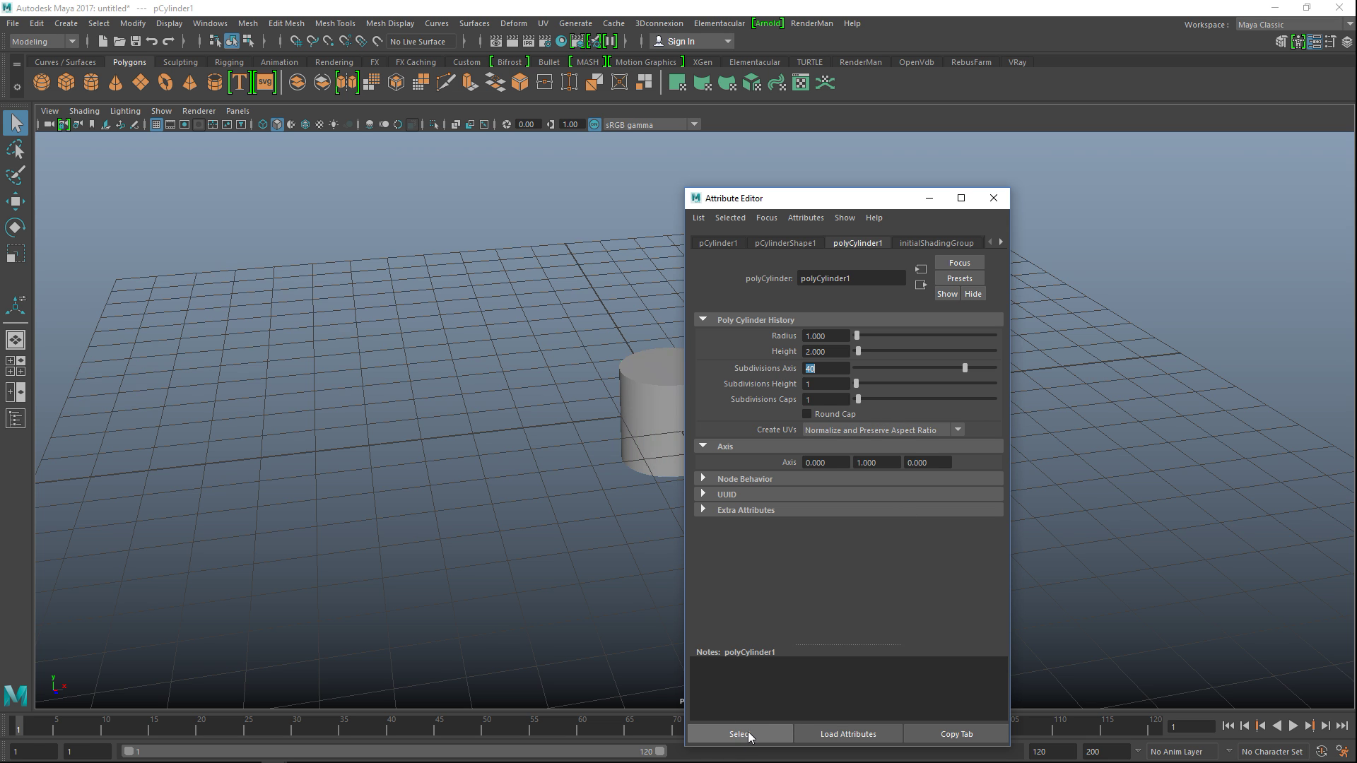
left_click(930, 198)
Step: Scale the cylinder down along its vertical axis to flatten it into a thin disc
left_click(680, 391)
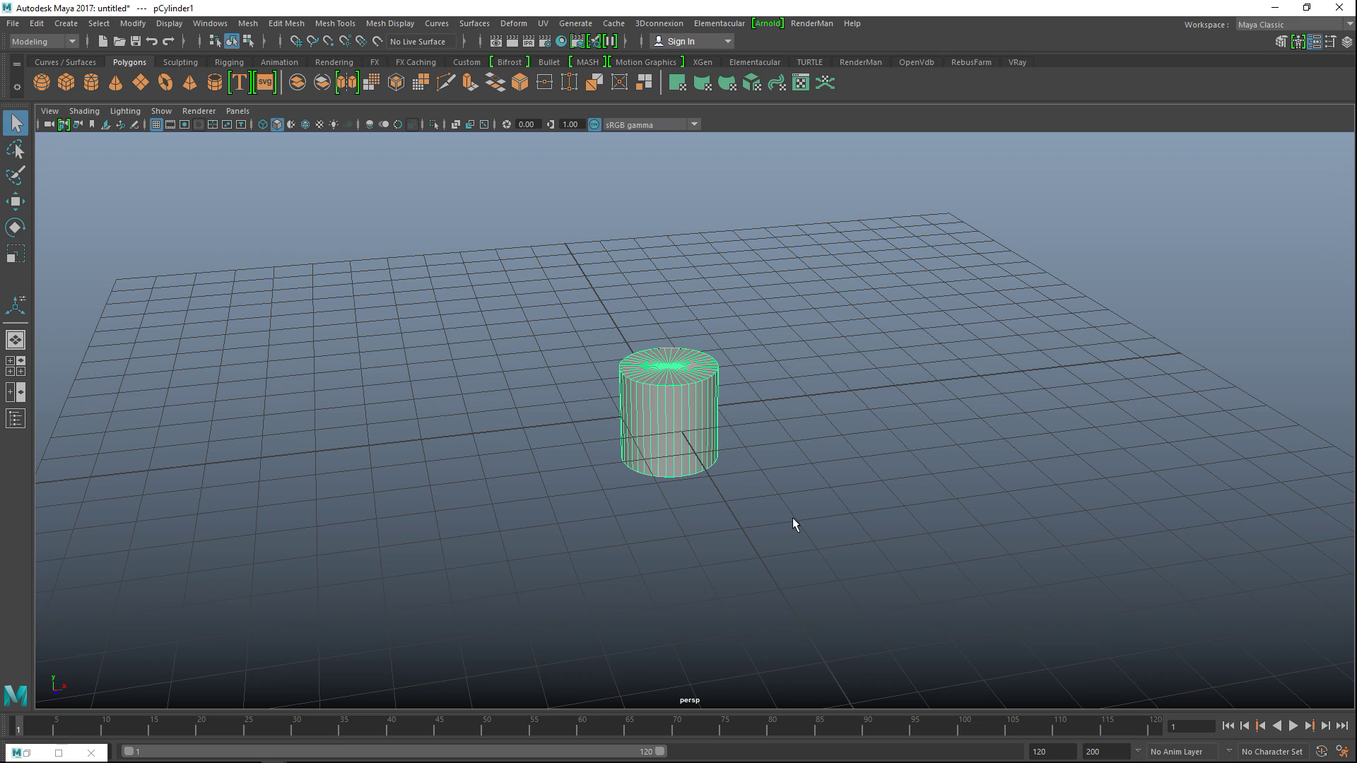
key("r")
left_click_drag(673, 352, 669, 413)
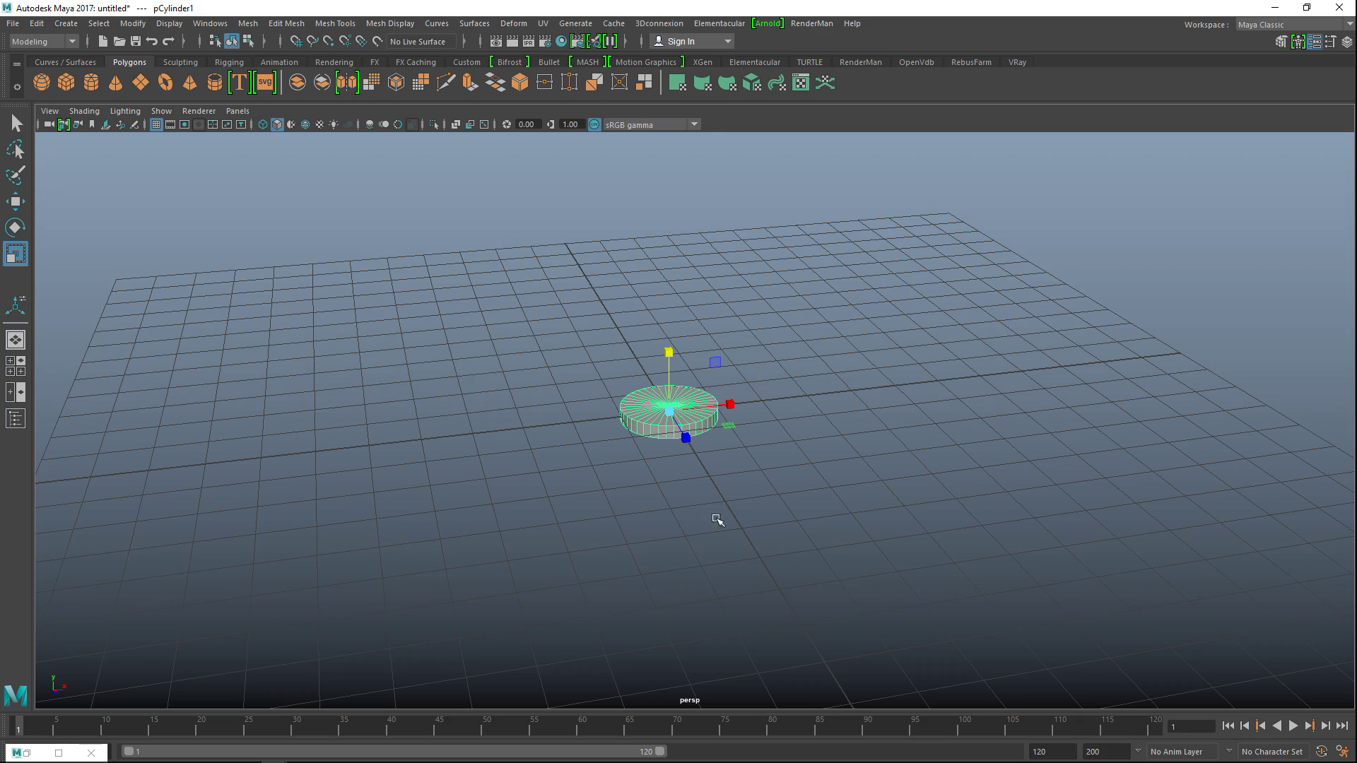
Step: Bevel the upper and lower outer rim edge loops of the disc
scroll(709, 520, "up", 6)
scroll(700, 515, "up", 5)
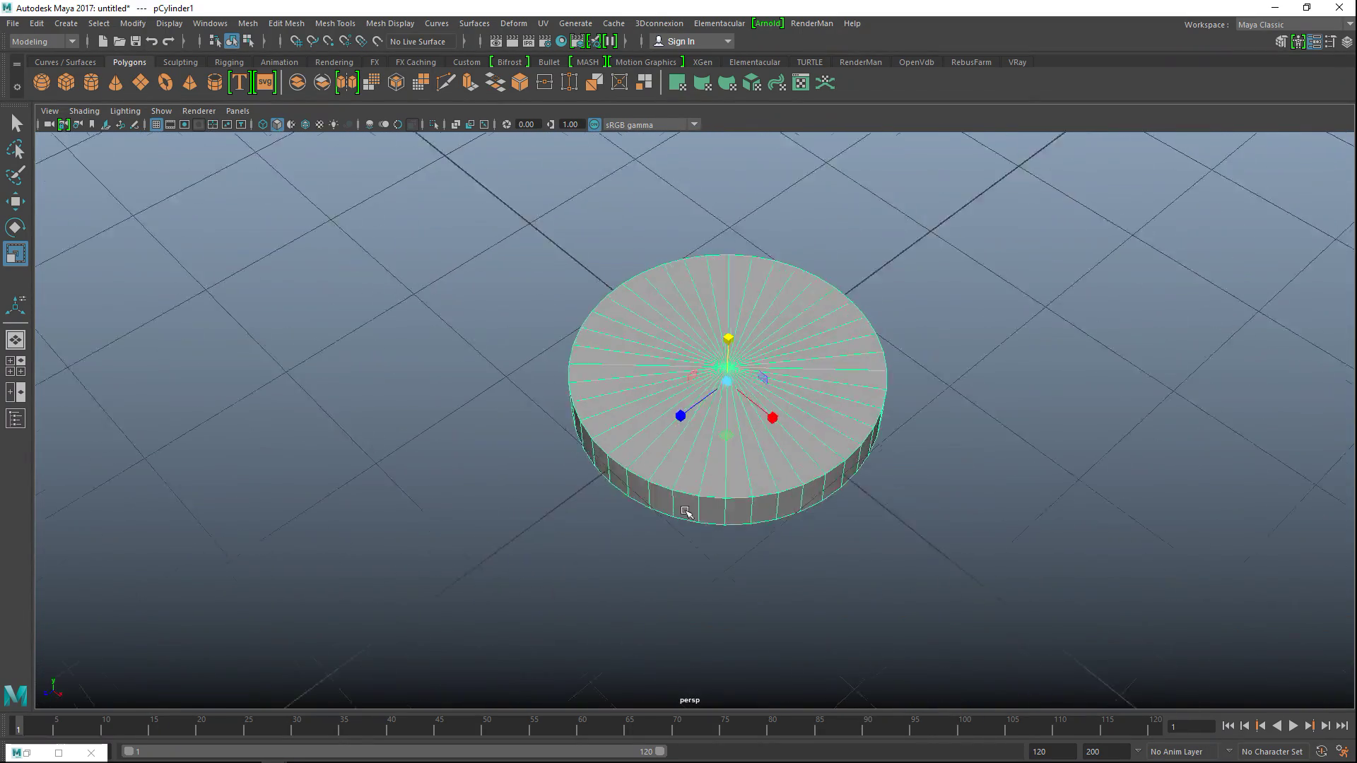
right_click_drag(647, 506, 626, 282)
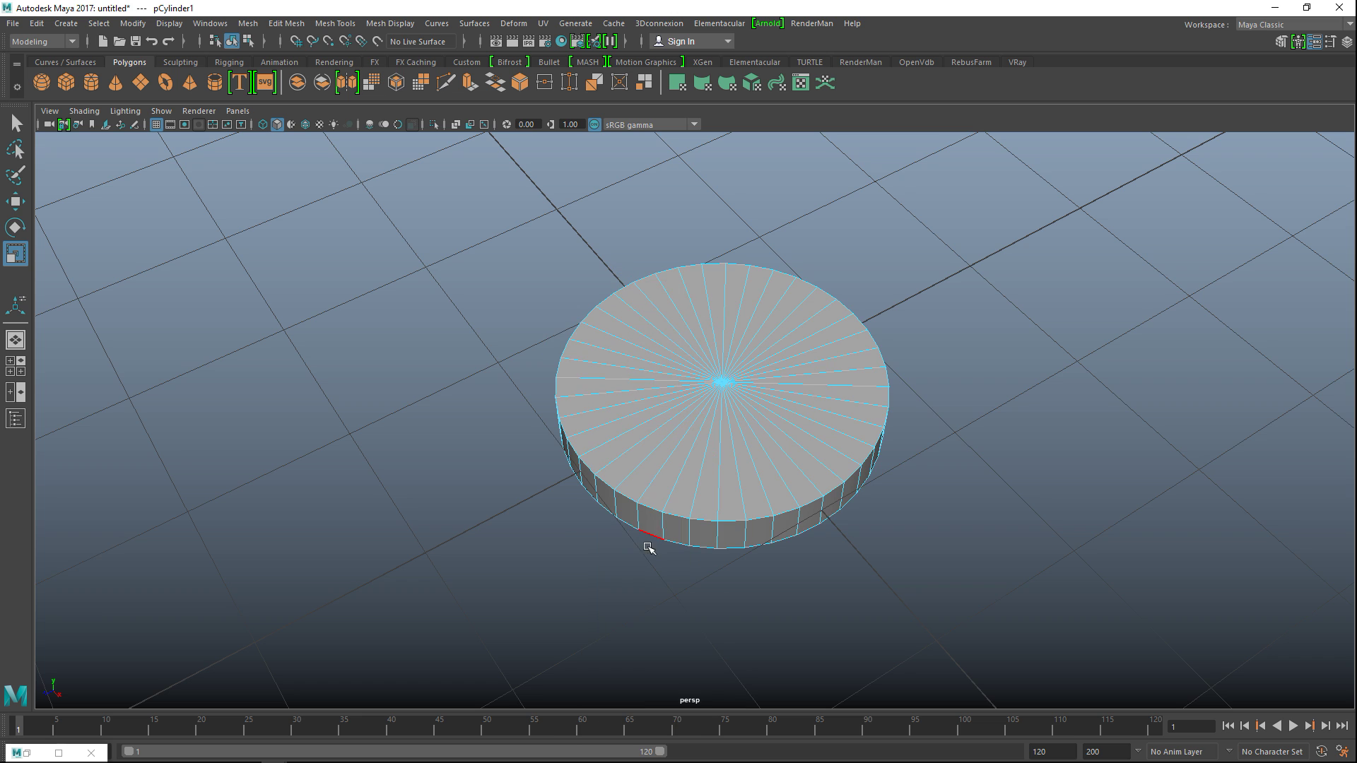
double_click(657, 518)
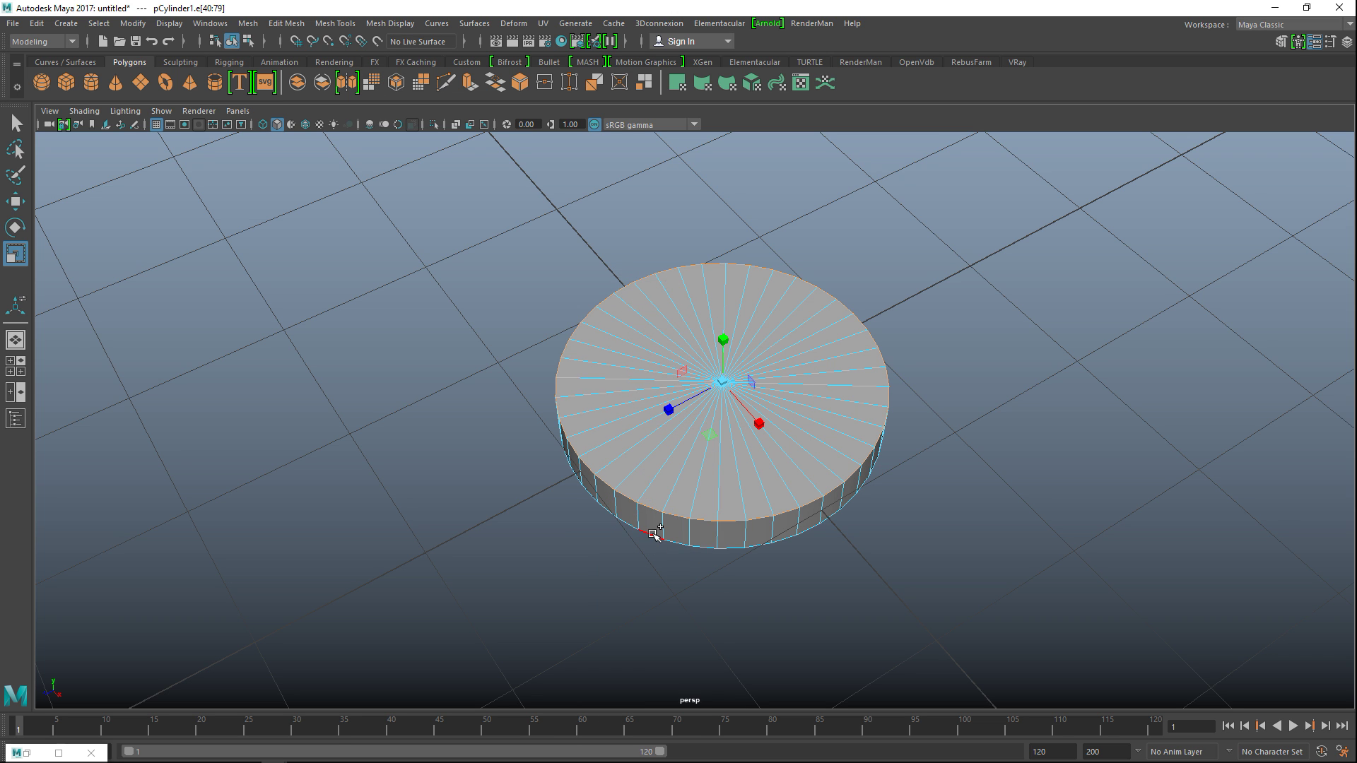
double_click(657, 538, "shift")
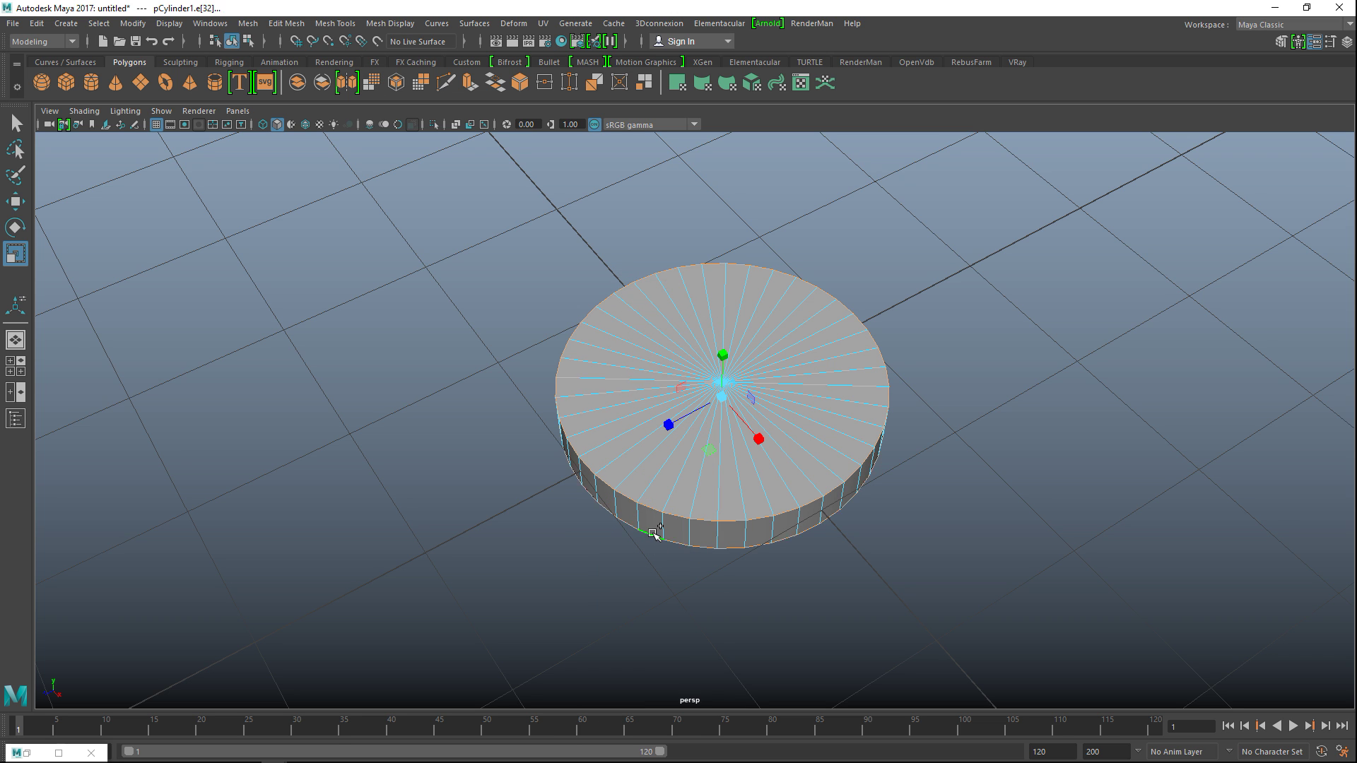
left_click(286, 23)
left_click(286, 23)
left_click(287, 23)
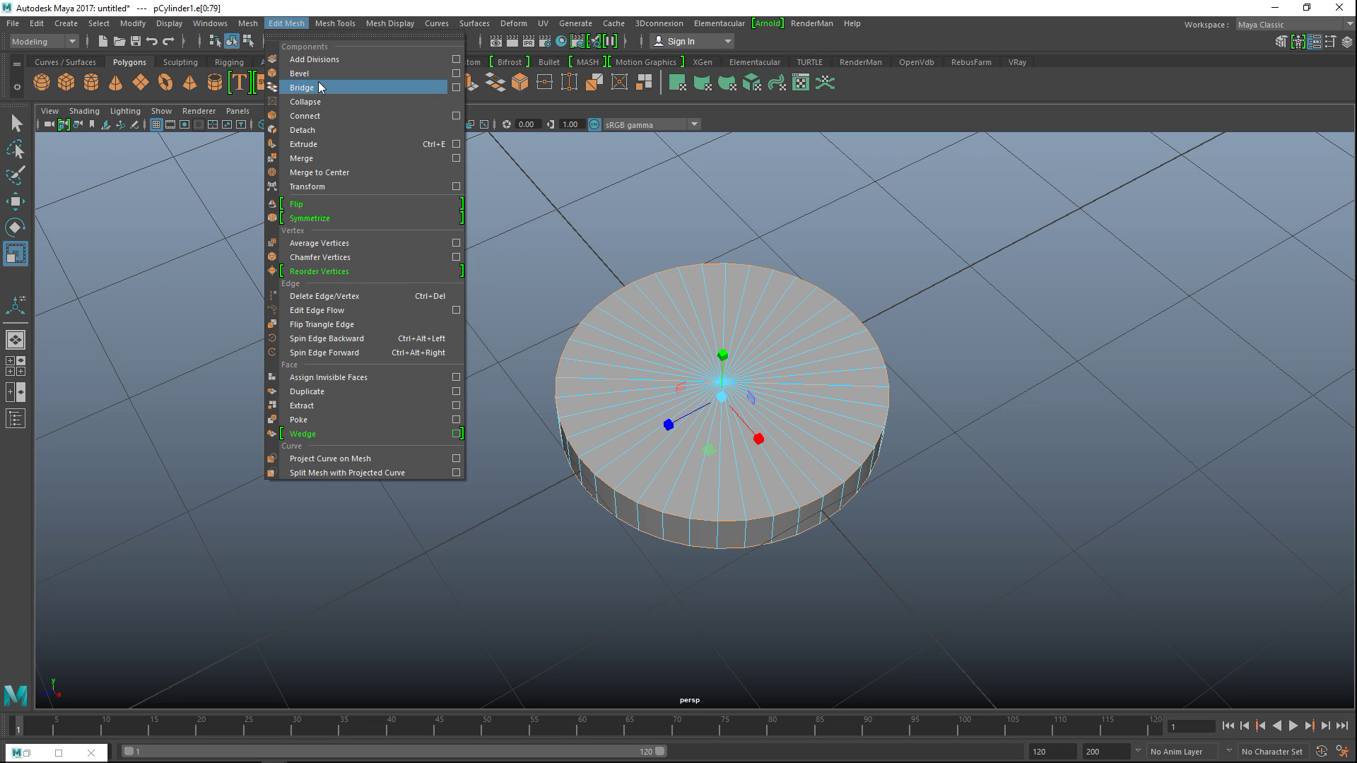
left_click(298, 73)
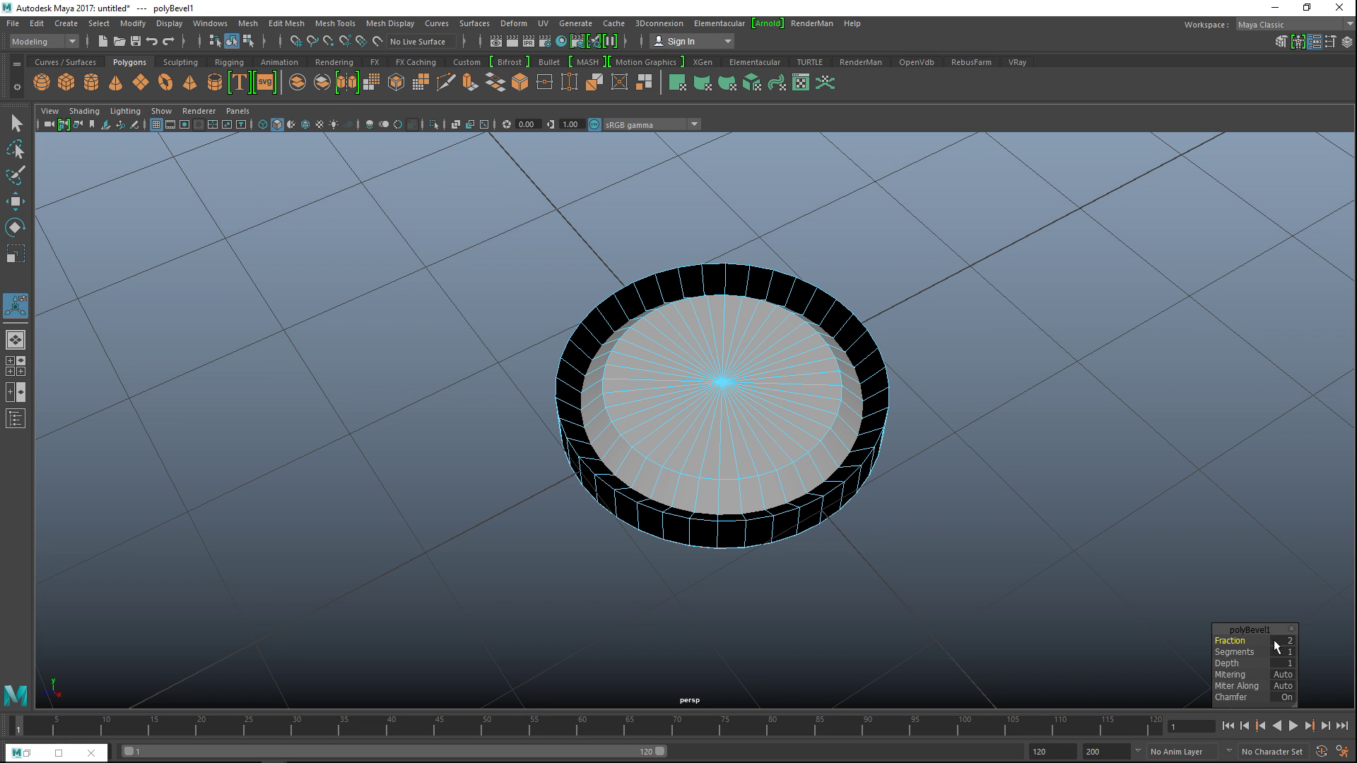
Step: Set the rim bevel's fraction to 0.01 and frame the disc
left_click(1283, 640)
key("Return")
left_click_drag(956, 577, 905, 566, "alt")
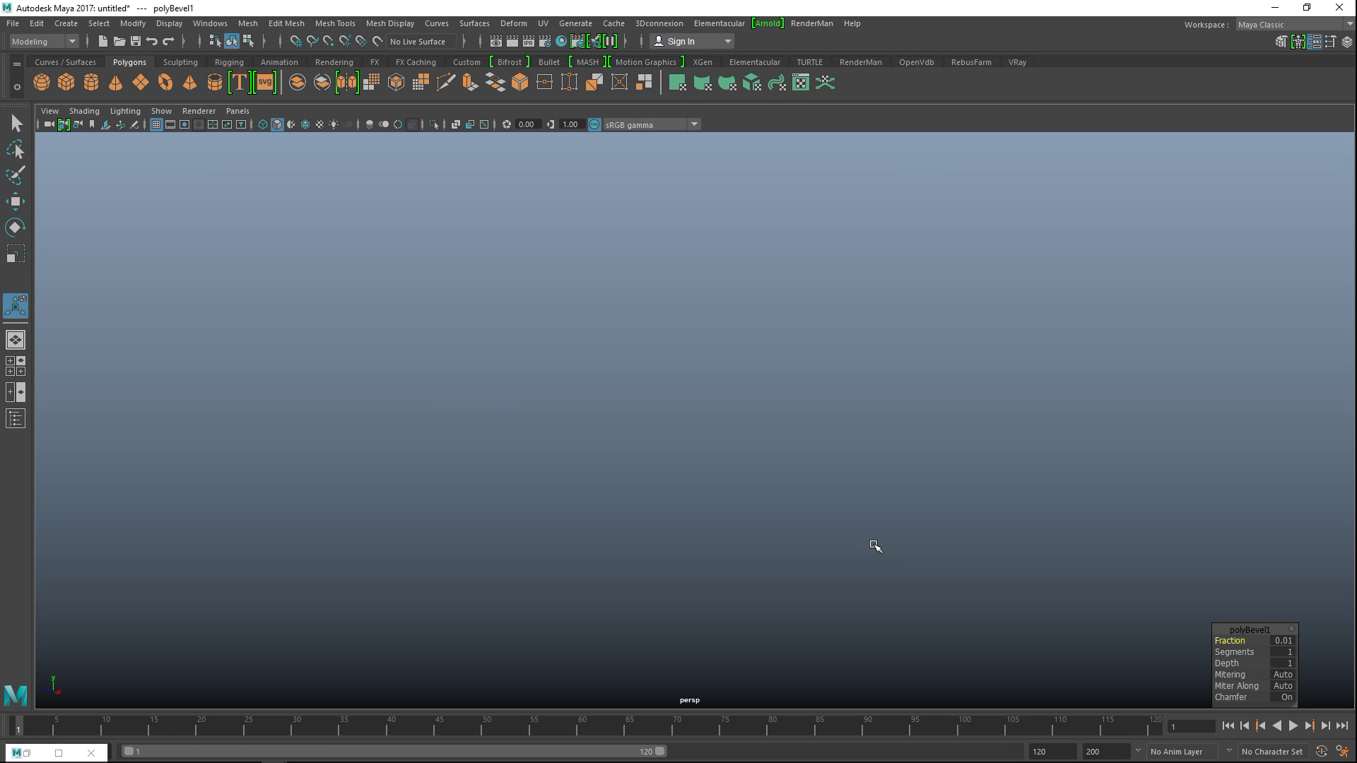
key("f")
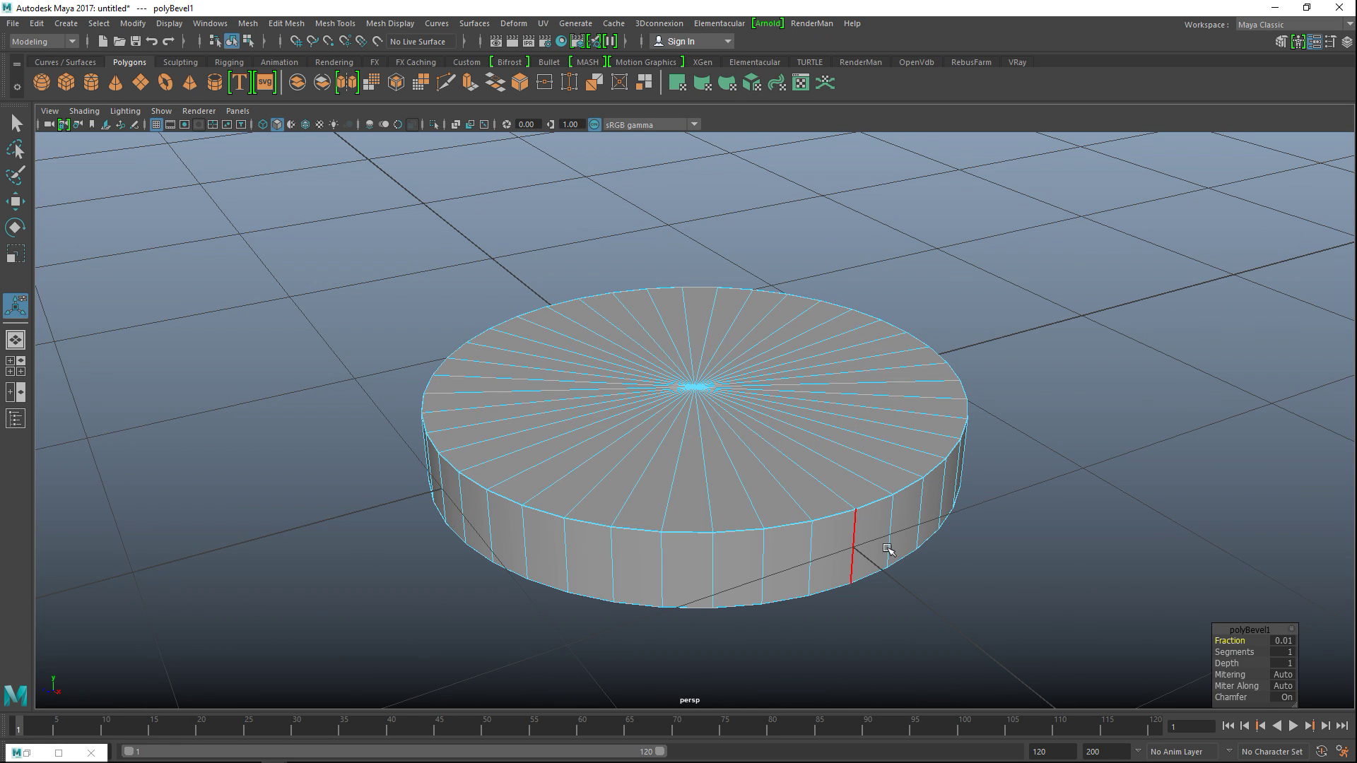
Step: Set the rim bevel's fraction to 0.1 and its segments to 4
left_click(1278, 642)
type("0.1")
key("Return")
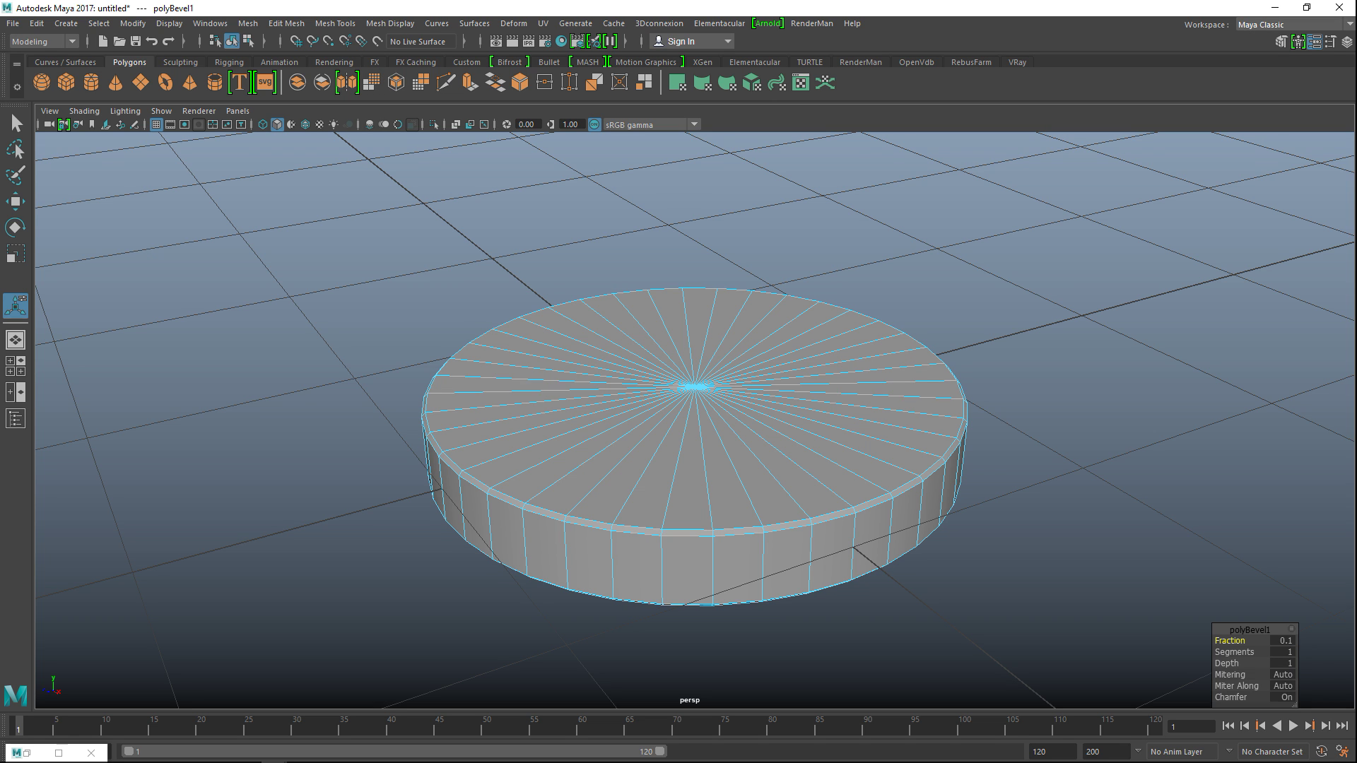
left_click(1282, 652)
type("4")
key("Return")
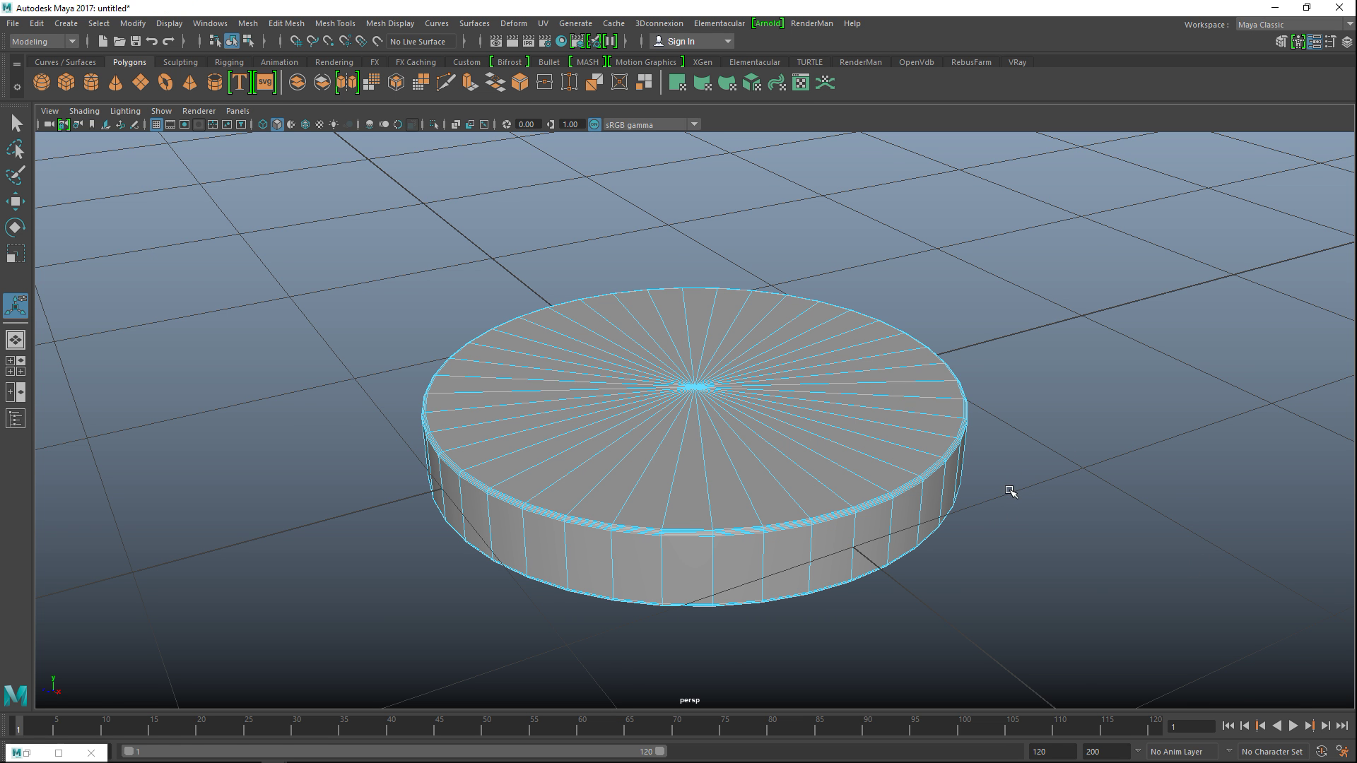
Step: Select the full ring of side faces around the disc in the front view and extrude them
mouse_move(1010, 492)
left_mouse_down("alt")
mouse_move(1027, 454)
mouse_move(1018, 495)
mouse_move(1030, 500)
left_mouse_up("alt")
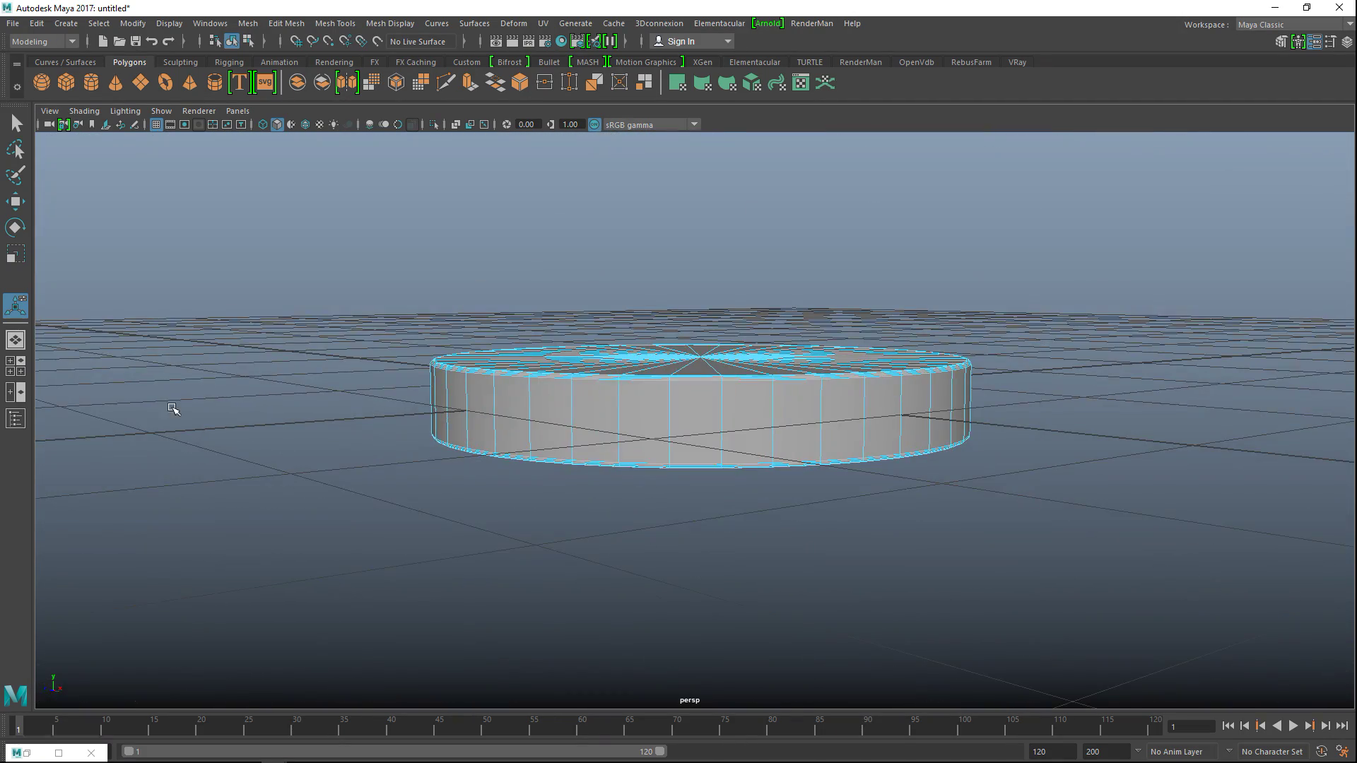
left_click(16, 366)
key("space")
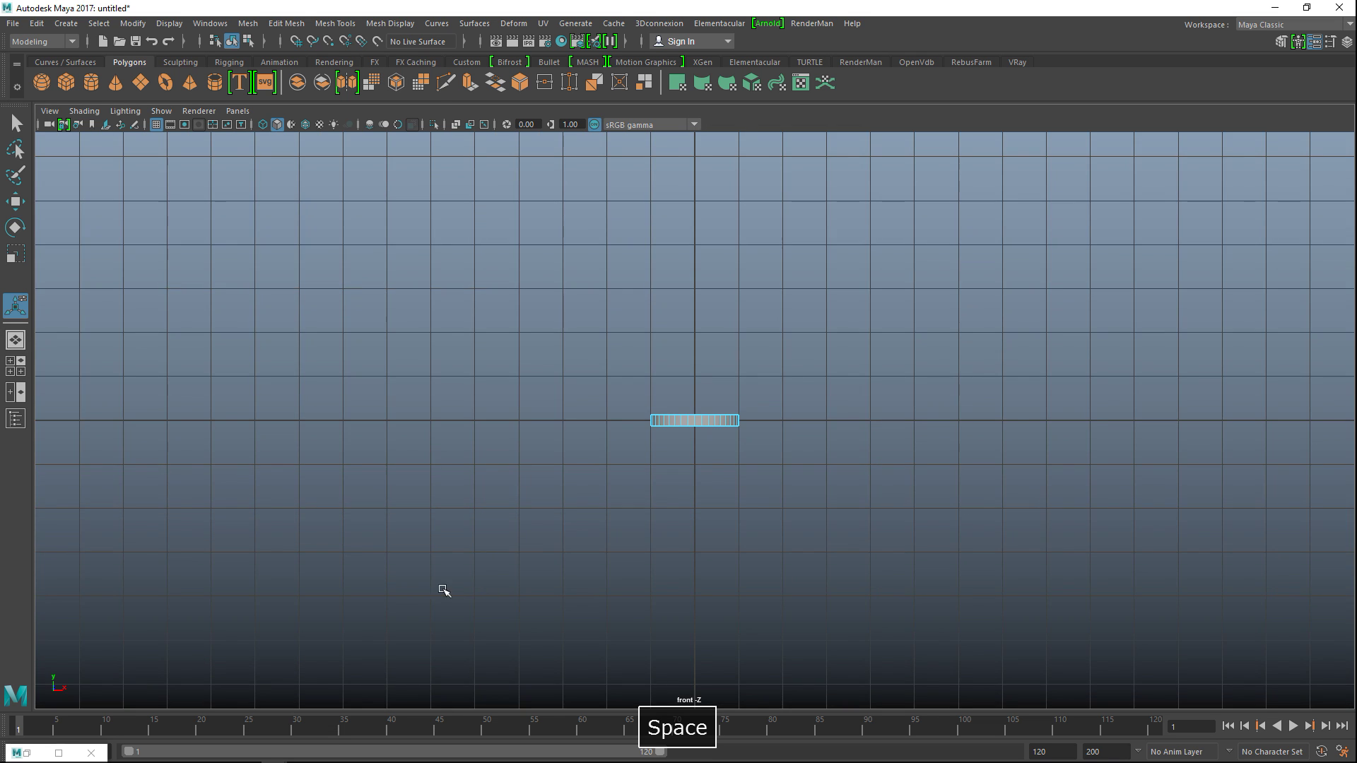
scroll(629, 515, "up", 3)
right_click_drag(640, 327, 628, 368)
scroll(589, 482, "up", 5)
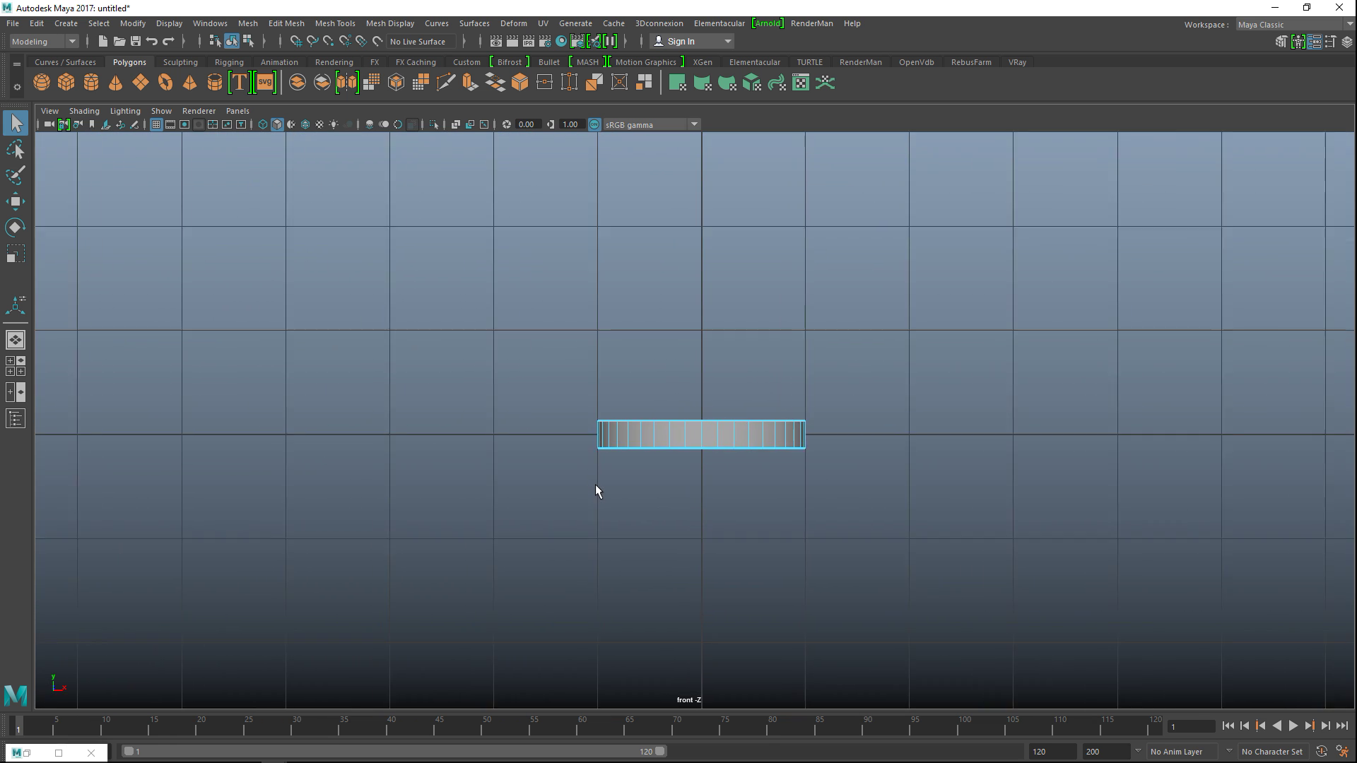
left_click_drag(436, 446, 937, 441)
key("ctrl+e")
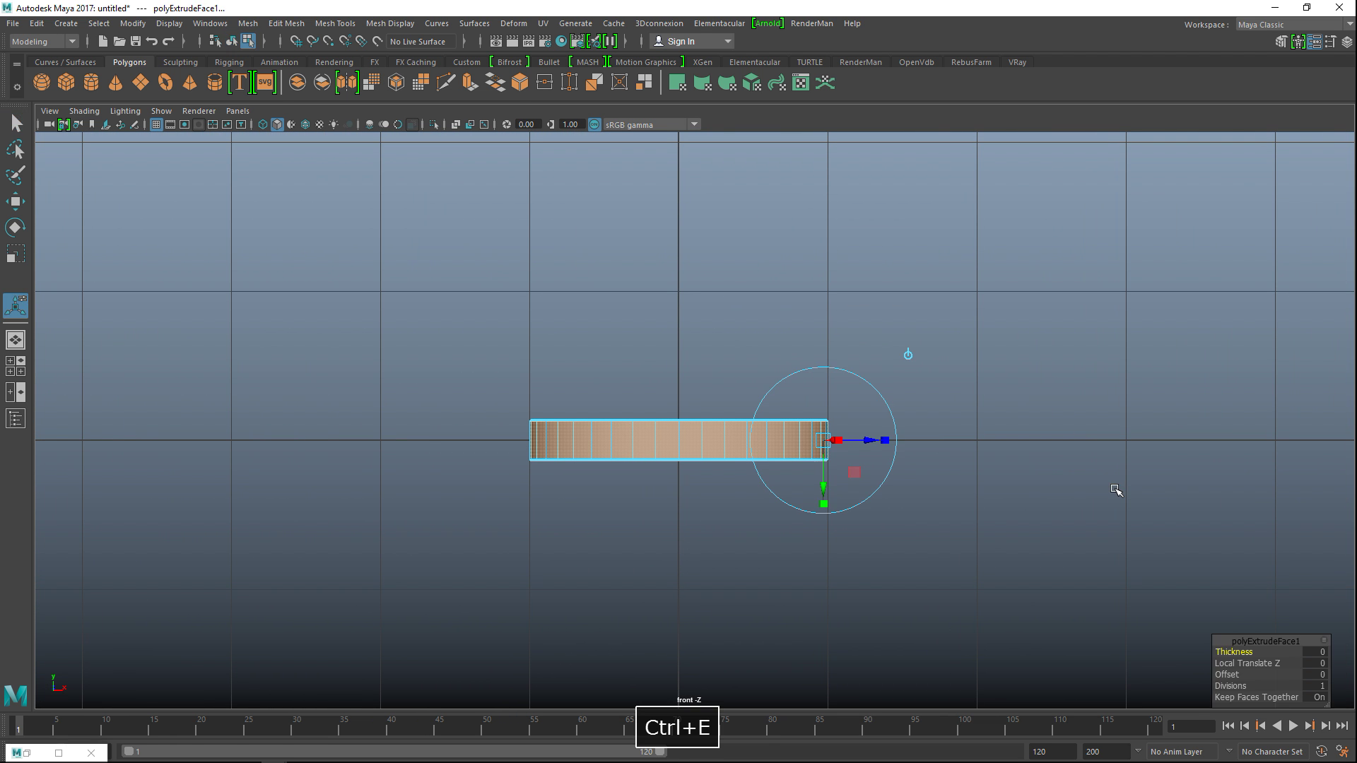
Step: Turn off Keep Faces Together for the side-face extrusion and set its thickness to 0.05
left_click(1262, 698)
left_click(1316, 653)
type("0.05")
key("Return")
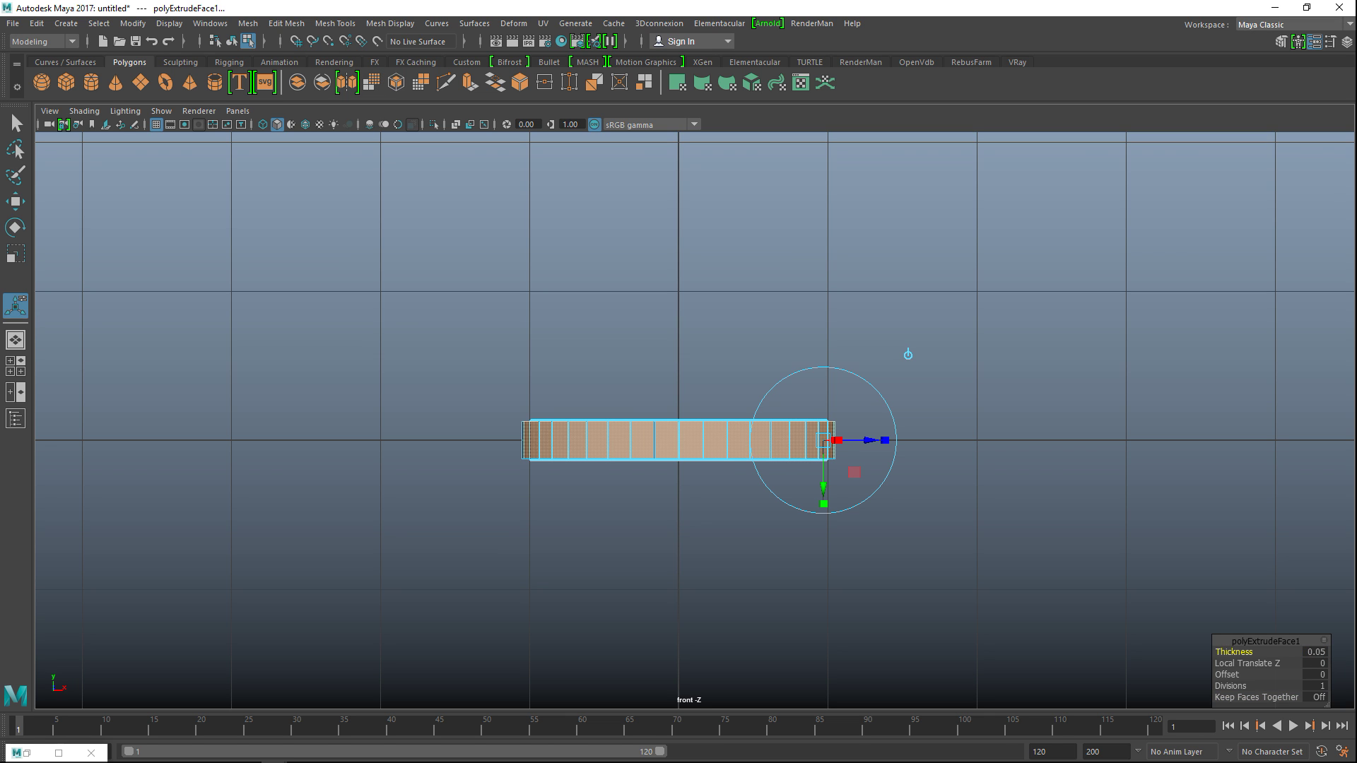
Step: Try offsets of 0.02 and 0.05 on the side-face extrusion
left_click(1315, 674)
type("0.02")
key("Return")
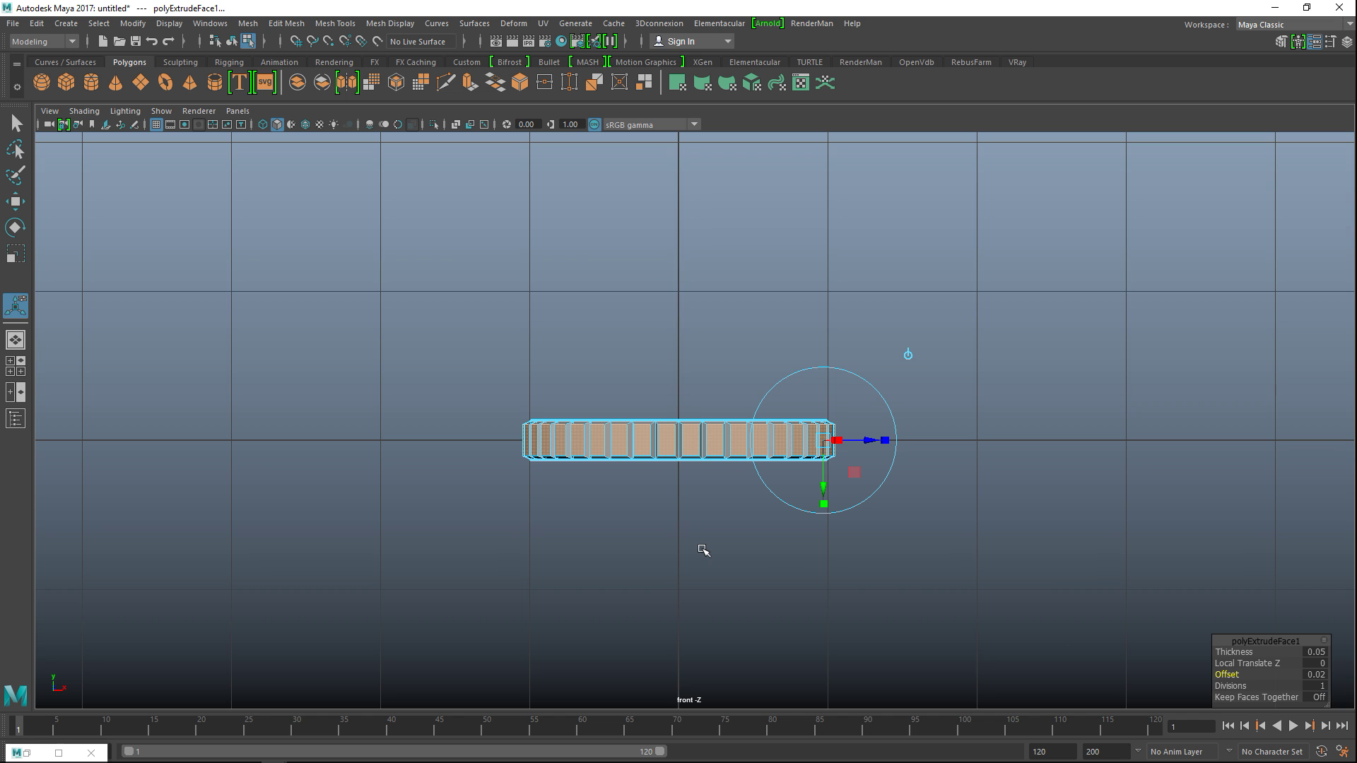
scroll(703, 550, "up", 6)
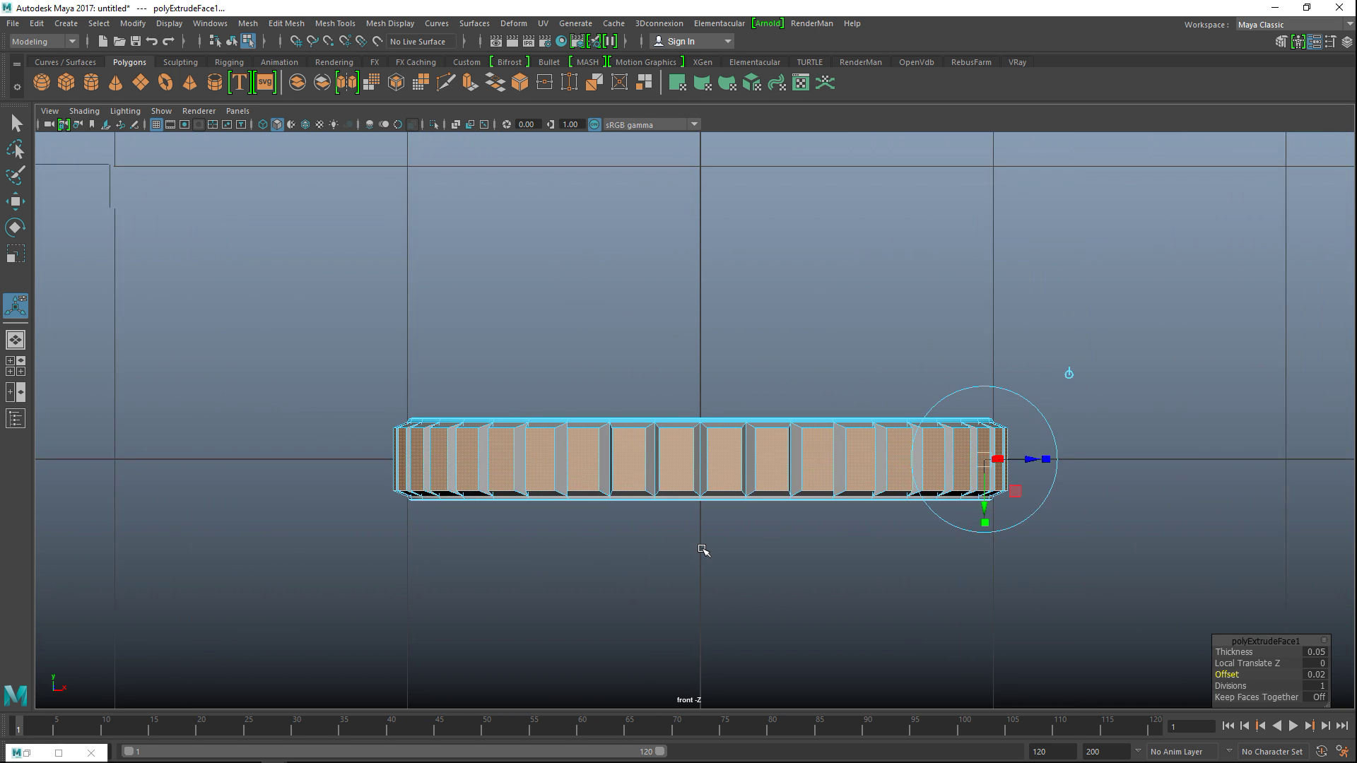
scroll(703, 550, "up", 2)
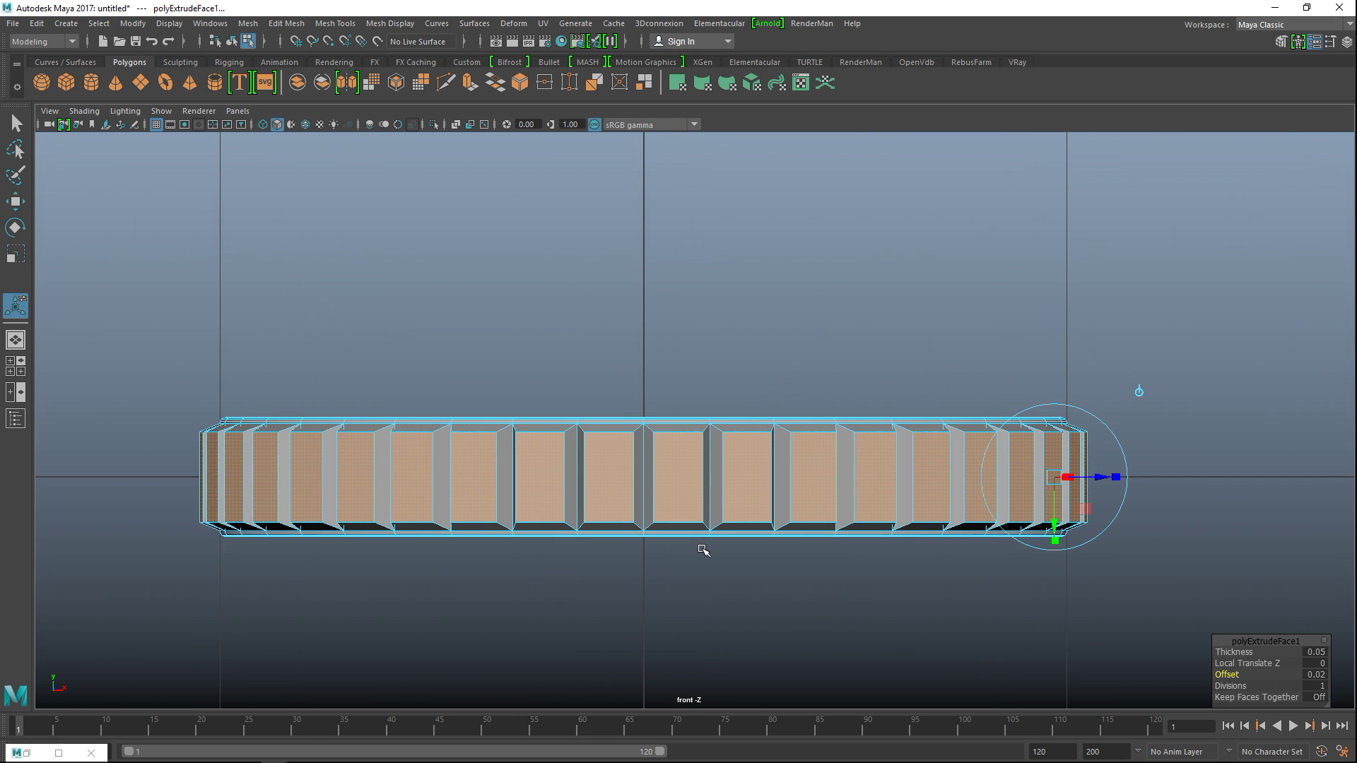
left_click(1316, 675)
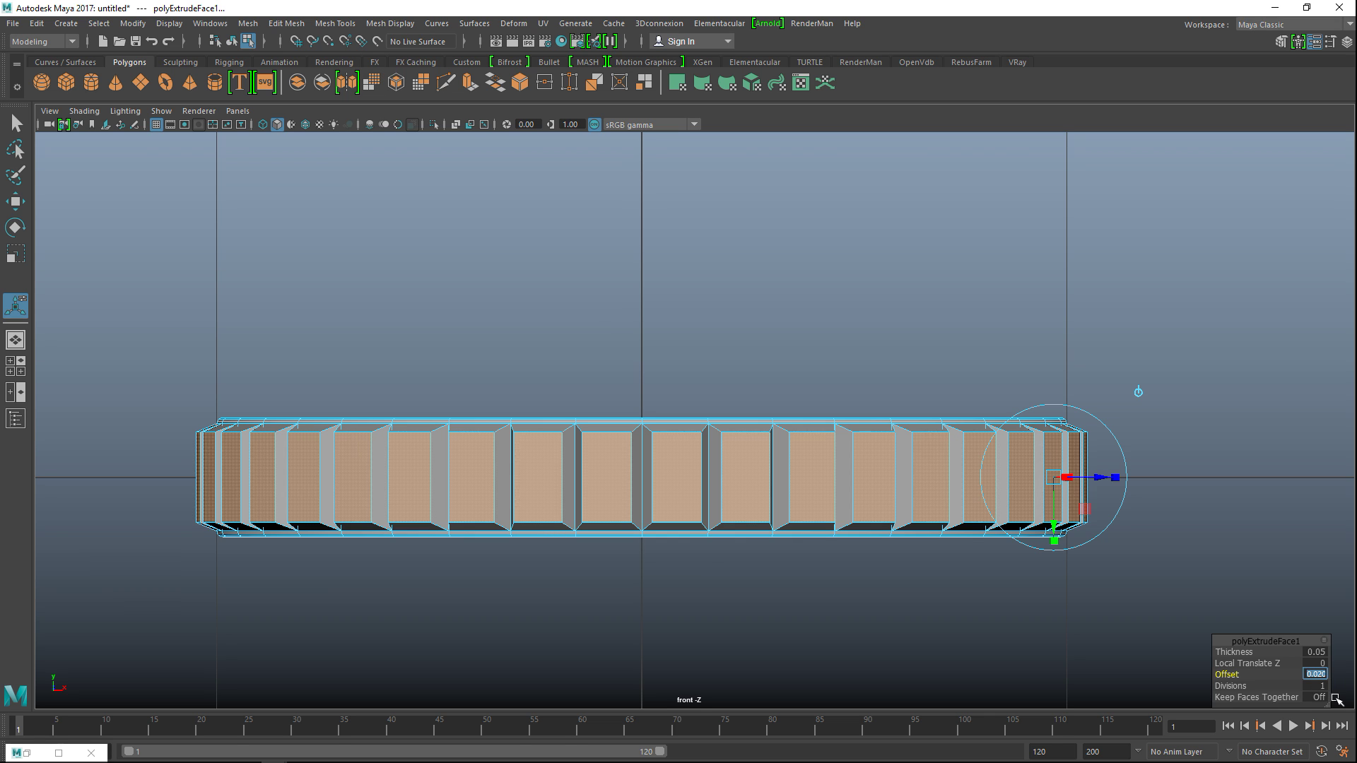
type("0.05")
key("Return")
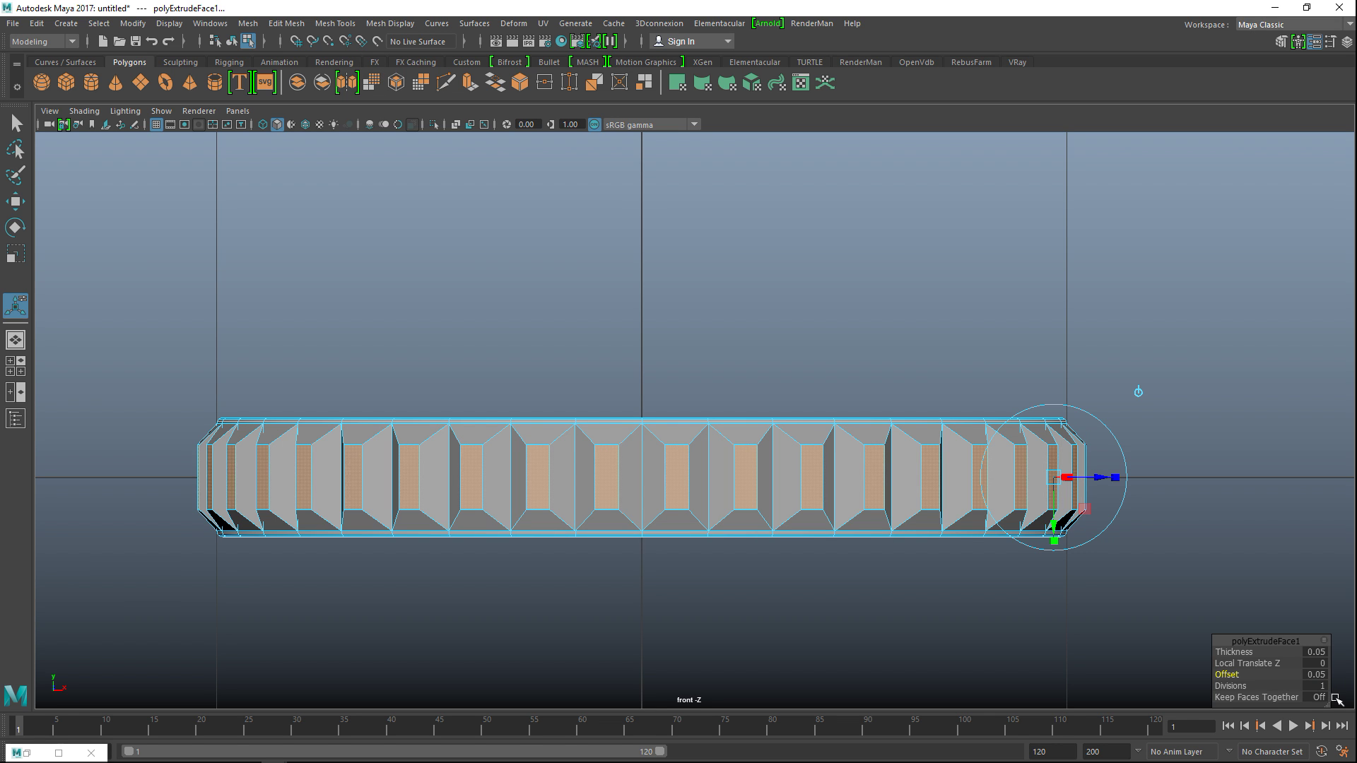
Step: Set the side-face extrusion's offset to 0.03
left_click(1312, 677)
type("0.03")
key("Return")
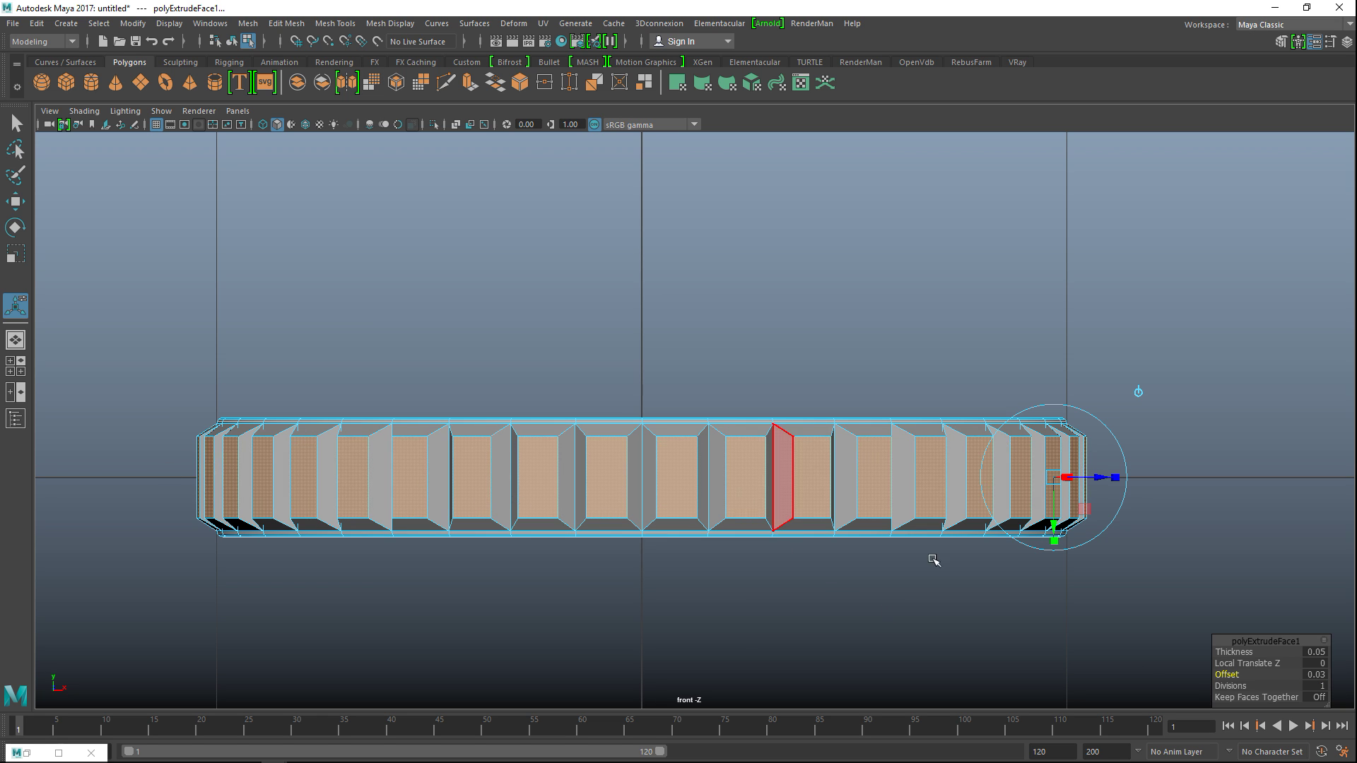
Step: Poke the extruded side faces to add a centre vertex to each one
left_click(351, 27)
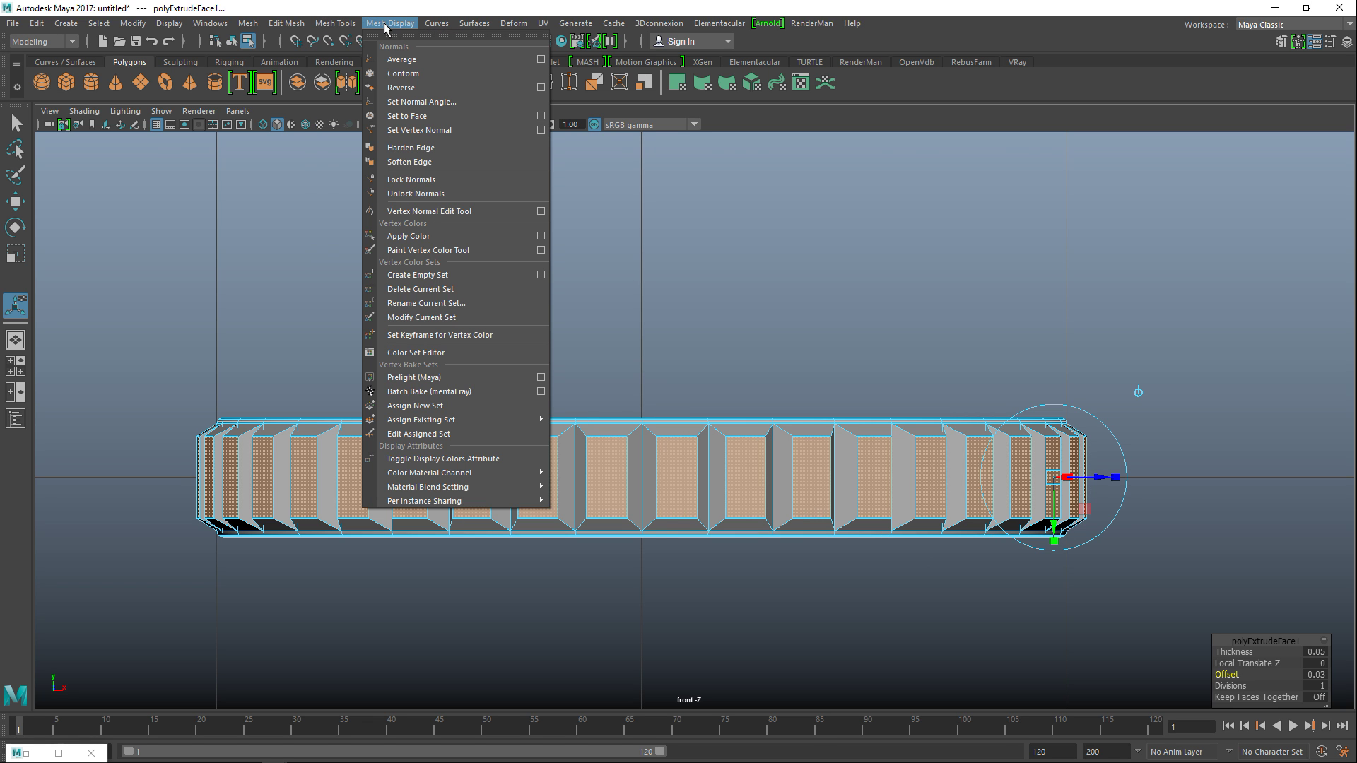
mouse_move(287, 23)
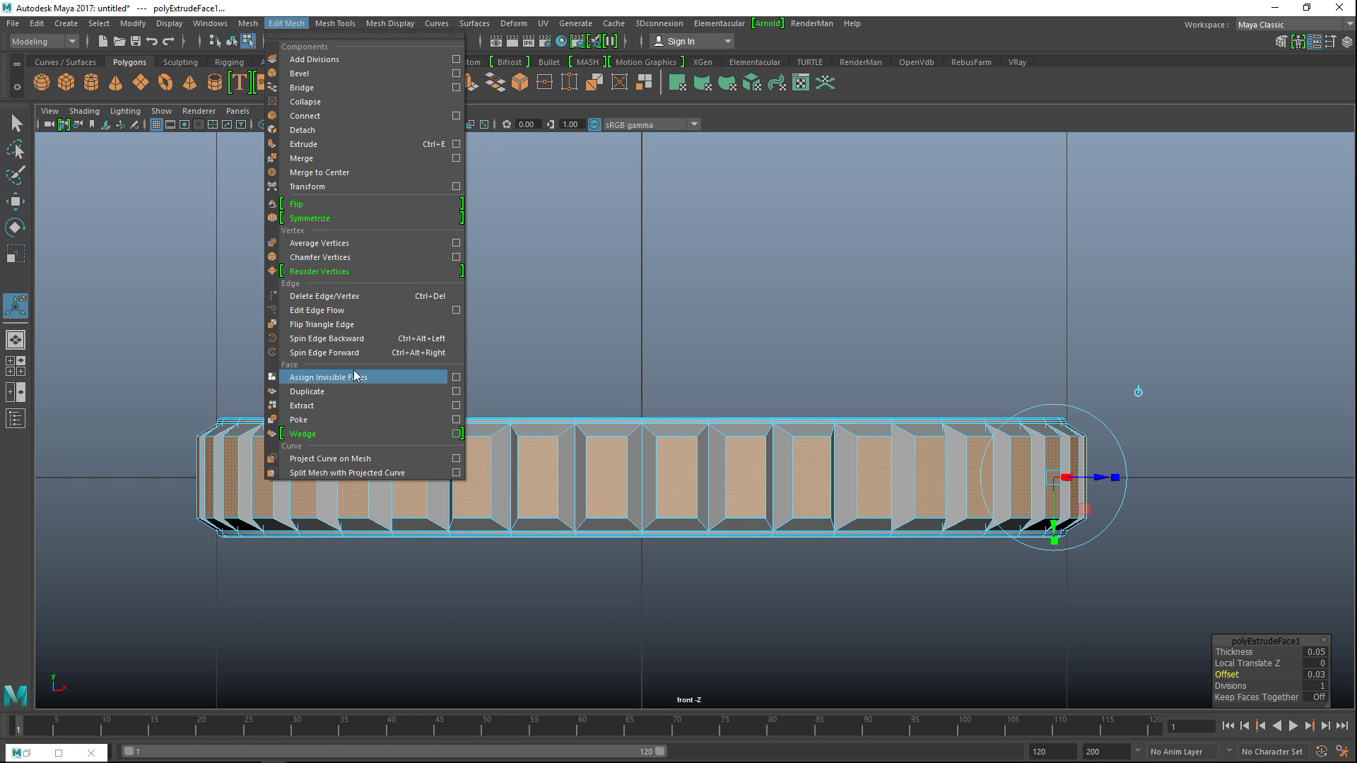
left_click(342, 419)
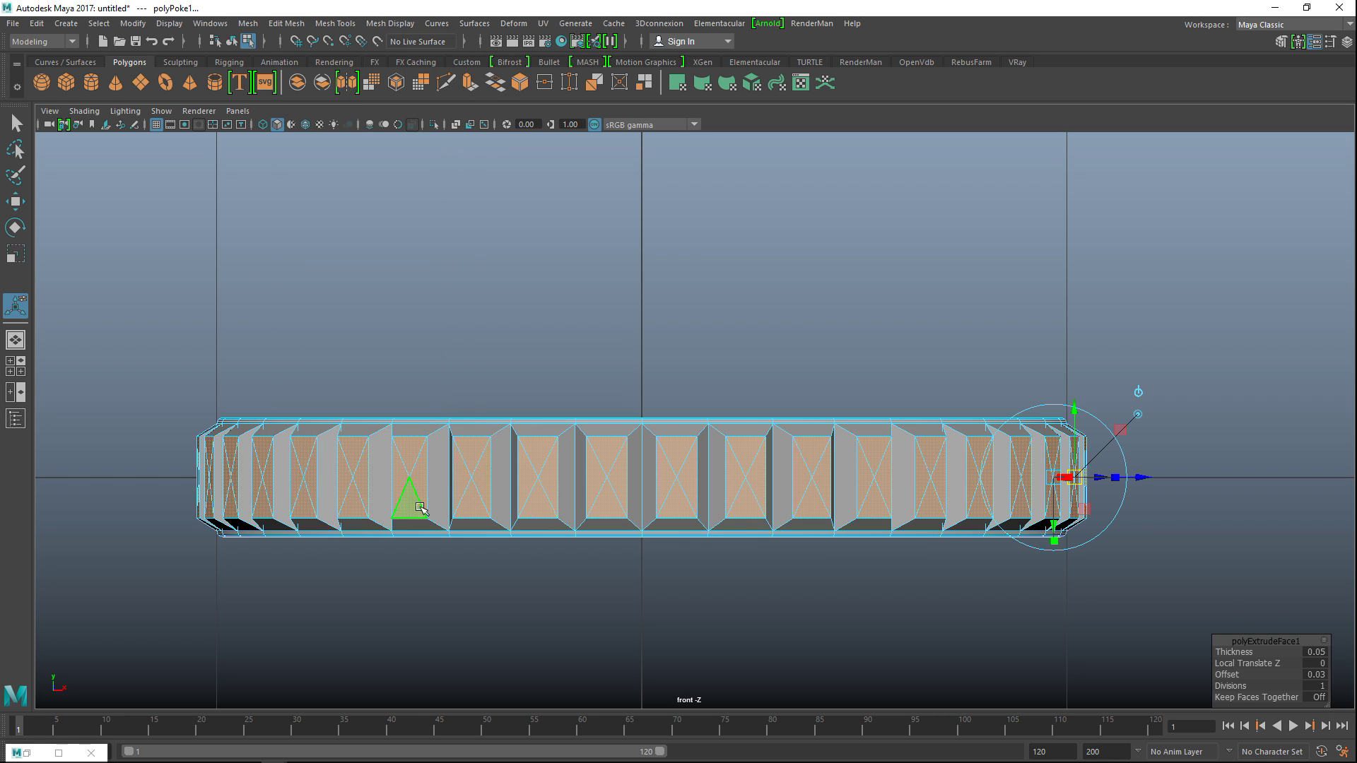
Step: Select the row of poked centre vertices around the disc's side and scale them slightly outward into points
right_click_drag(403, 325, 342, 326)
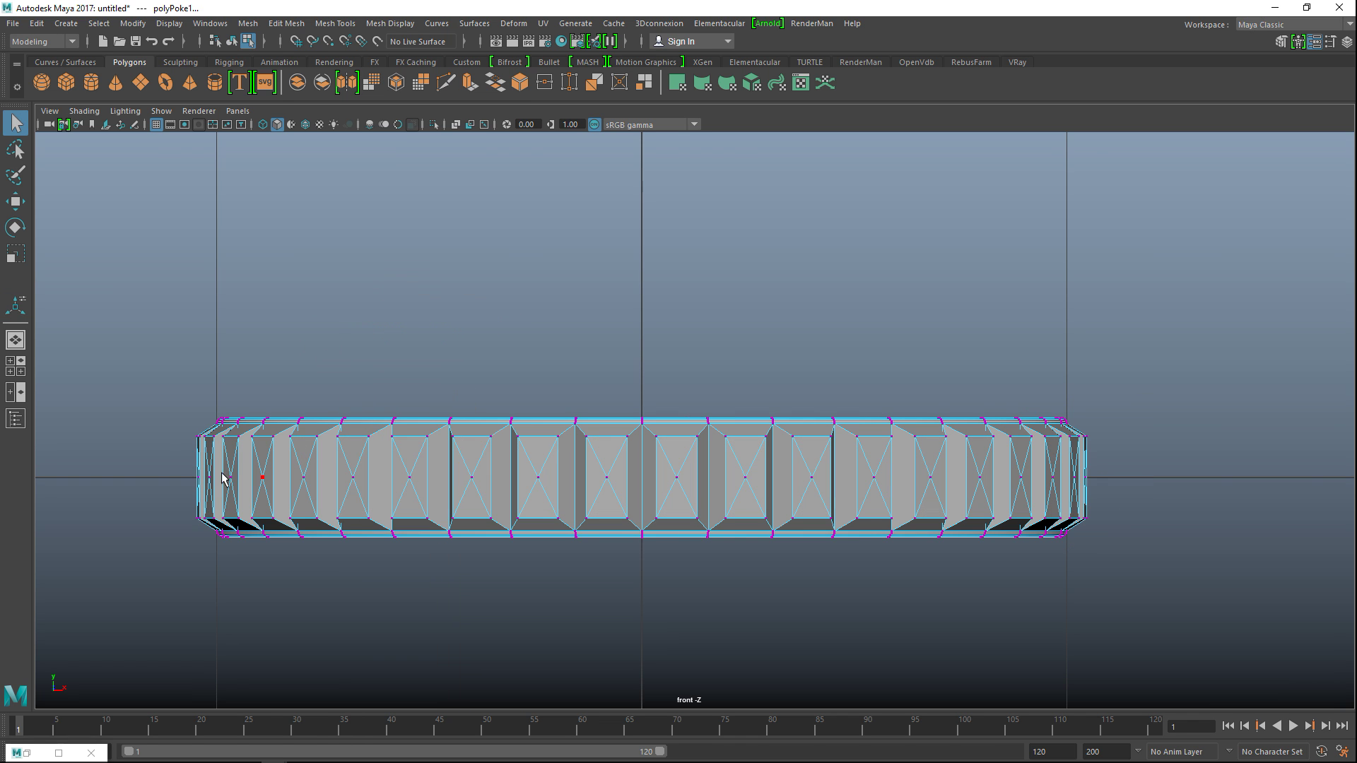
left_click_drag(142, 461, 1155, 493)
key("r")
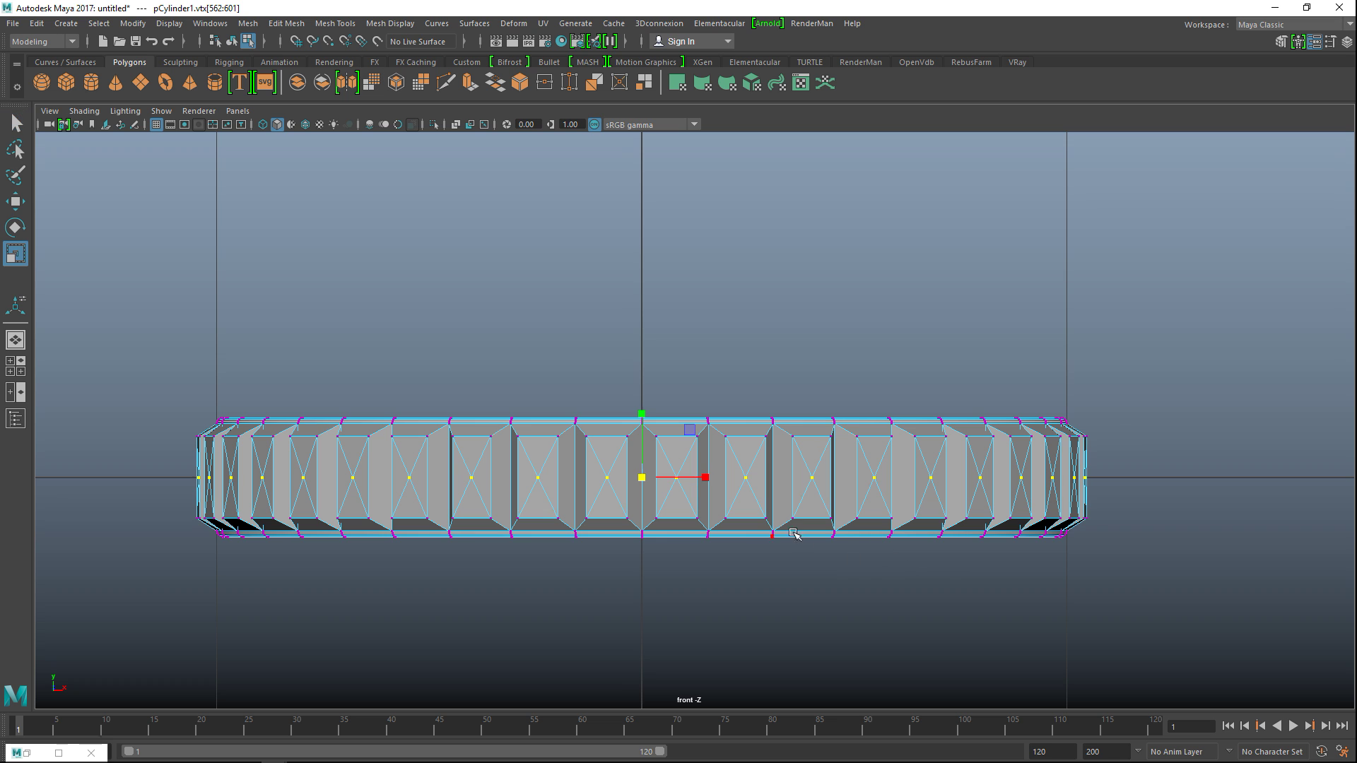
left_click_drag(643, 479, 657, 489)
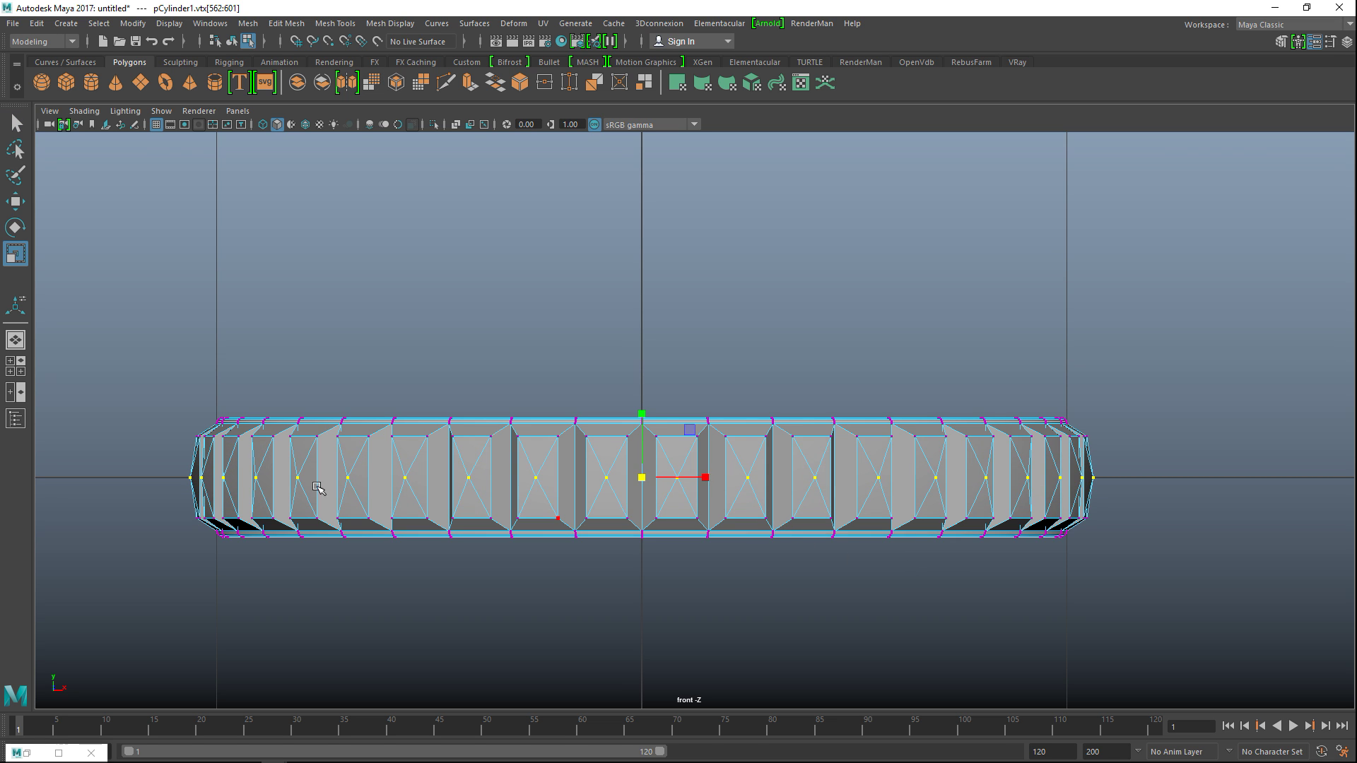
Step: Return to object mode in the perspective view, harden all edges of the knurled disc and deselect it
left_click(16, 366)
key("space")
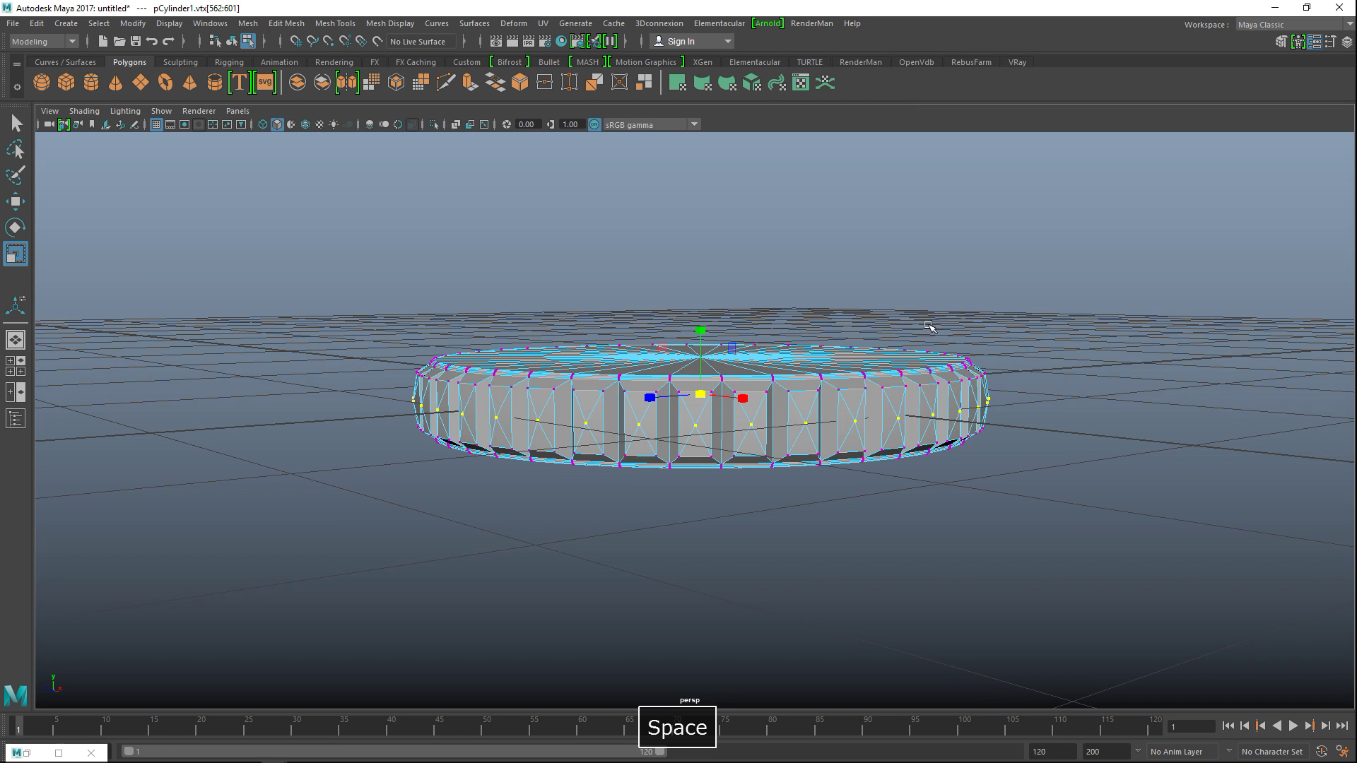
key("space")
key("F8")
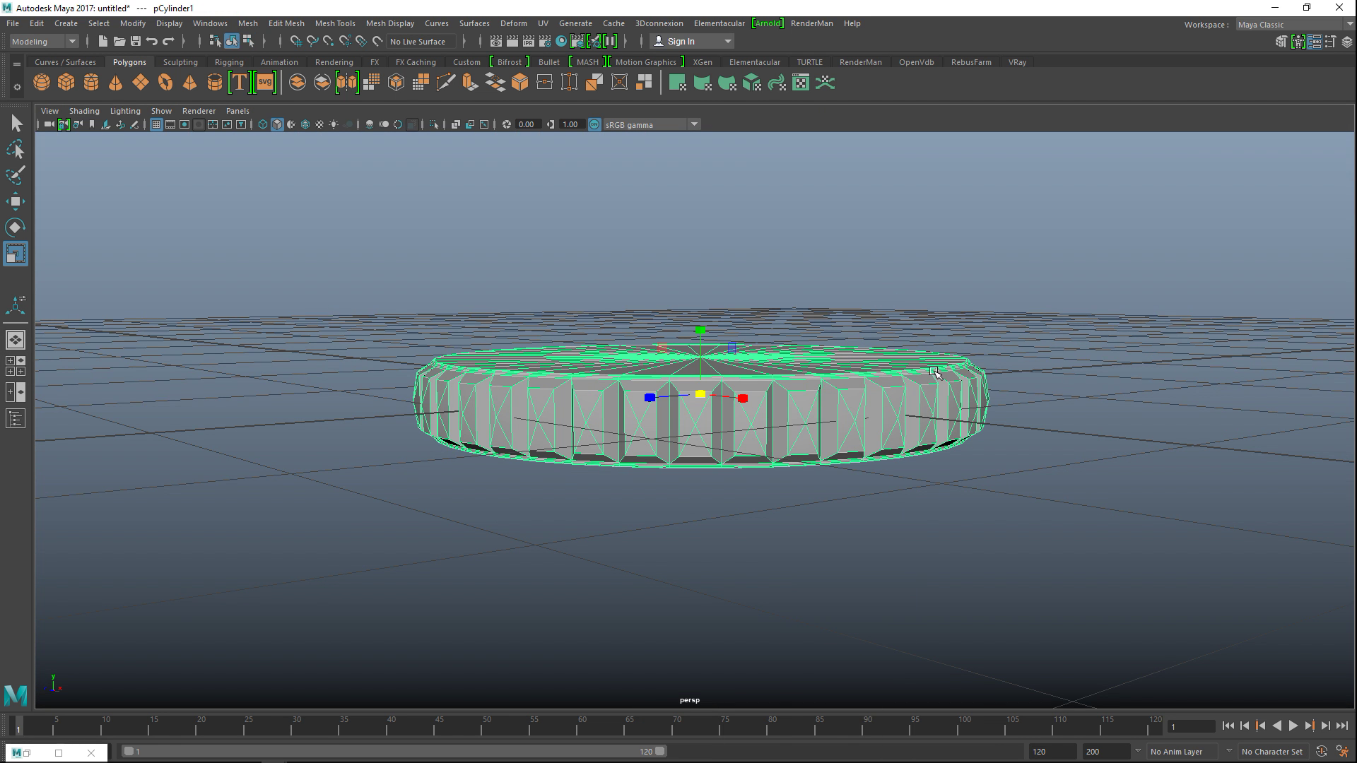
left_click(460, 24)
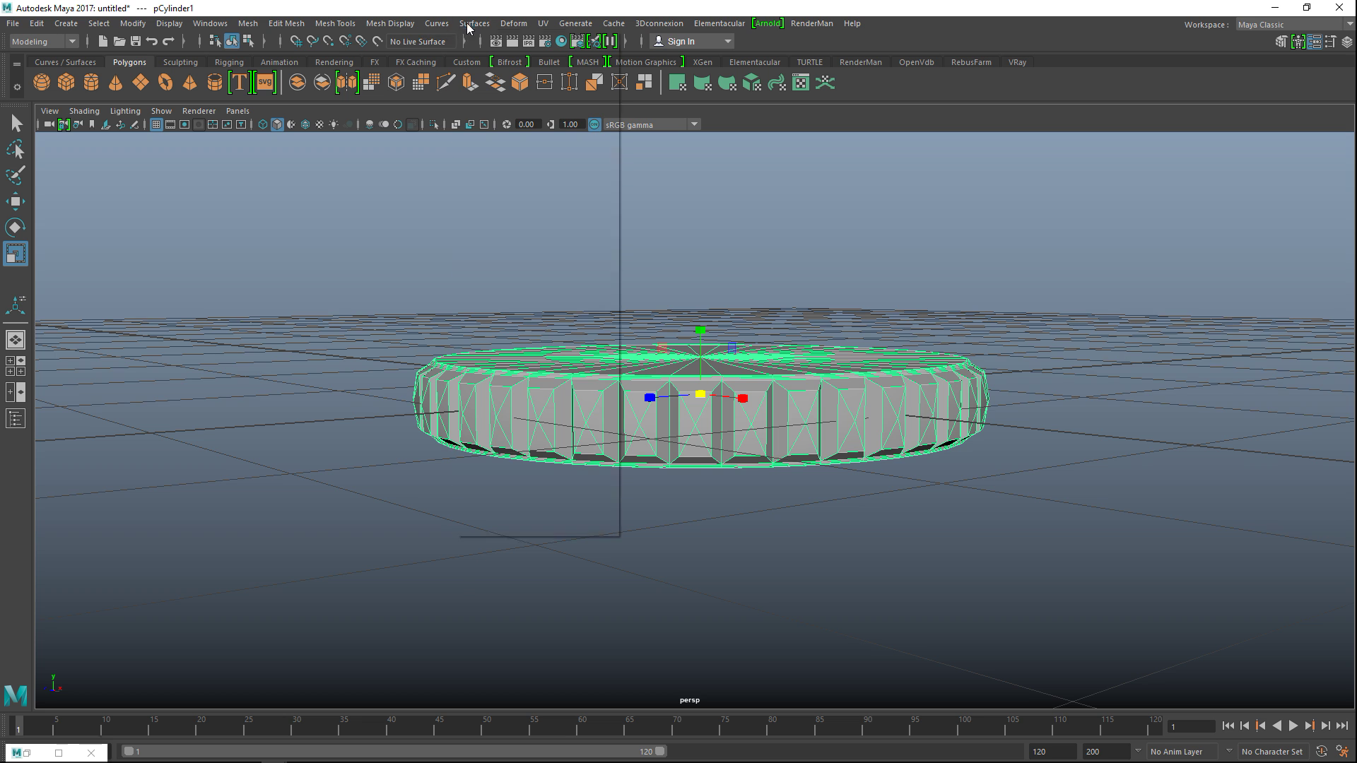
mouse_move(429, 25)
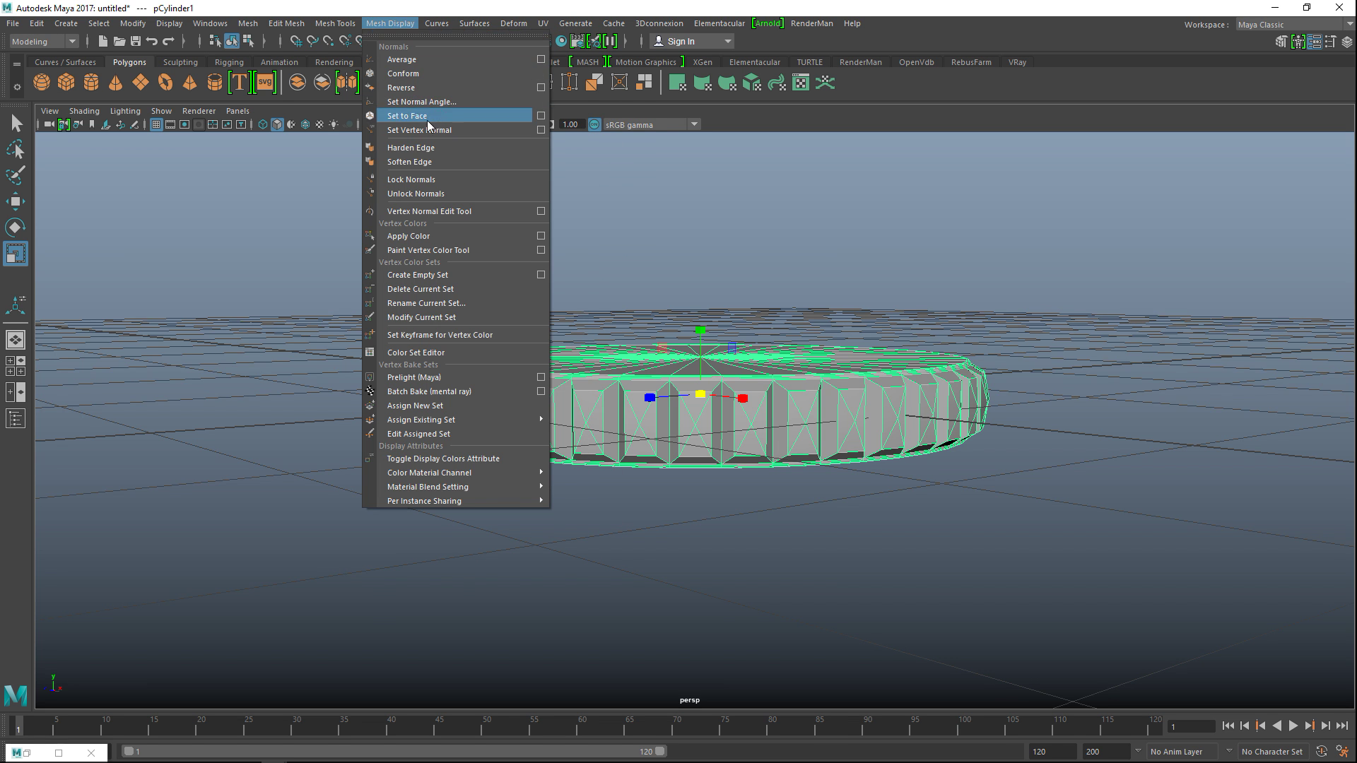
left_click(455, 147)
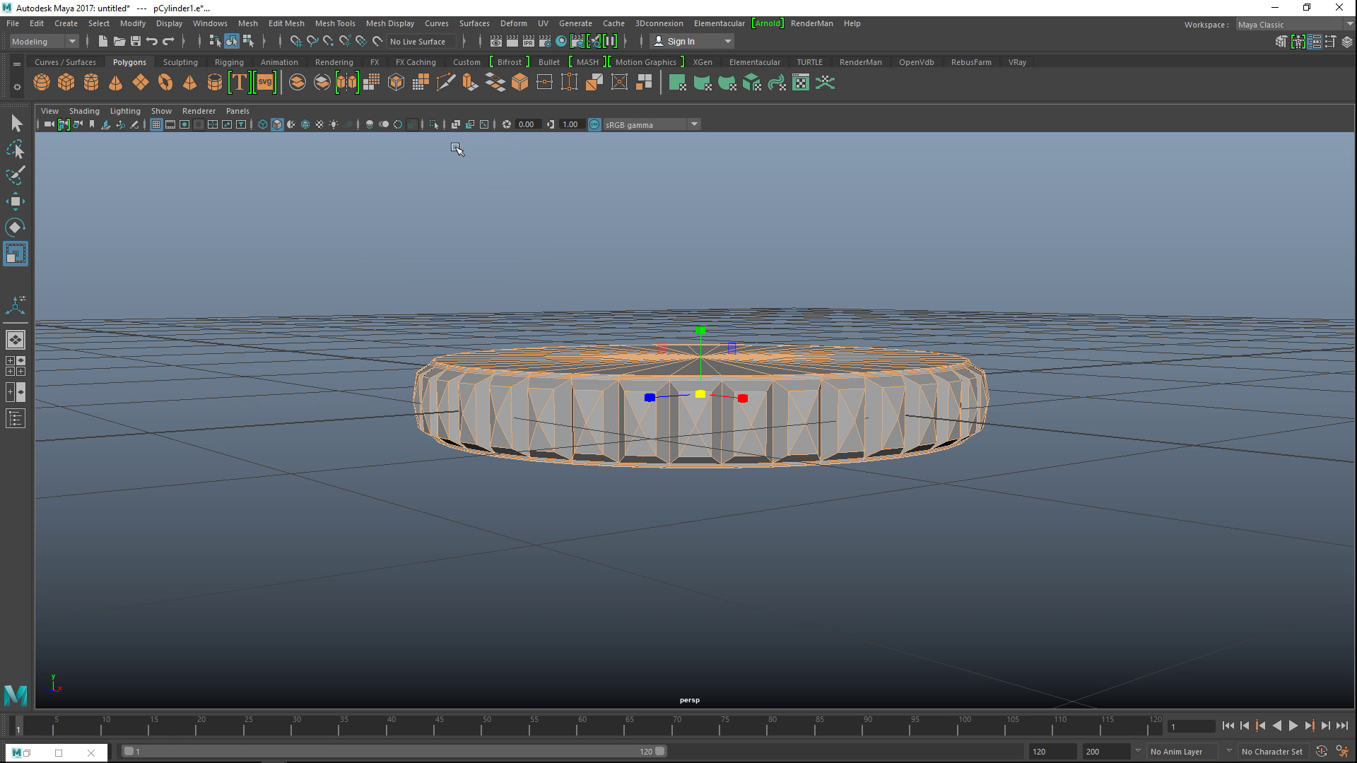
left_click(1078, 514)
scroll(1008, 515, "up", 3)
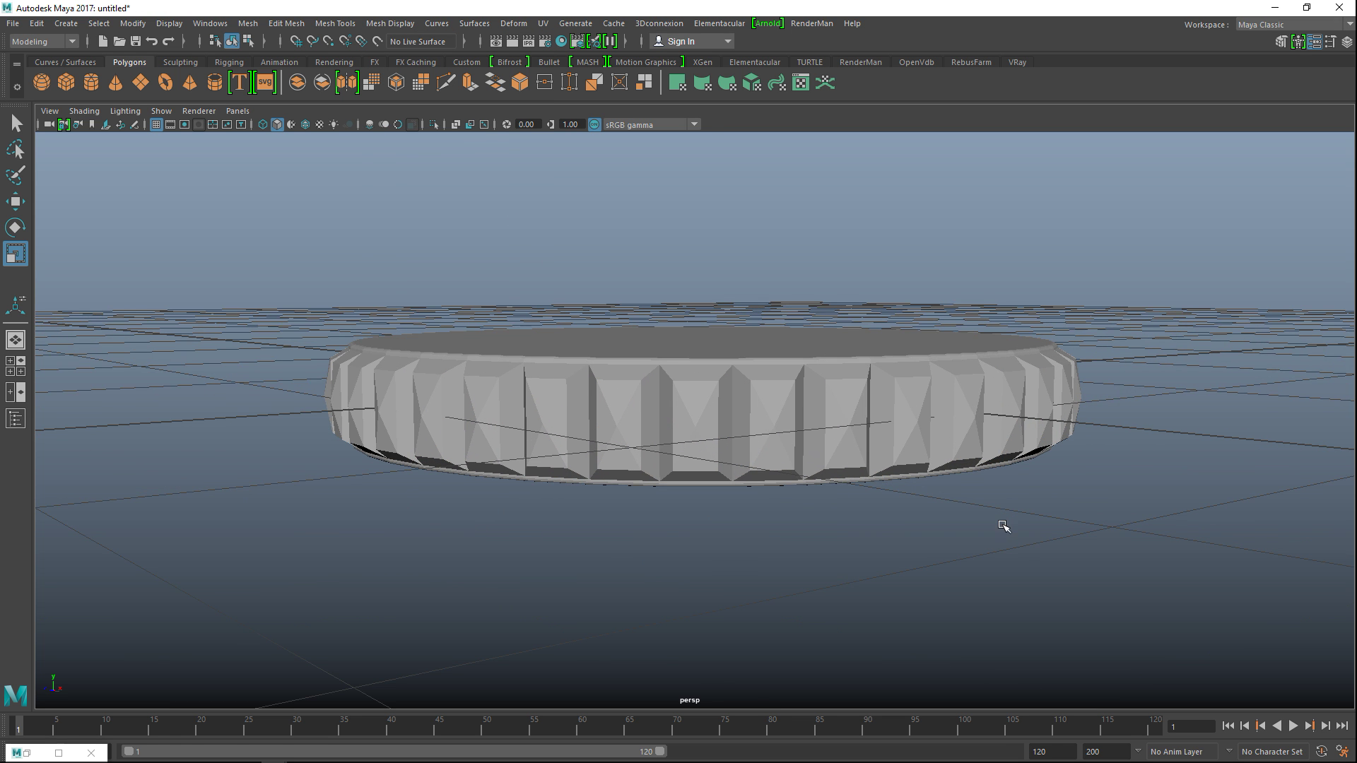
mouse_move(1002, 527)
left_mouse_down("alt")
mouse_move(931, 533)
mouse_move(1004, 535)
mouse_move(975, 508)
mouse_move(891, 500)
mouse_move(878, 524)
mouse_move(1024, 582)
mouse_move(974, 521)
mouse_move(1011, 539)
mouse_move(1003, 531)
left_mouse_up("alt")
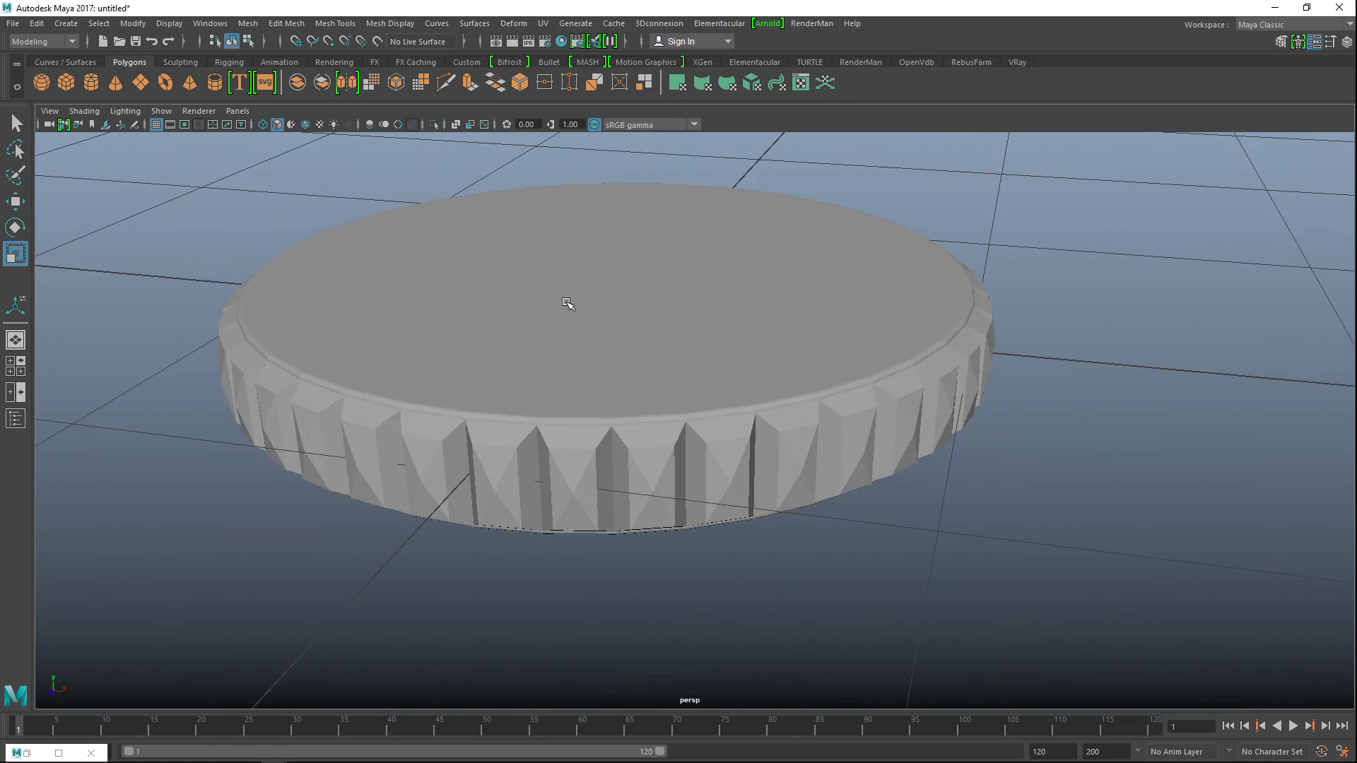
Step: Create a second polygon cylinder and move it about 2.54 units along X, beside the knurled disc
left_click(91, 83)
scroll(820, 455, "down", 2)
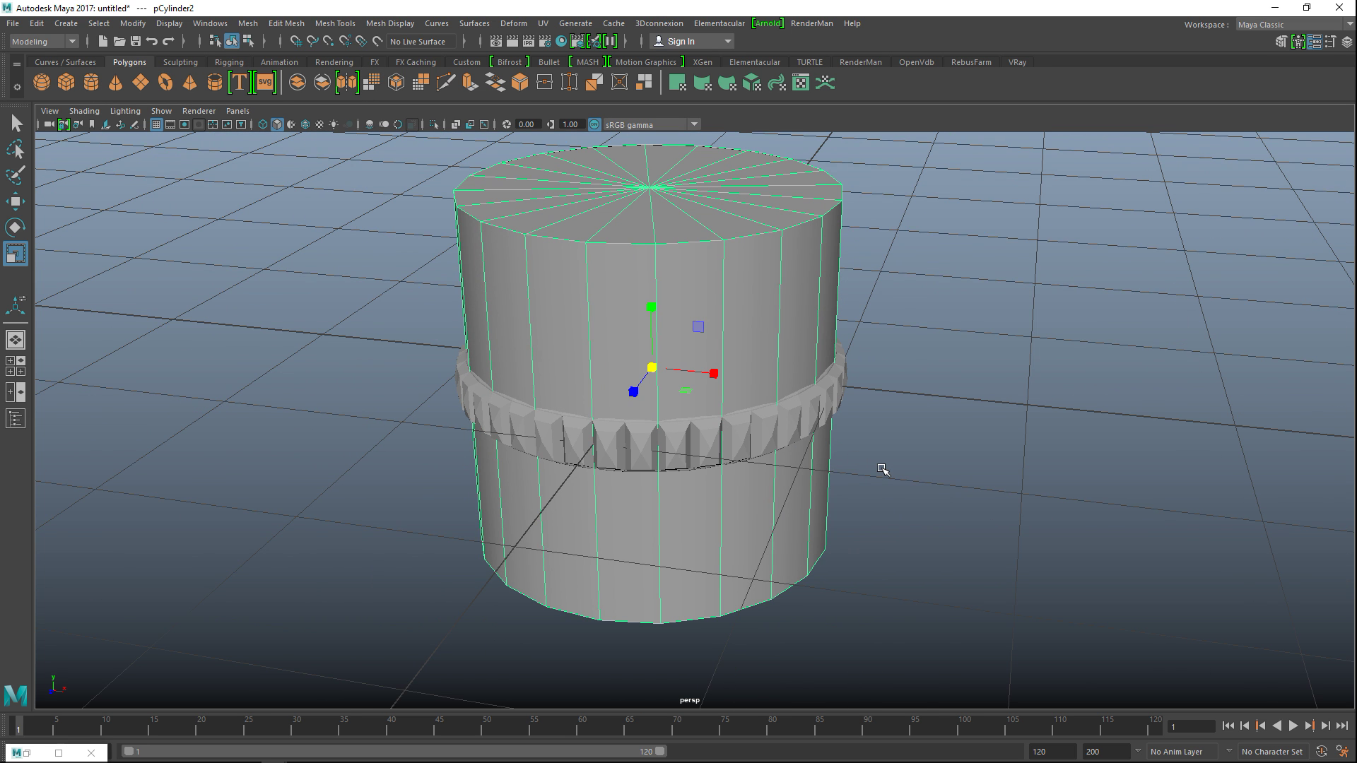
key("w")
left_click_drag(706, 376, 1174, 431)
middle_click_drag(1059, 479, 846, 433, "alt")
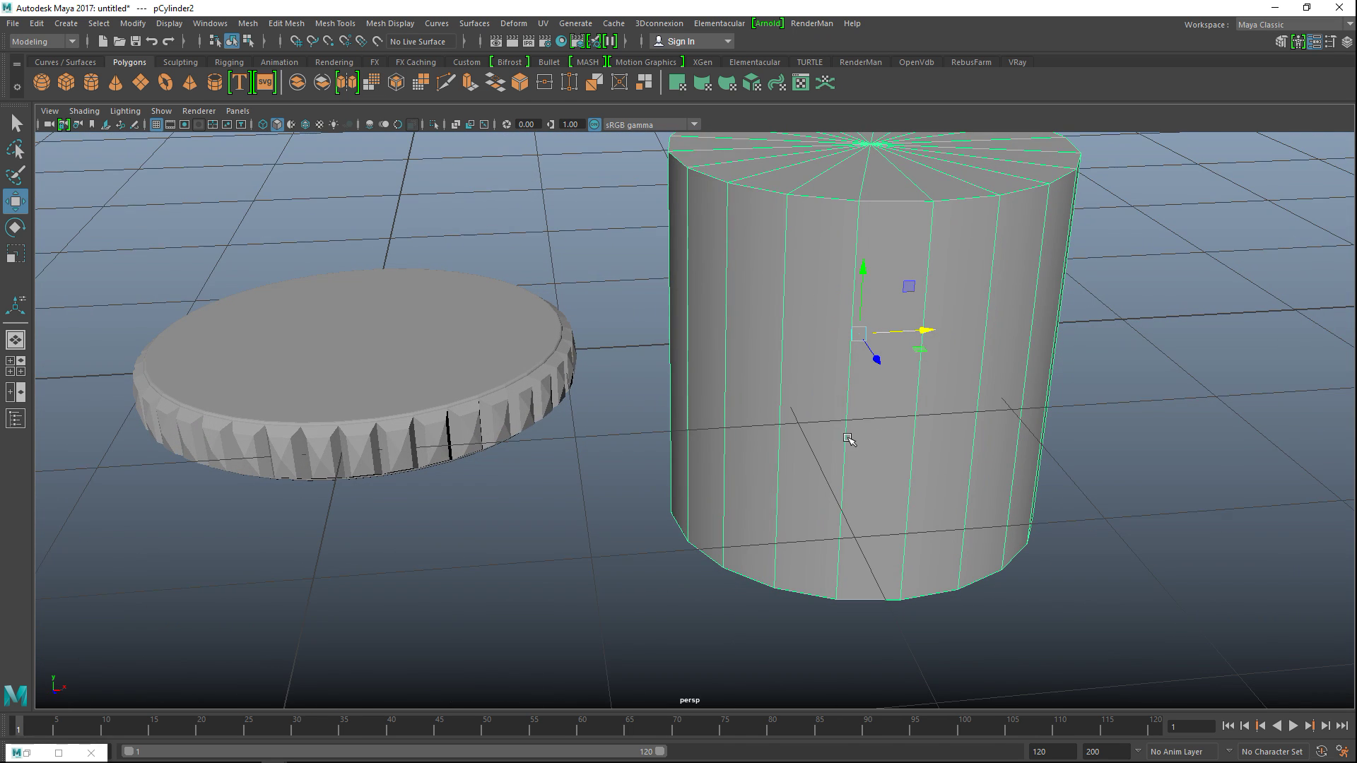
Step: Set the new cylinder's Subdivisions Axis to 40 in its polyCylinder attributes
key("ctrl+a")
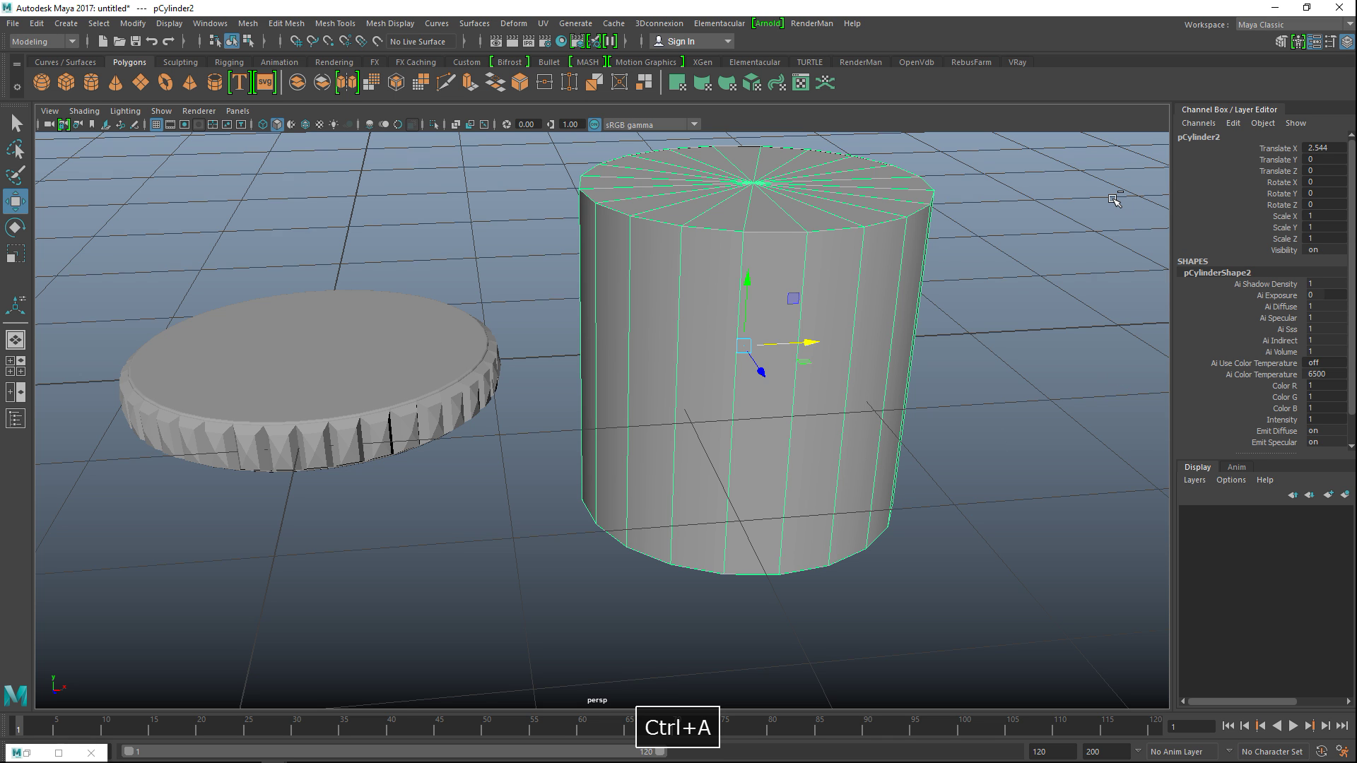
left_click(1343, 42)
key("ctrl+a")
left_click(92, 753)
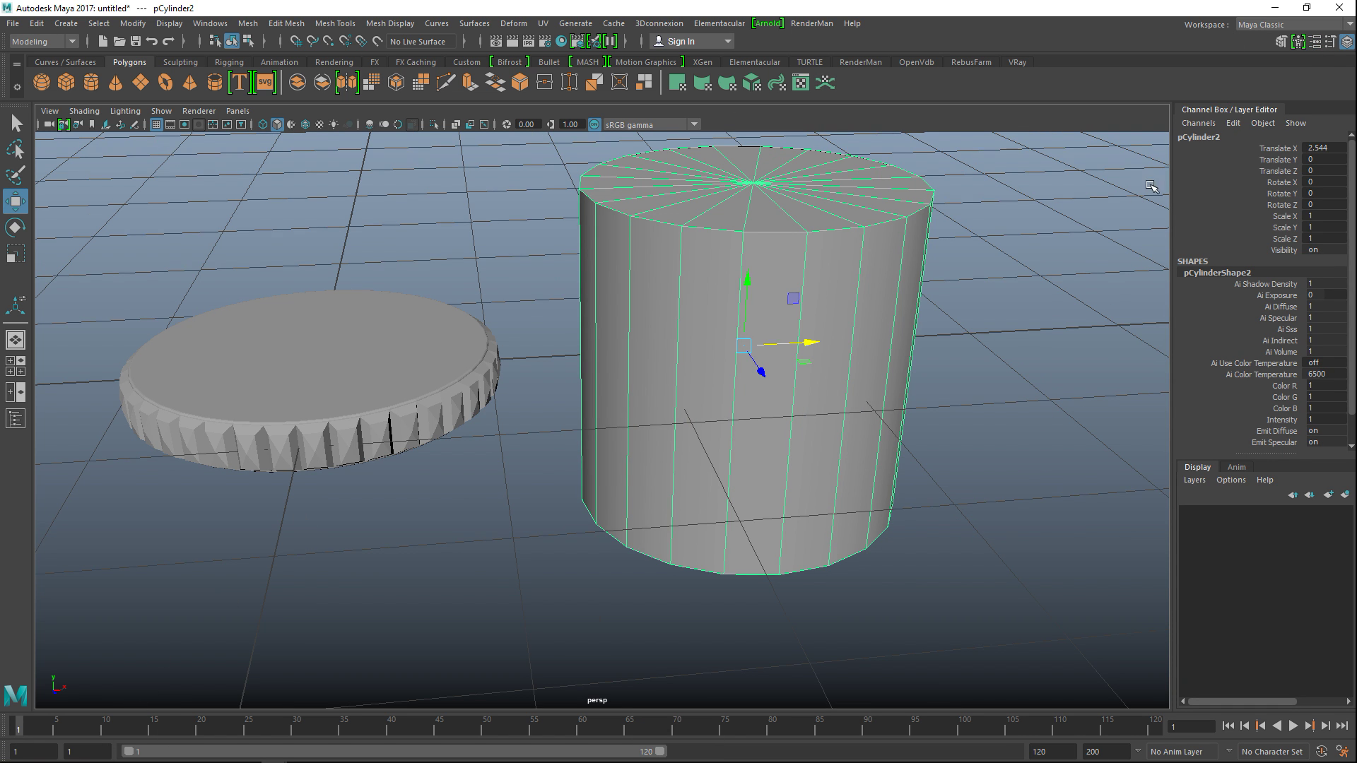
left_click(1345, 42)
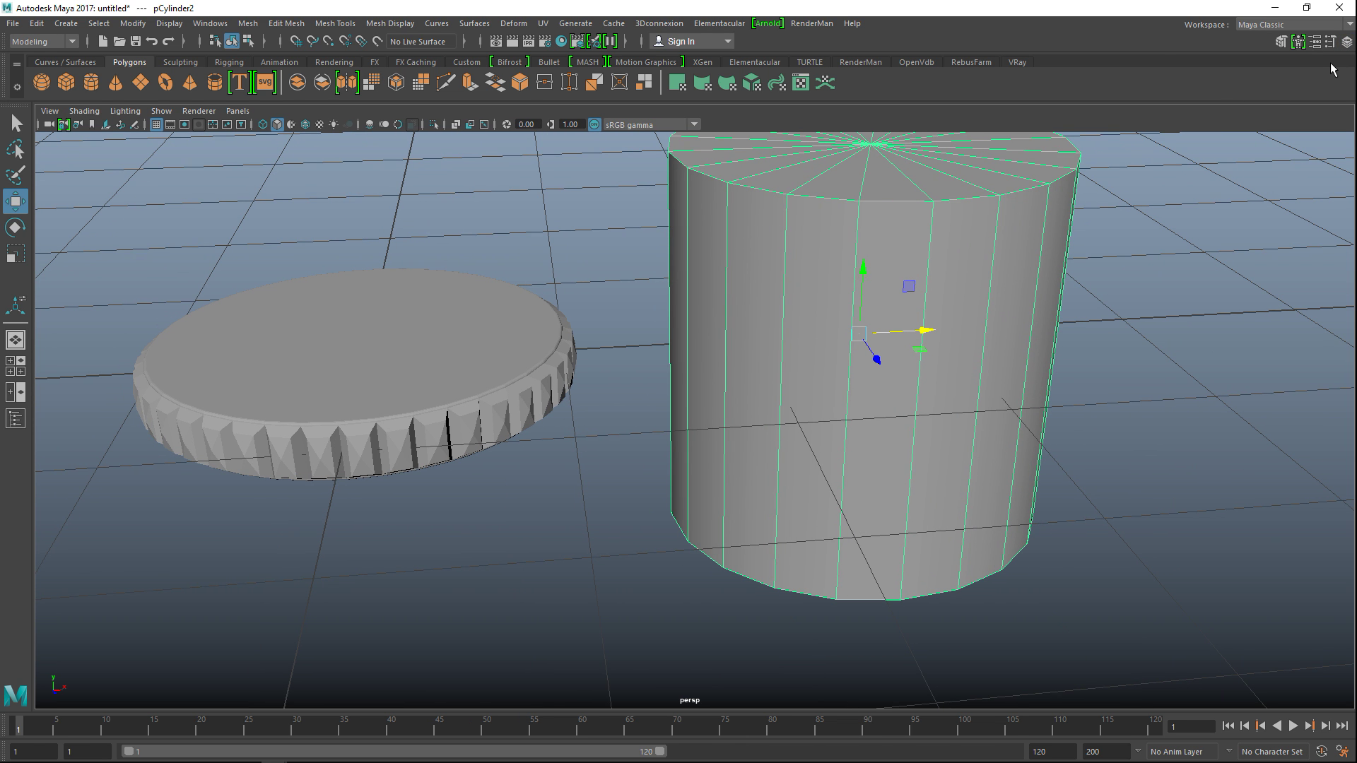
key("ctrl+a")
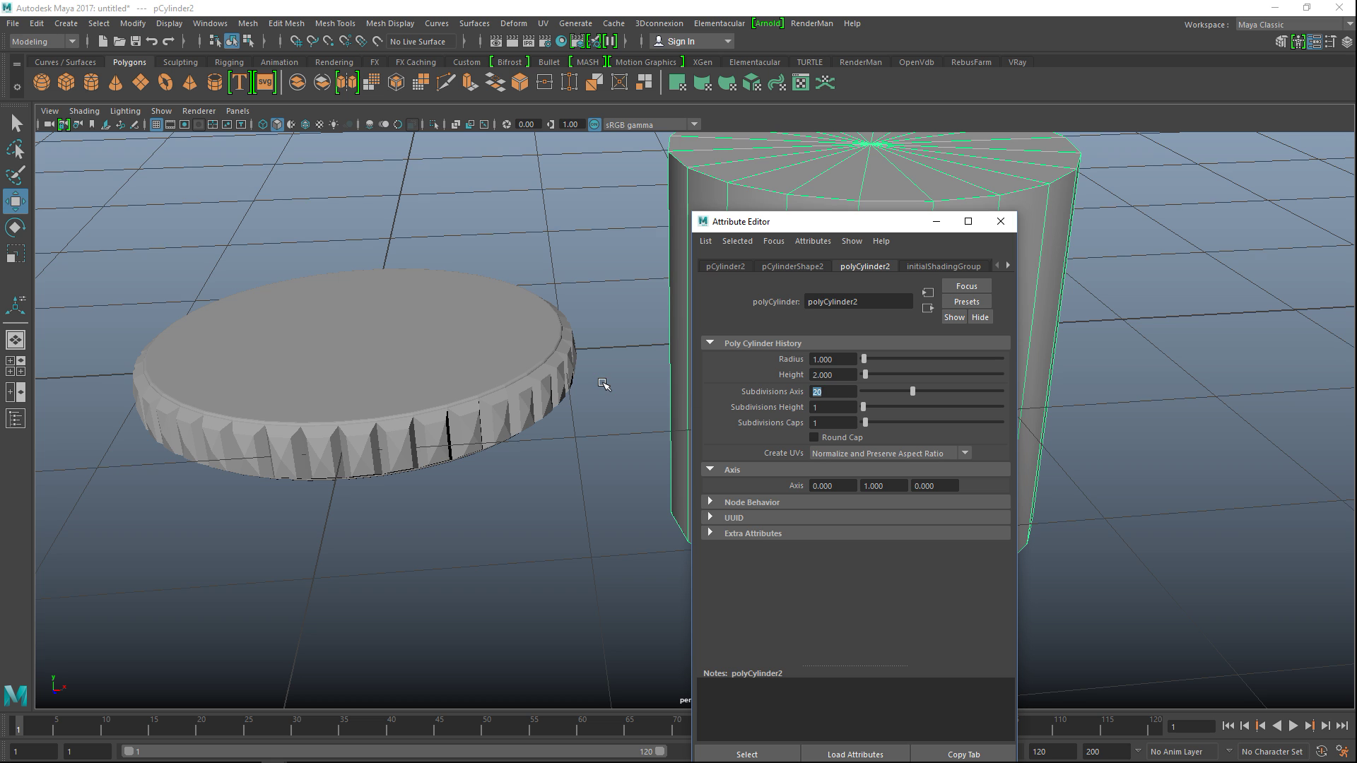
key("Return")
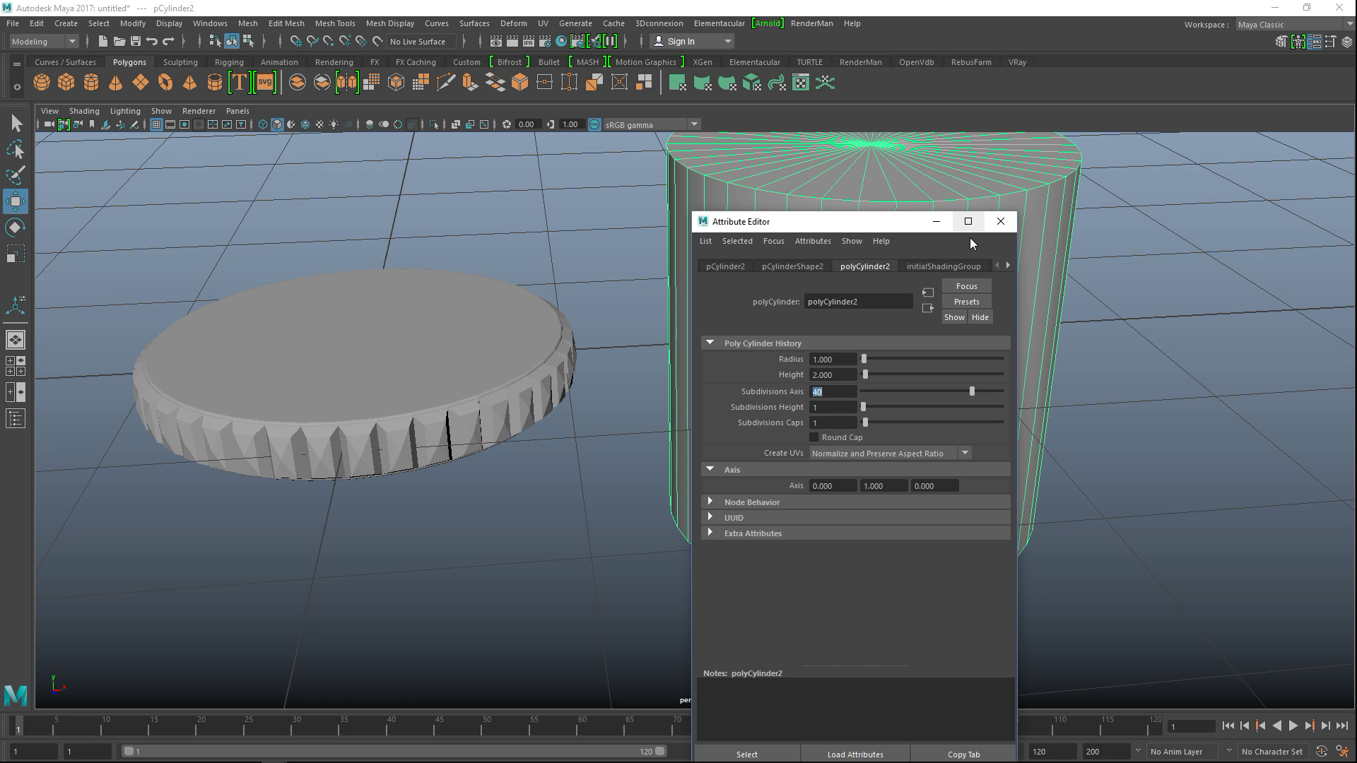
left_click(1001, 221)
Step: Bevel the top and bottom rim edge loops of the new cylinder with Fraction 0.1 and 5 Segments
right_click(846, 206)
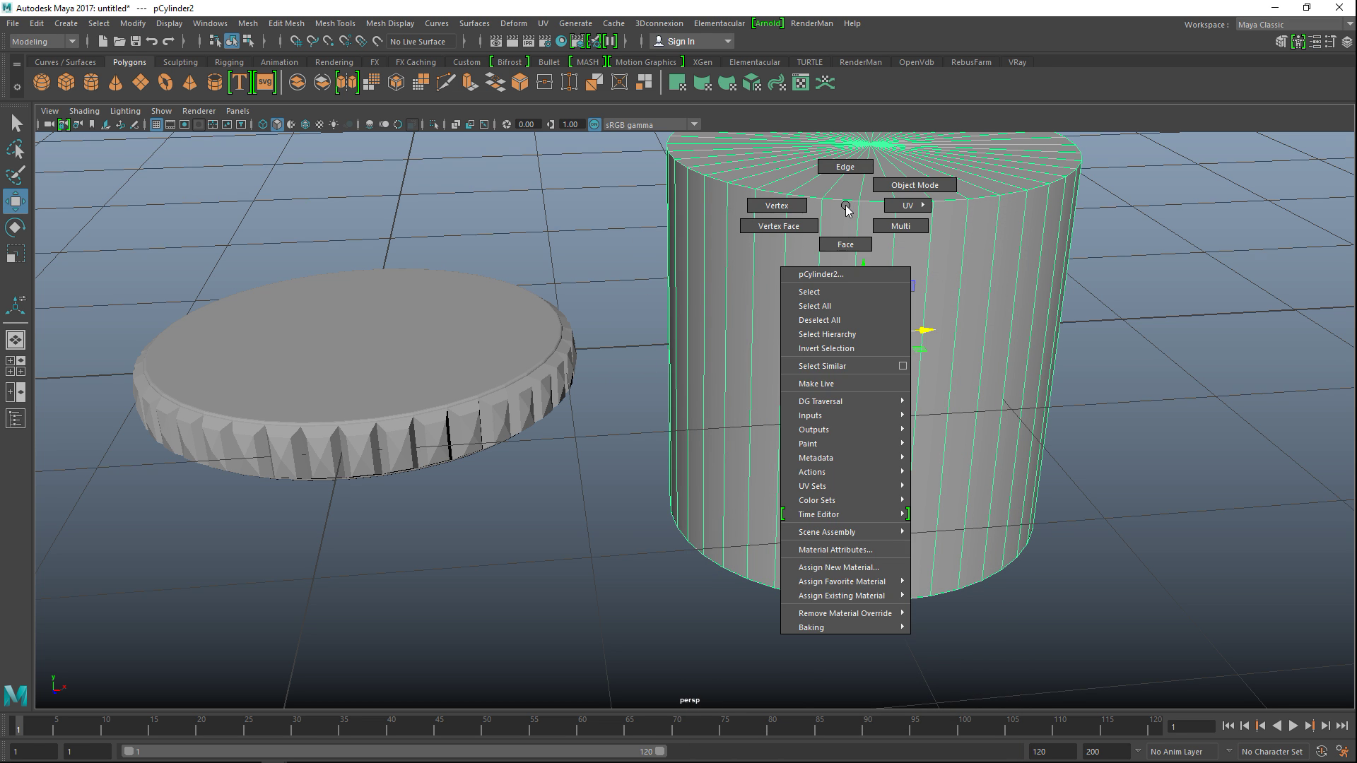
left_click(845, 167)
double_click(843, 201)
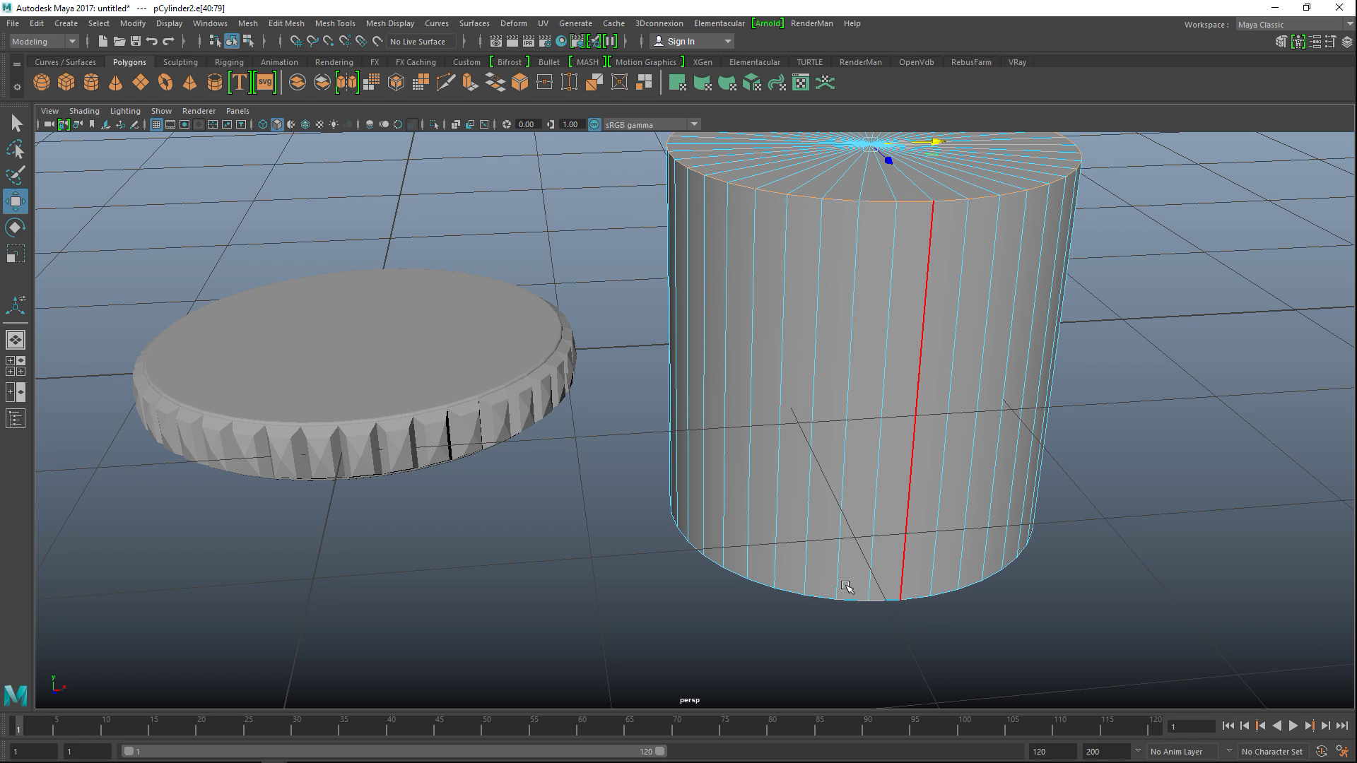
double_click(818, 590, "shift")
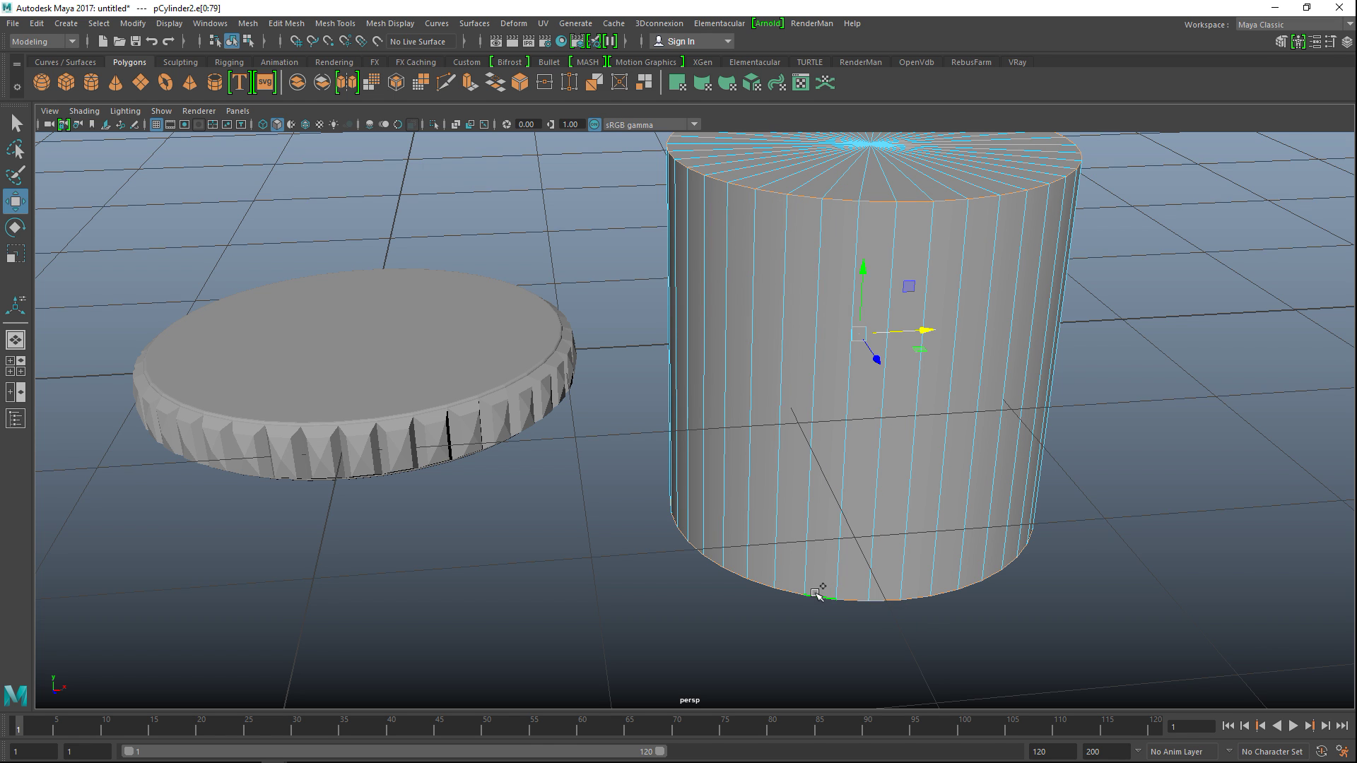
left_click(294, 24)
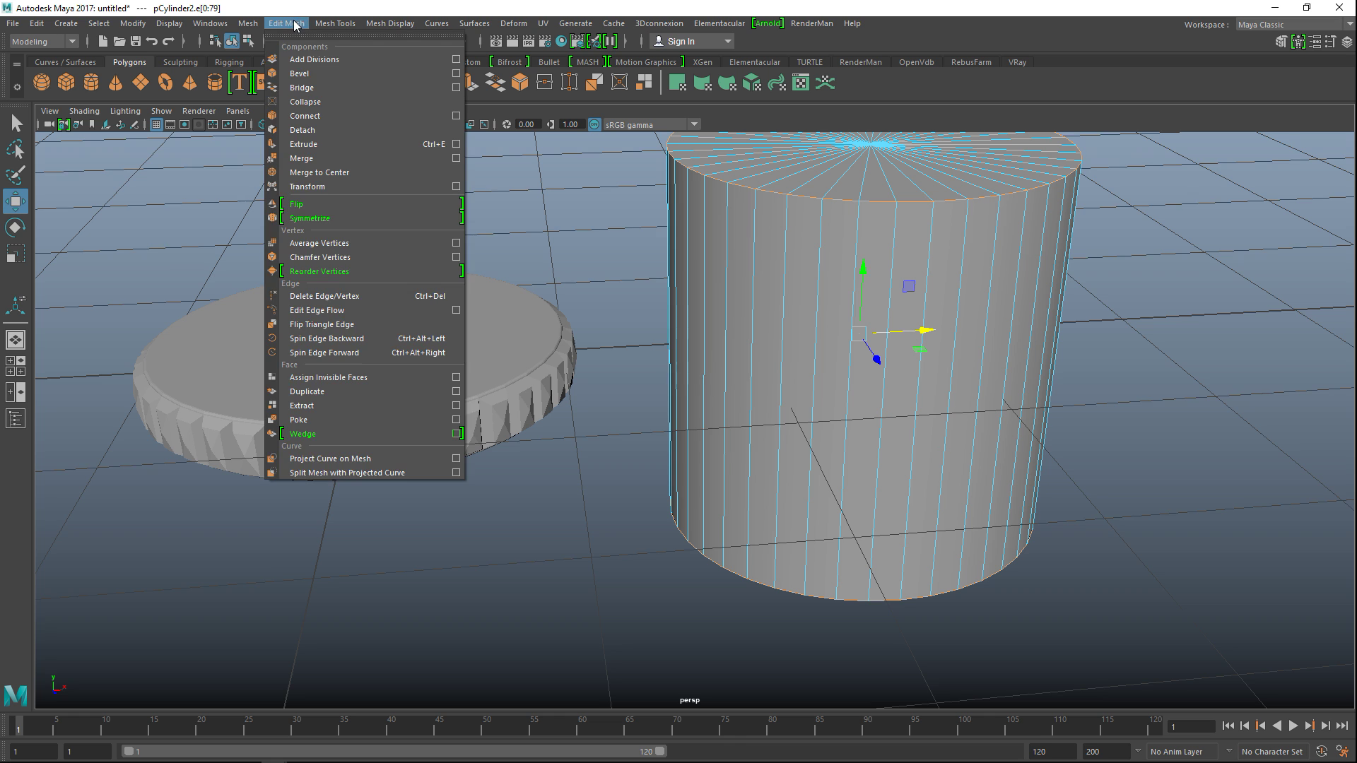
left_click(301, 72)
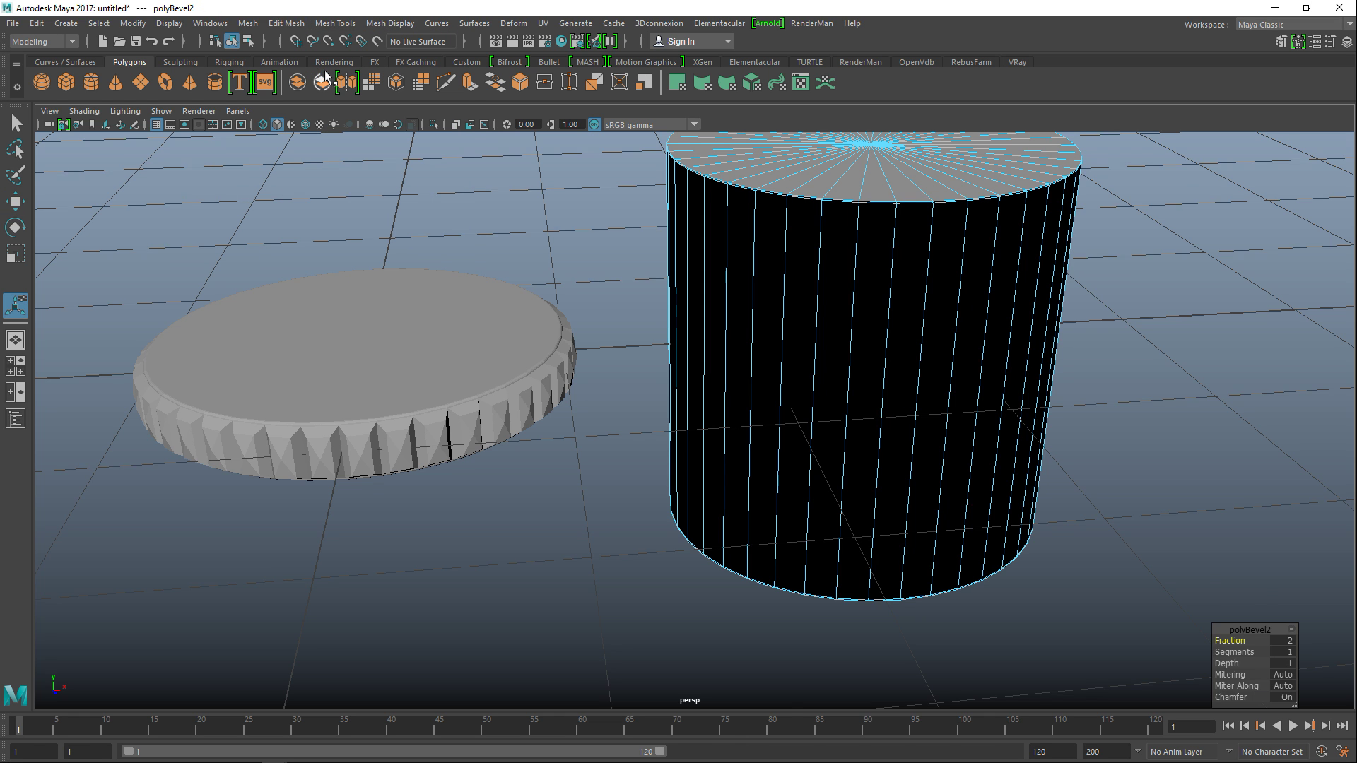
left_click(1283, 640)
key("Return")
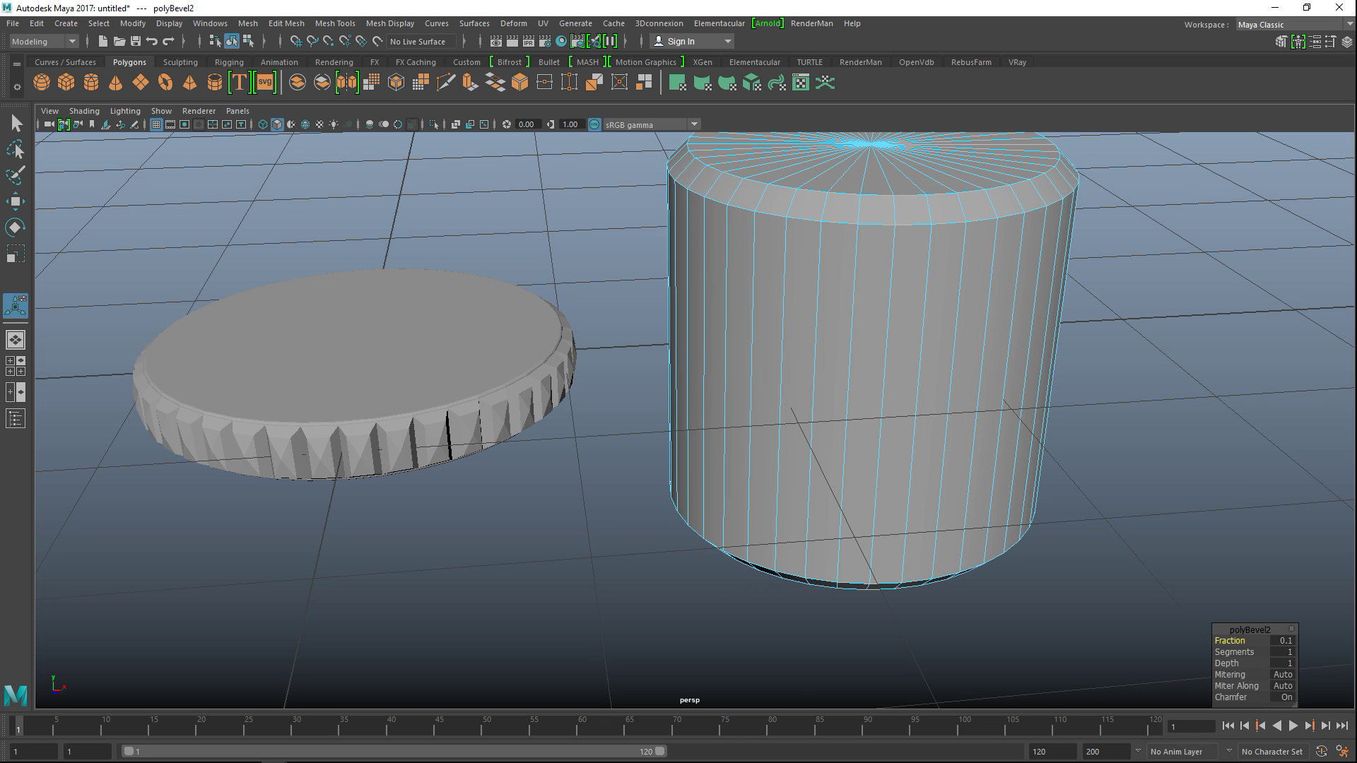
left_click(1284, 652)
key("Return")
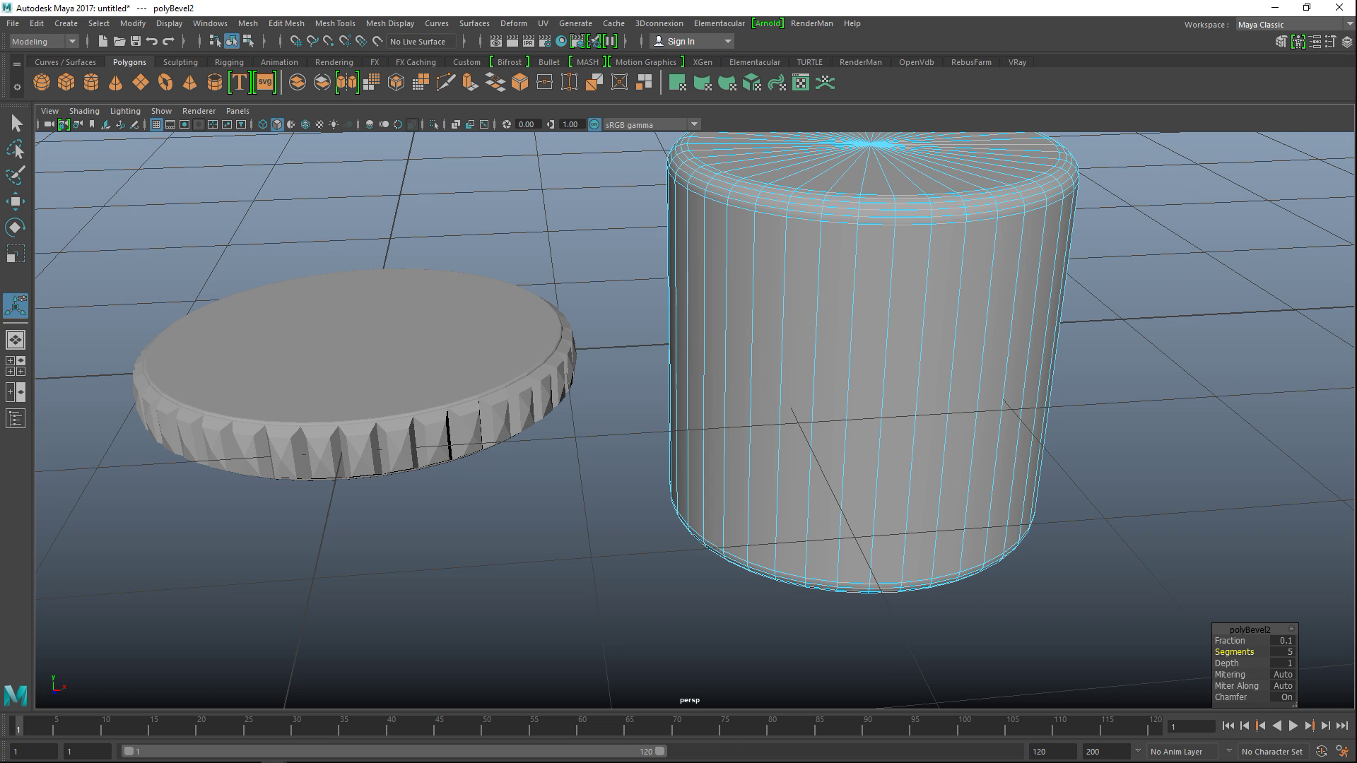
Step: Return the beveled cylinder to object mode, flatten it by scaling along Y, and hide the knurled disc
right_click_drag(867, 315, 905, 306)
key("r")
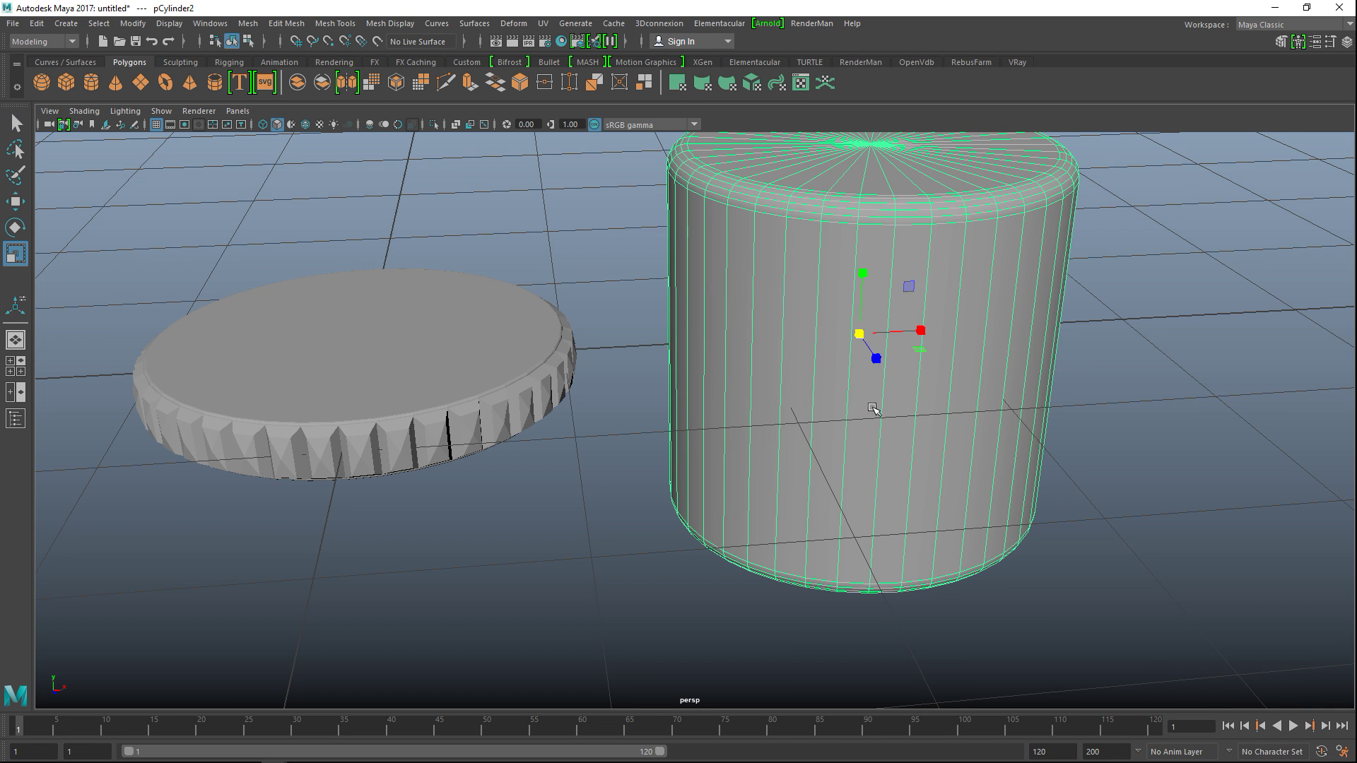
mouse_move(862, 275)
left_mouse_down()
mouse_move(859, 313)
mouse_move(861, 301)
left_mouse_up()
left_click_drag(922, 461, 930, 448, "alt")
left_click(407, 311)
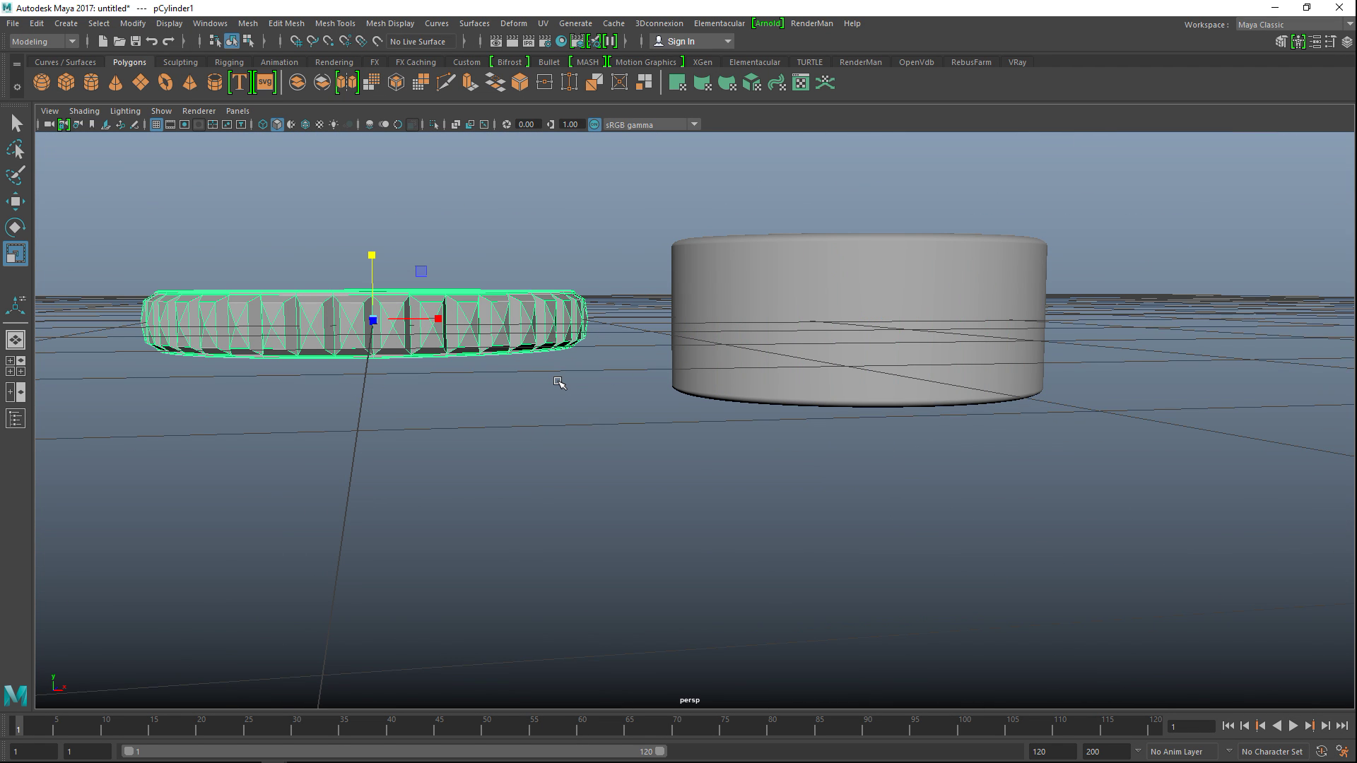
key("ctrl+h")
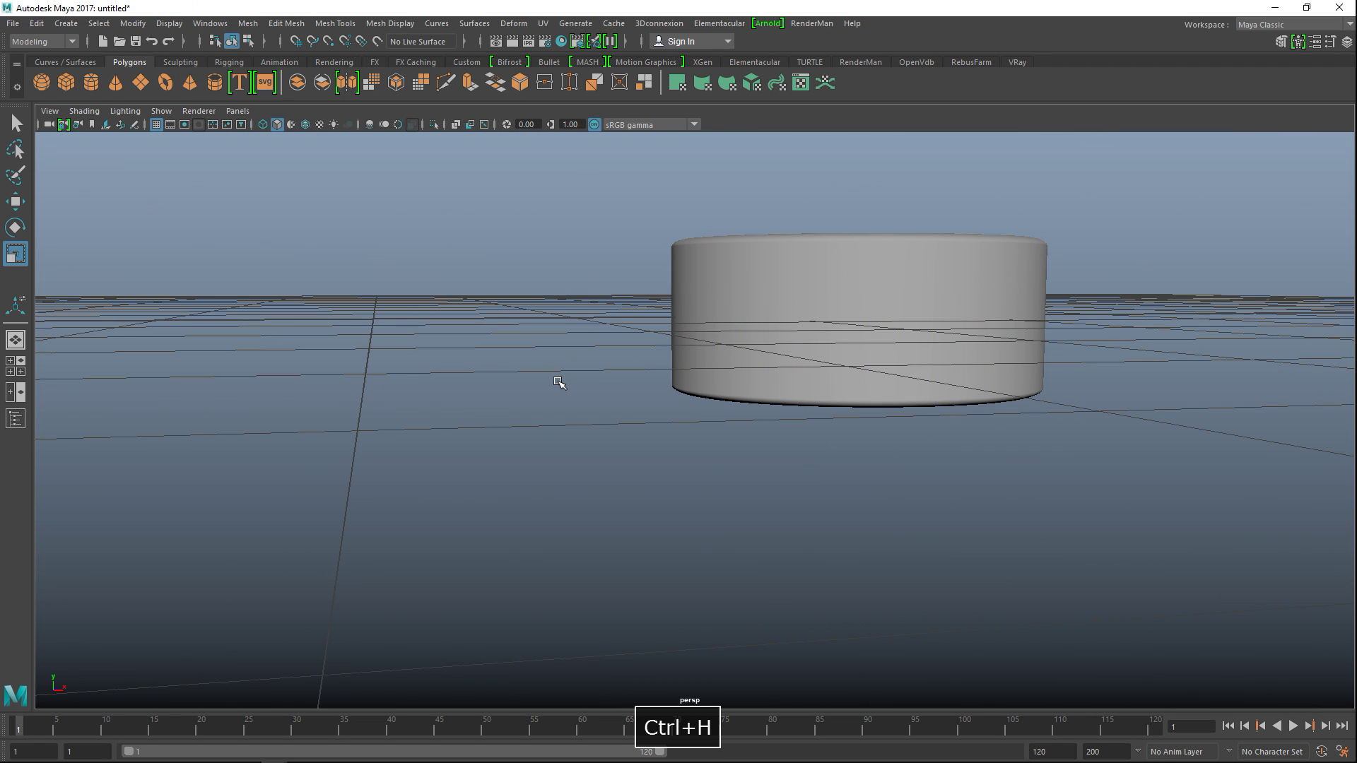
Step: Select the ring of tall side faces on the cylinder and extrude them with Keep Faces Together off
left_click(812, 273)
left_click_drag(1014, 447, 857, 454, "alt")
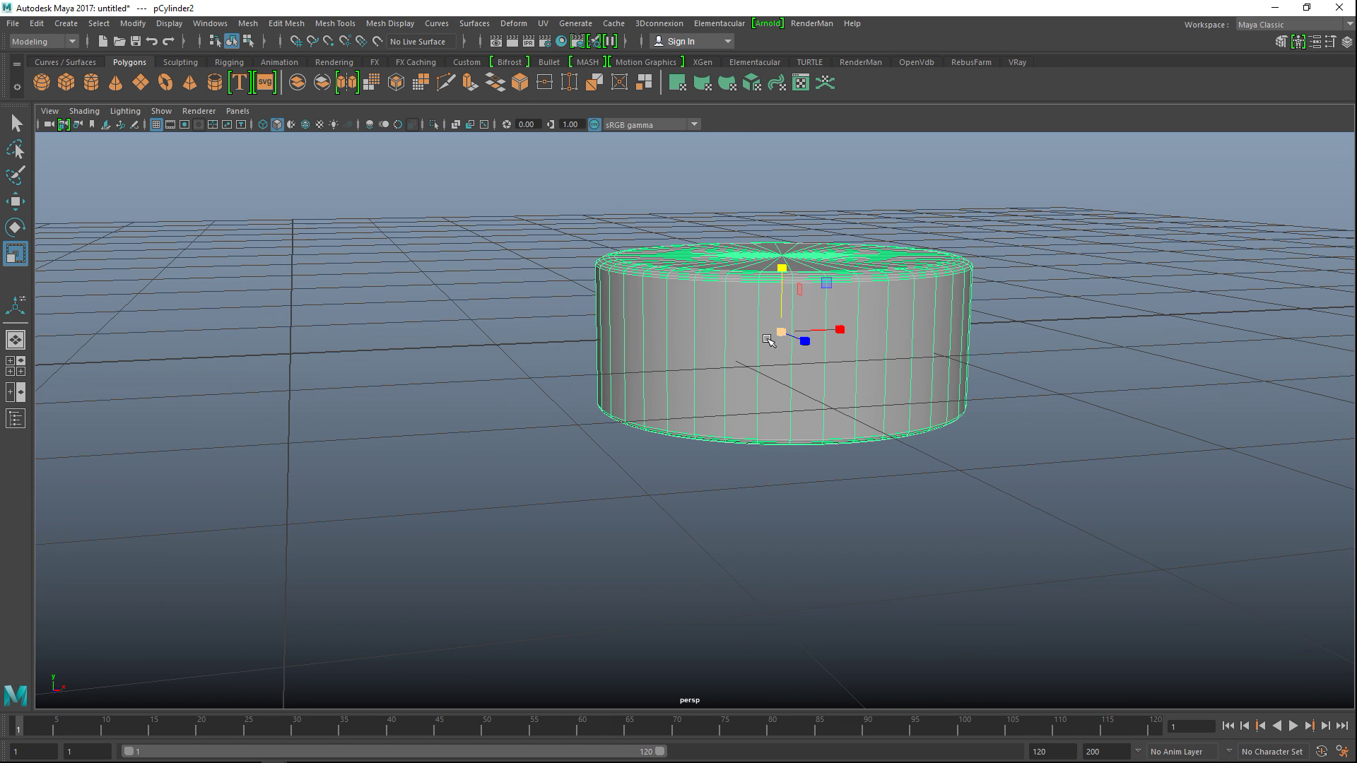
right_click(767, 330)
right_click_drag(769, 344, 766, 366)
left_click_drag(865, 448, 860, 460, "alt")
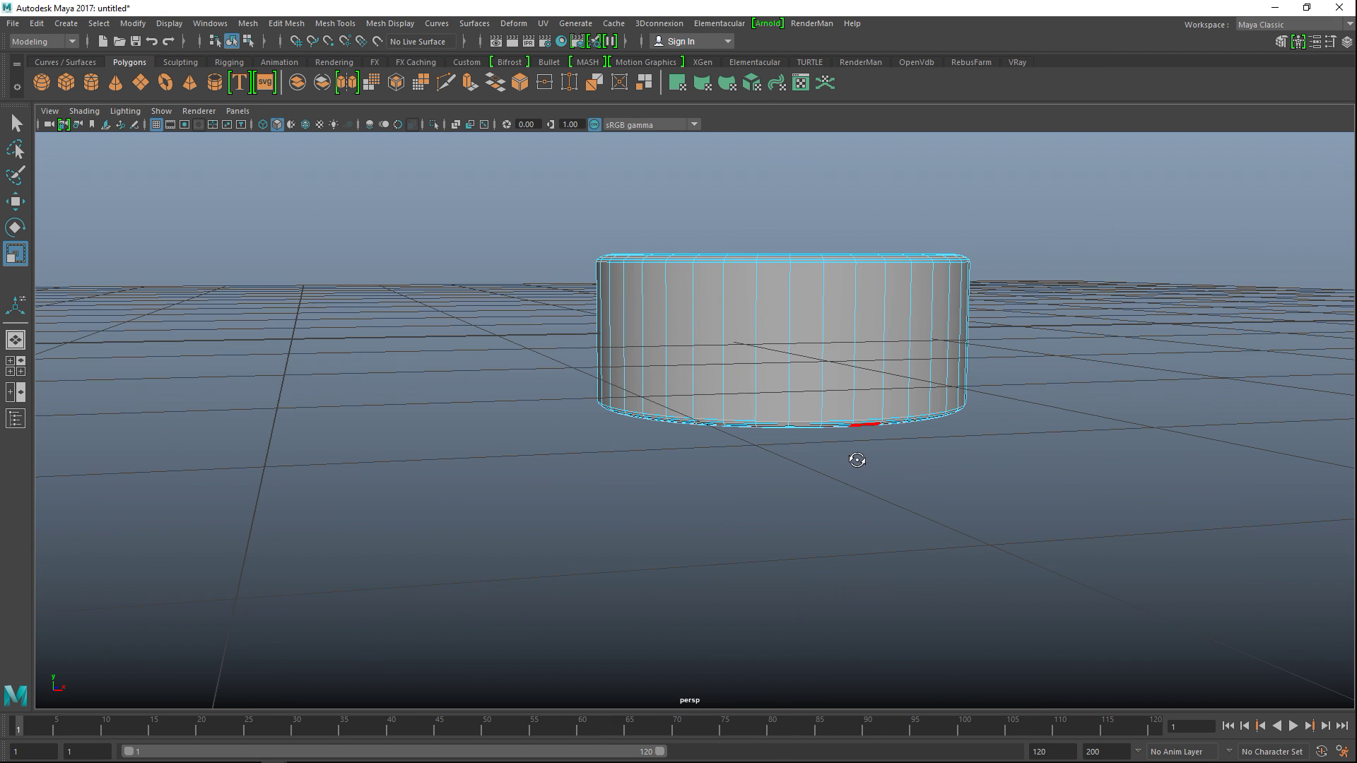
left_click_drag(466, 346, 1138, 350)
left_click_drag(1199, 448, 1076, 483, "alt")
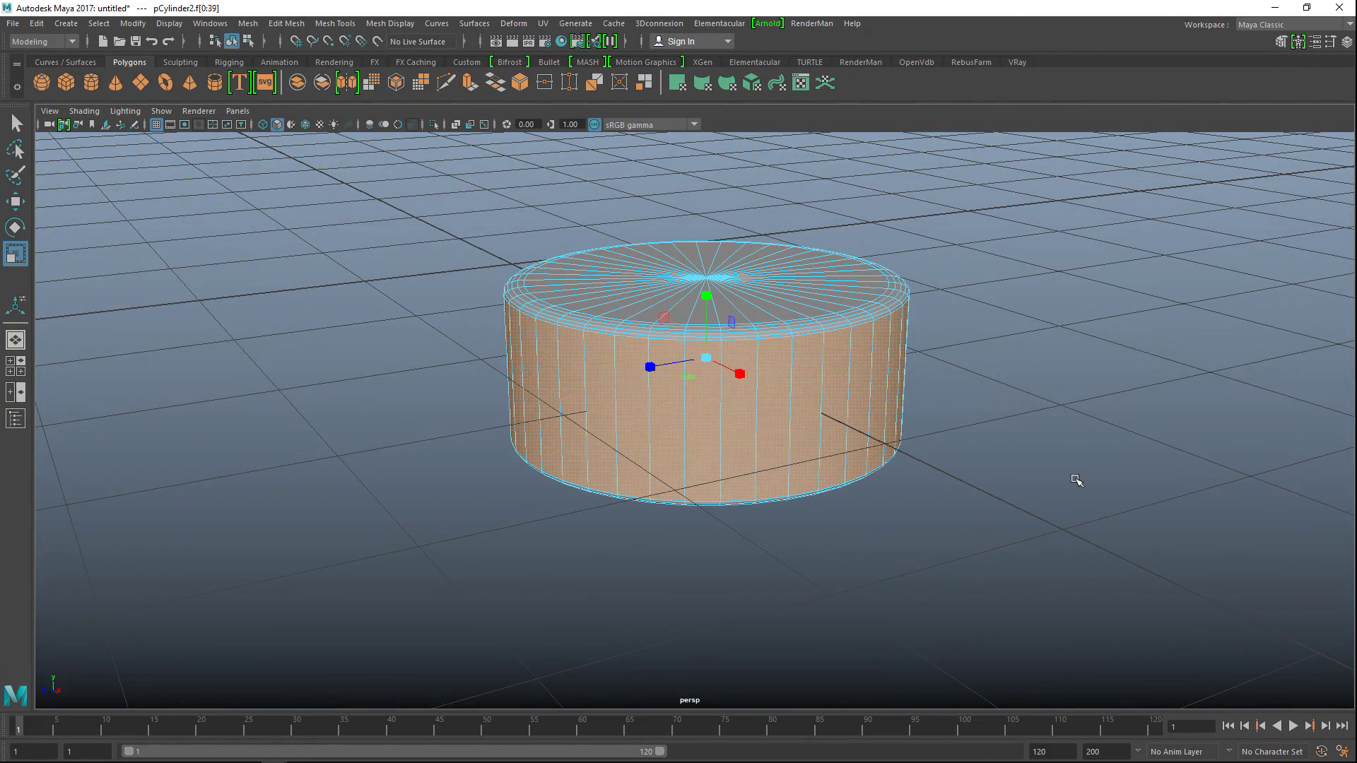
key("ctrl+e")
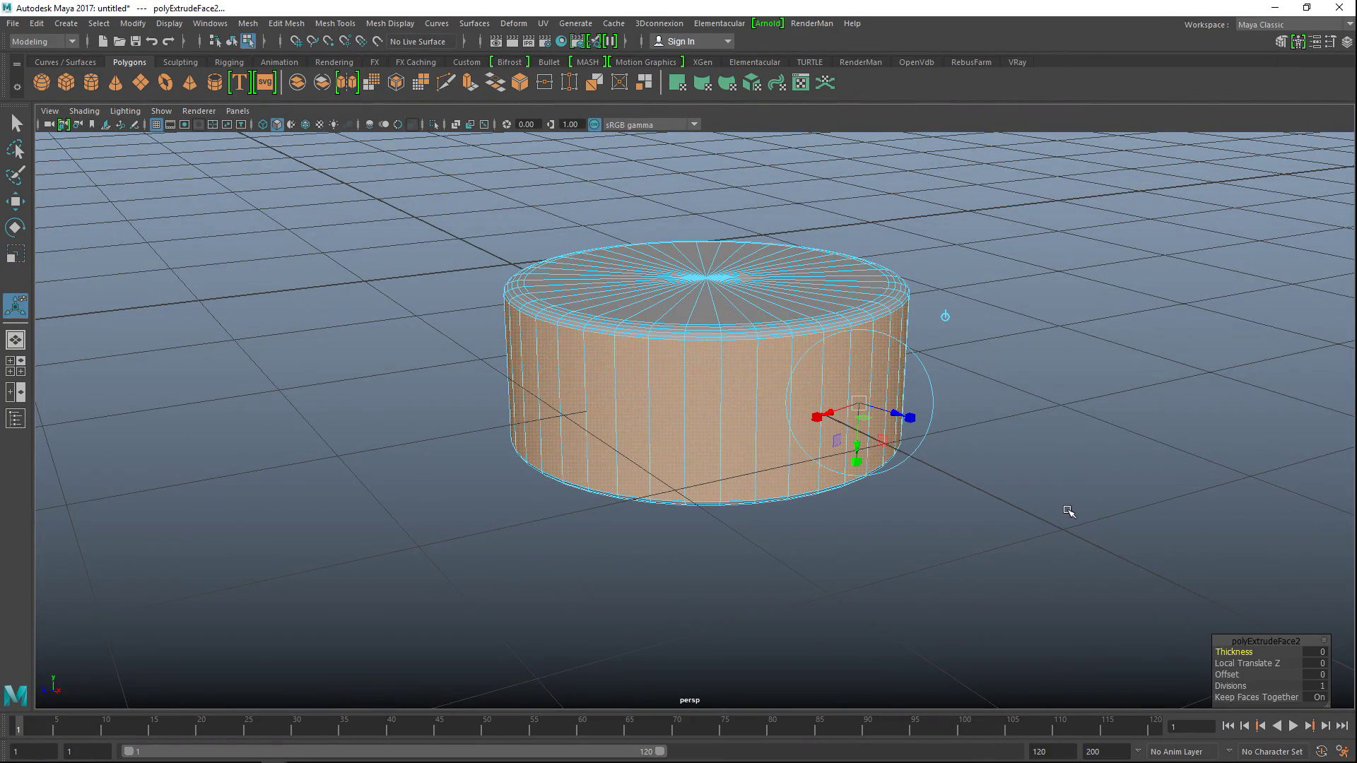
middle_click_drag(1030, 527, 845, 439, "alt")
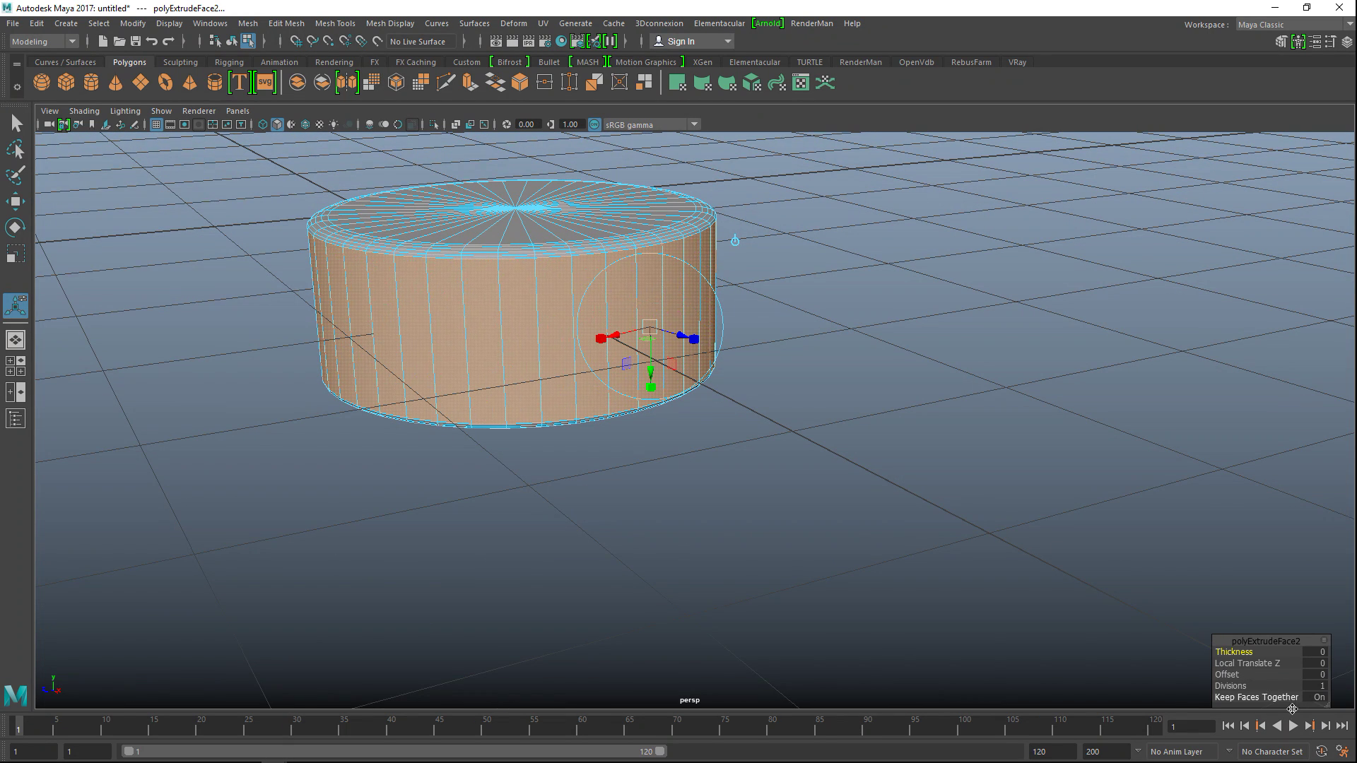
left_click(1251, 697)
Step: Try different Offset values for the side-face extrusion, including 0.01 and 0.09, and settle on 0.04
left_click_drag(1227, 675, 1253, 682)
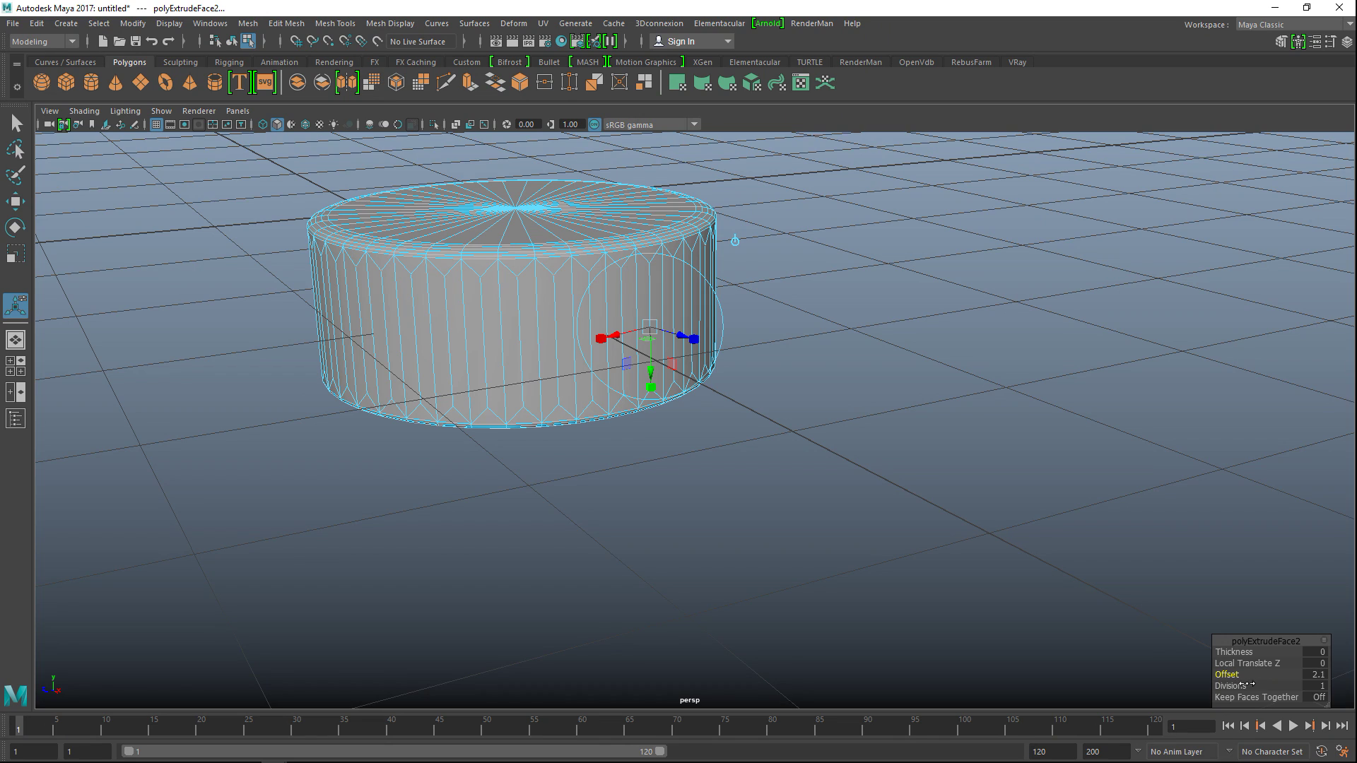
left_click(1308, 675)
type("0.01")
key("Return")
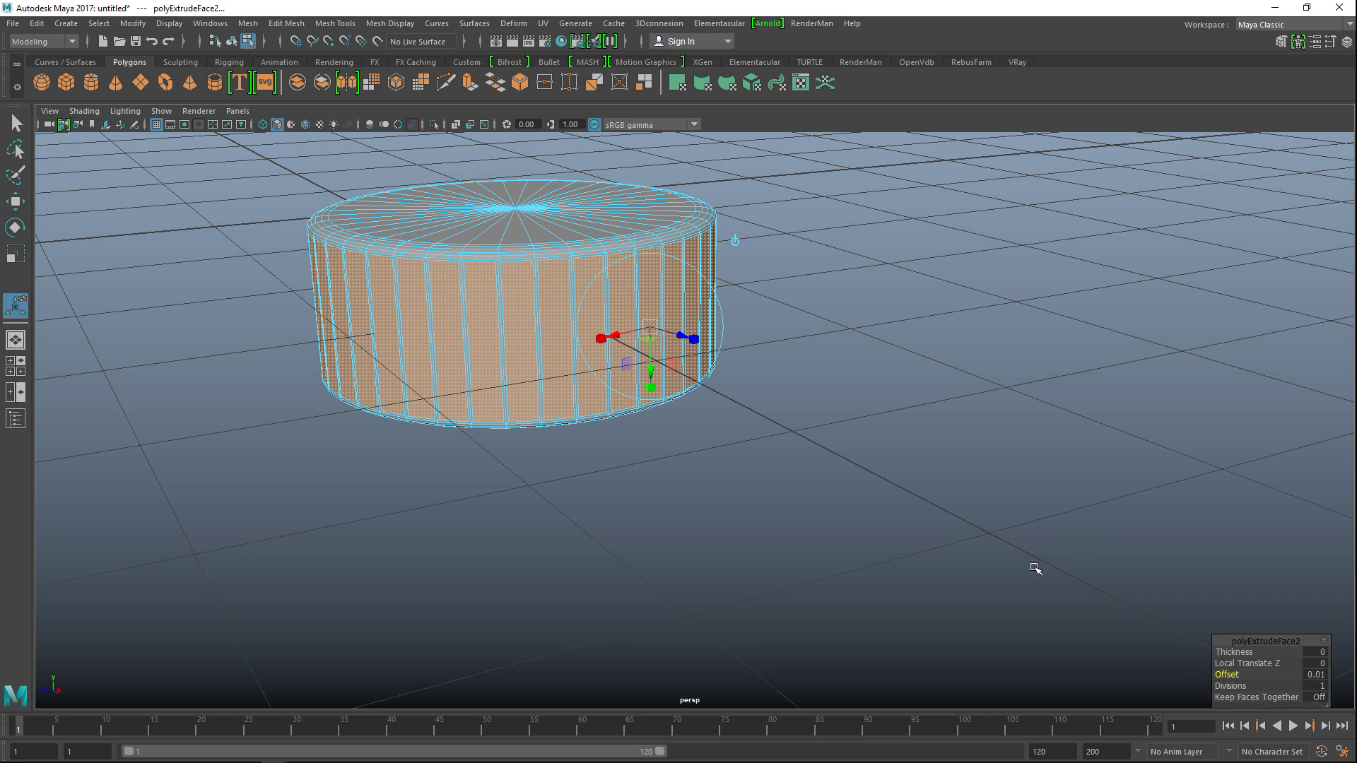
left_click(1316, 675)
key("Return")
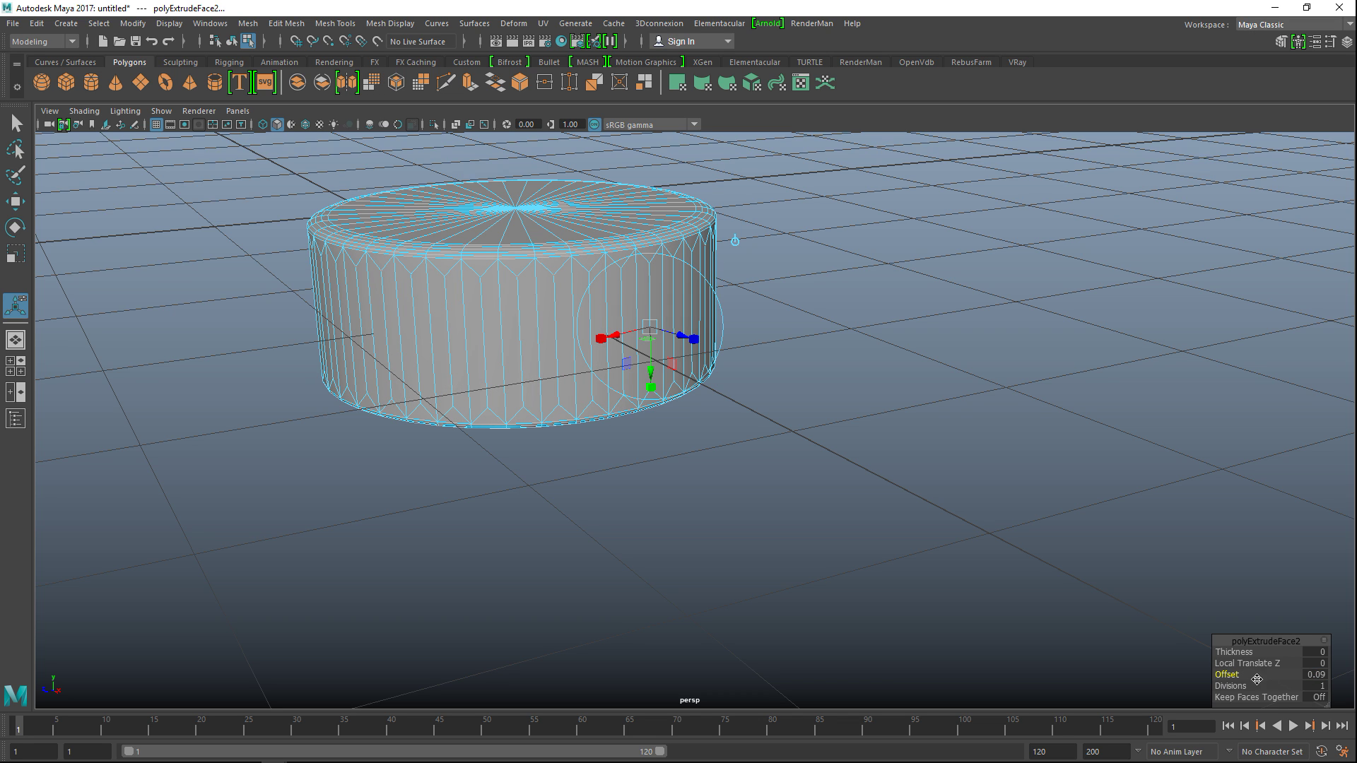
left_click(1317, 675)
key("Return")
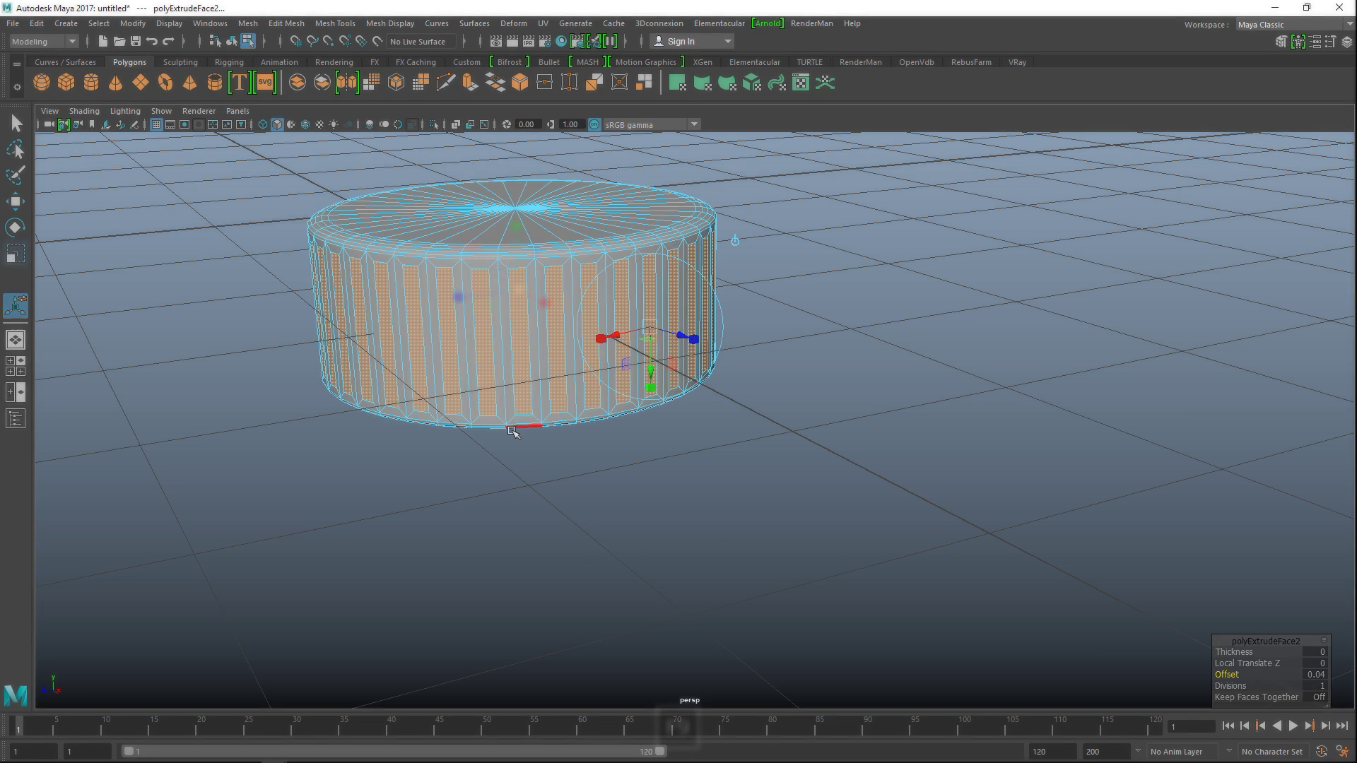
Step: Try to scale the inset side faces inward toward the cylinder's axis, and undo the scaling
key("r")
left_click_drag(518, 288, 498, 290)
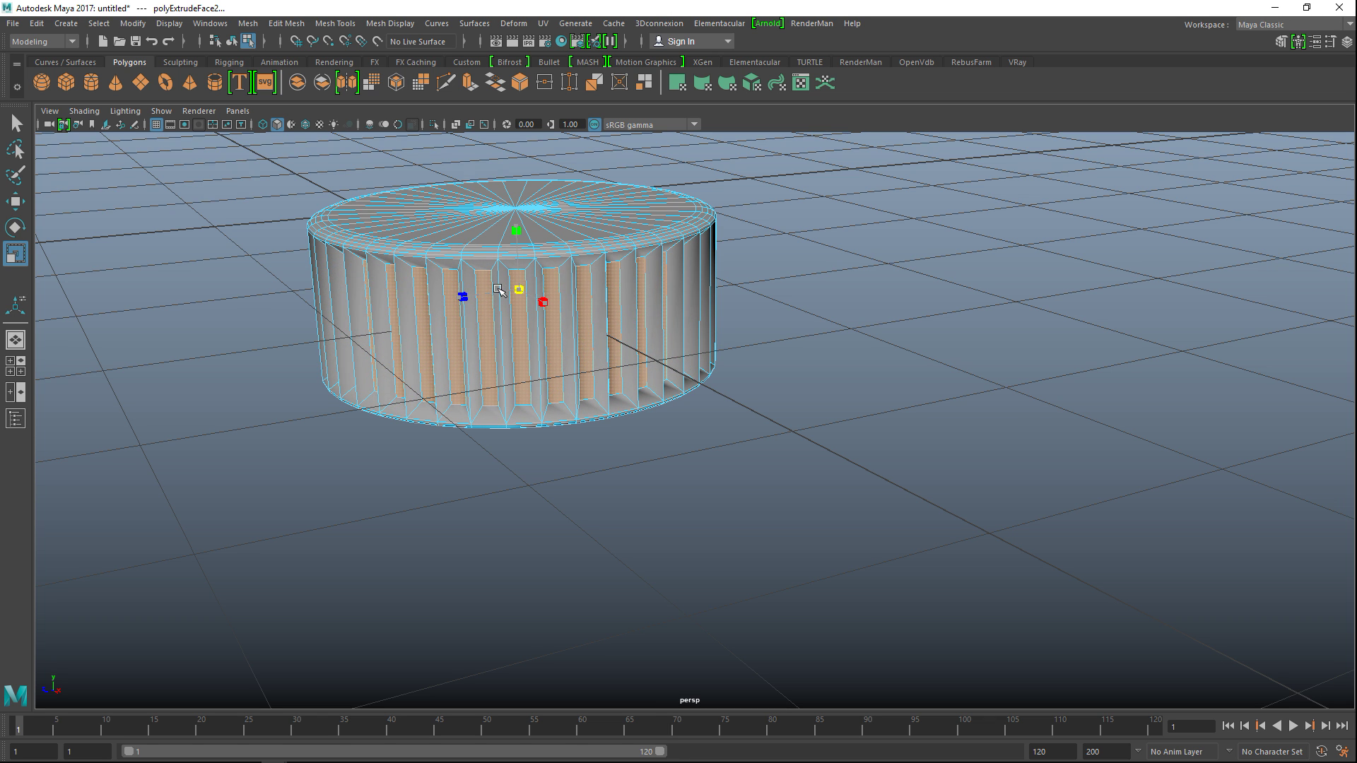
scroll(589, 402, "up", 5)
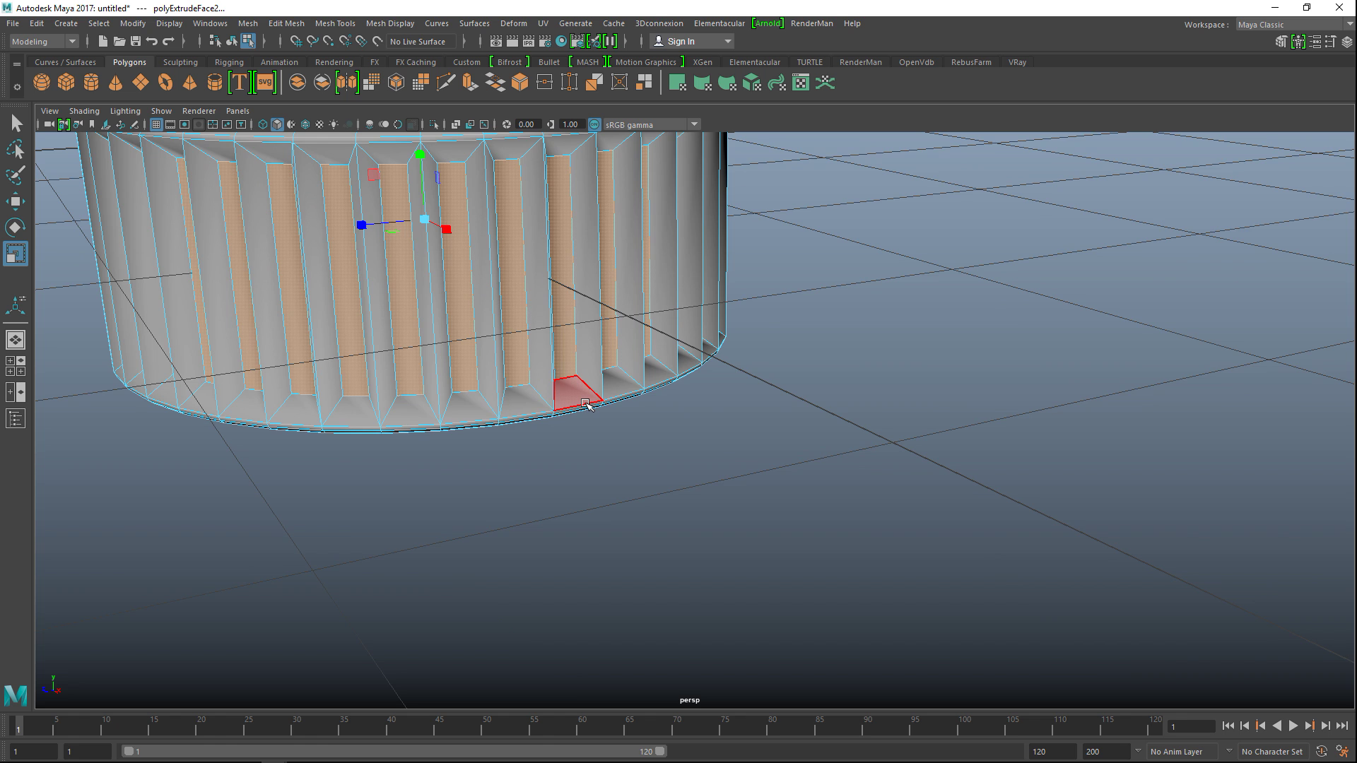
scroll(587, 405, "down", 5)
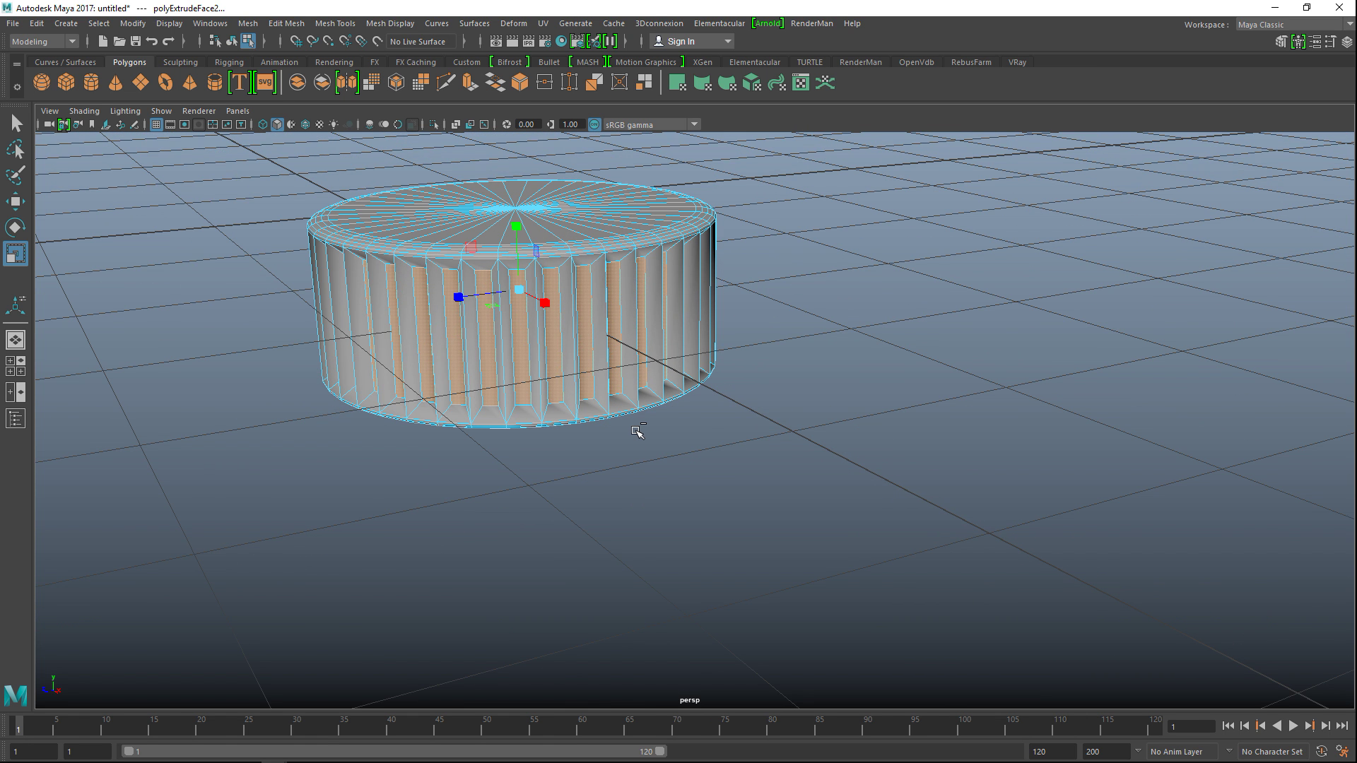
key("ctrl+z")
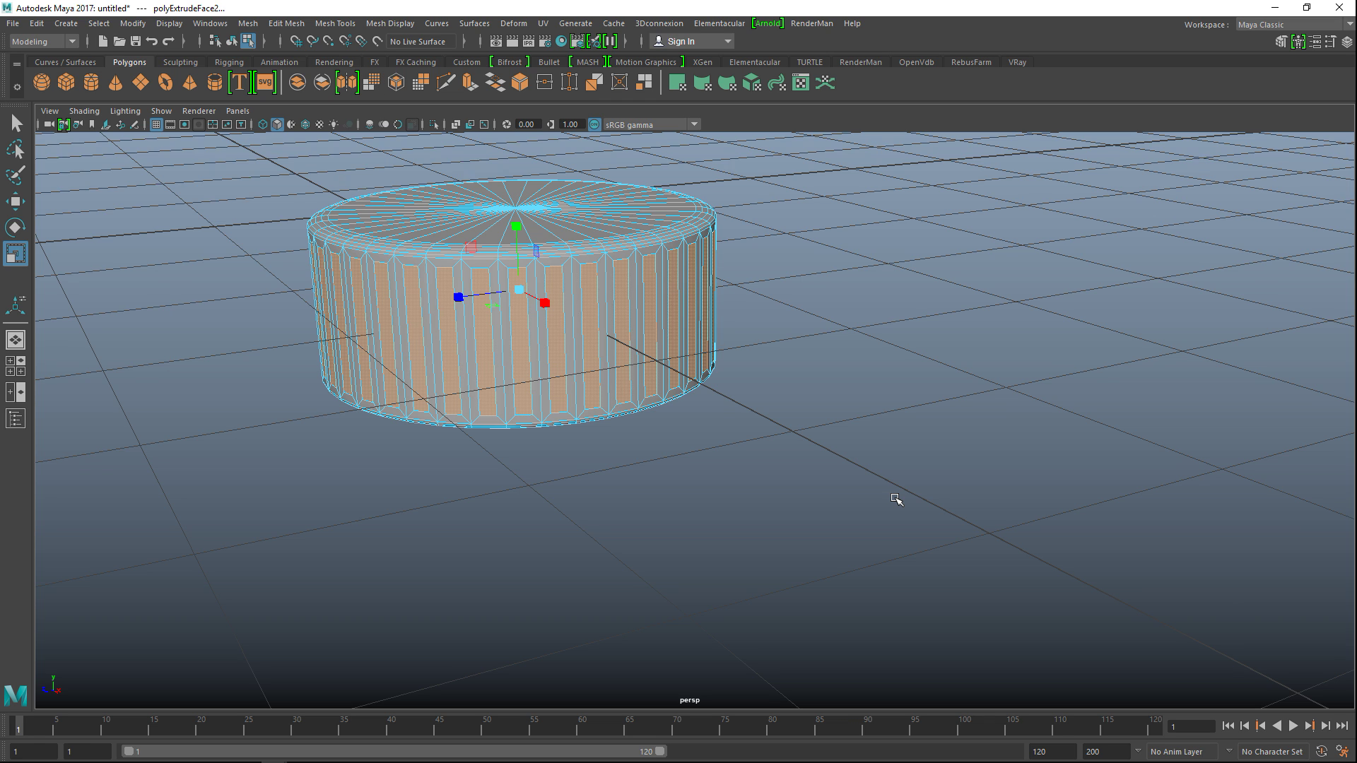
Step: Extrude the inset side faces again, try Thickness 0.01, set it to -0.03 for recessed grooves, and deselect the faces
key("ctrl+e")
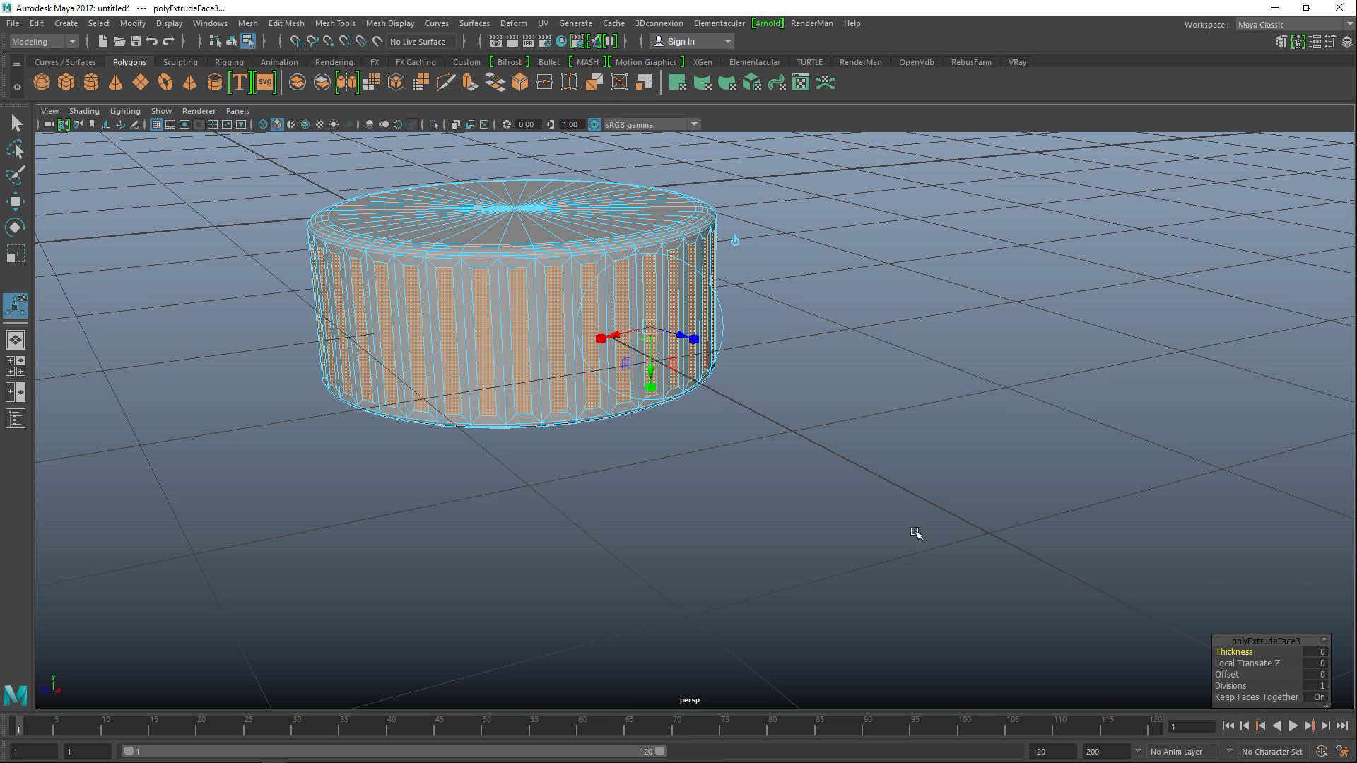
left_click(1313, 652)
type("0.01")
key("Return")
scroll(594, 521, "up", 3)
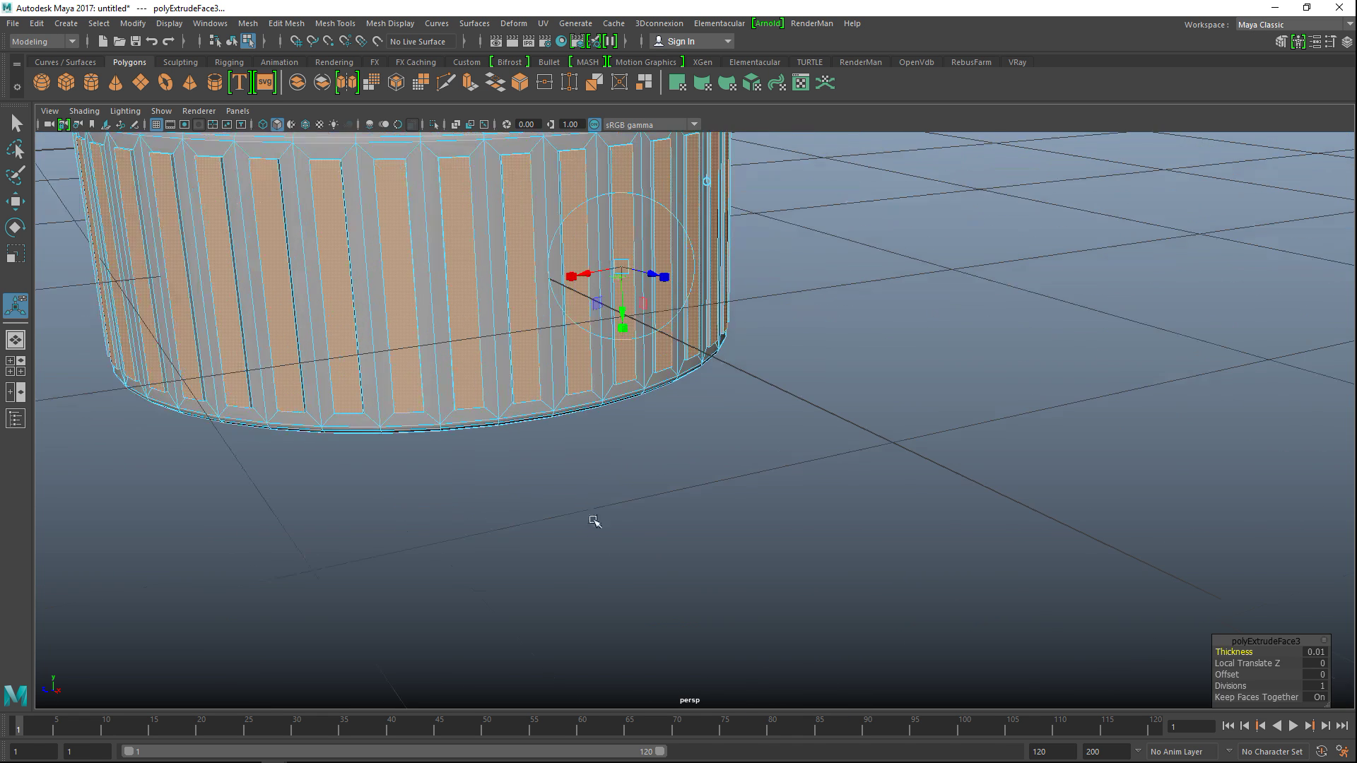
left_click_drag(606, 490, 651, 502, "alt")
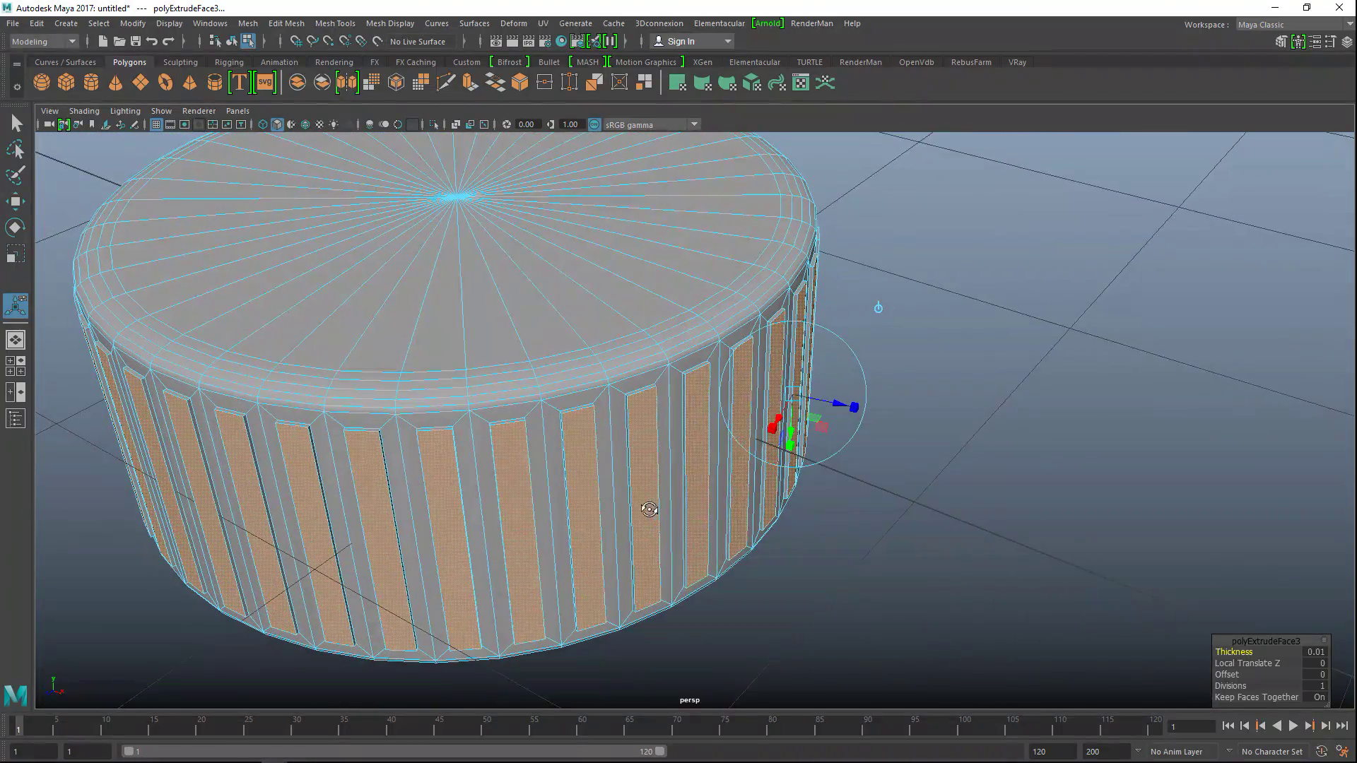
left_click(1316, 653)
type("-0.03")
key("Return")
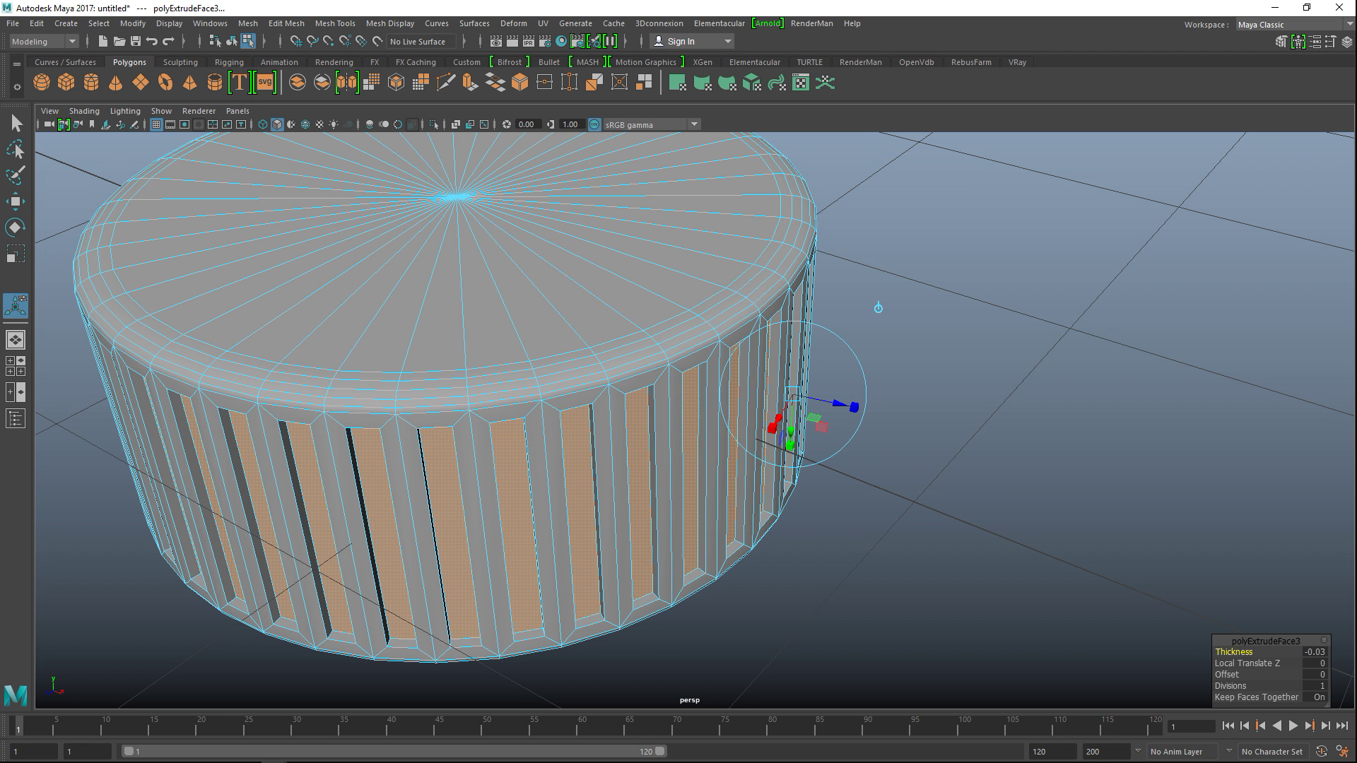
left_click(1018, 469)
left_click_drag(1024, 457, 1091, 545, "alt")
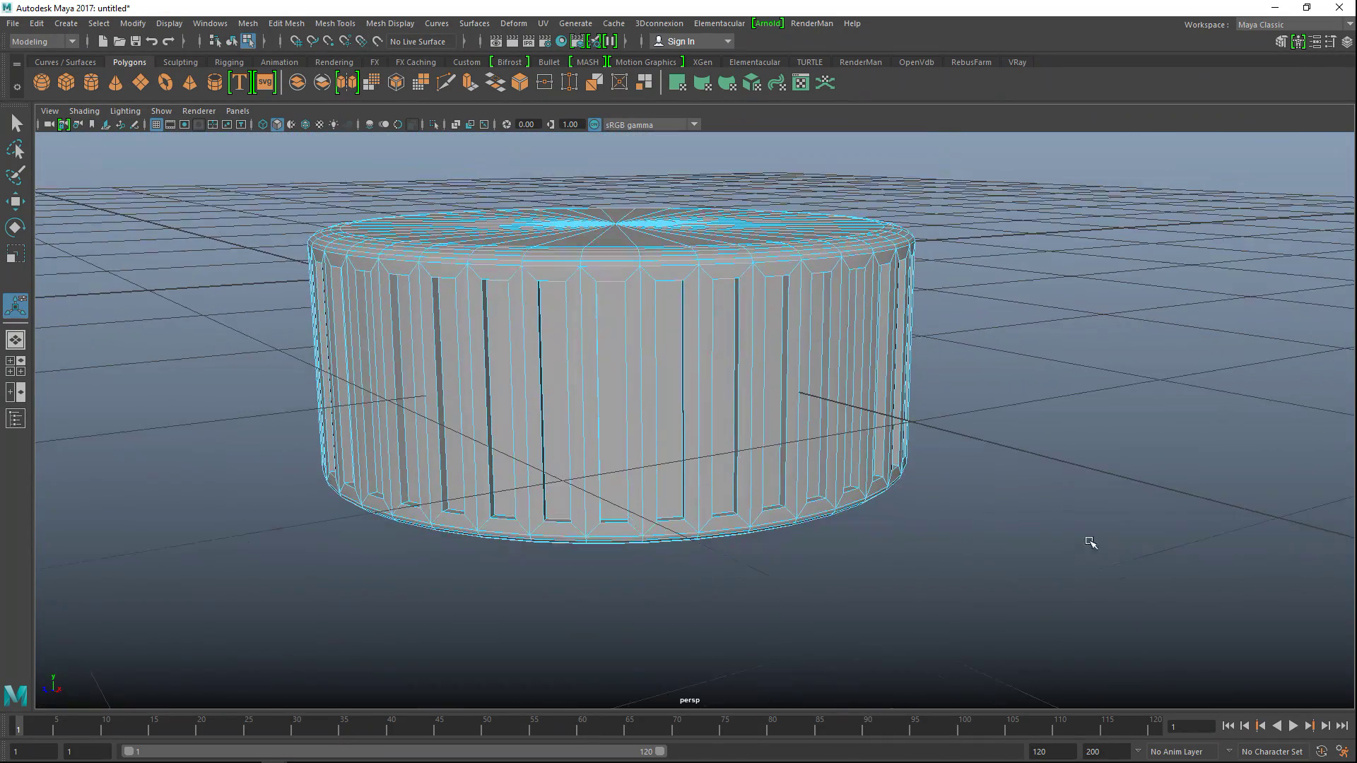
Step: Return to object mode, smooth the grooved cylinder with one division, and deselect it
right_click_drag(751, 291, 770, 270)
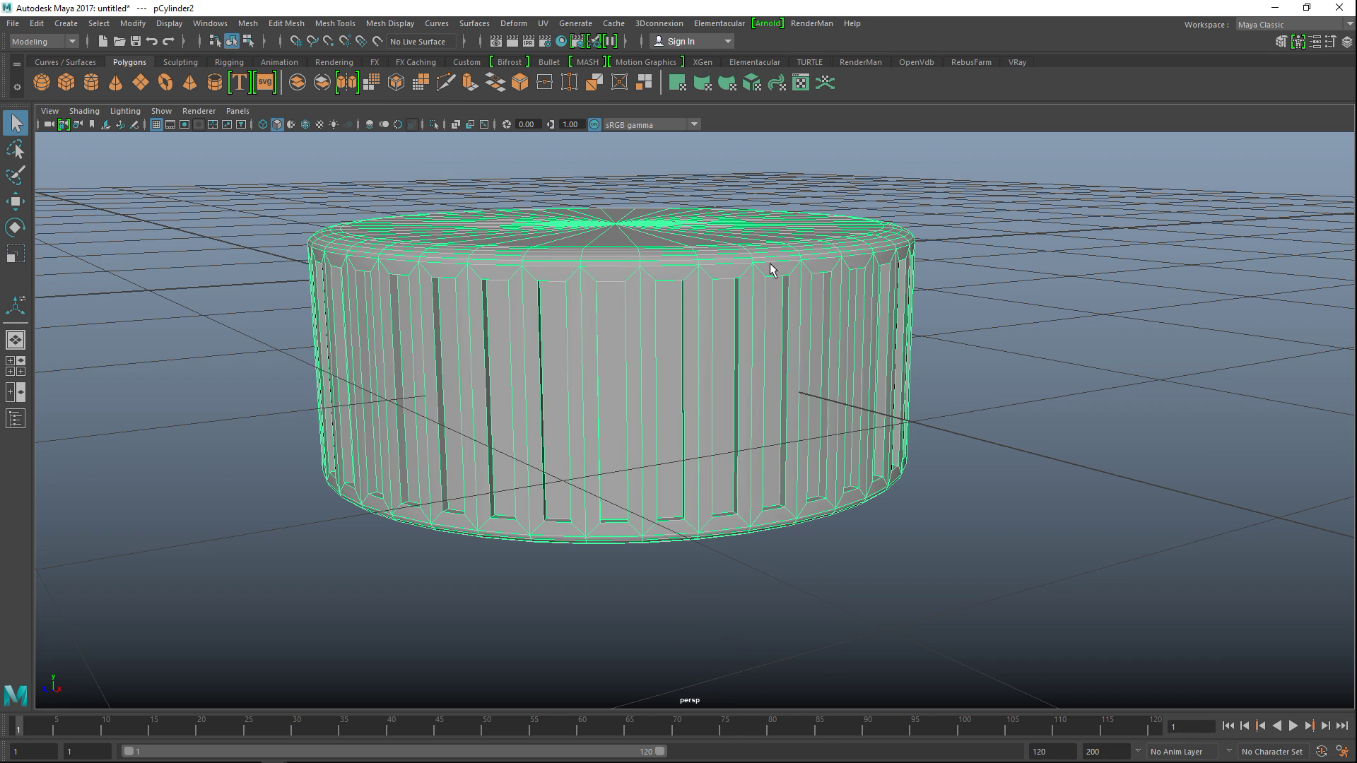
left_click(247, 23)
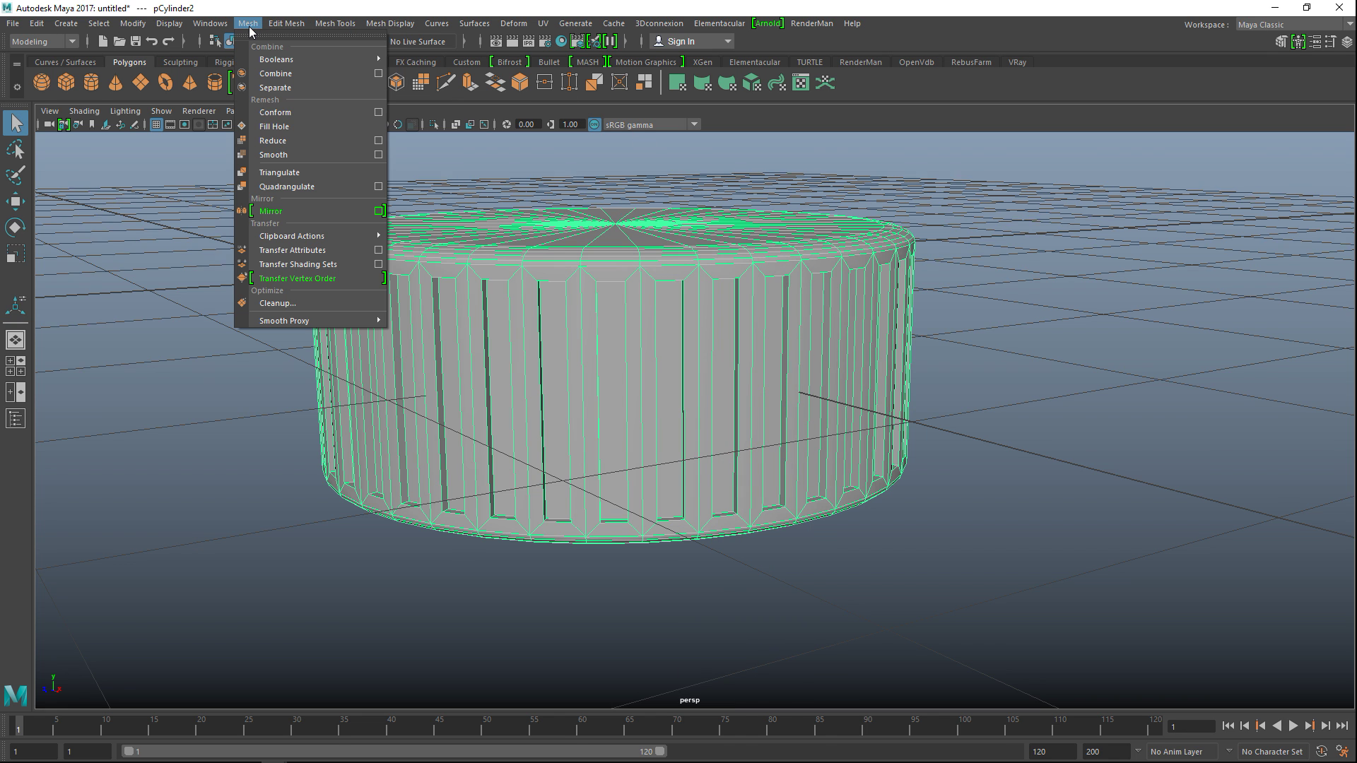
left_click(294, 153)
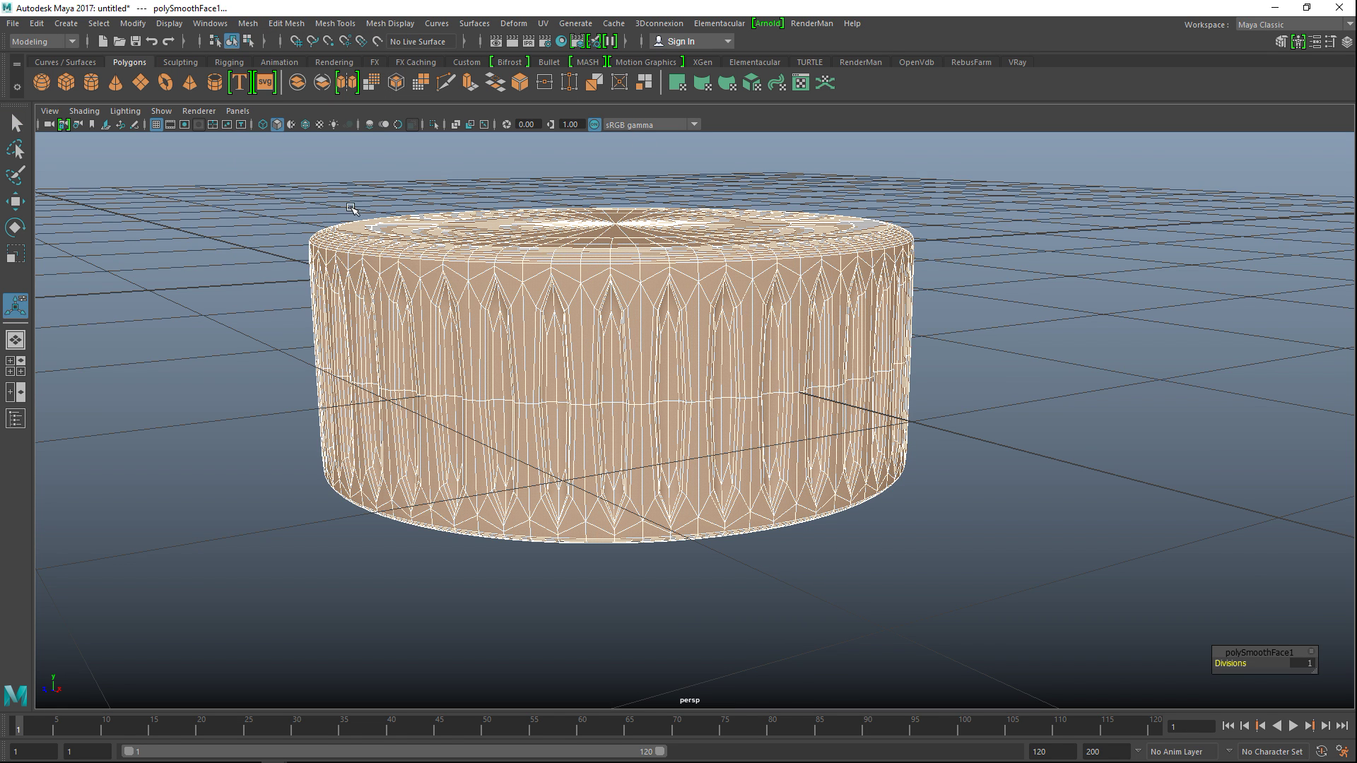
left_click(992, 362)
left_click_drag(1075, 454, 921, 461, "alt")
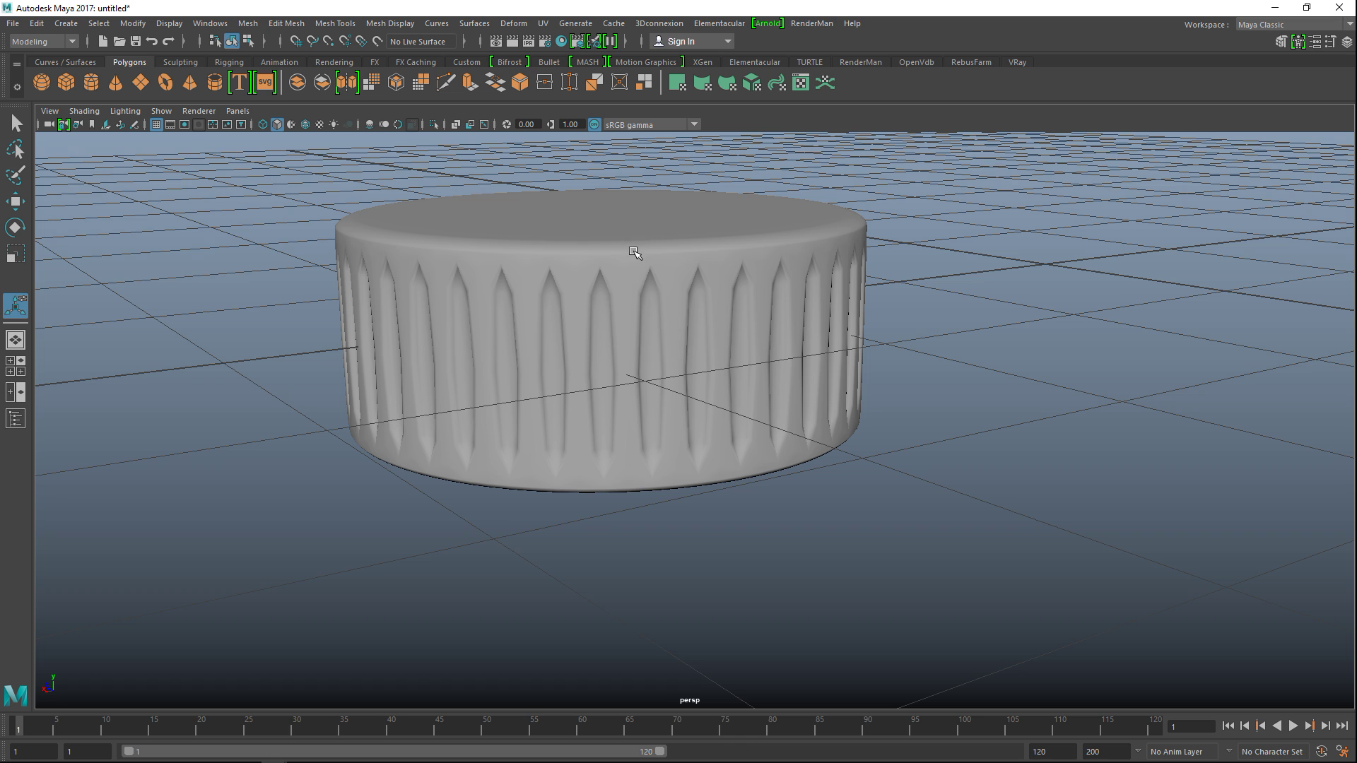
Step: Select the smoothed cylinder and undo the selection
left_click(650, 263)
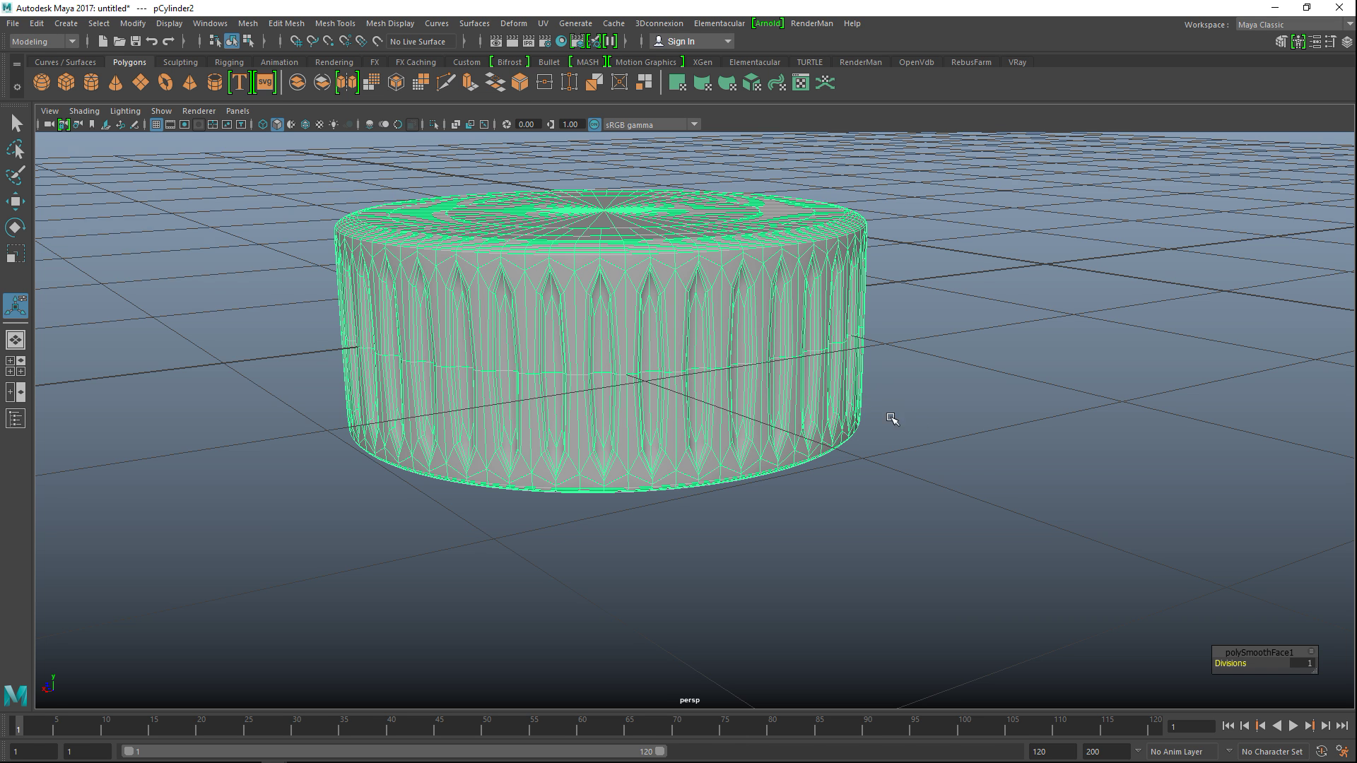
key("ctrl+z")
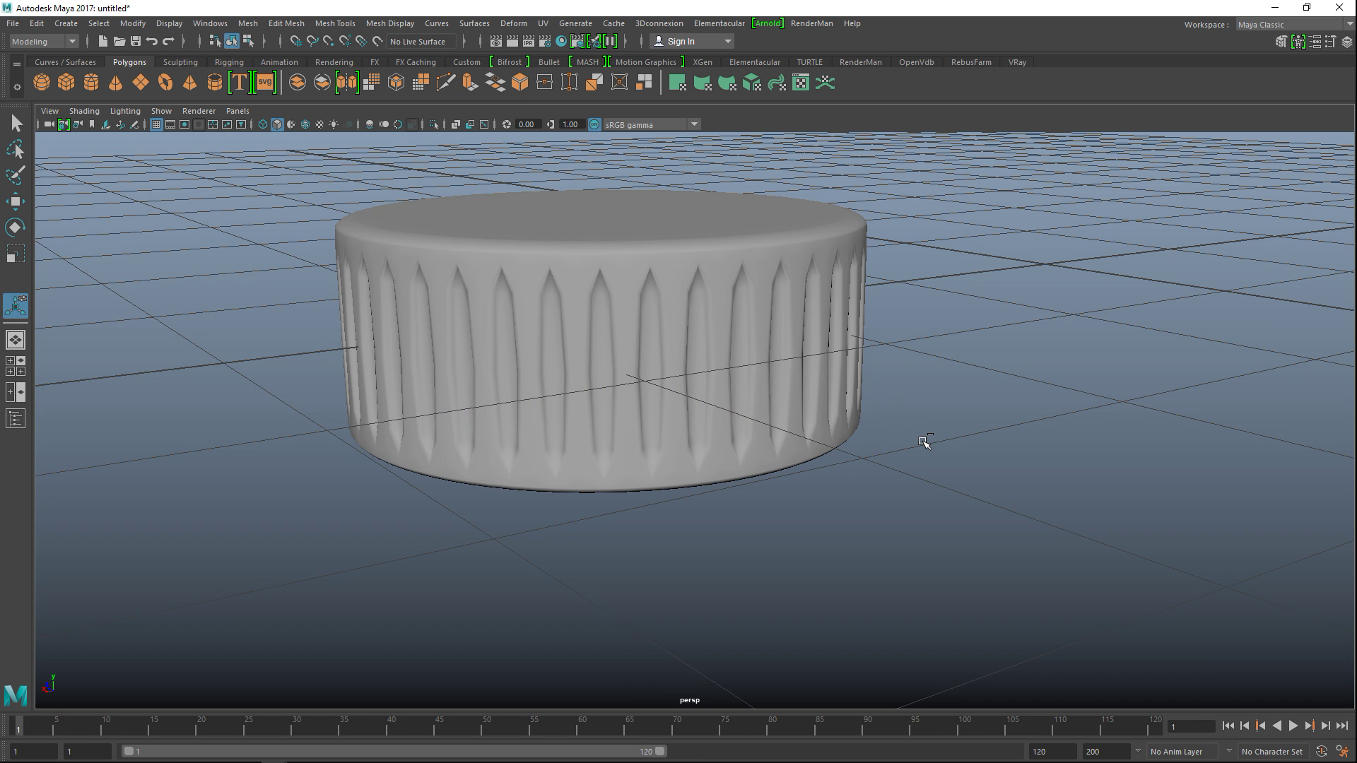
left_click(697, 258)
key("ctrl+z")
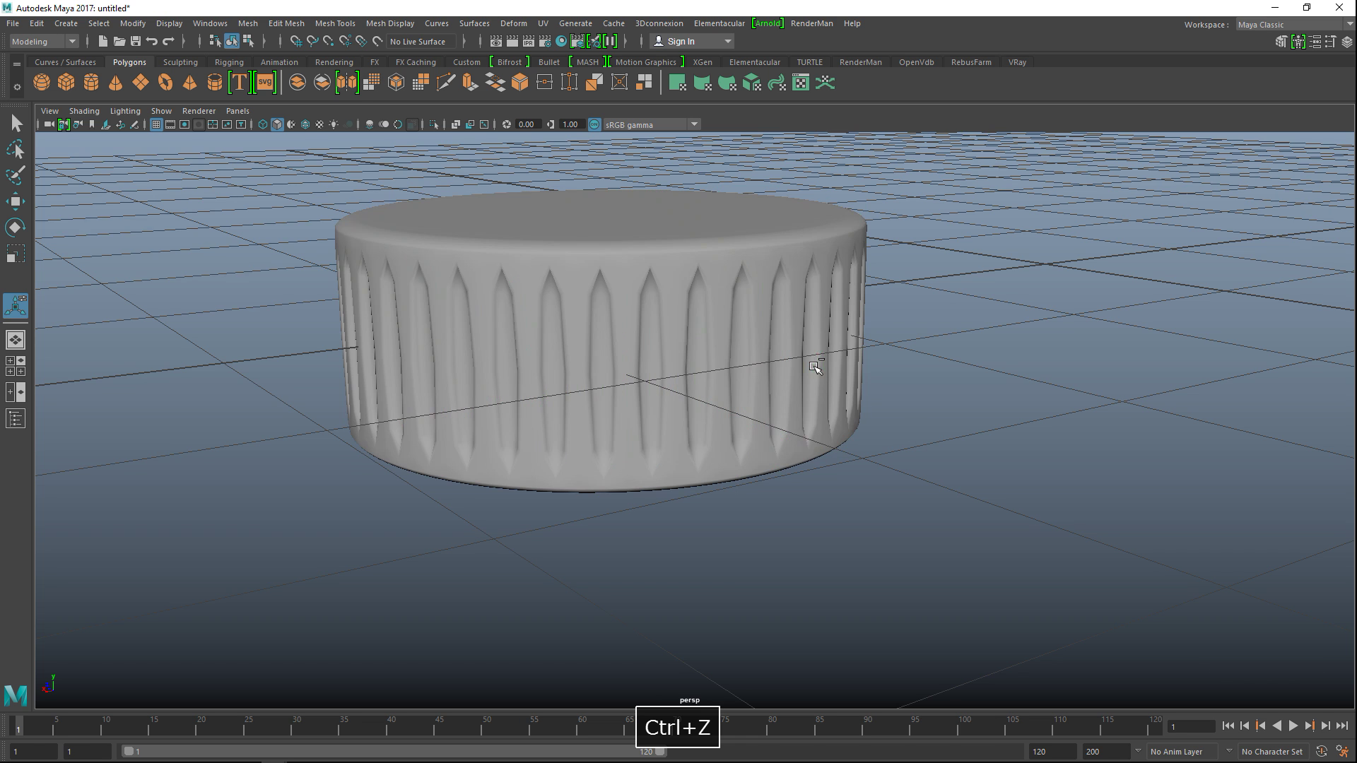
Step: Undo the cylinder's smoothing, going back to the mesh with the extruded grooves
left_click(615, 260)
key("ctrl+z")
key("ctrl+z")
key("ctrl+z")
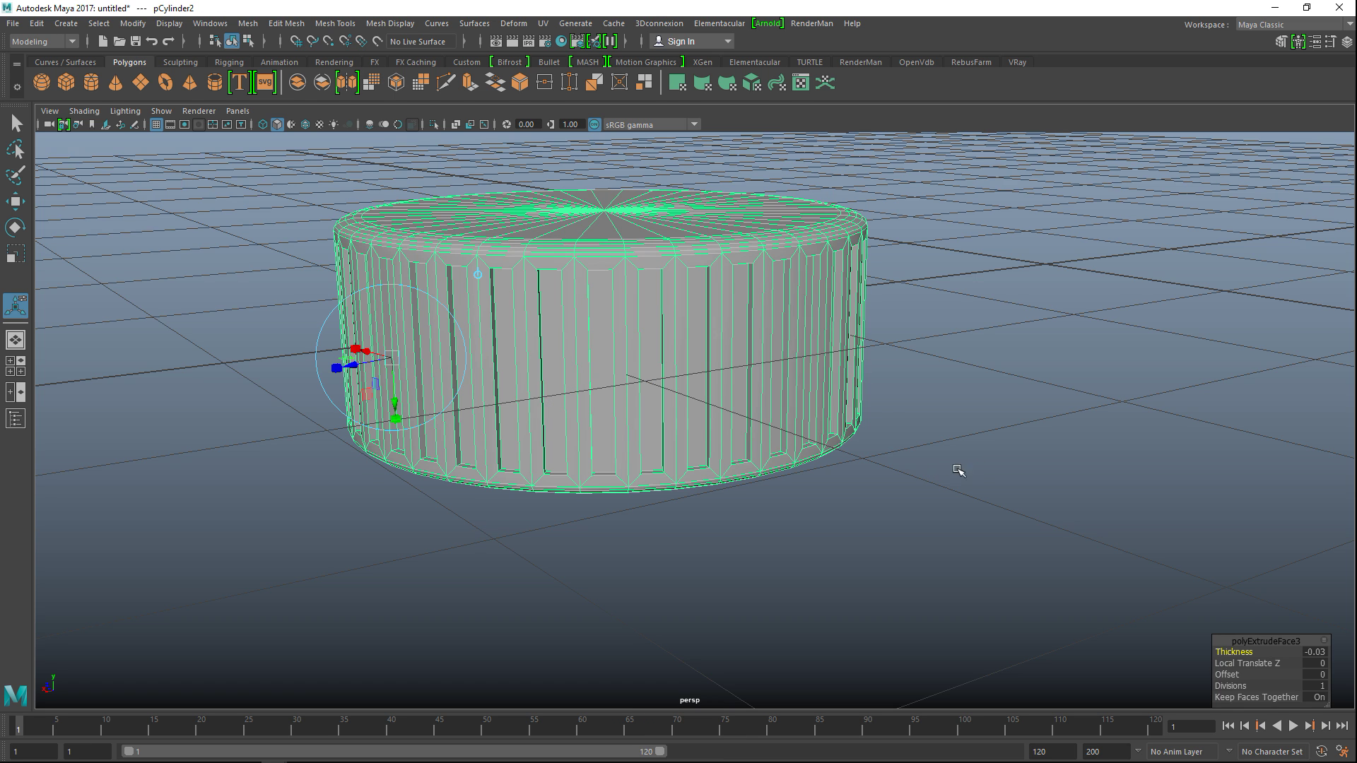
Step: In a framed front view, insert an edge loop through the vertical edges near the grooves' upper ends, using Equal distance from edge
middle_click_drag(897, 421, 919, 463, "alt")
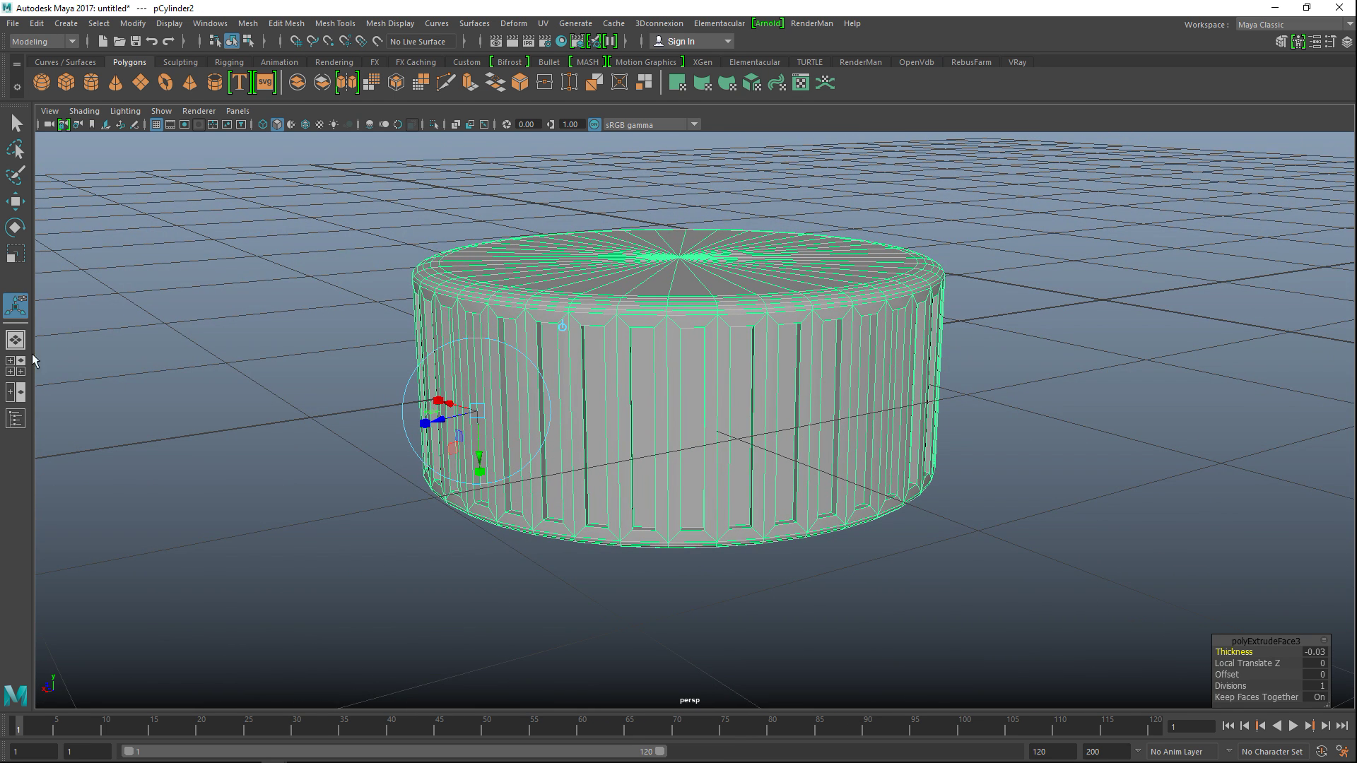
left_click(11, 360)
key("space")
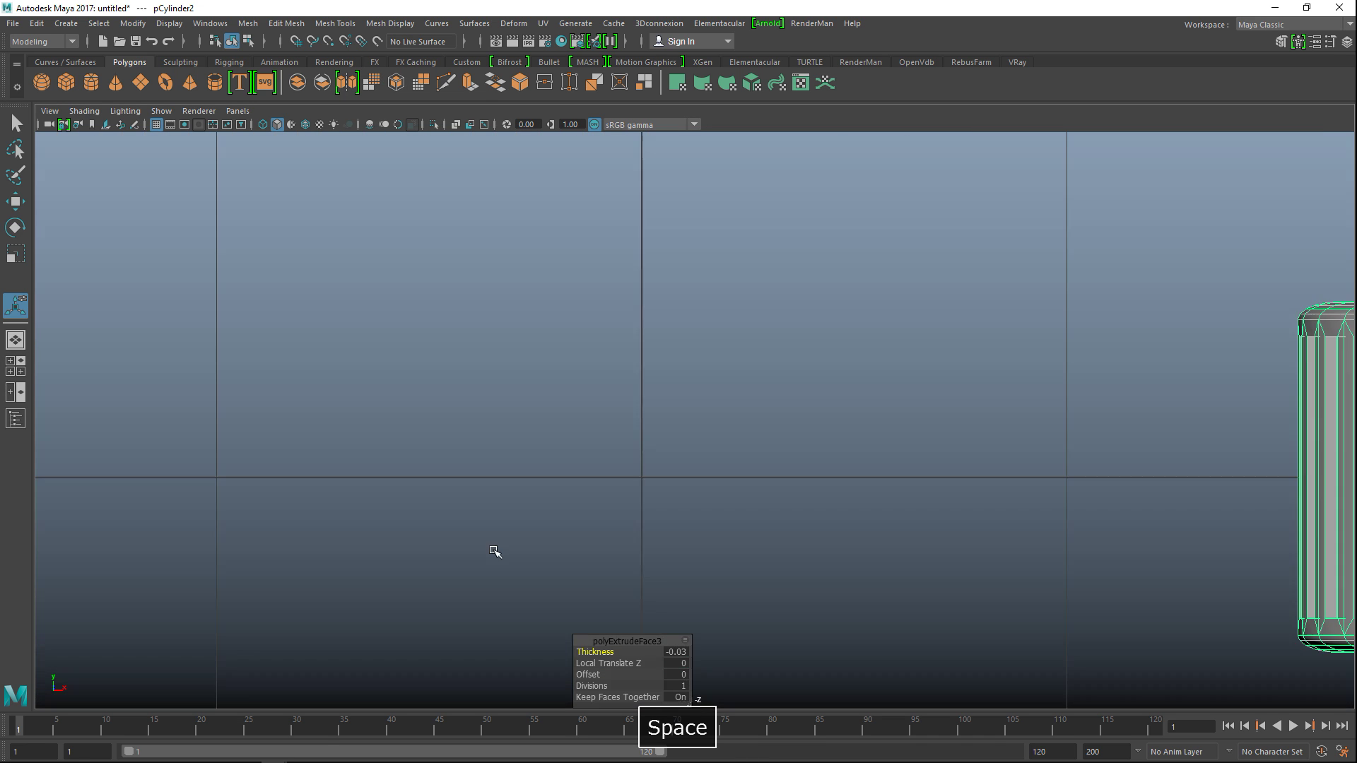
key("f")
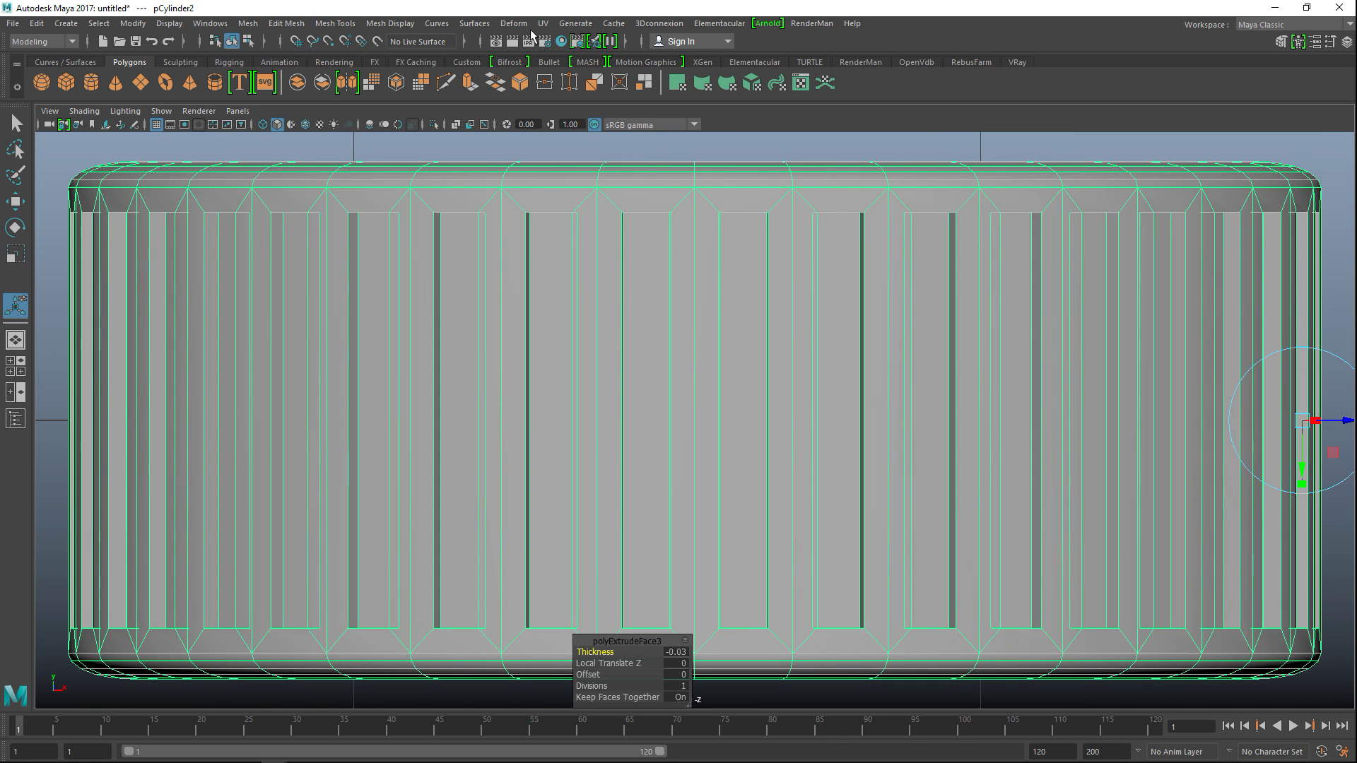
left_click(388, 24)
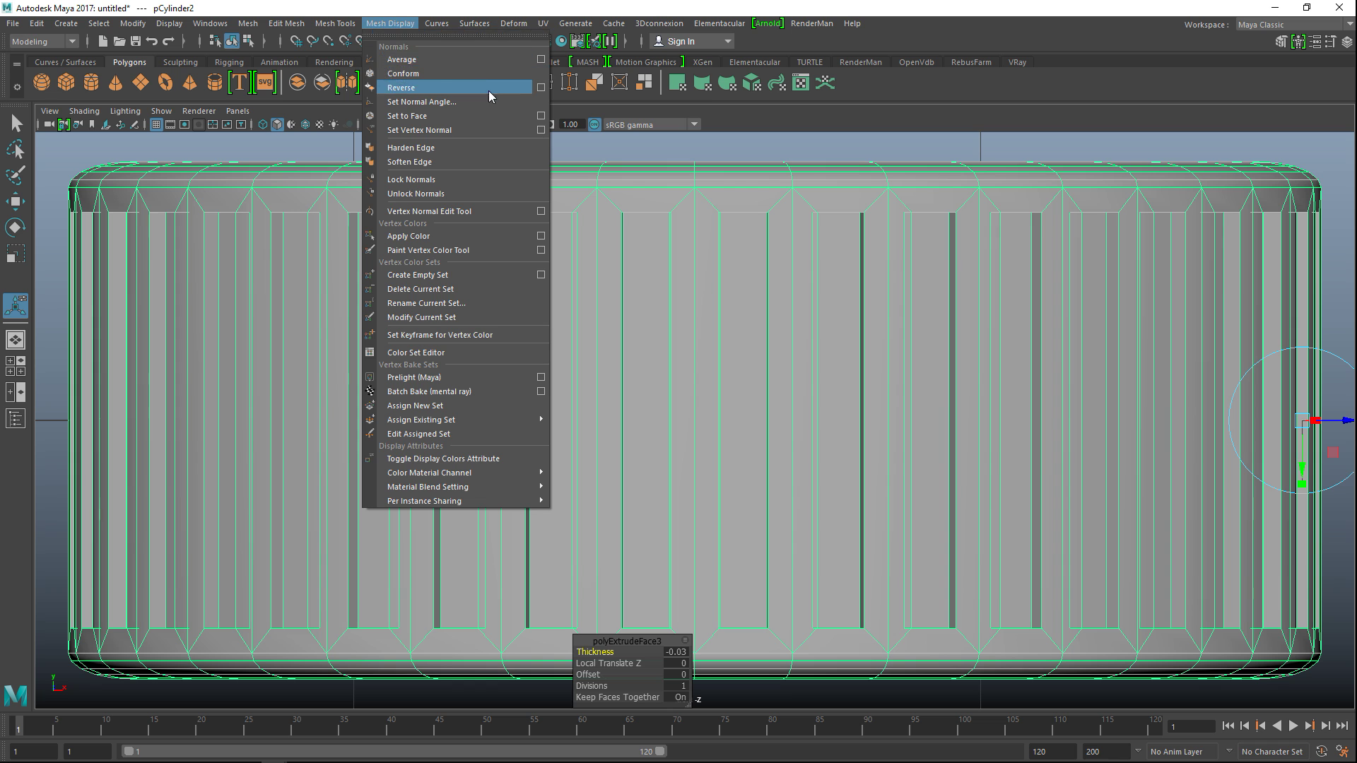
mouse_move(335, 23)
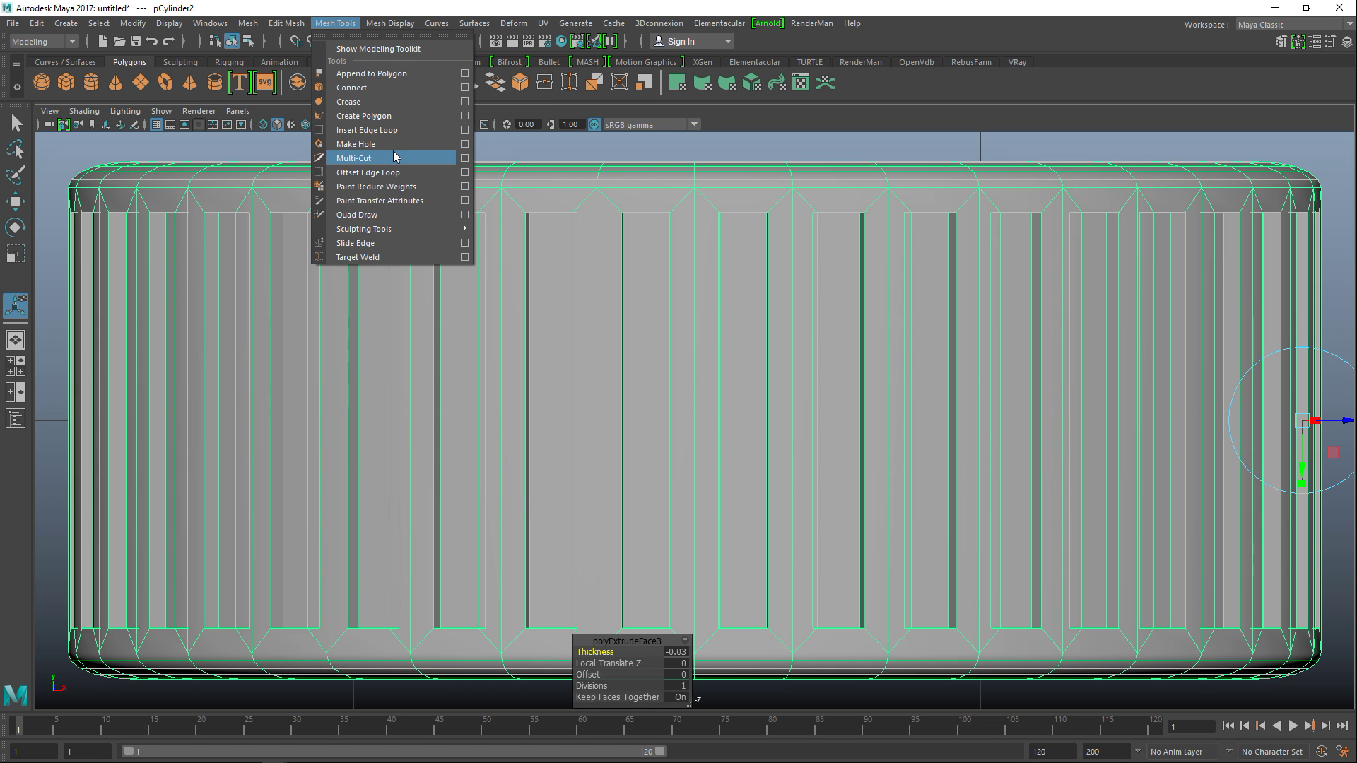
left_click(465, 130)
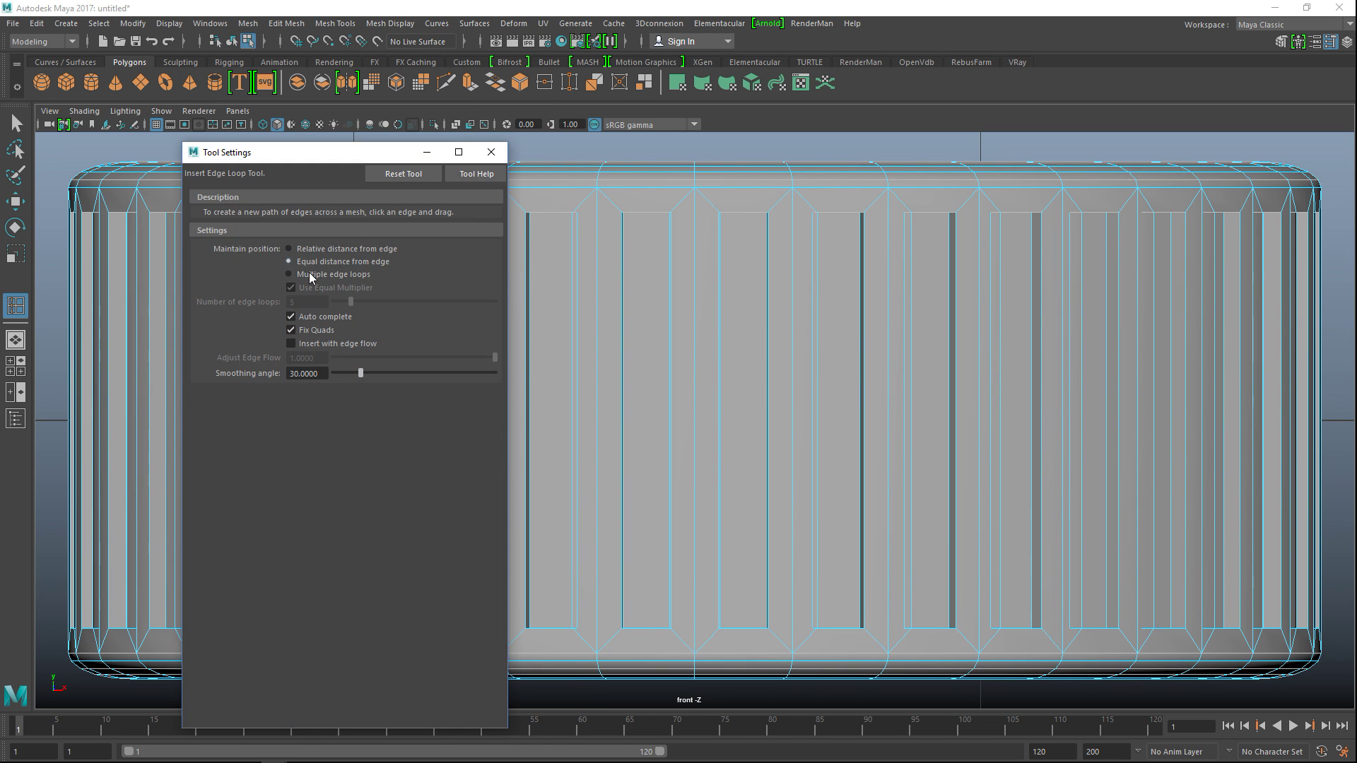
left_click(426, 152)
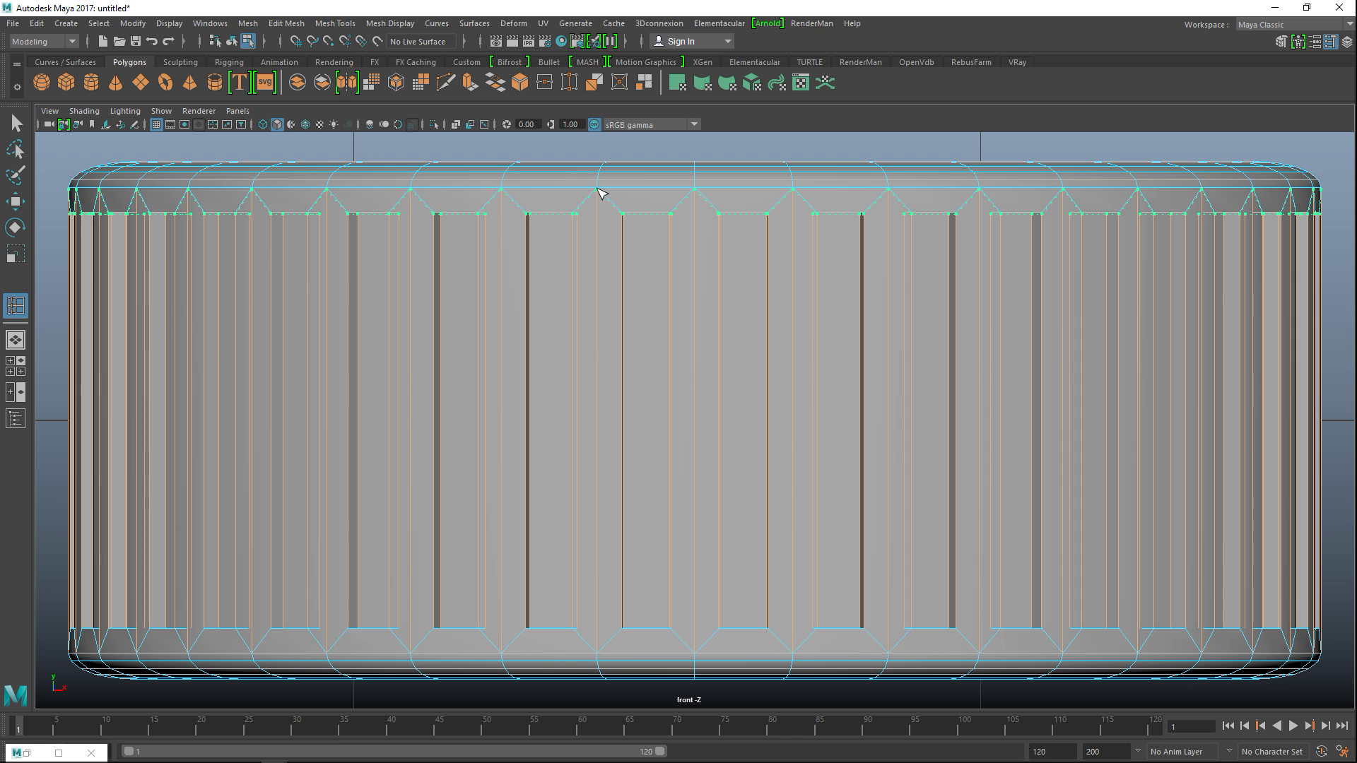
left_click(600, 196)
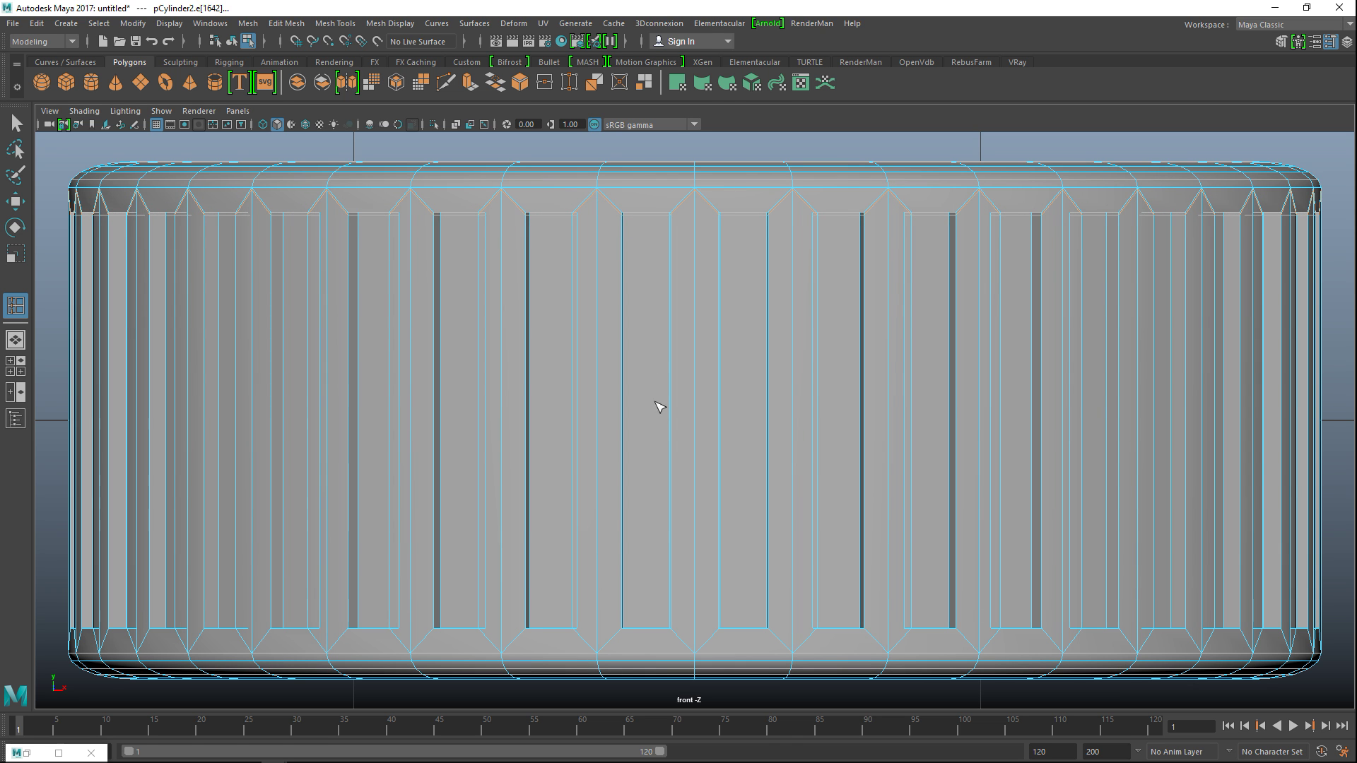
Step: Insert a matching edge loop near the lower ends of the grooves and return to object mode
middle_click_drag(658, 452, 691, 235, "alt")
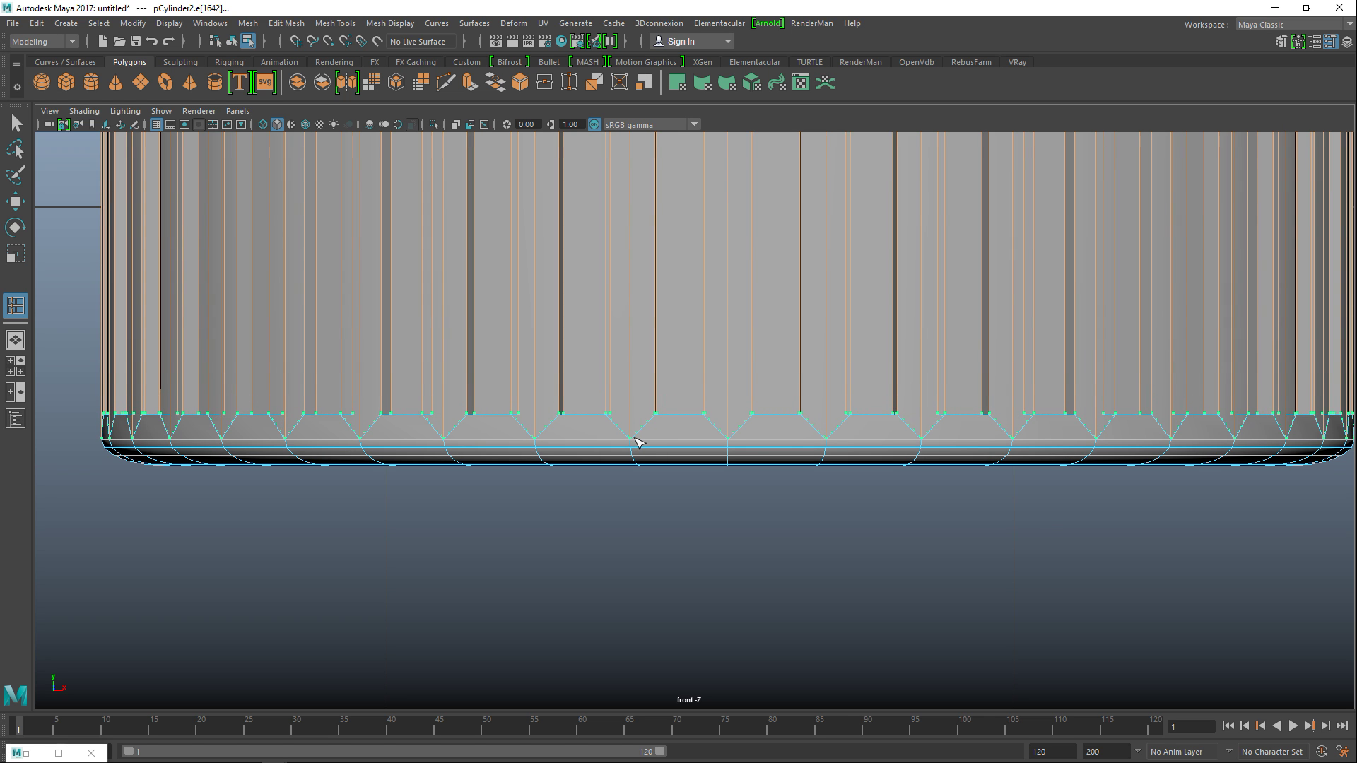
left_click(715, 478)
middle_click_drag(715, 479, 719, 640, "alt")
key("q")
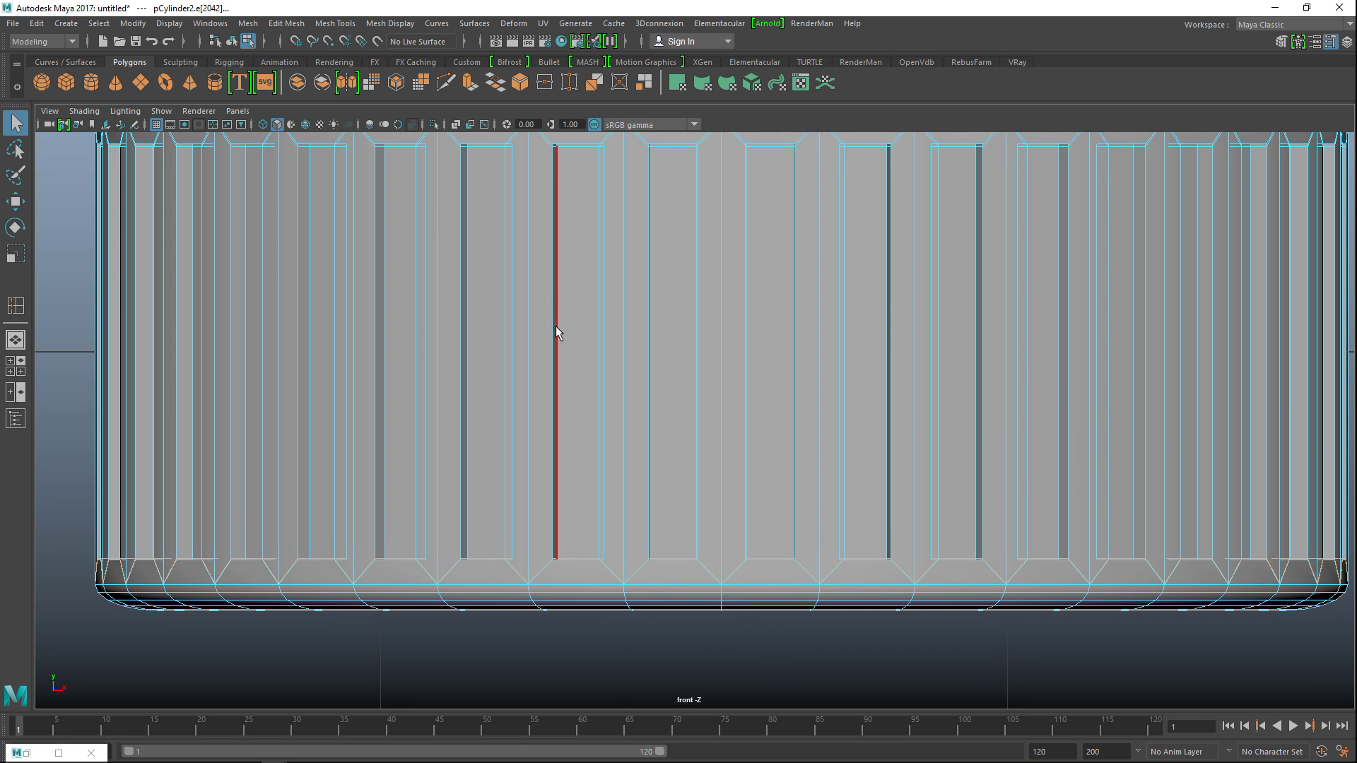
right_click_drag(556, 327, 608, 330)
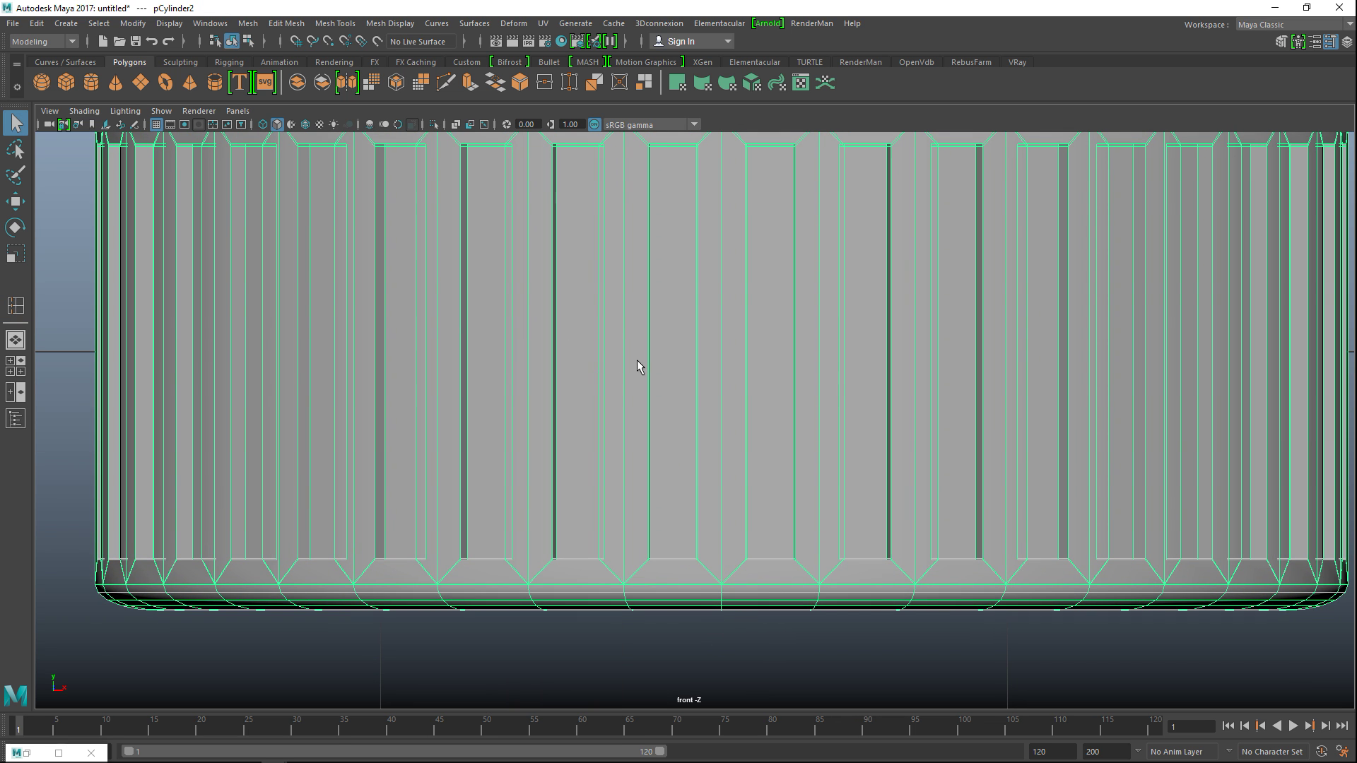
Step: Inspect the grooved cylinder in smooth preview in the perspective view, and restore its unsmoothed display
scroll(637, 366, "down", 10)
scroll(664, 392, "up", 4)
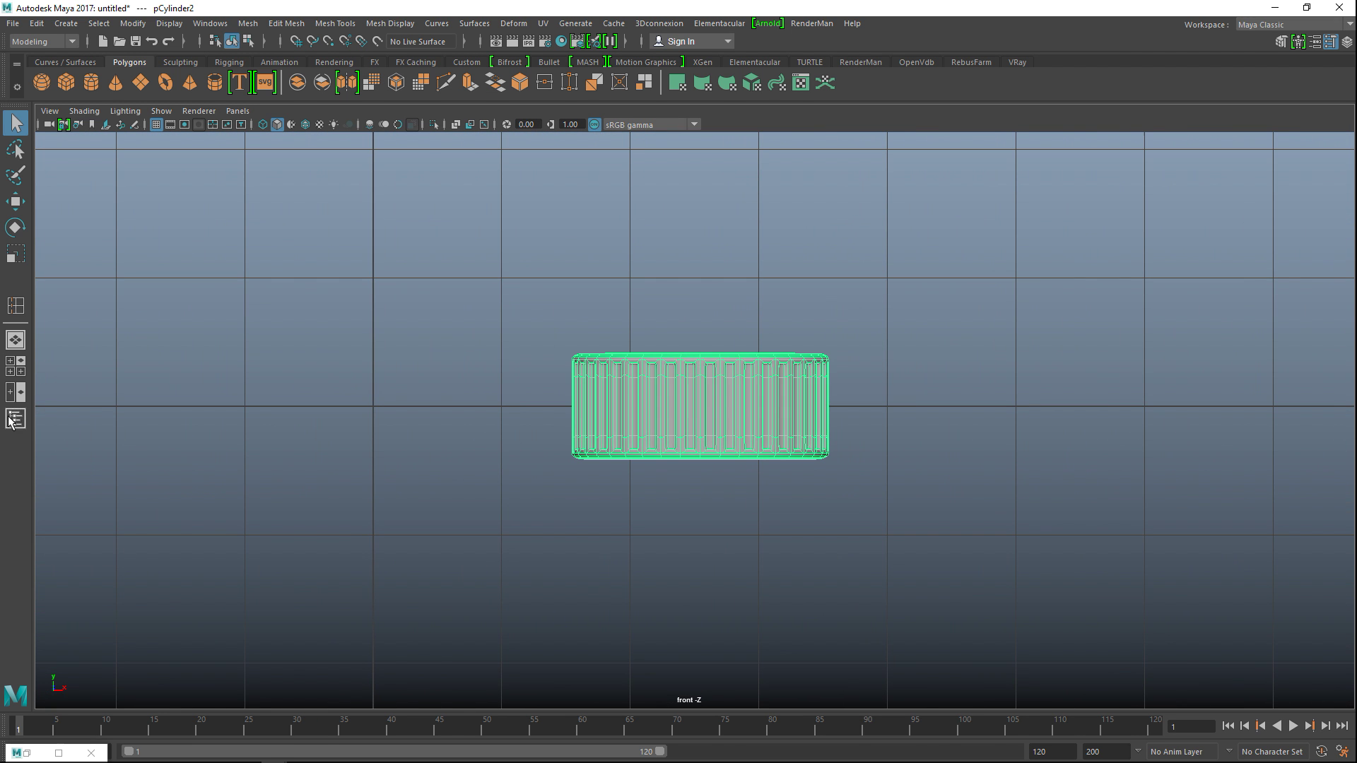
key("space")
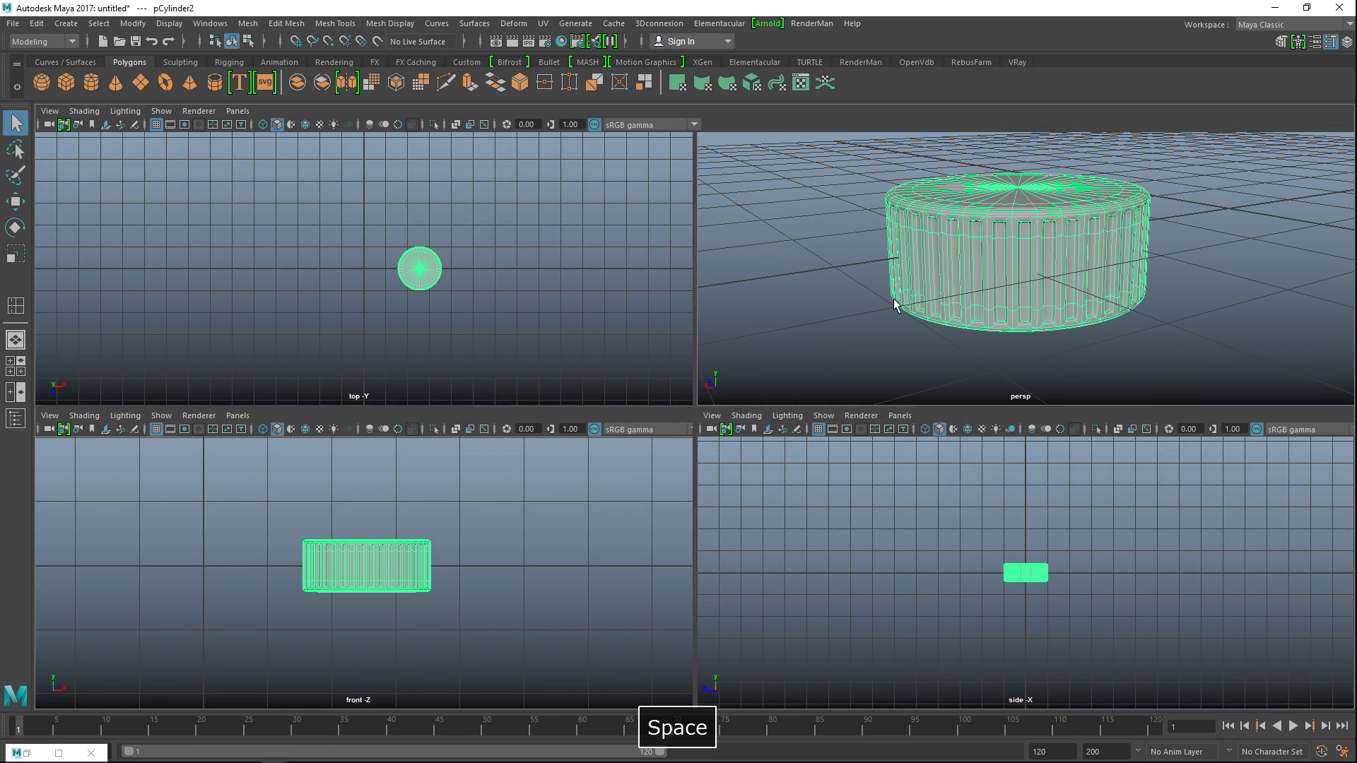
key("space")
left_click(1038, 421)
scroll(1043, 430, "up", 3)
scroll(1039, 452, "down", 1)
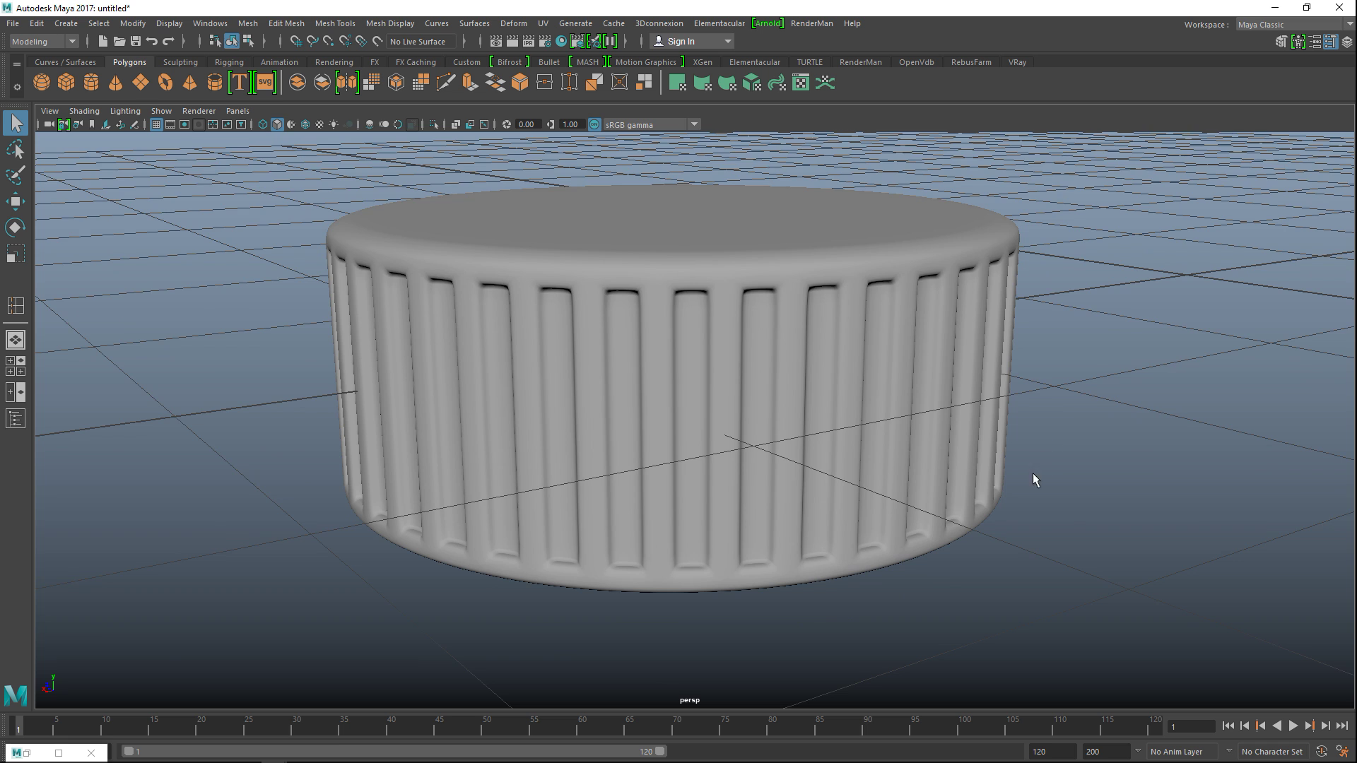
left_click_drag(1032, 474, 928, 443, "alt")
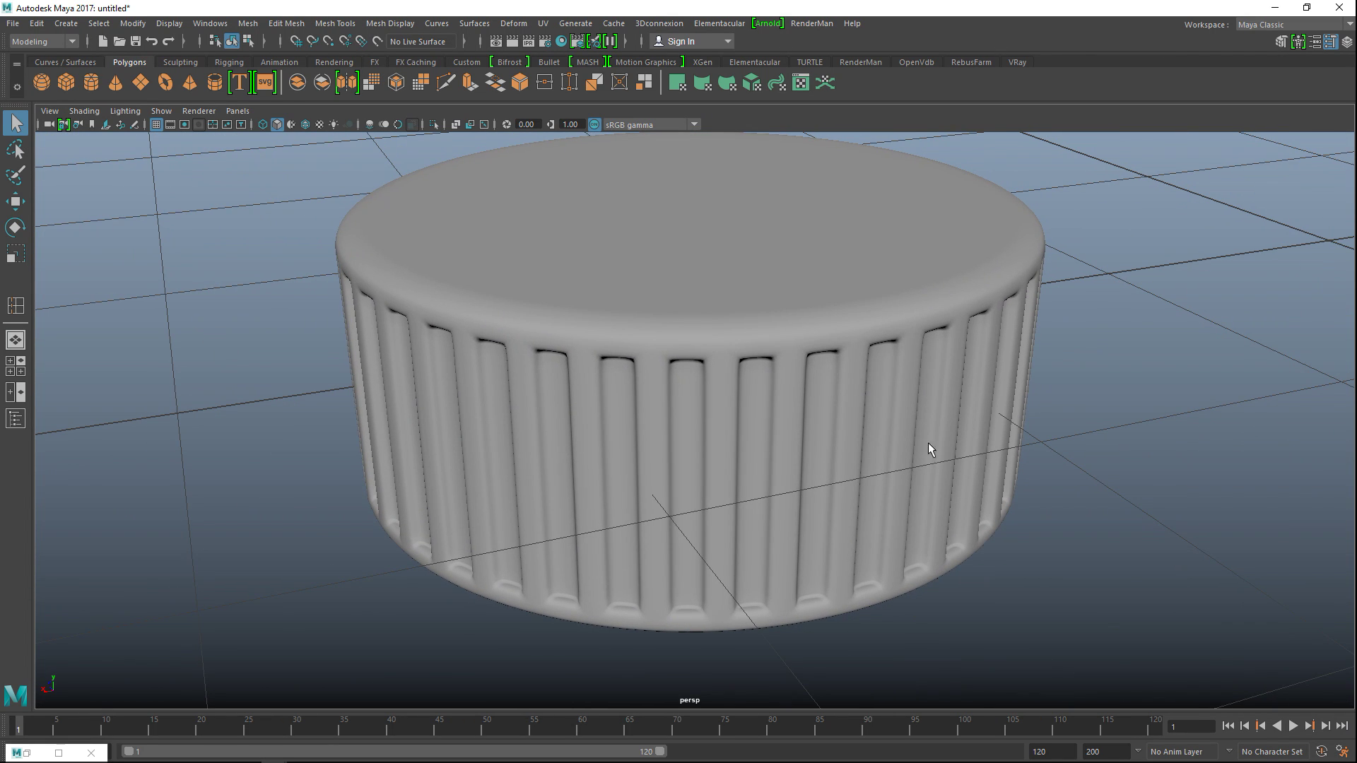
left_click(773, 316)
key("1")
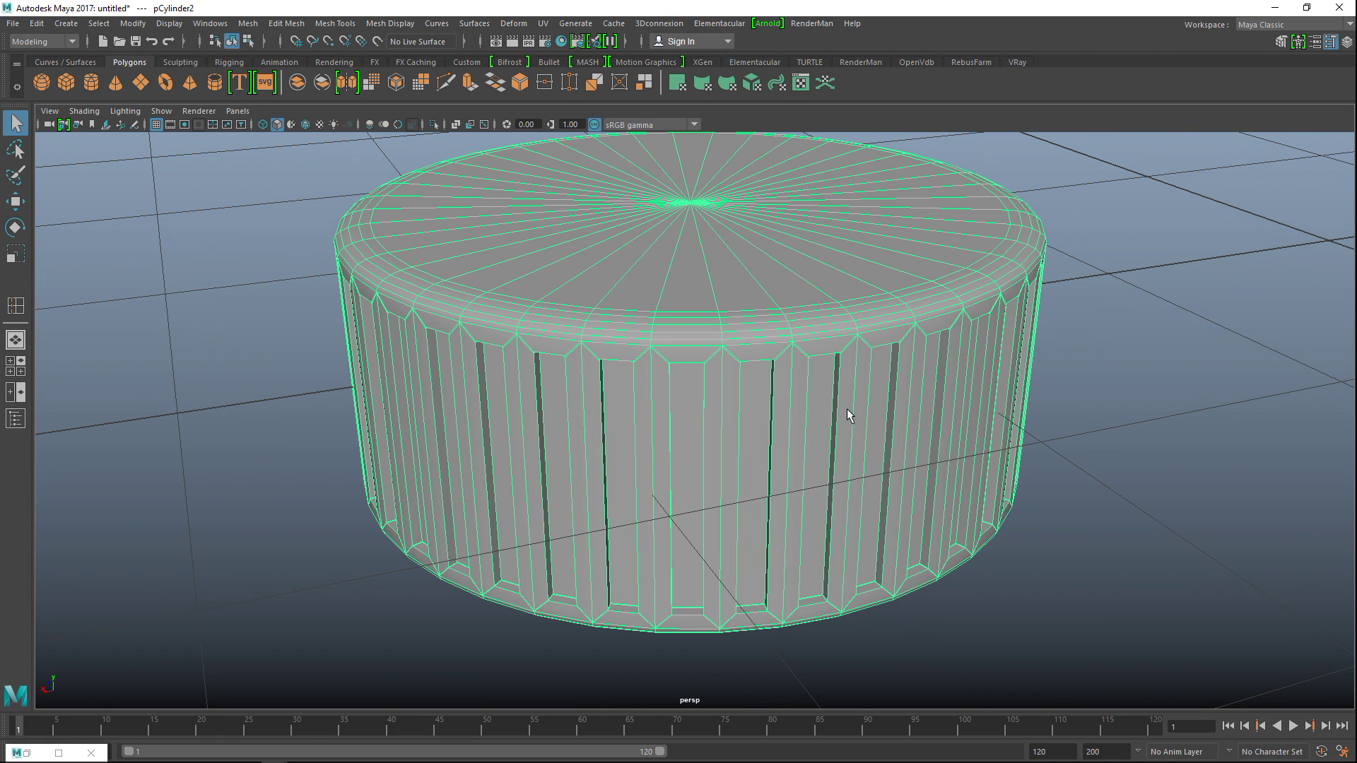
Step: Smooth the grooved cylinder's mesh with one division and deselect it
left_click(247, 23)
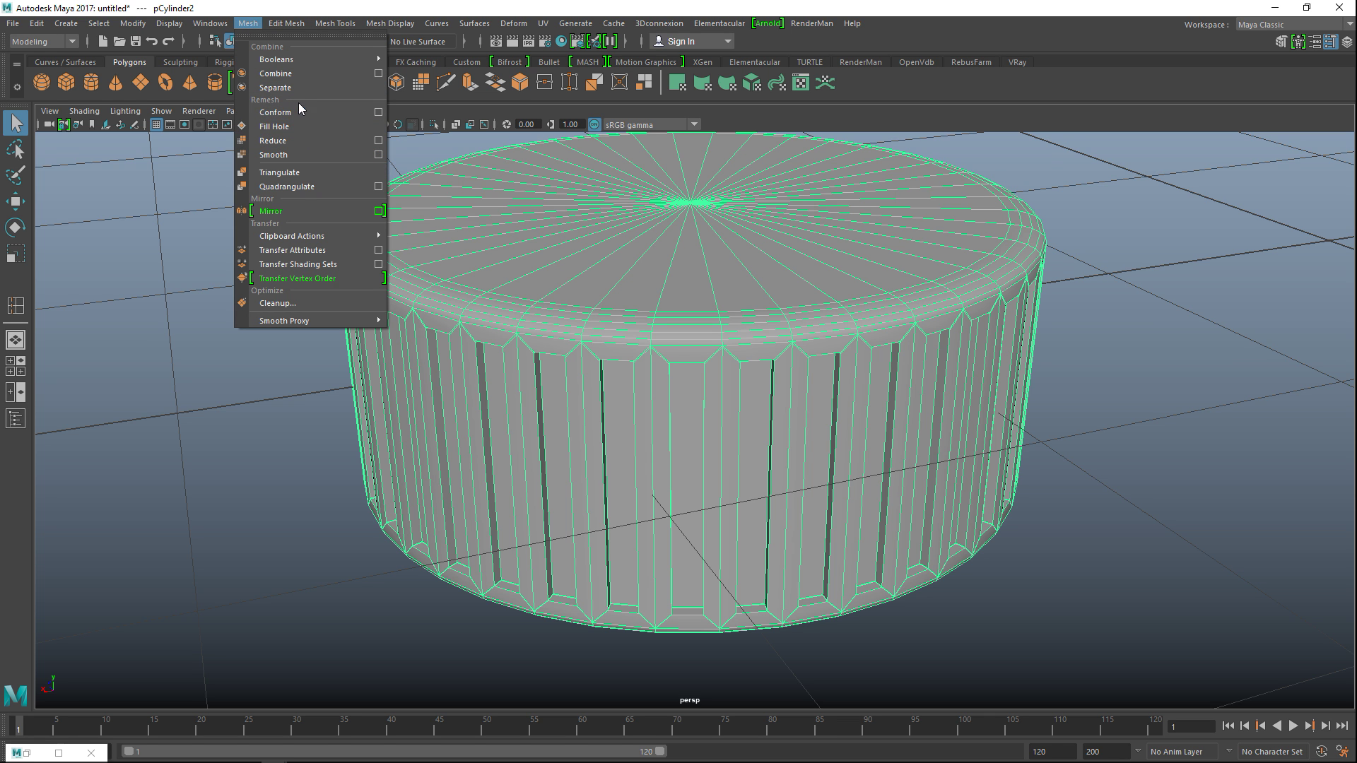
left_click(320, 153)
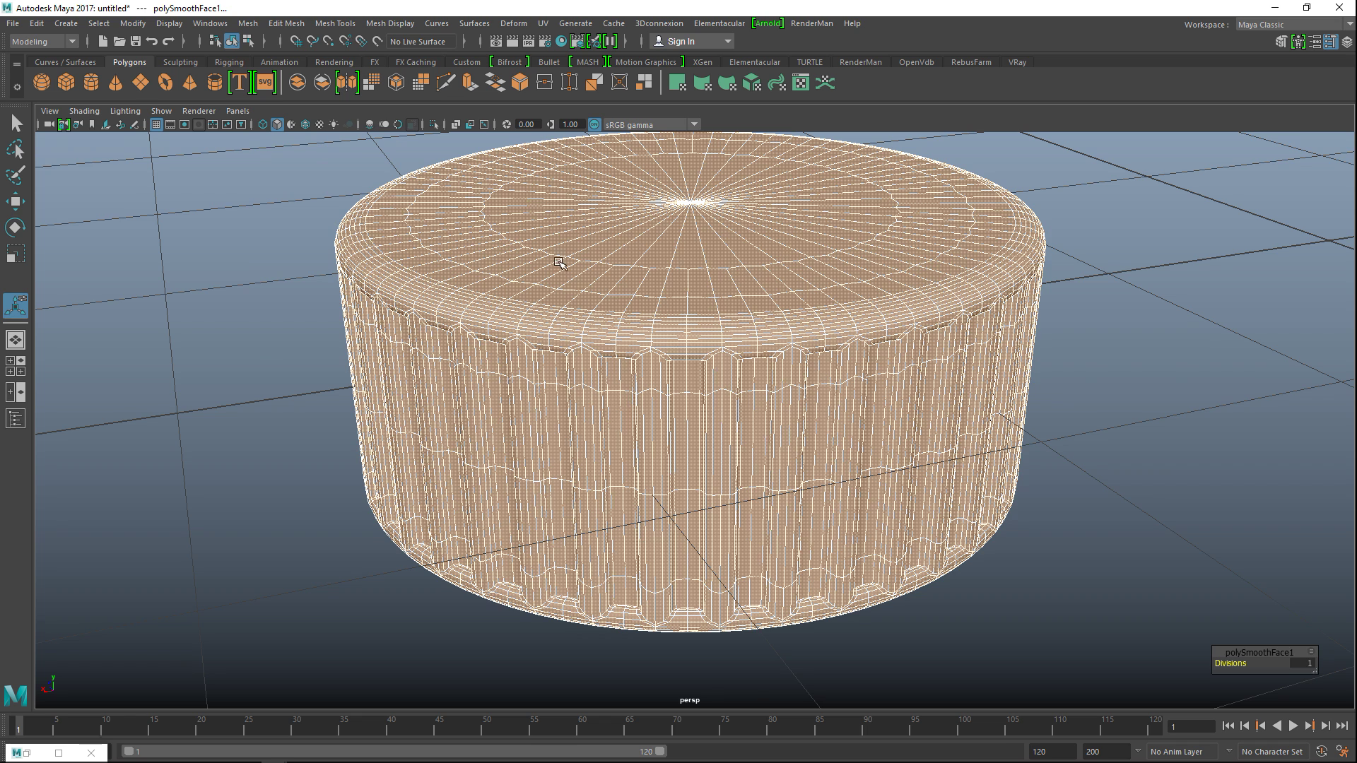
left_click(1177, 365)
Step: Show all hidden objects in the scene
scroll(926, 340, "down", 5)
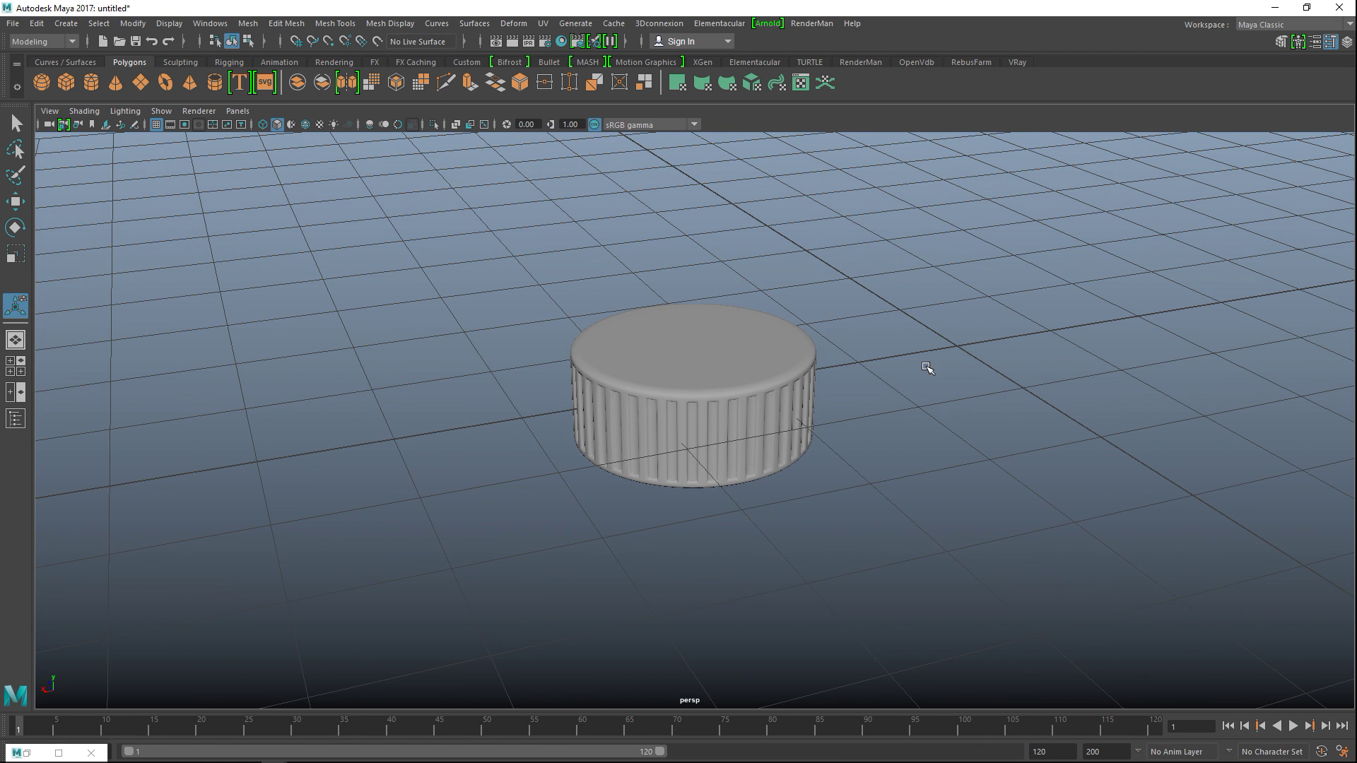
left_click(248, 23)
mouse_move(174, 27)
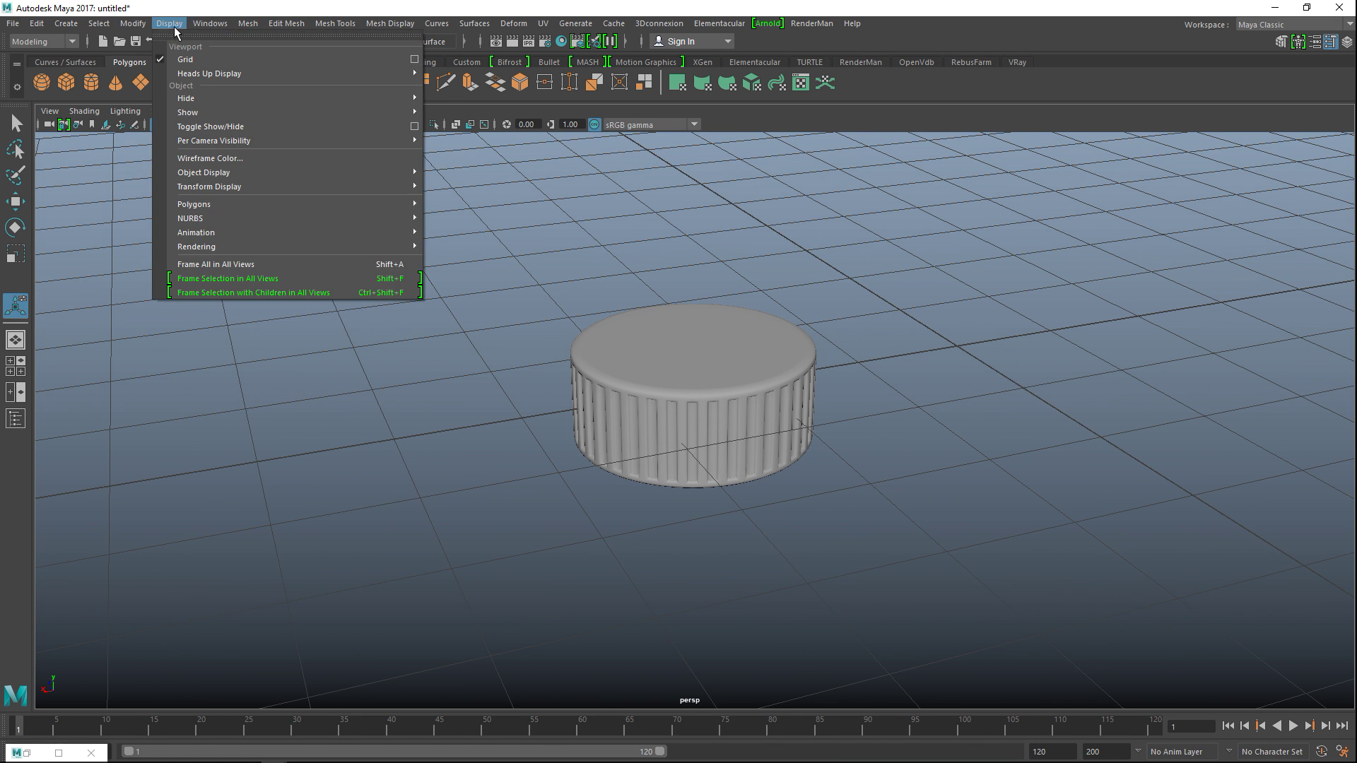
mouse_move(213, 112)
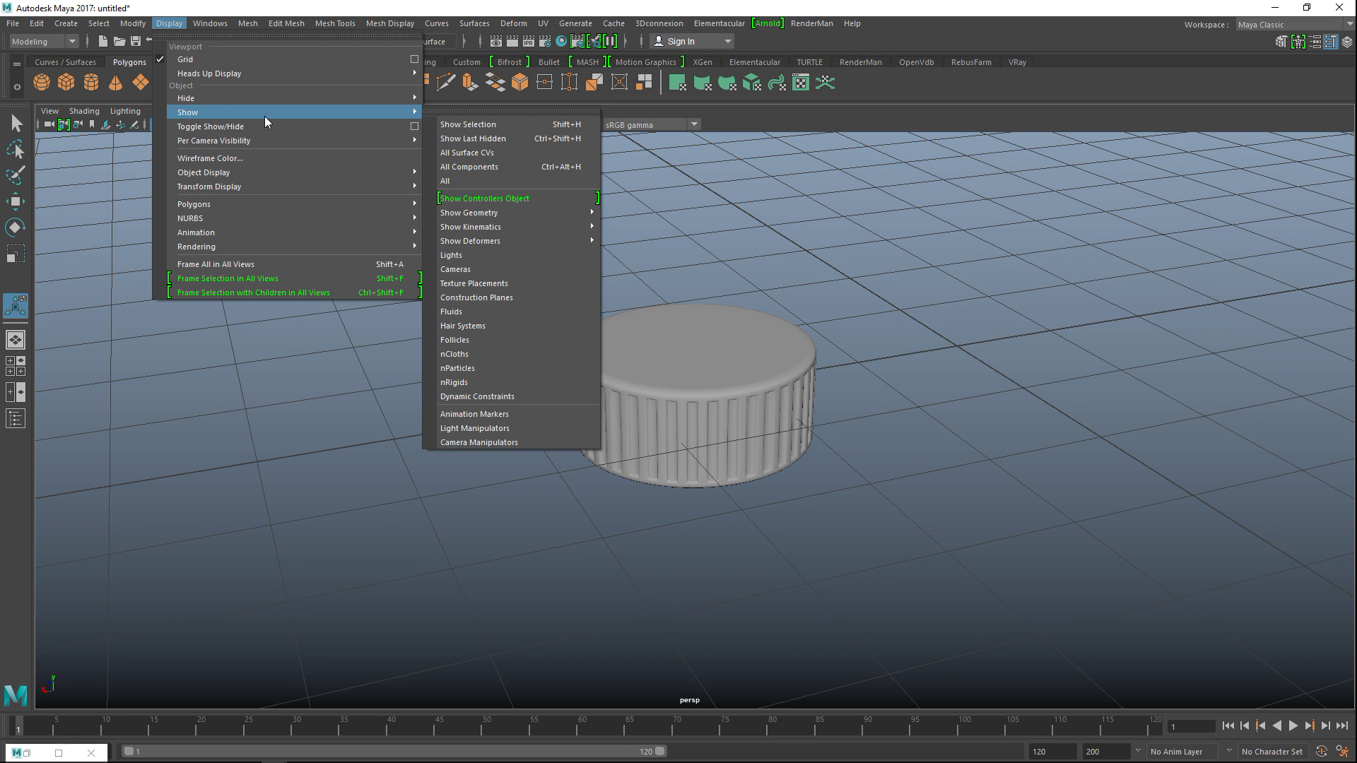
left_click(468, 181)
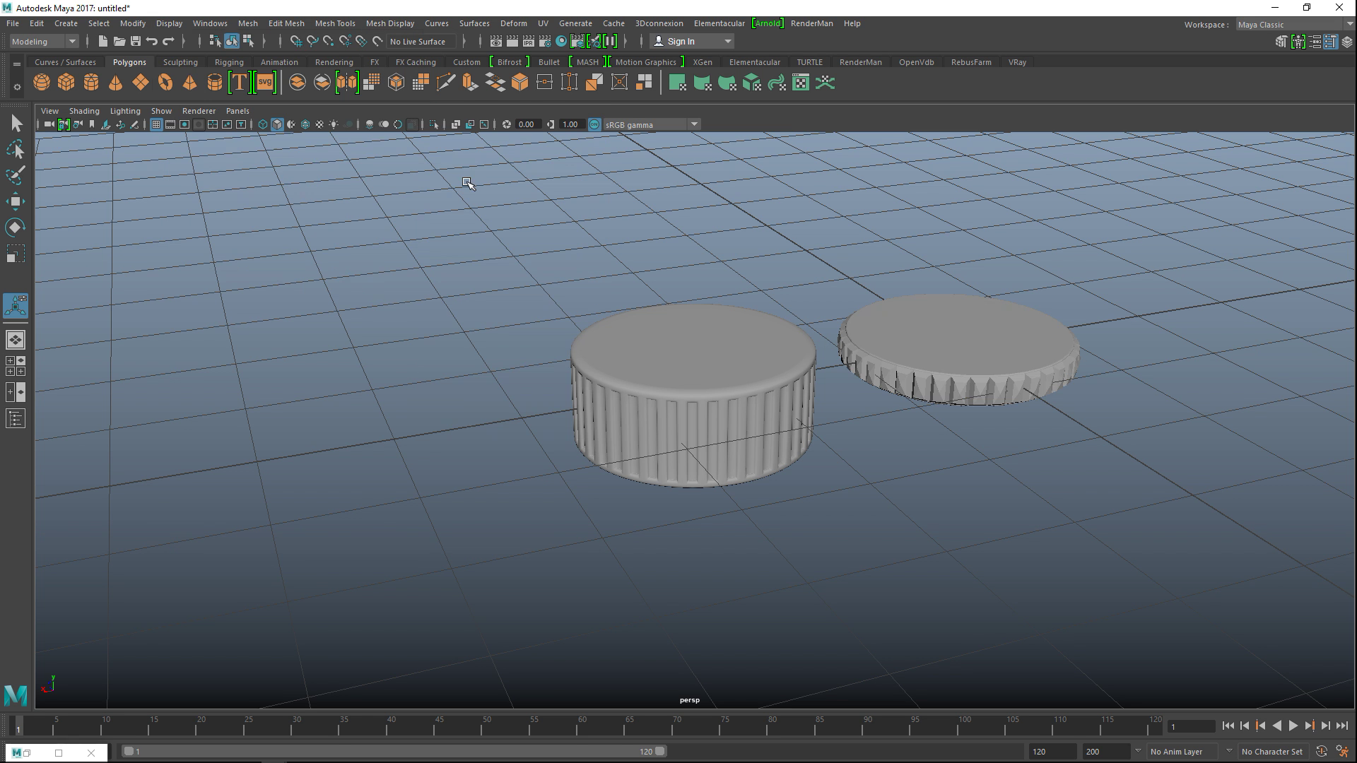
Step: Examine the two finished knobs side by side from several angles
left_click(957, 378)
right_click_drag(1058, 518, 1075, 530, "alt")
left_click_drag(1075, 530, 1027, 506, "alt")
right_click_drag(1027, 506, 851, 494, "alt")
left_click(636, 445)
right_click_drag(636, 445, 568, 402, "shift")
left_click_drag(709, 488, 696, 536, "alt")
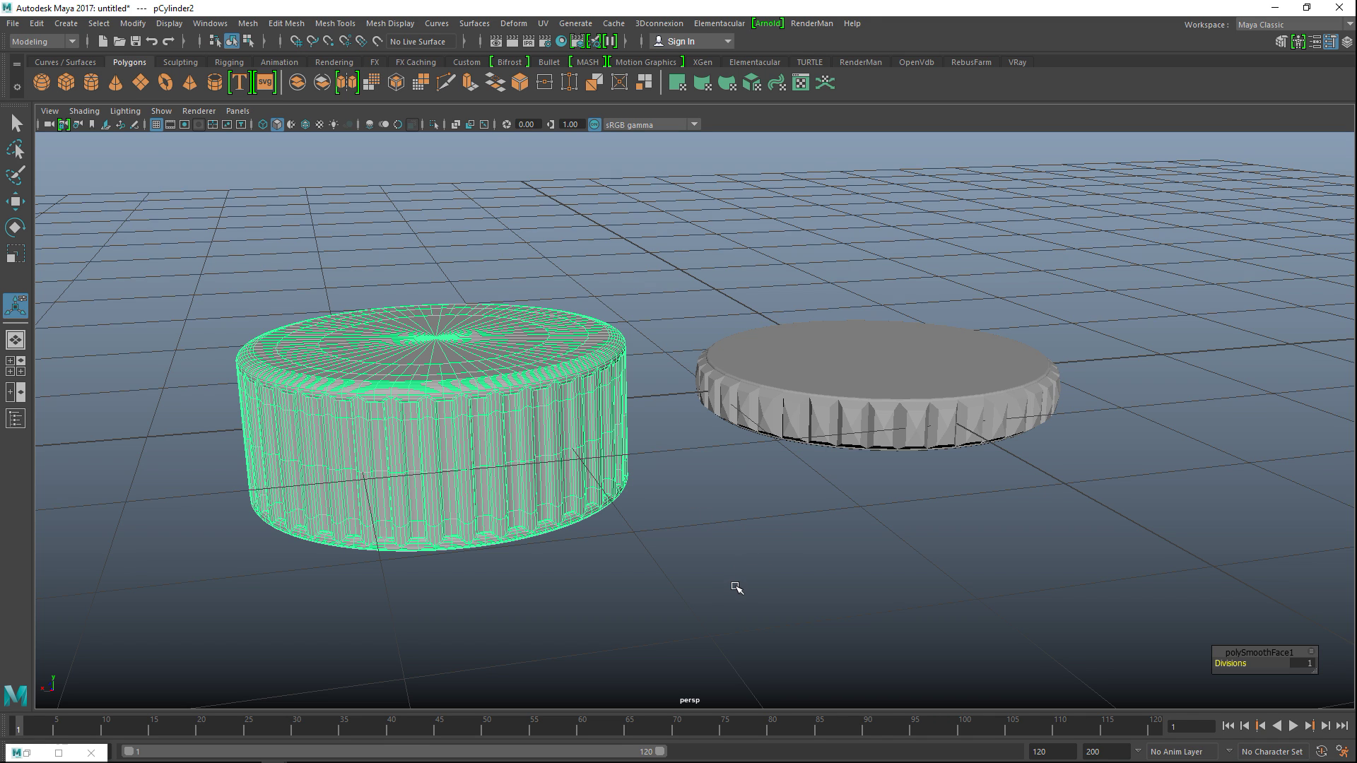
scroll(703, 558, "down", 4)
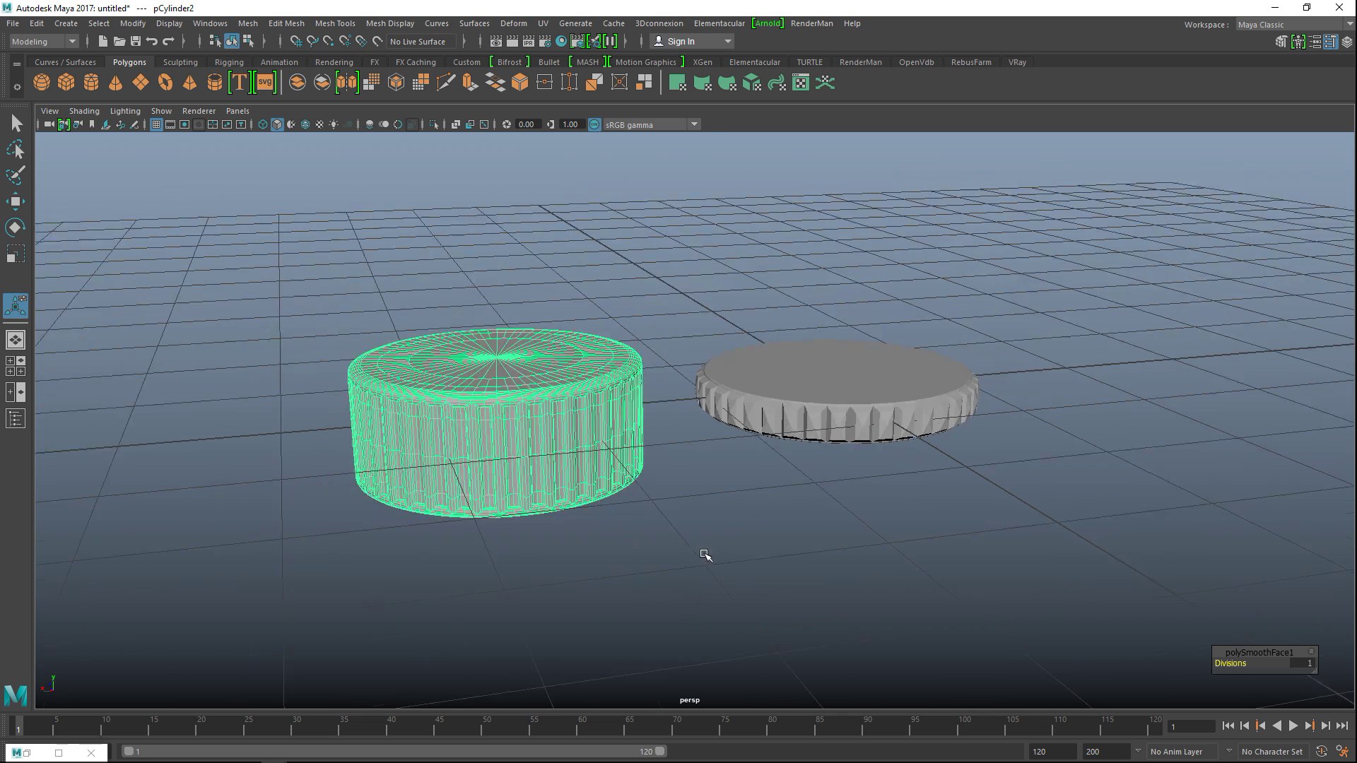
Step: Create a new polygon cylinder at the origin, hide both finished knobs, and select the new cylinder
left_click(91, 83)
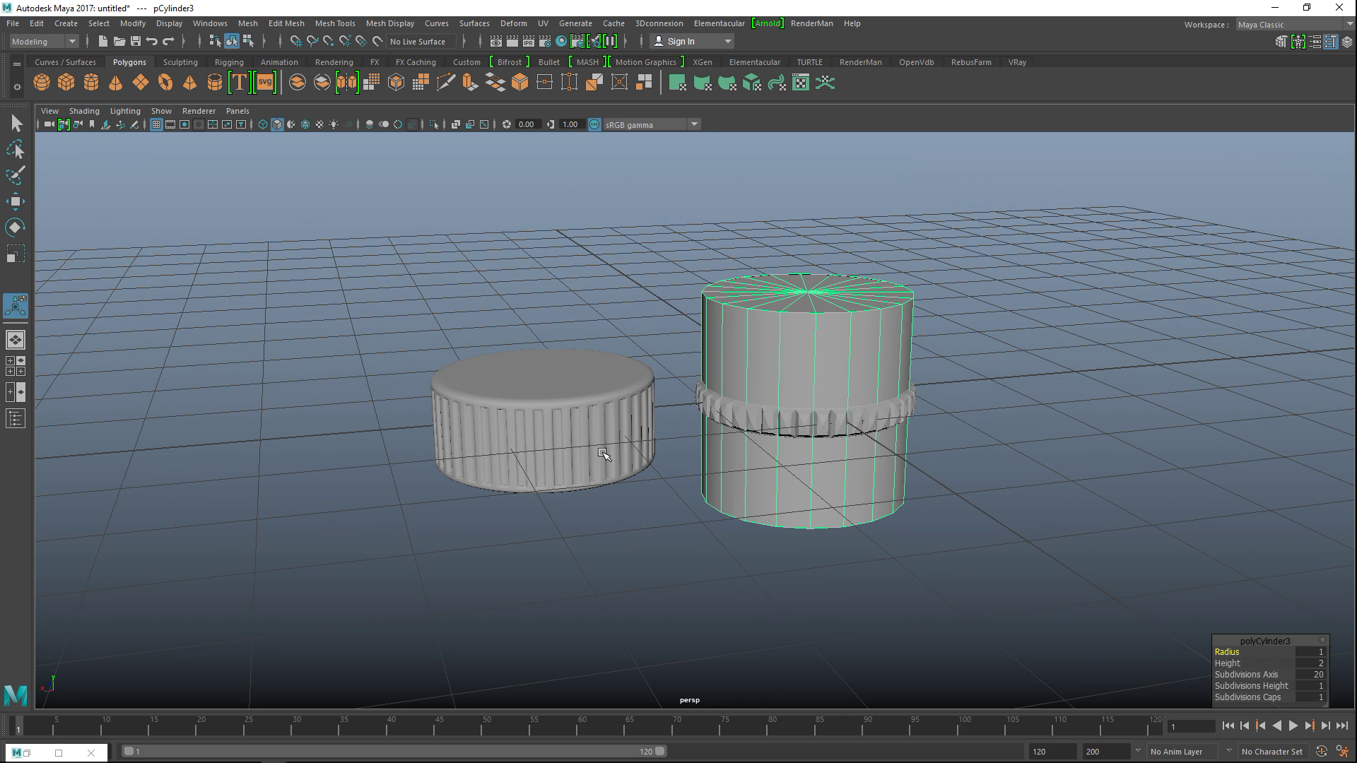
left_click(567, 418)
left_click(766, 420, "shift")
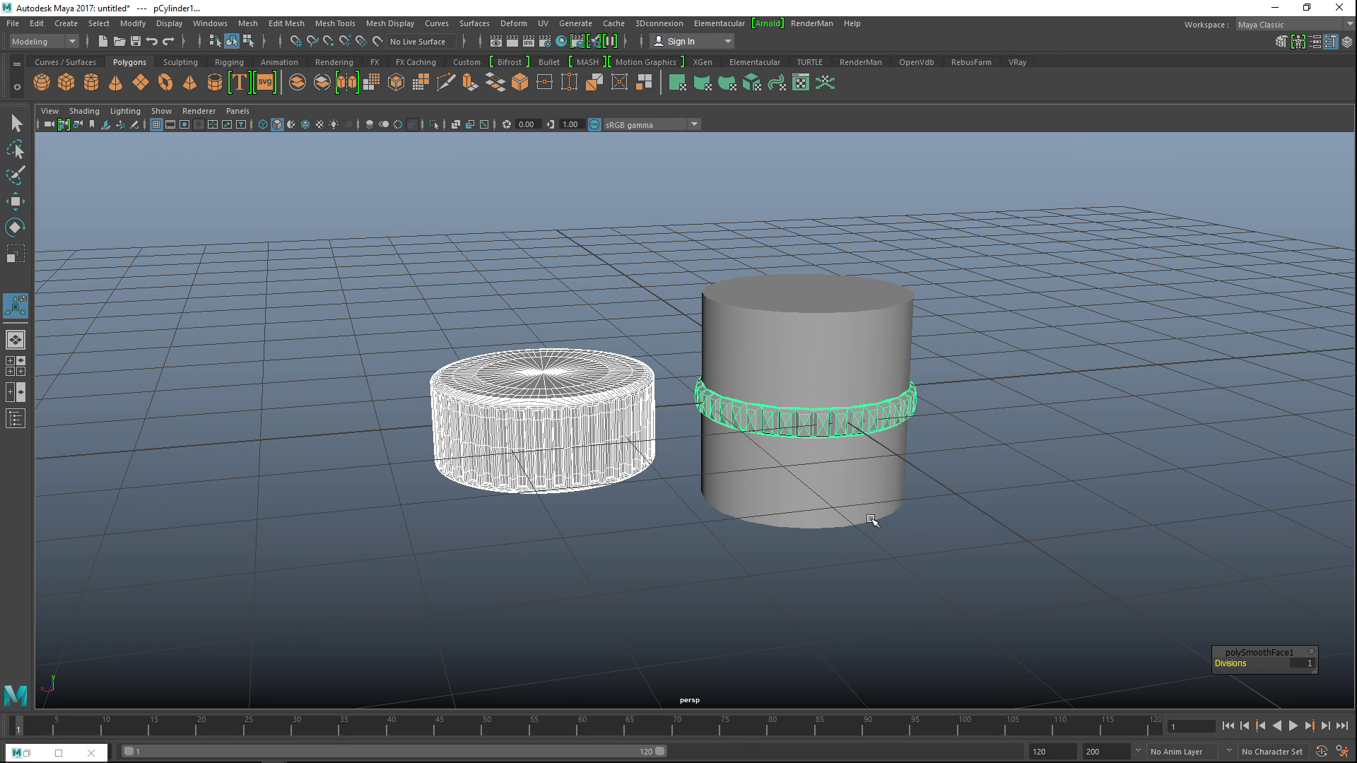
key("ctrl+h")
left_click(806, 381)
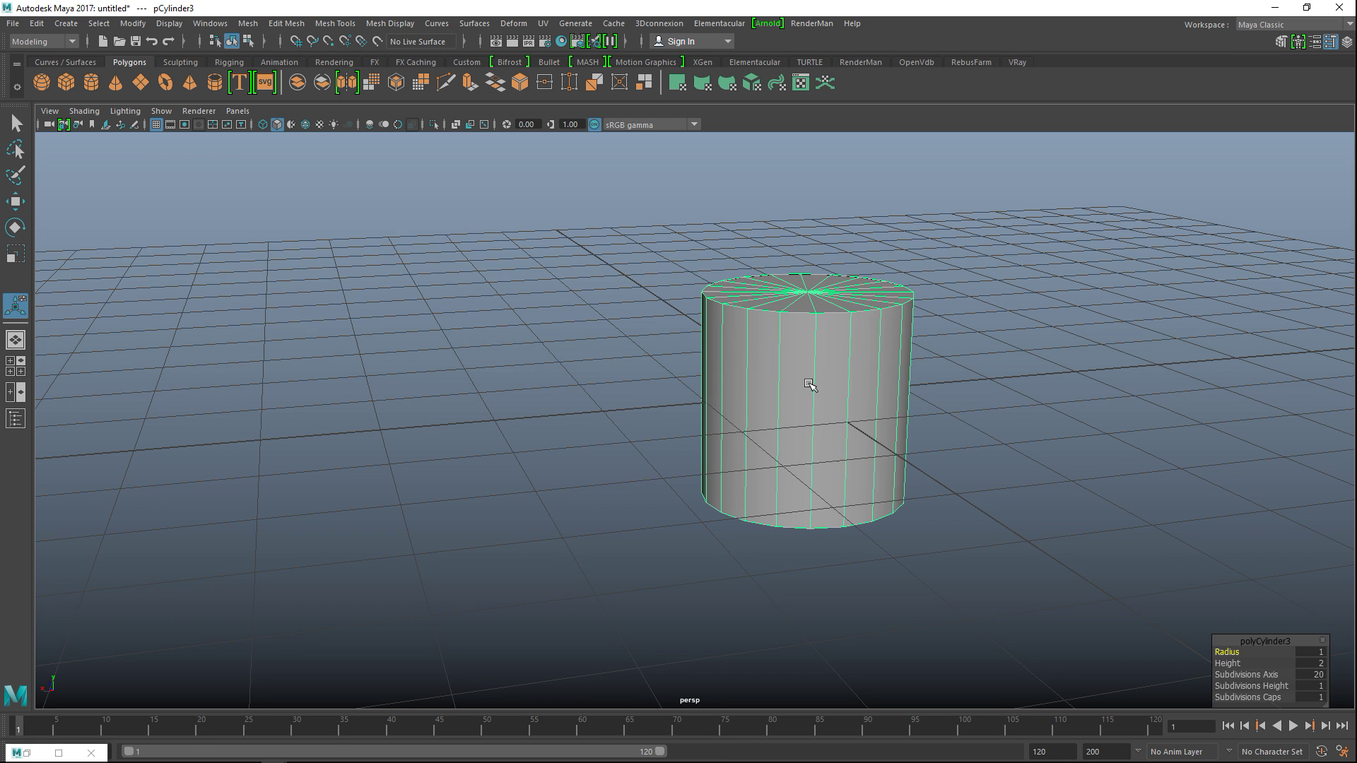
Step: Set the new cylinder's Subdivisions Axis to 40, and its Subdivisions Height to 14 after trying 20
middle_click_drag(1042, 480, 825, 443, "alt")
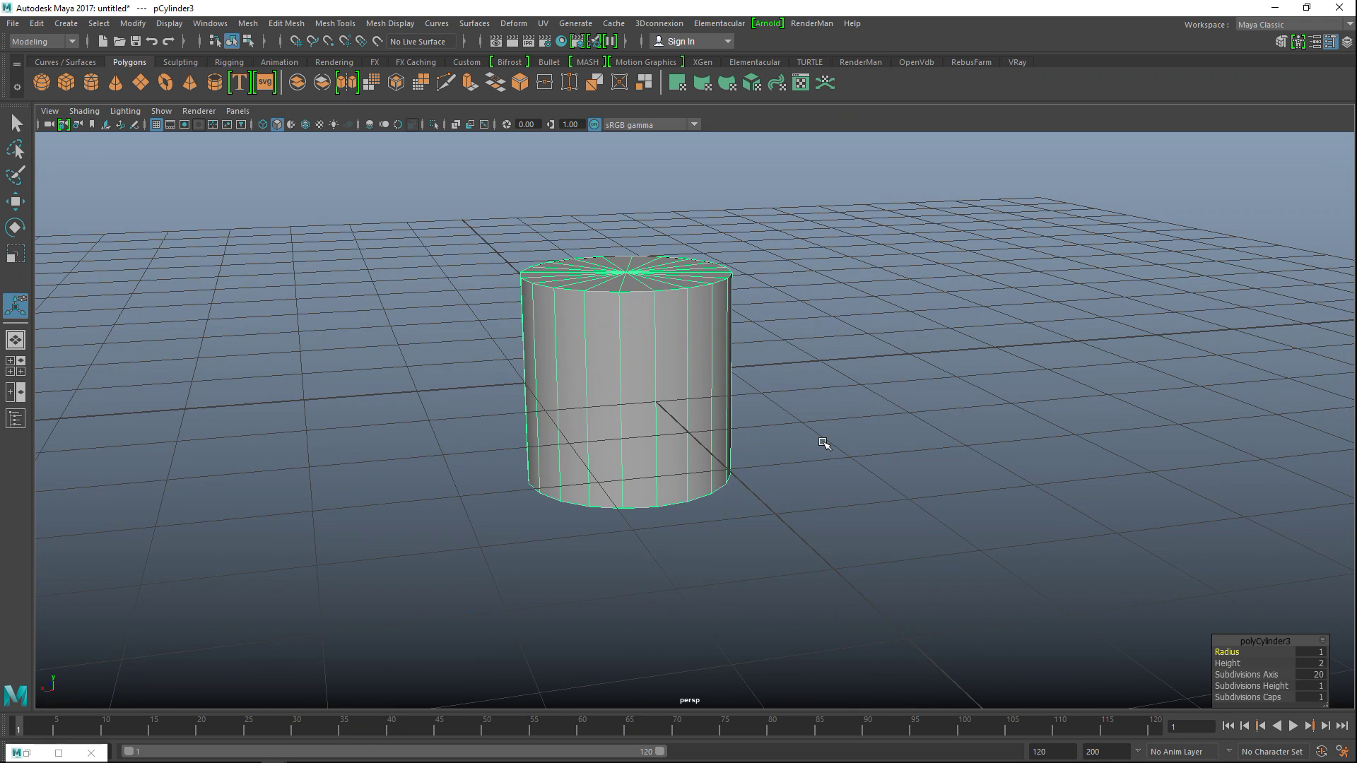
key("ctrl+a")
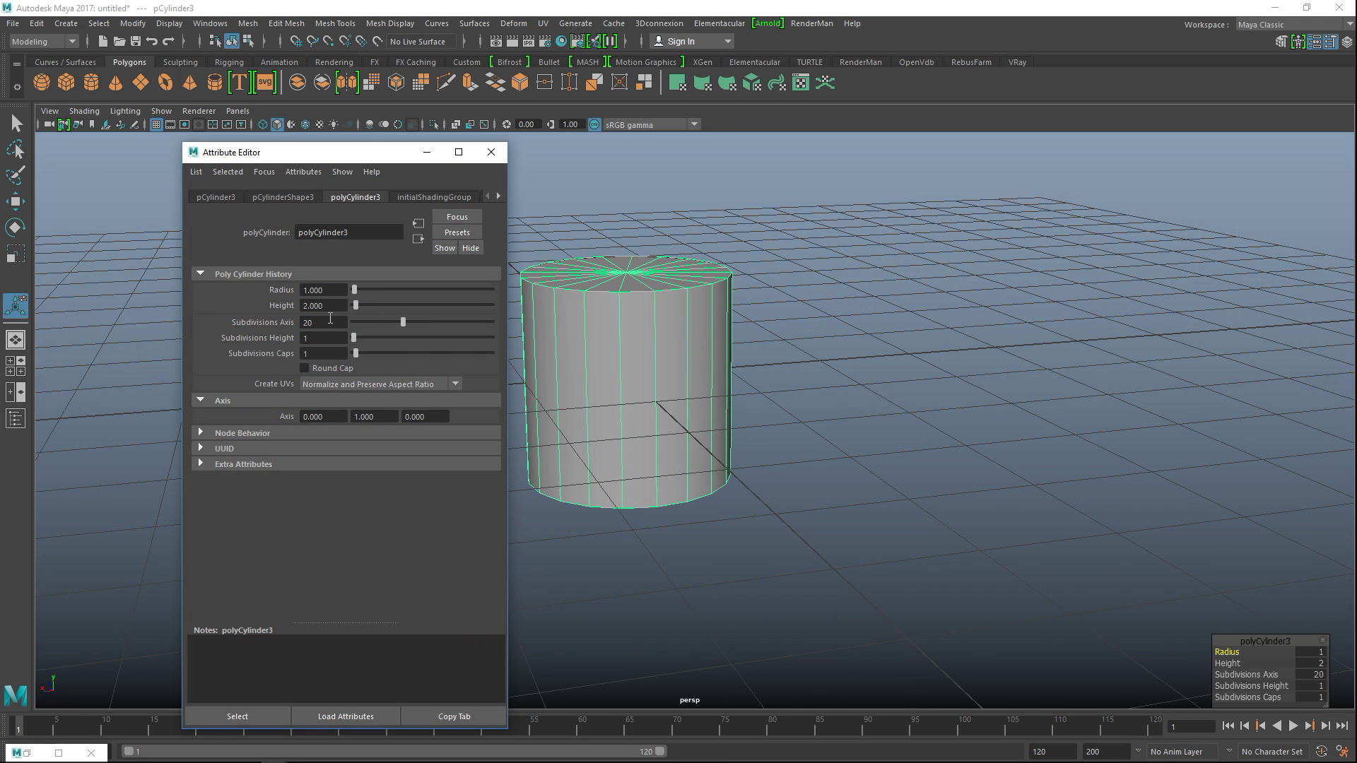
type("40")
key("Return")
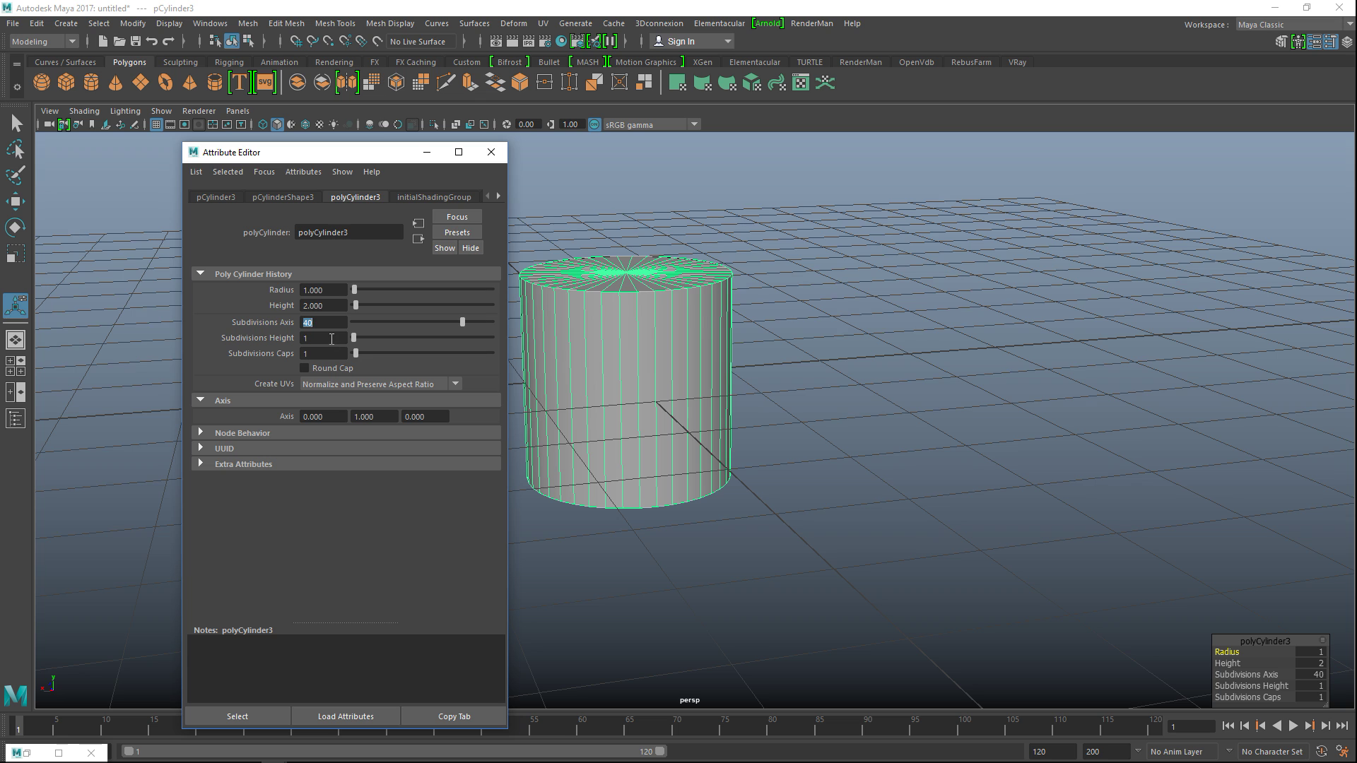
type("20")
key("Return")
left_click_drag(403, 338, 387, 340)
left_click_drag(387, 340, 383, 342)
type("14")
key("Return")
left_click(492, 153)
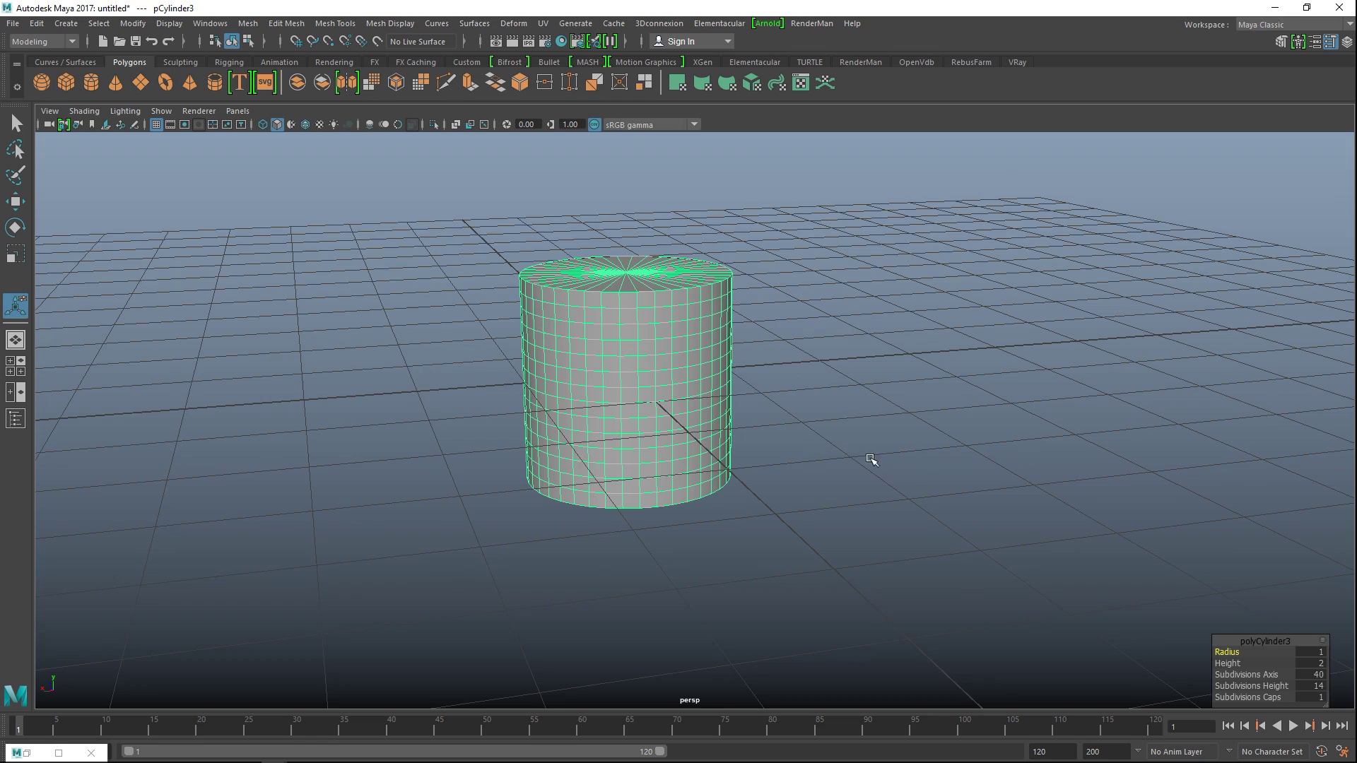
Step: Poke all side faces of the cylinder except the top and bottom rows, selecting them in the front view
left_click_drag(870, 460, 815, 498, "alt")
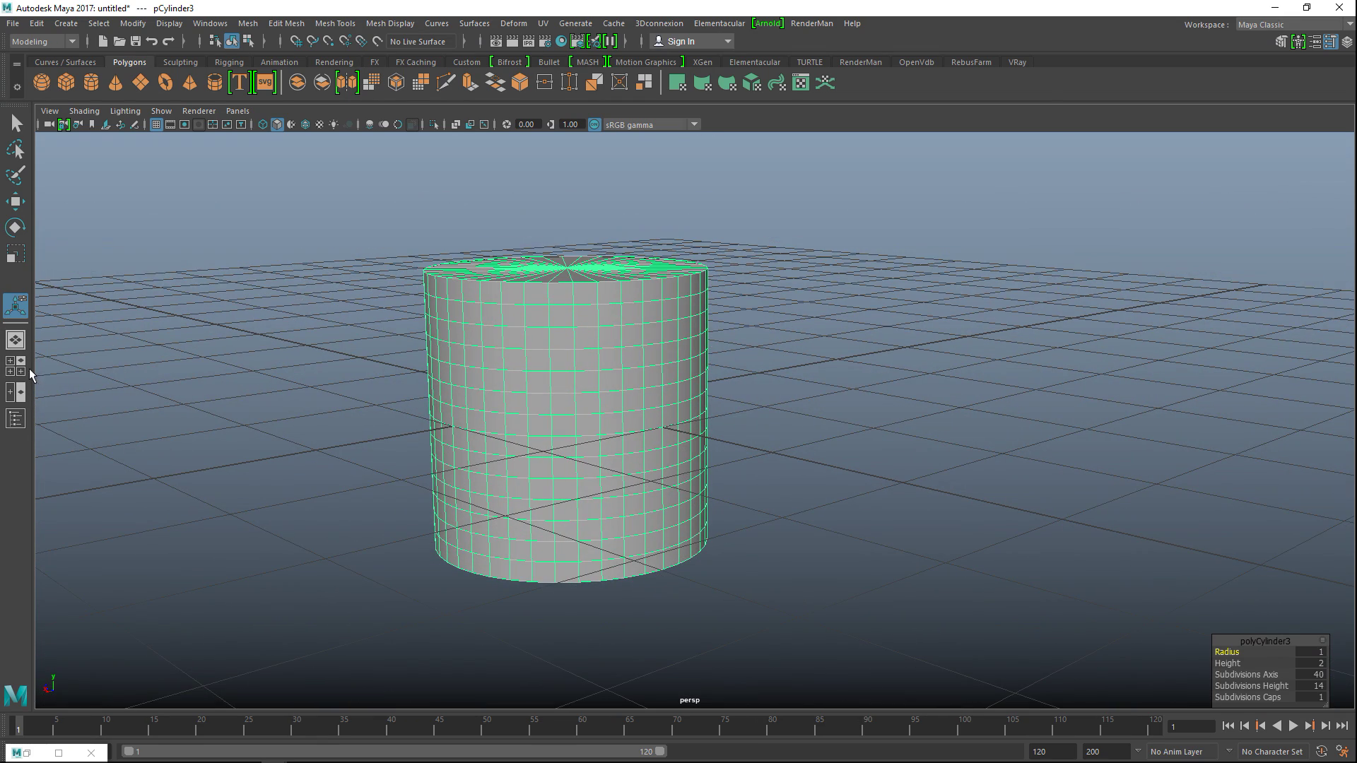
key("space")
key("space")
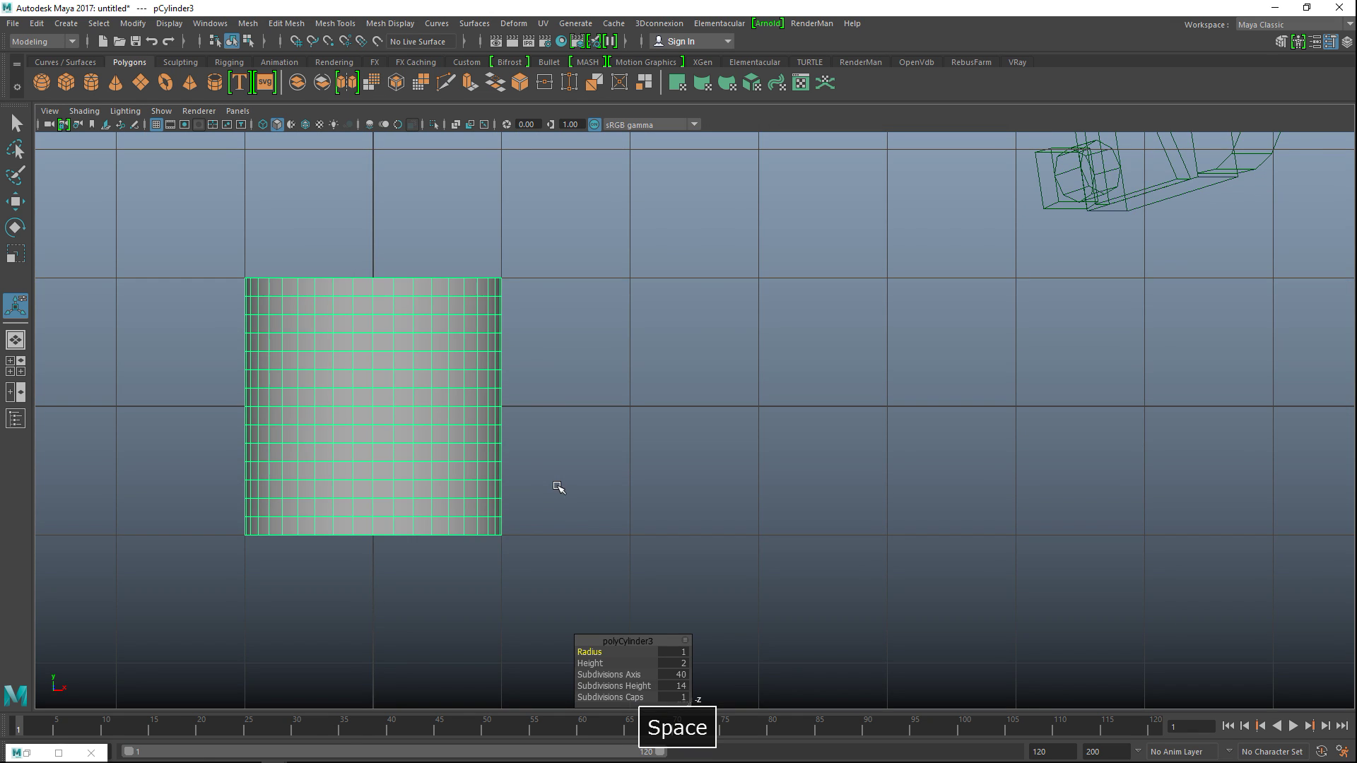
middle_click_drag(558, 488, 791, 446, "alt")
right_click_drag(549, 276, 556, 318)
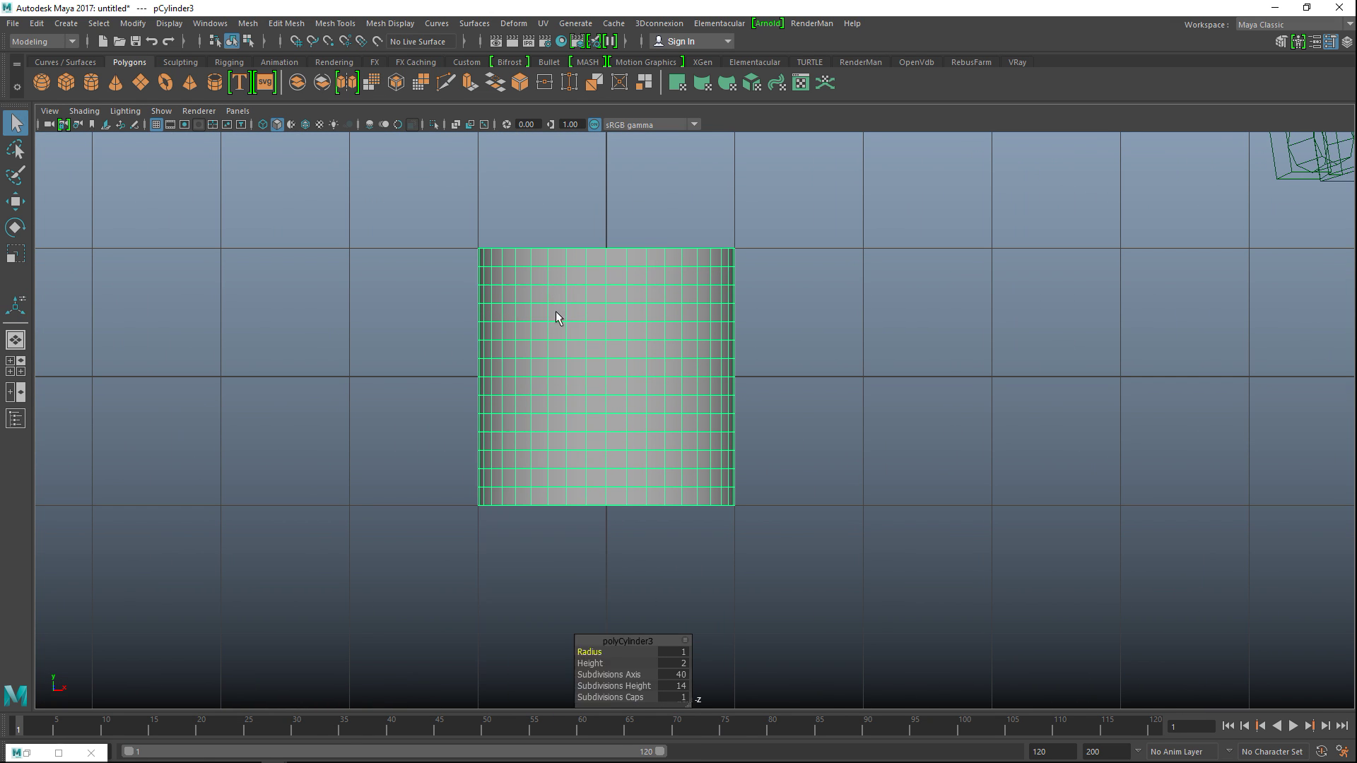
left_click_drag(424, 270, 820, 477)
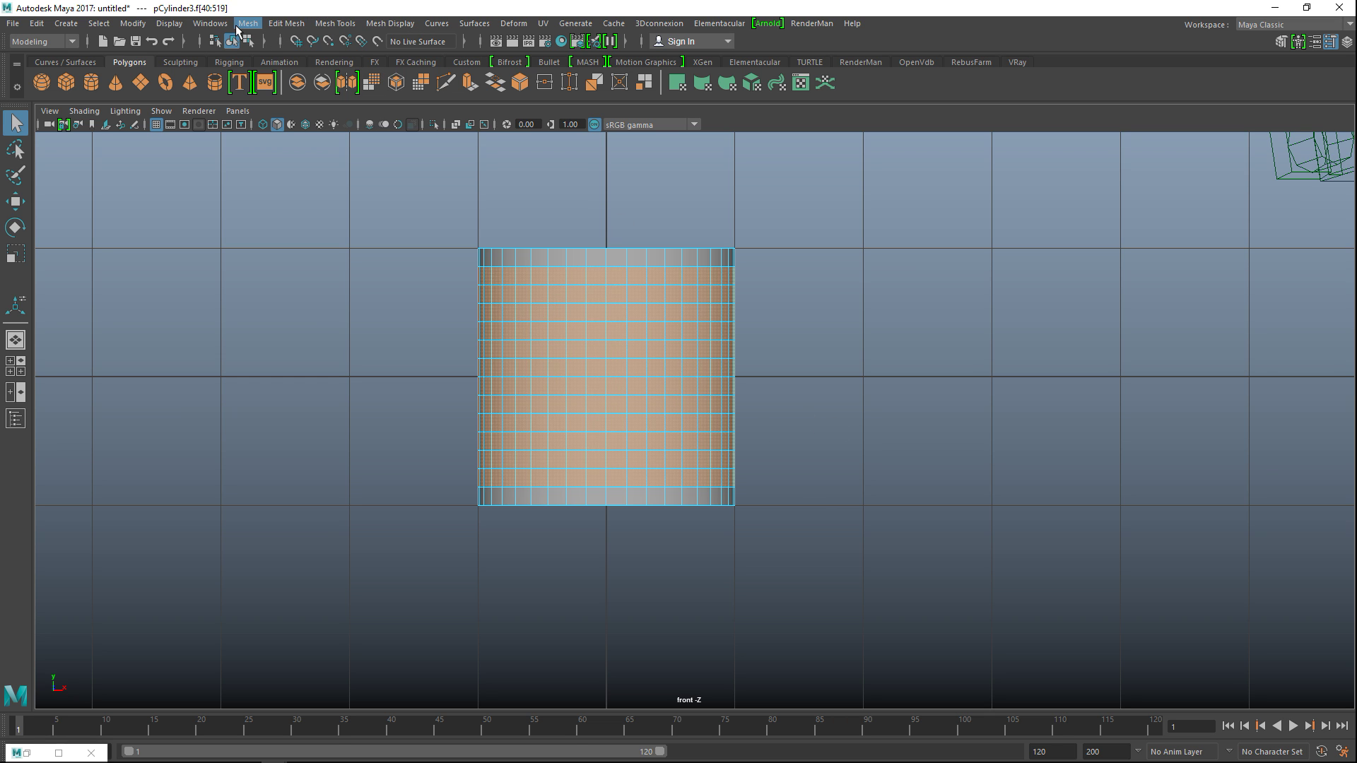
left_click(281, 24)
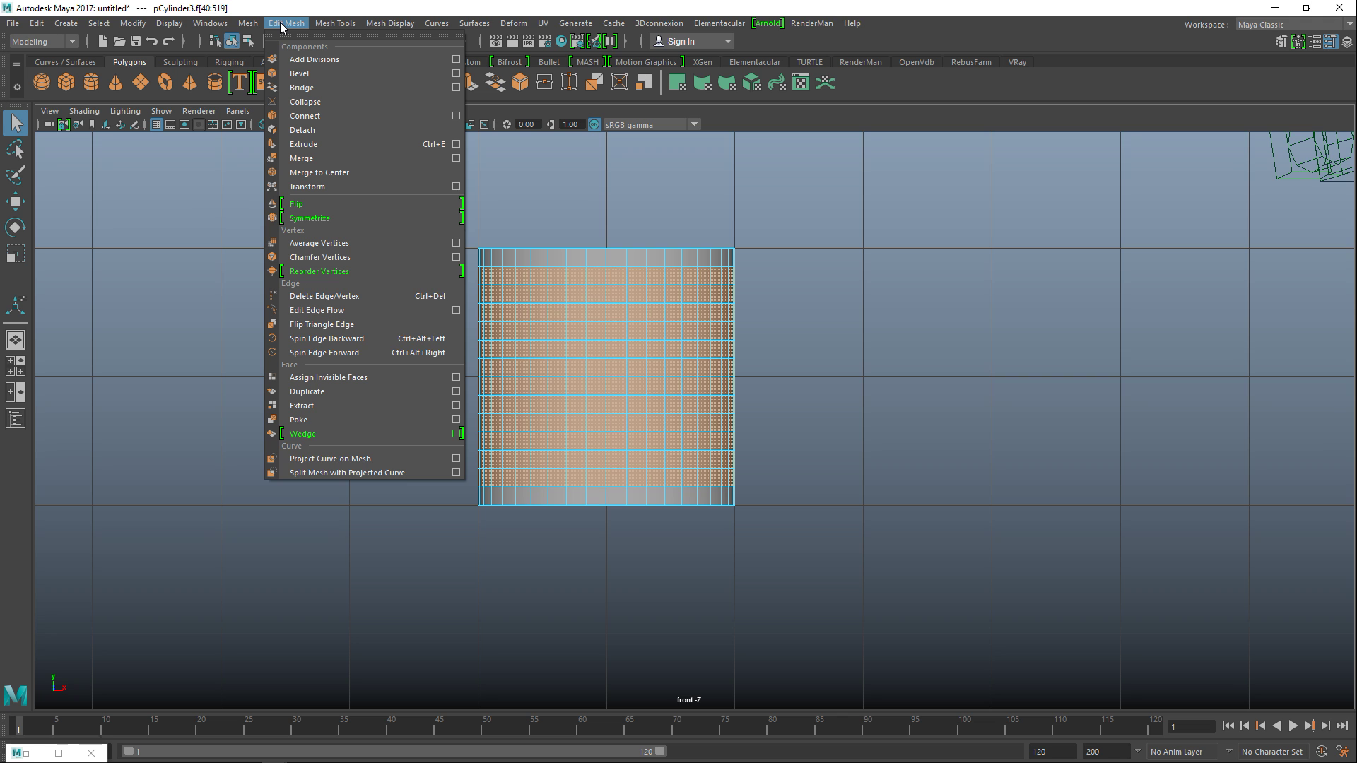
left_click(321, 418)
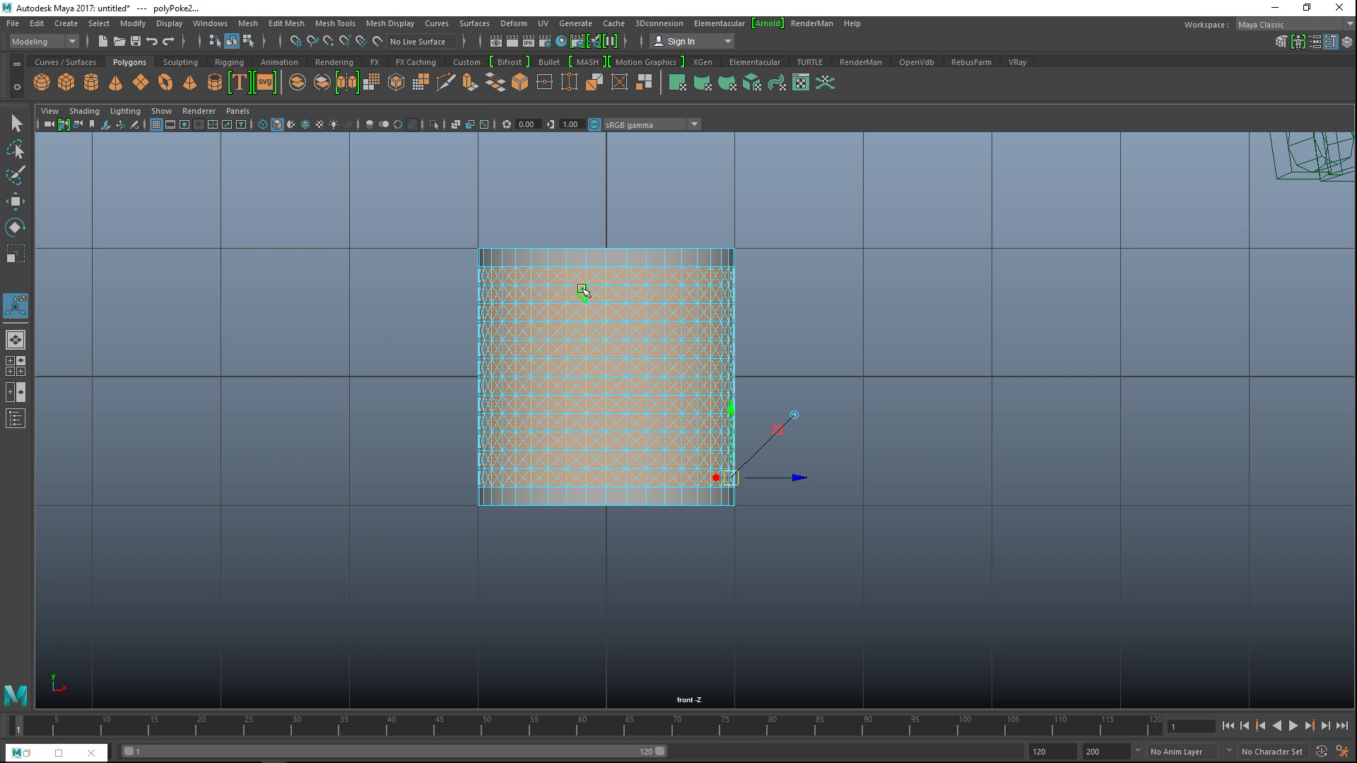
Step: Chamfer all vertices in the poked area of the cylinder's side
right_click_drag(583, 291, 525, 302)
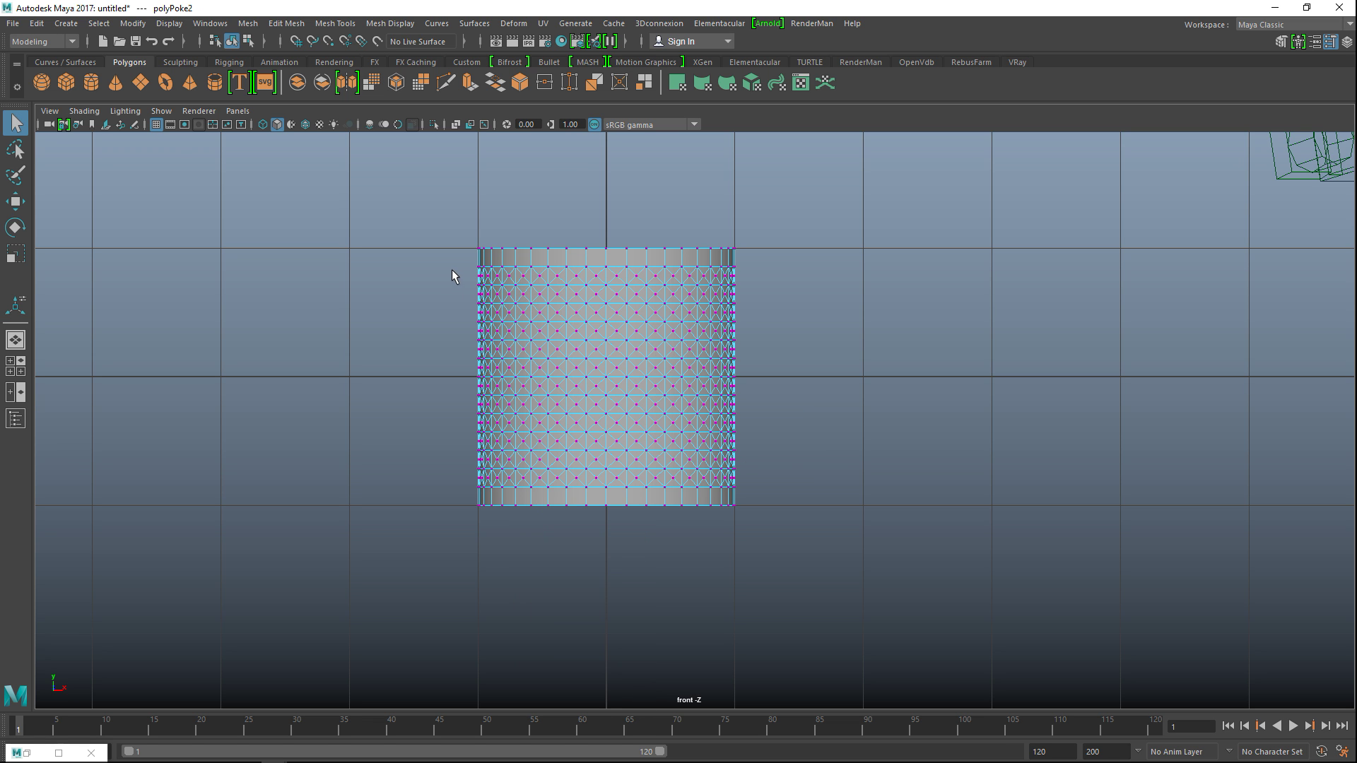
left_click_drag(446, 269, 826, 480)
left_click(285, 23)
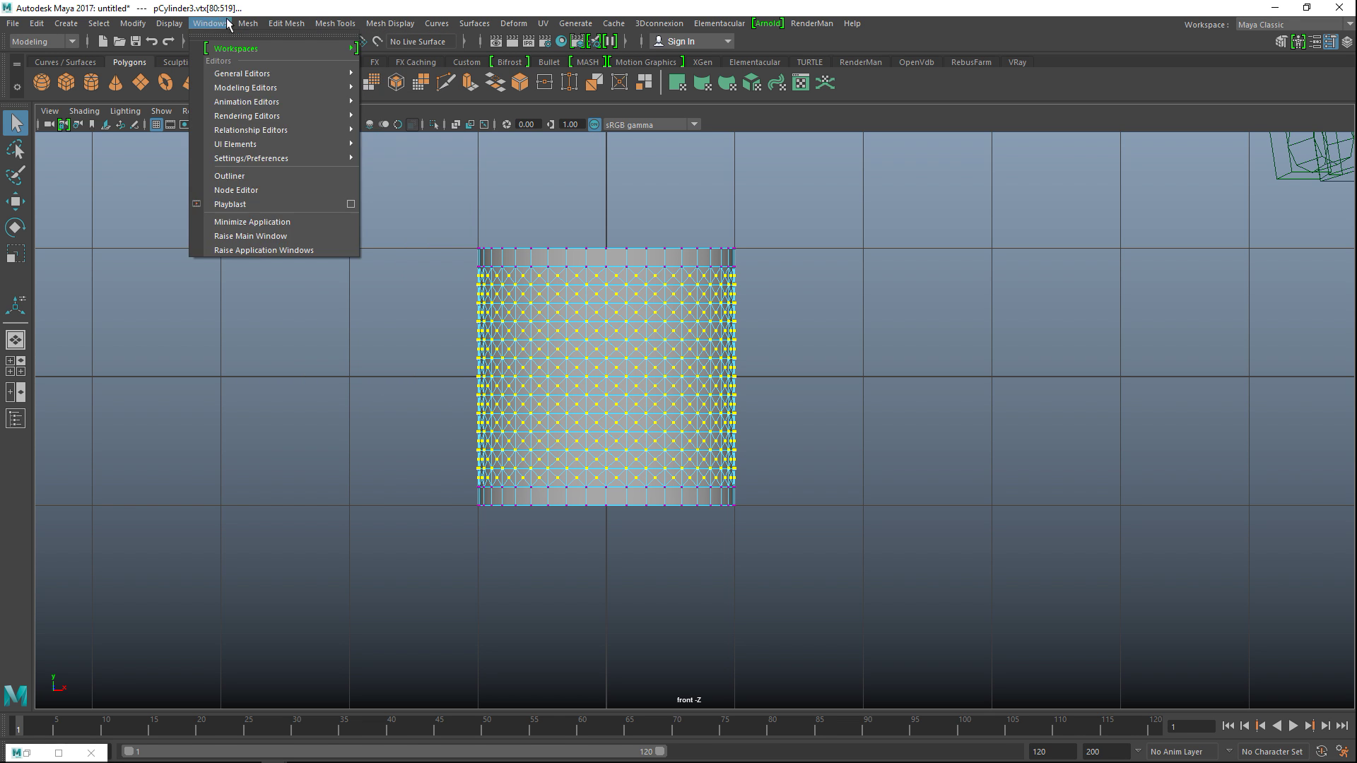
mouse_move(256, 26)
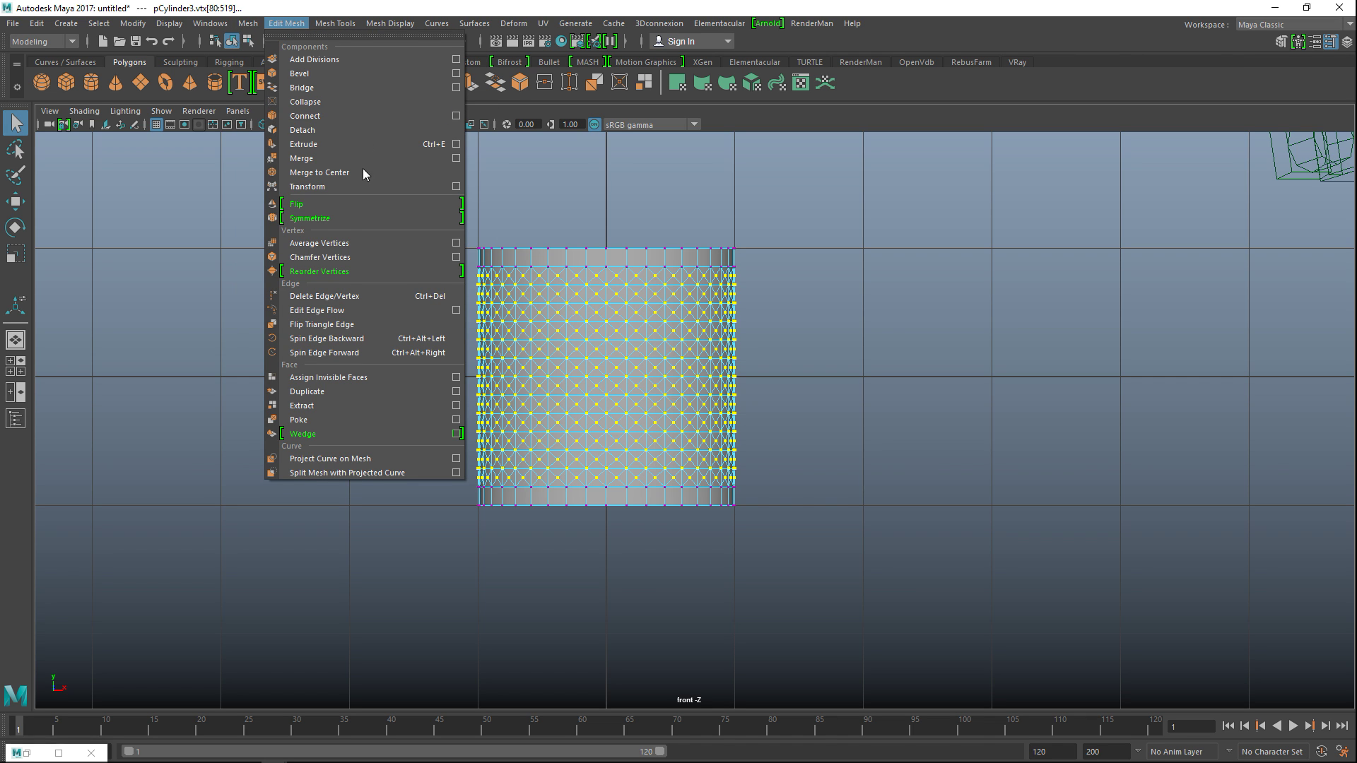
left_click(350, 256)
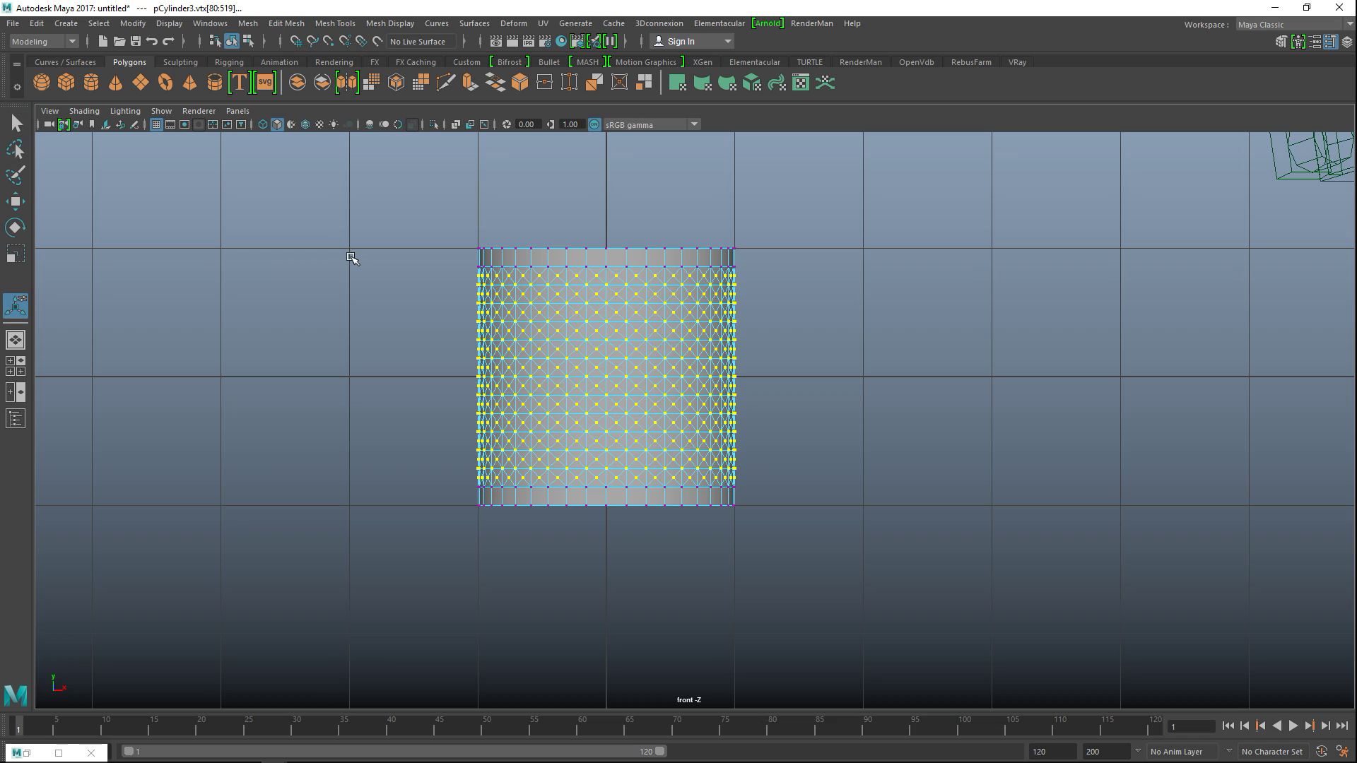
Step: Set the vertex chamfer's Width to 0.45 after trying 0.5 and 0.4
scroll(841, 403, "up", 2)
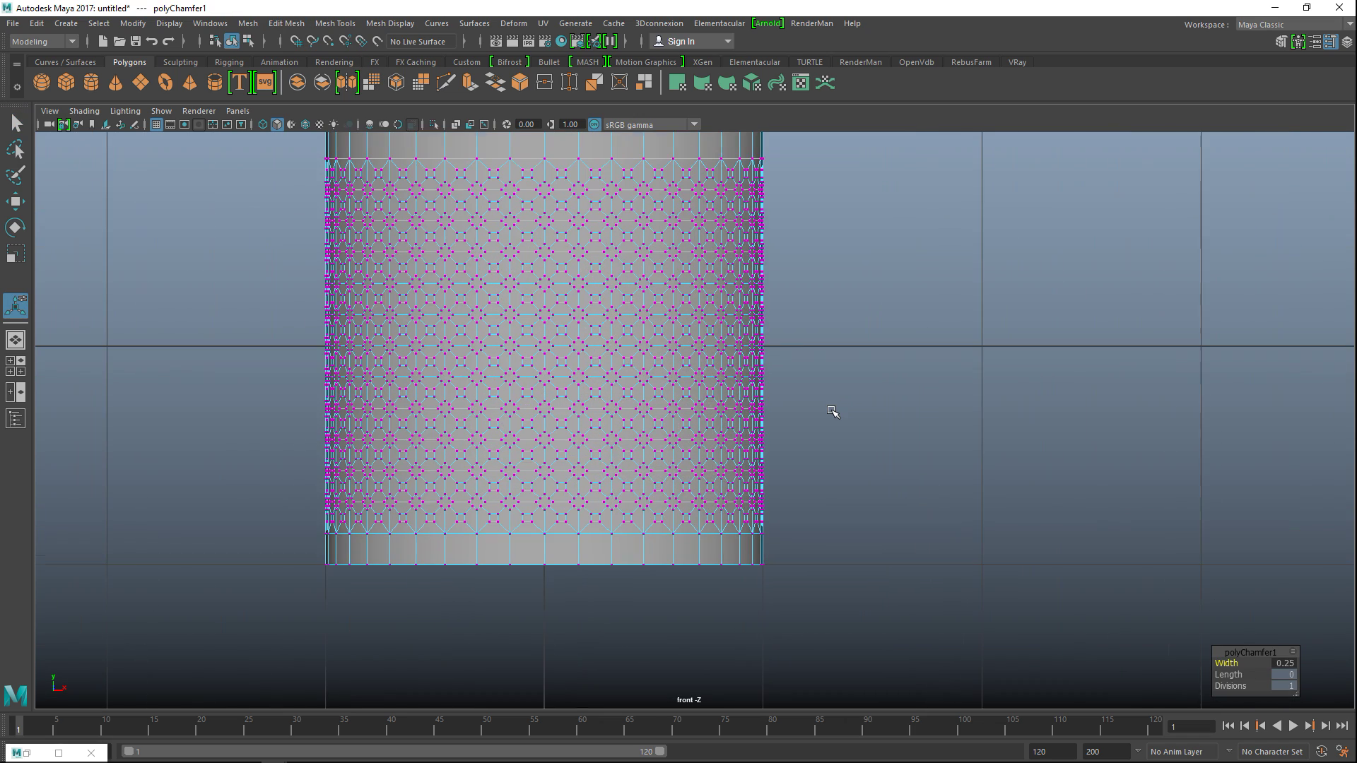
scroll(833, 412, "up", 5)
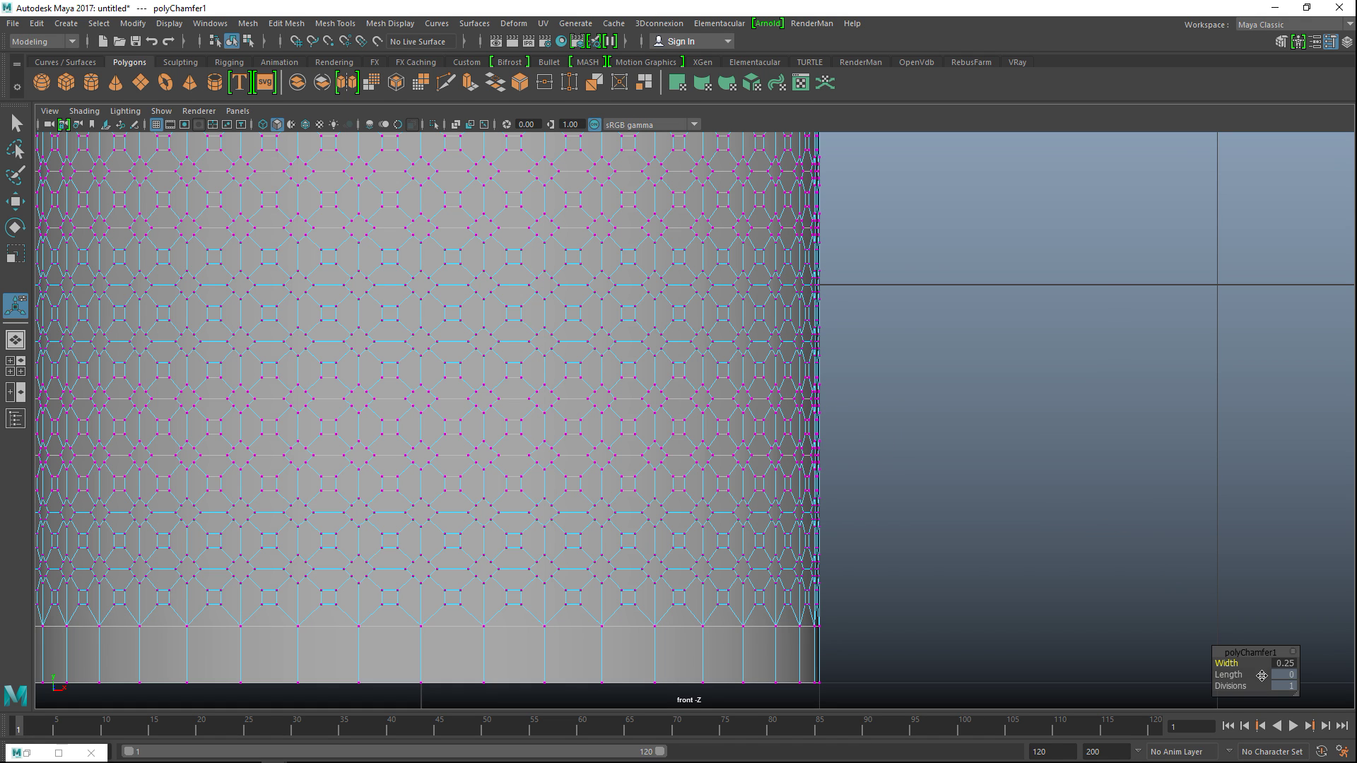
left_click(1284, 665)
type("0")
key("Return")
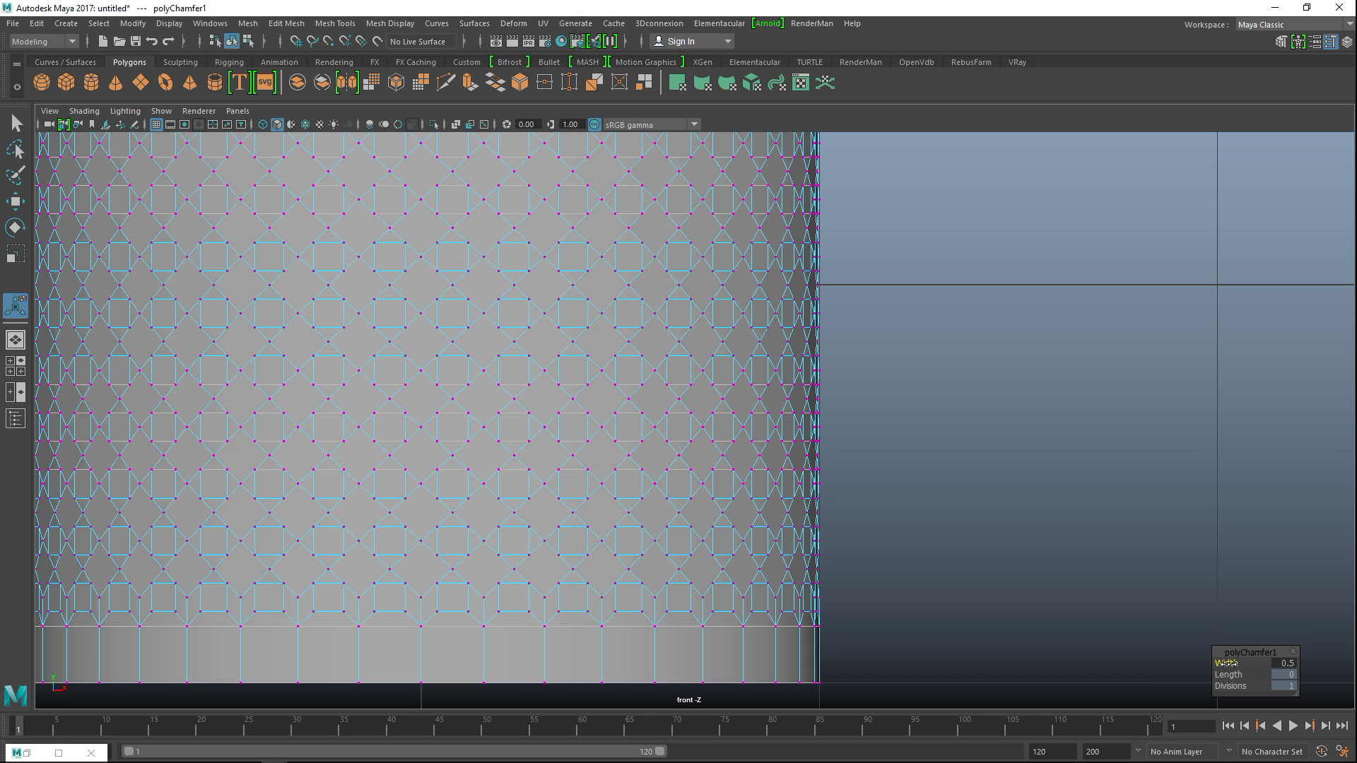
mouse_move(1228, 663)
left_mouse_down()
mouse_move(1244, 664)
mouse_move(1216, 664)
mouse_move(1244, 665)
mouse_move(1230, 666)
left_mouse_up()
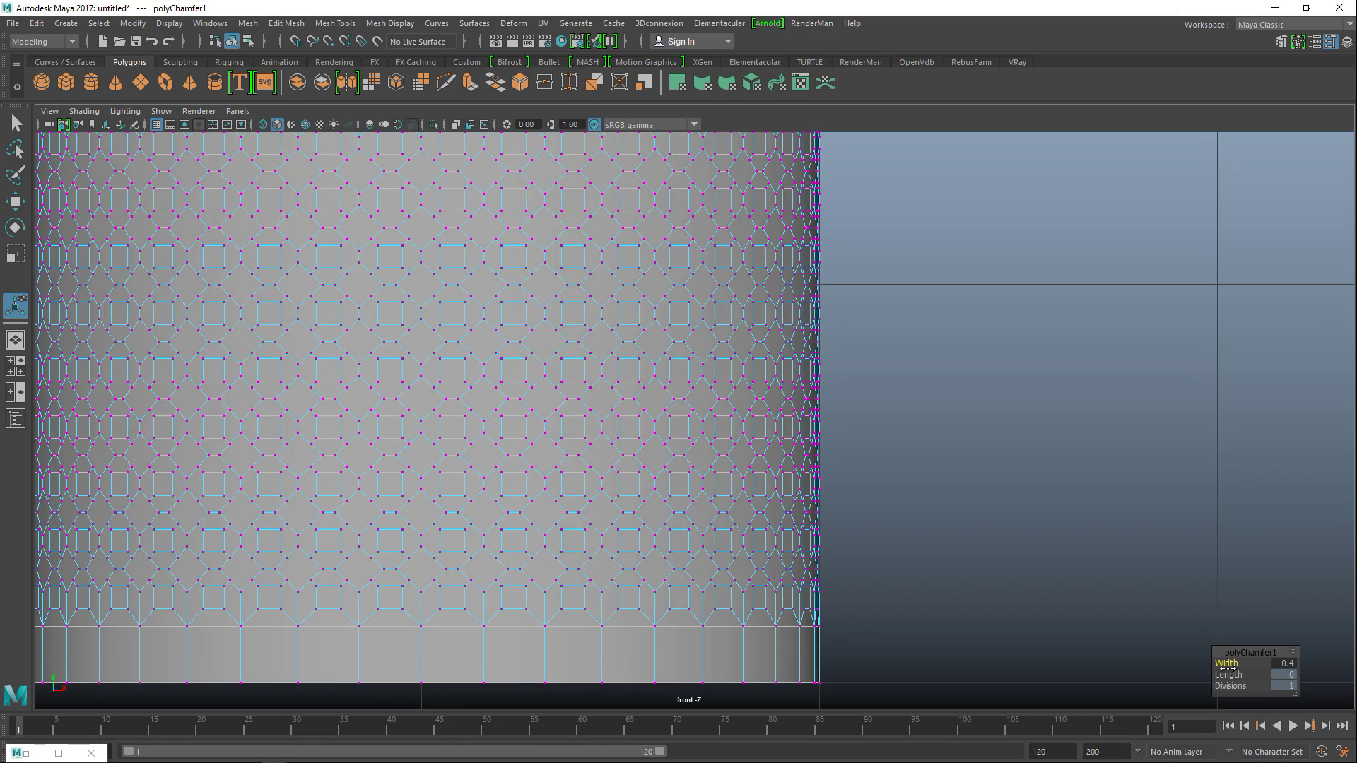
left_click_drag(1230, 670, 1227, 674)
left_click(1284, 663)
key("Return")
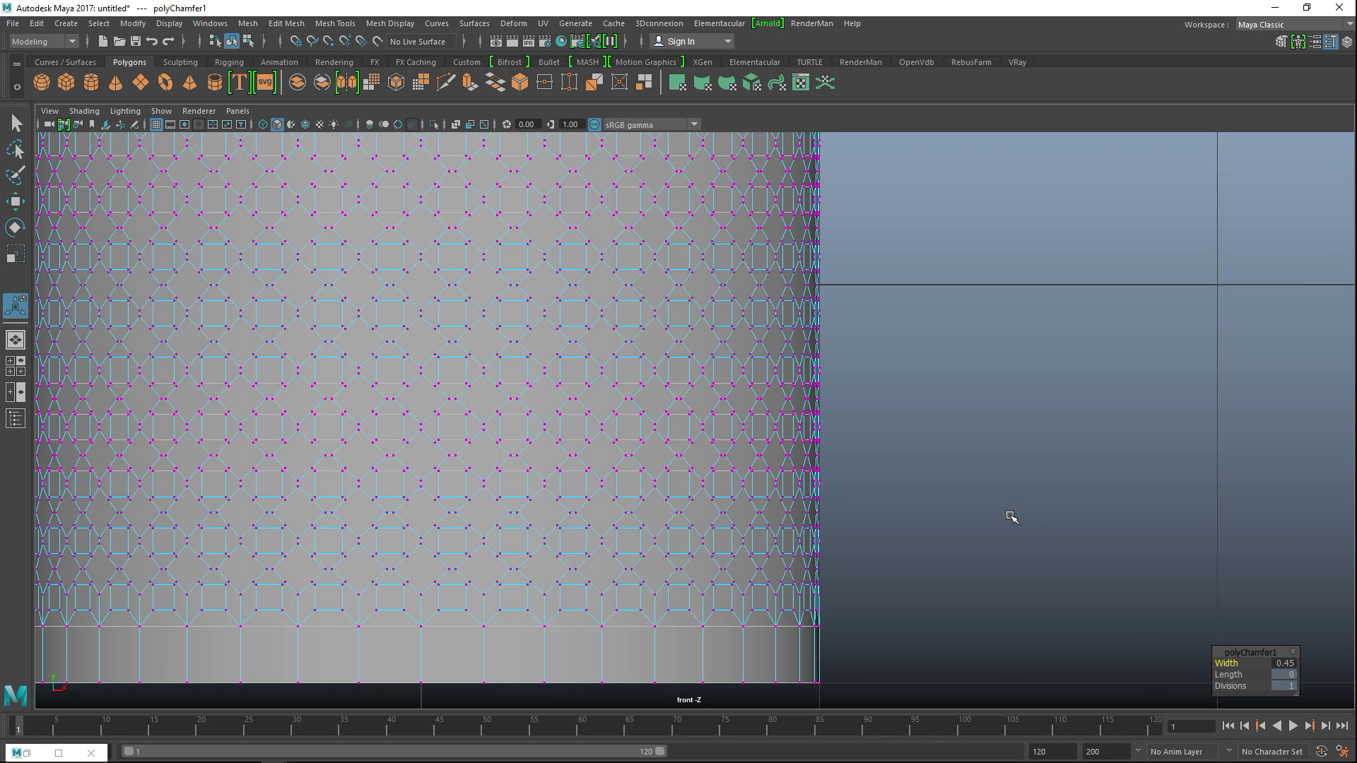
Step: Bevel the top and bottom rim edge loops of the cylinder, working in the perspective view
left_click(11, 369)
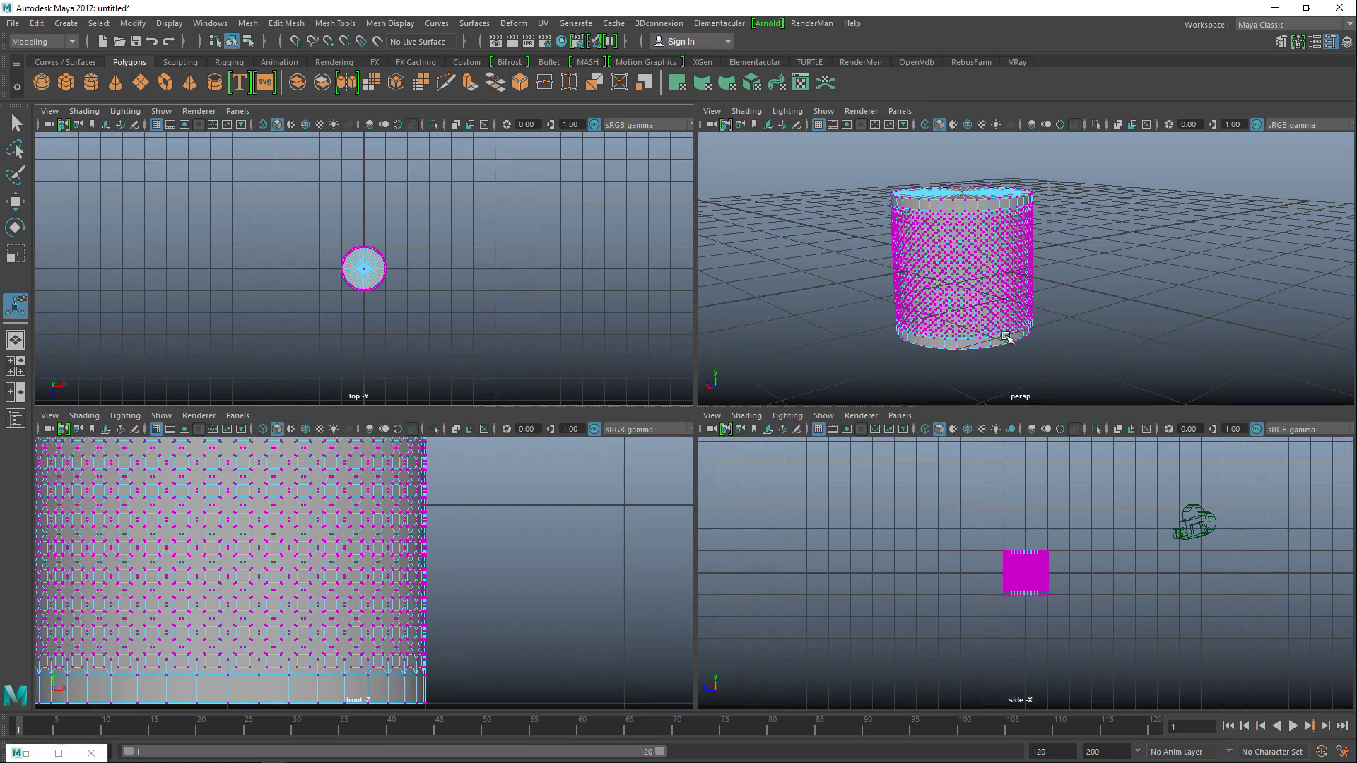
key("space")
scroll(876, 446, "up", 4)
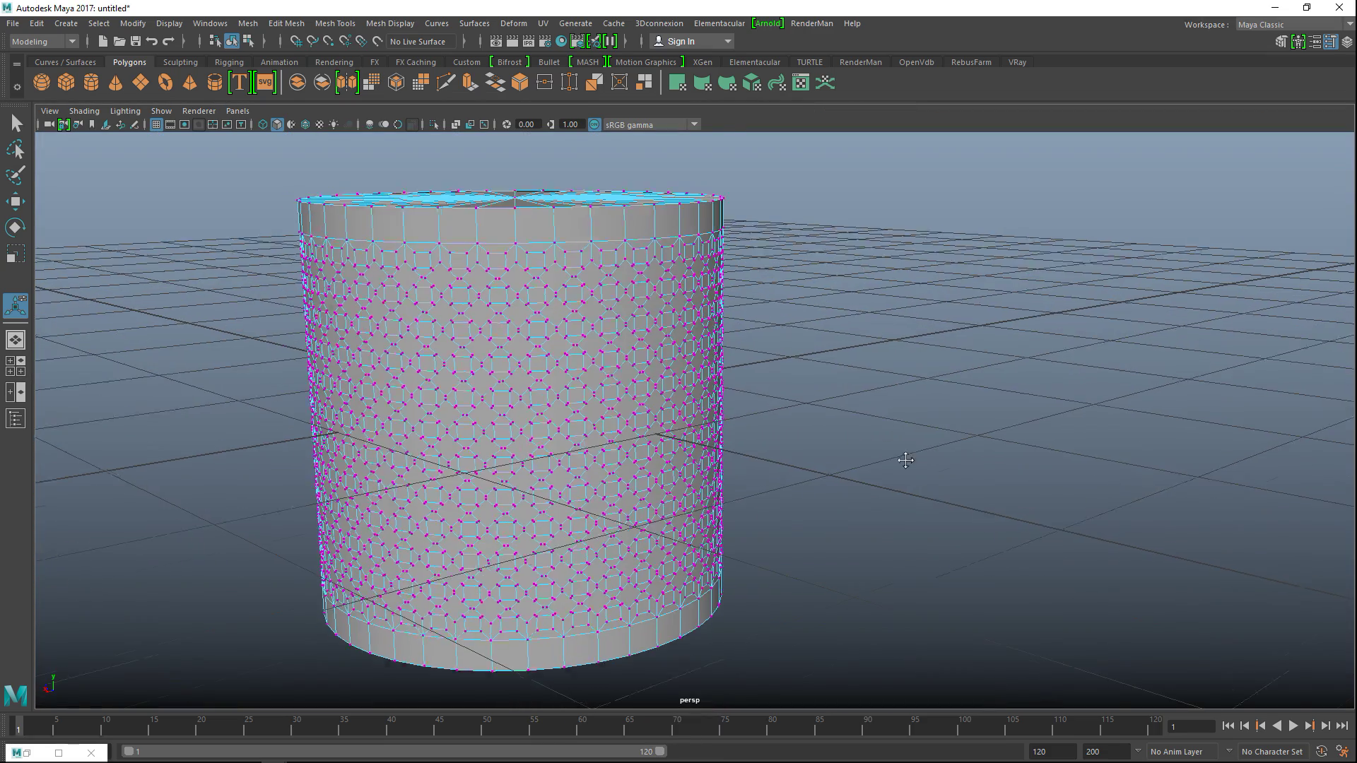
middle_click_drag(905, 460, 973, 494, "alt")
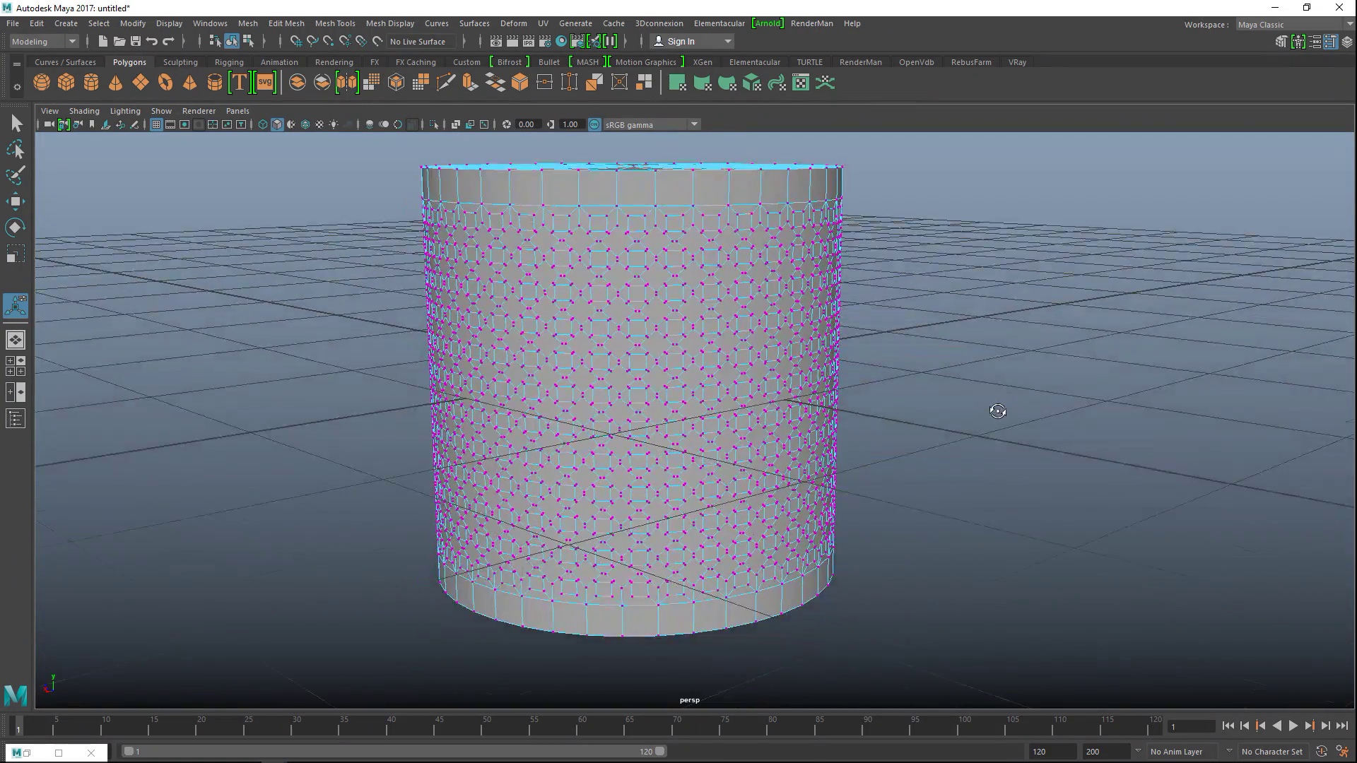
mouse_move(997, 411)
left_mouse_down("alt")
mouse_move(990, 464)
mouse_move(982, 420)
left_mouse_up("alt")
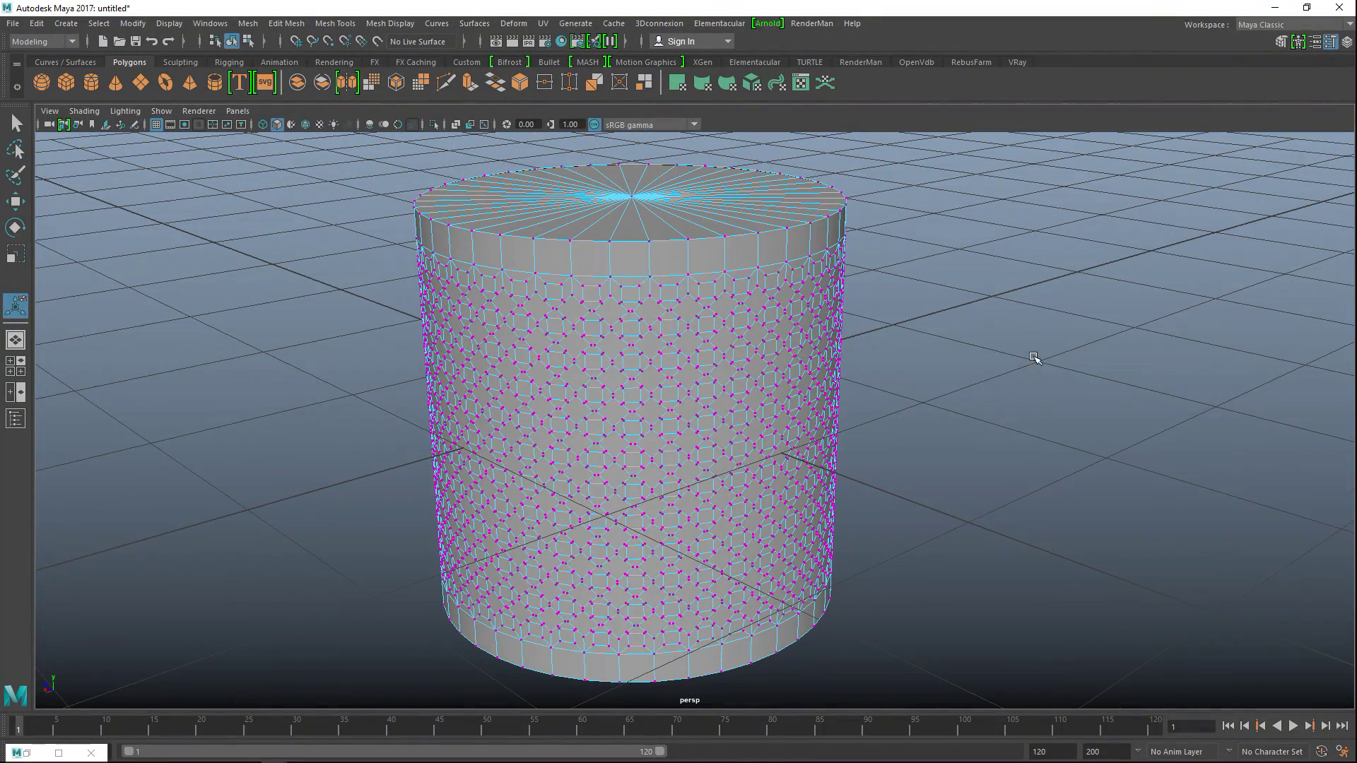
right_click_drag(622, 264, 638, 227)
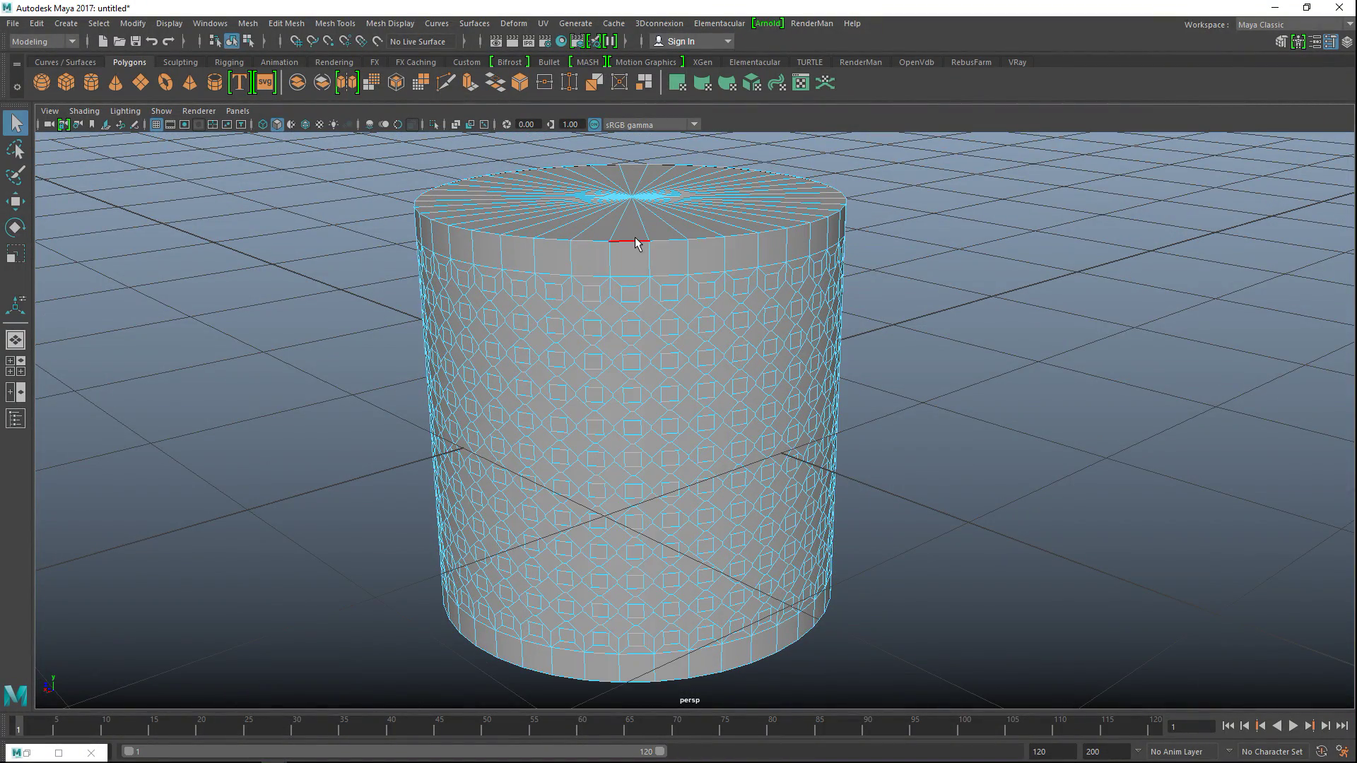
double_click(636, 243)
left_click_drag(906, 427, 909, 340, "alt")
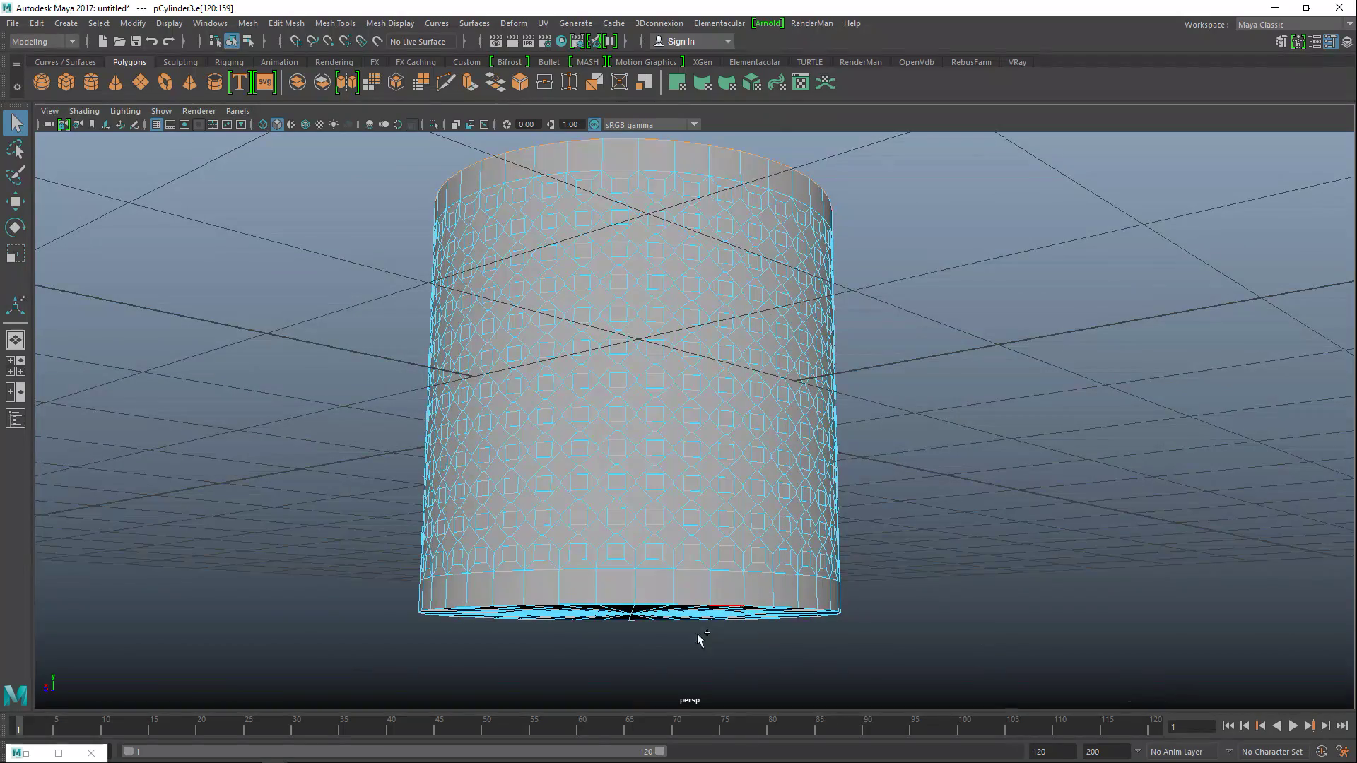
double_click(667, 604)
left_click_drag(903, 541, 940, 671, "alt")
left_click(286, 24)
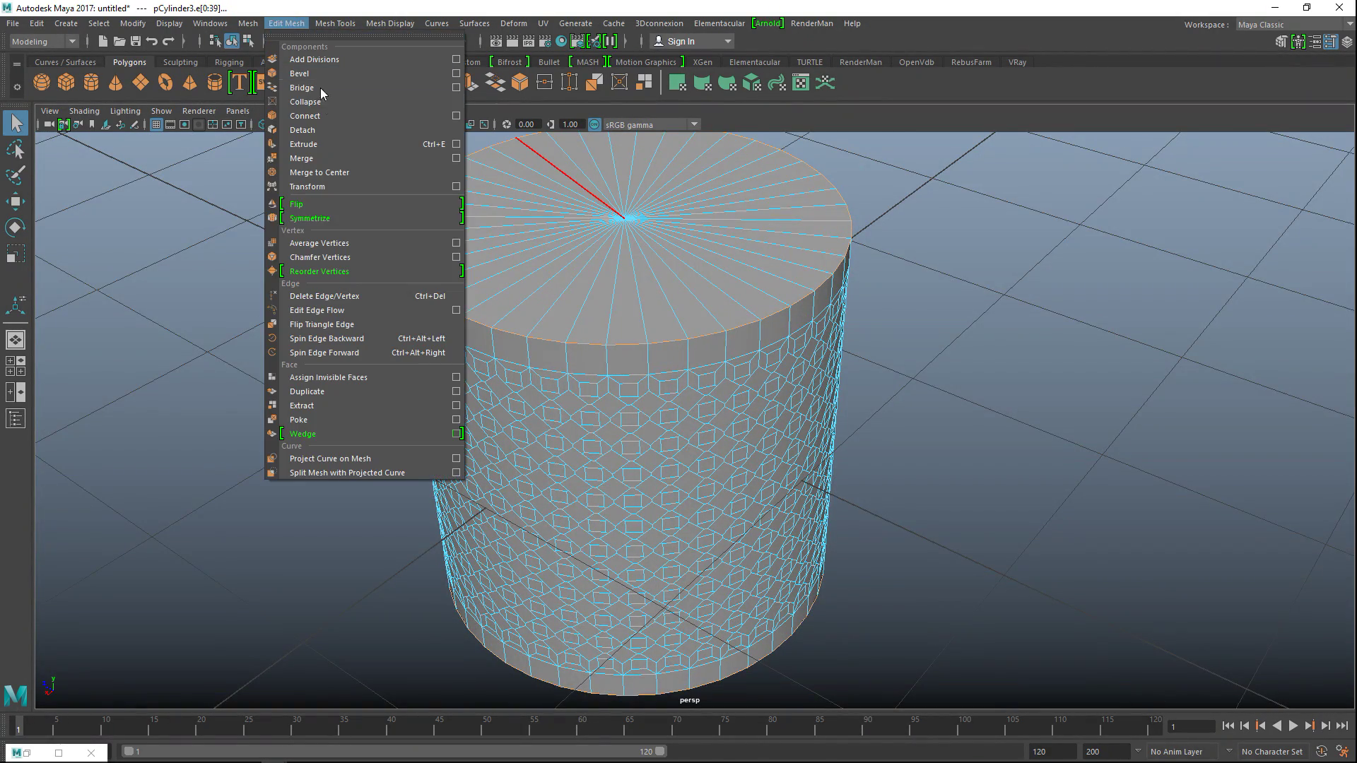
left_click(324, 75)
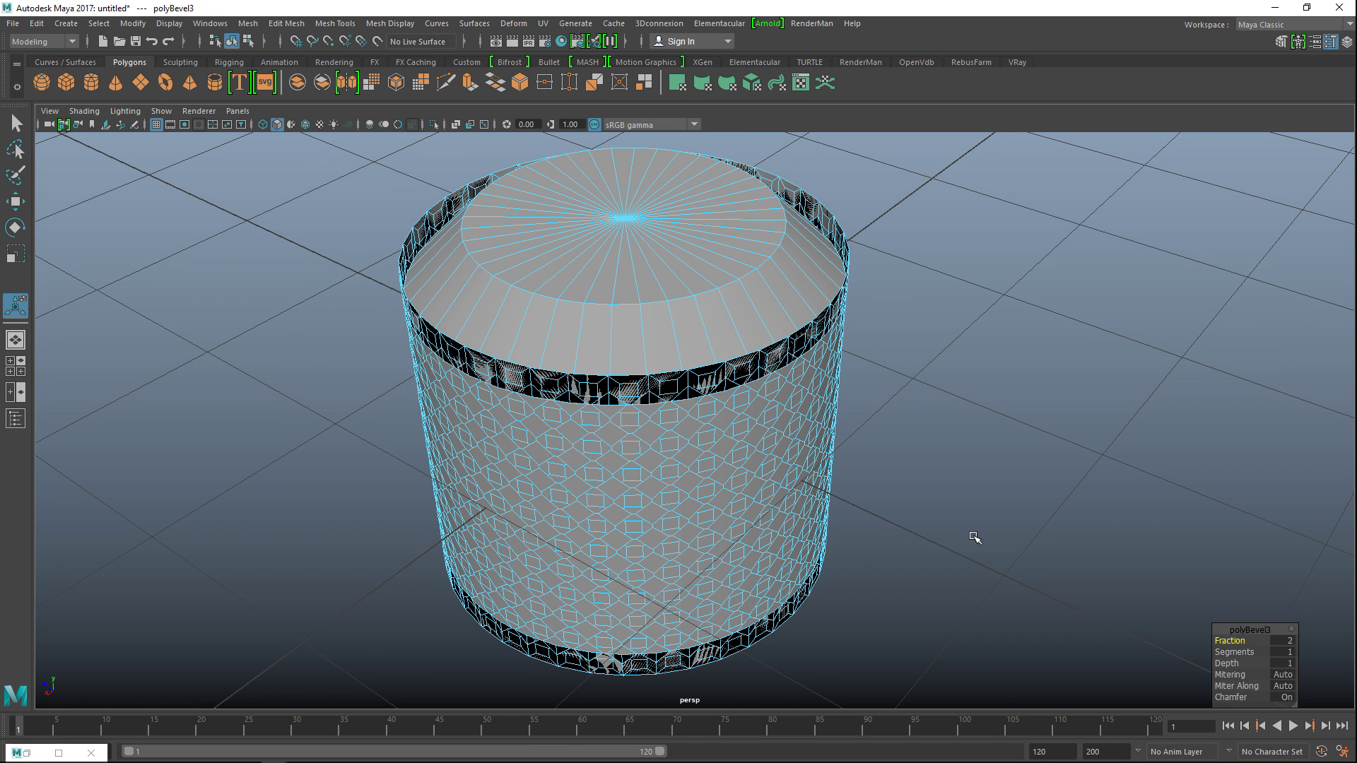
Step: Set the rim bevel's Fraction to 0.5 and Segments to 11, after trying 0.1 and 5
left_click(1283, 641)
key("Return")
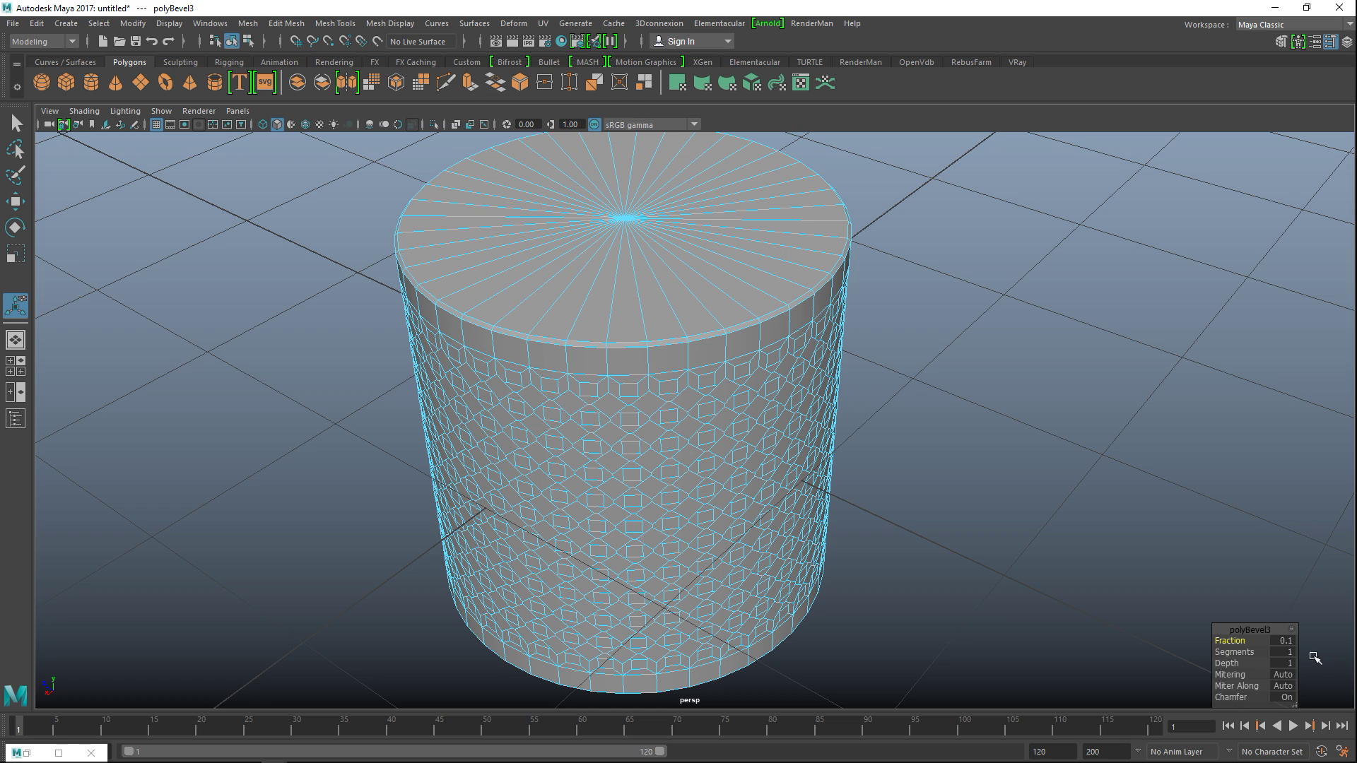
left_click(1280, 652)
key("Return")
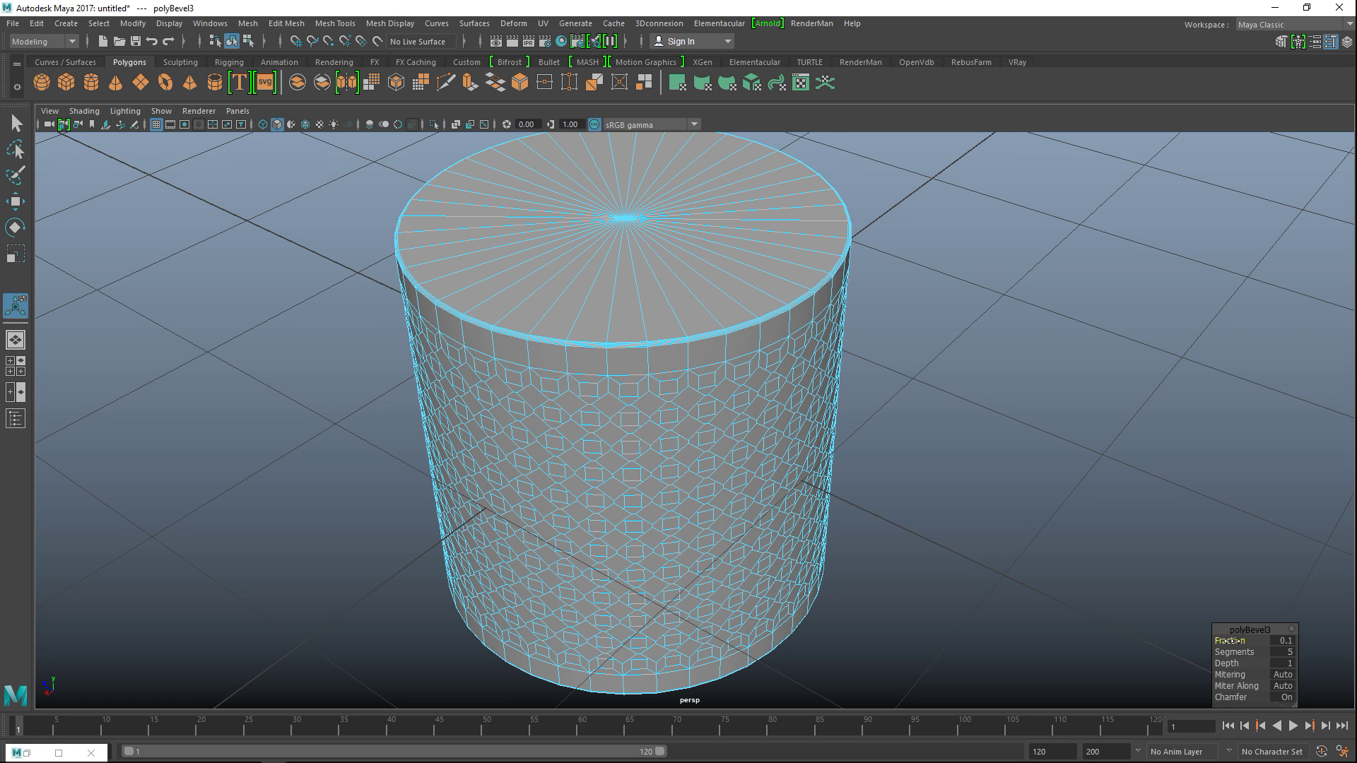
left_click_drag(1231, 642, 1233, 643)
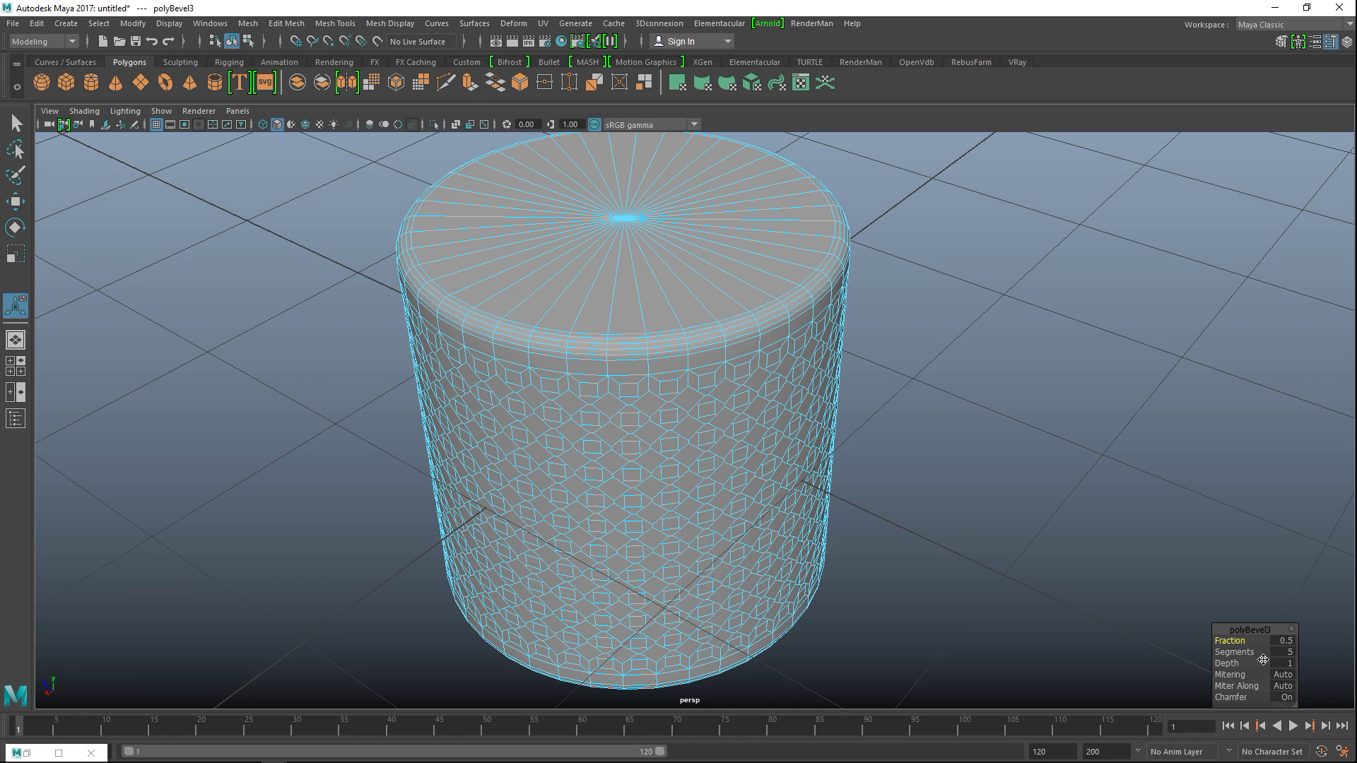
left_click_drag(1247, 657, 1191, 627)
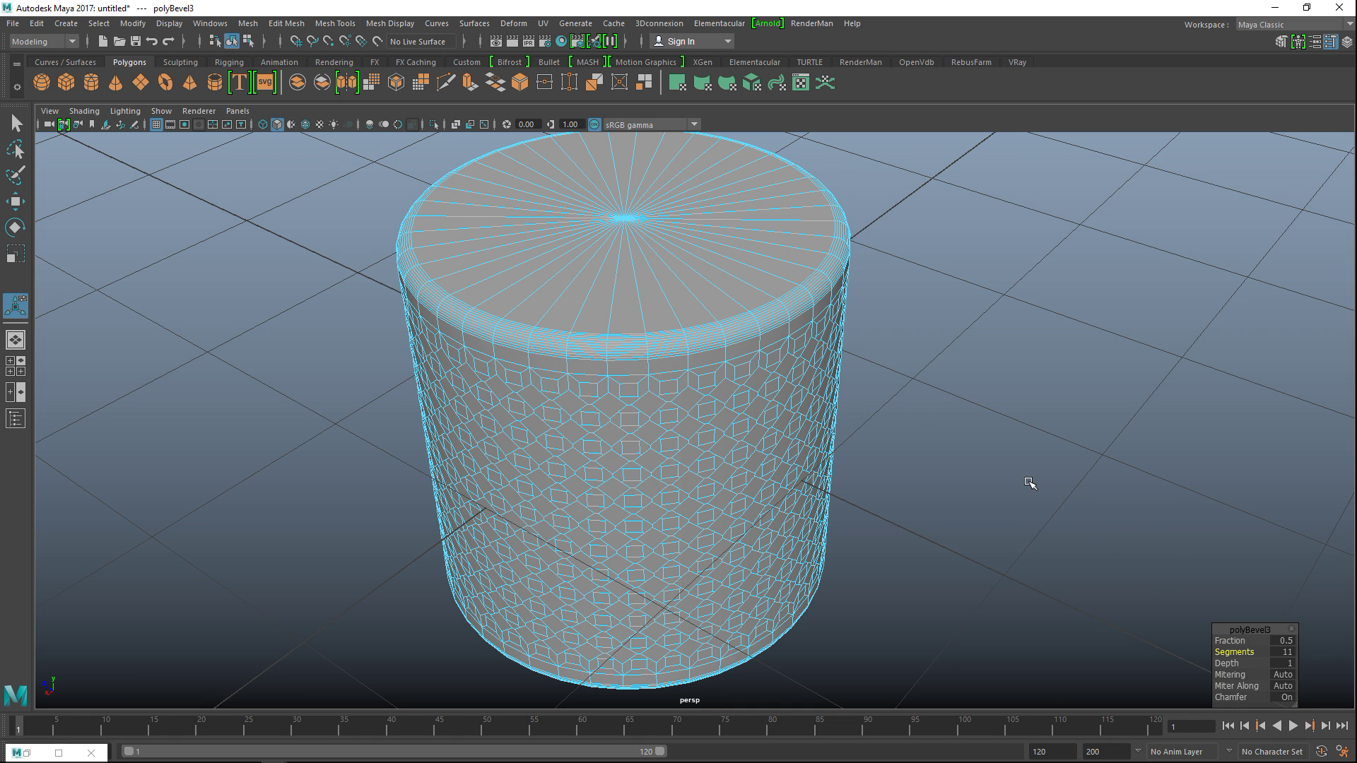
Step: Switch the cylinder to face selection with a closer view of the pattern on its upper side
left_click_drag(1003, 504, 990, 468, "alt")
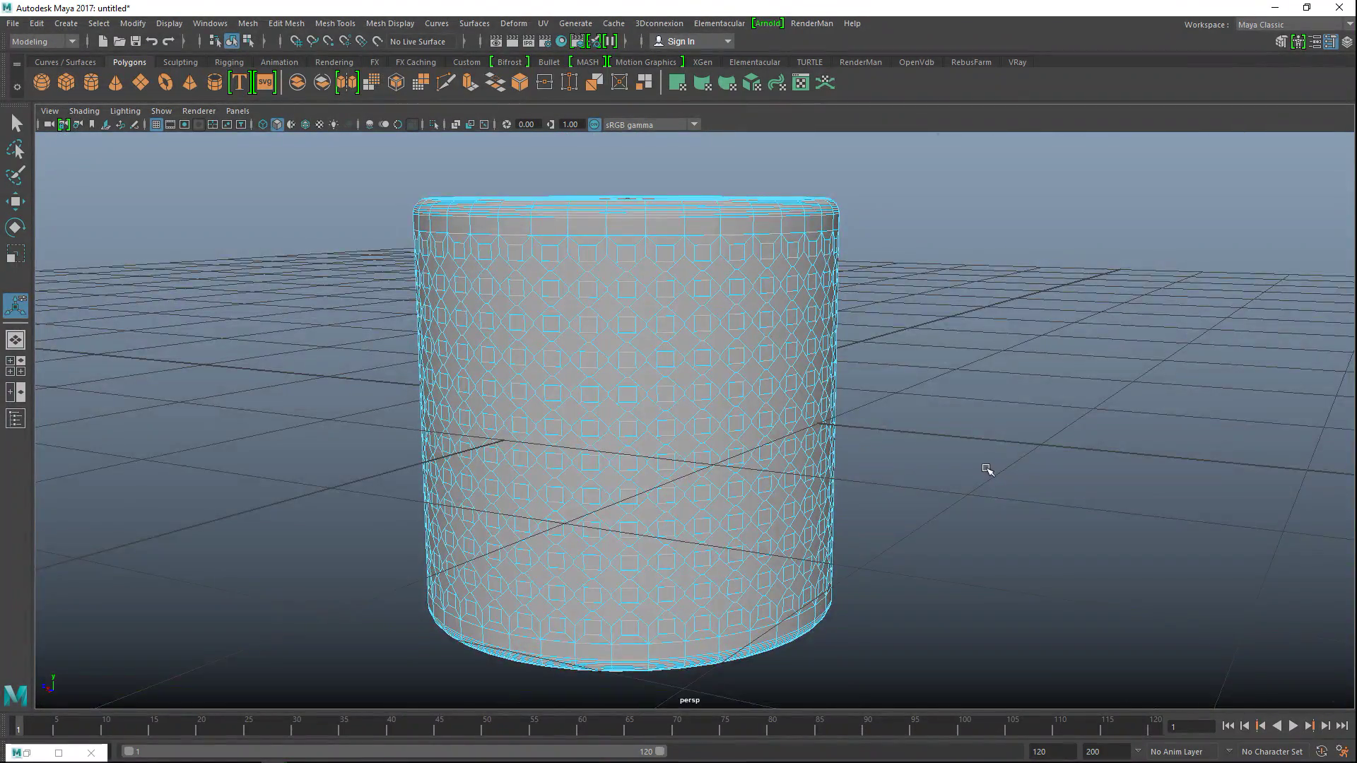
middle_click_drag(987, 469, 1033, 532, "alt")
scroll(1018, 548, "up", 3)
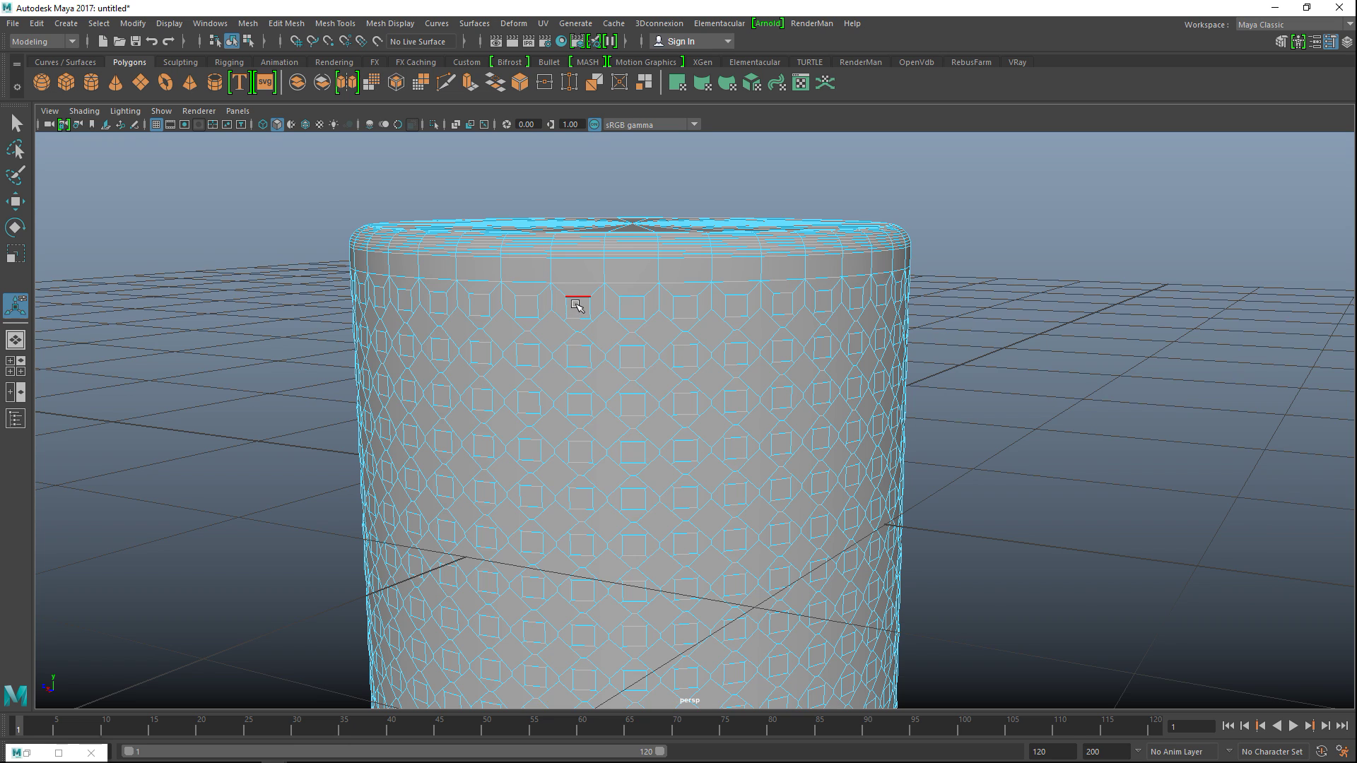
right_click_drag(577, 306, 568, 359)
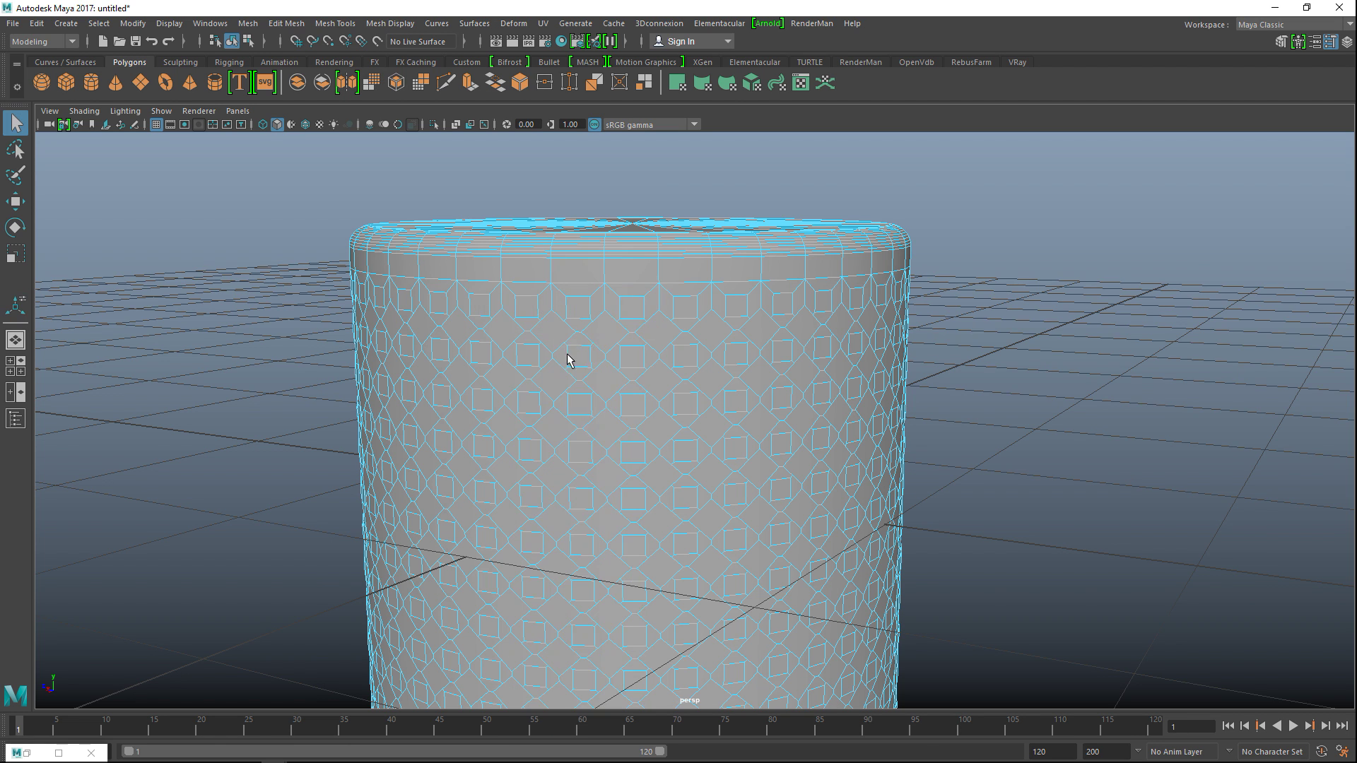
Step: Try selecting two parallel diagonal lines of diamond faces across the cylinder's side, leaving a gap between them
left_click(555, 333)
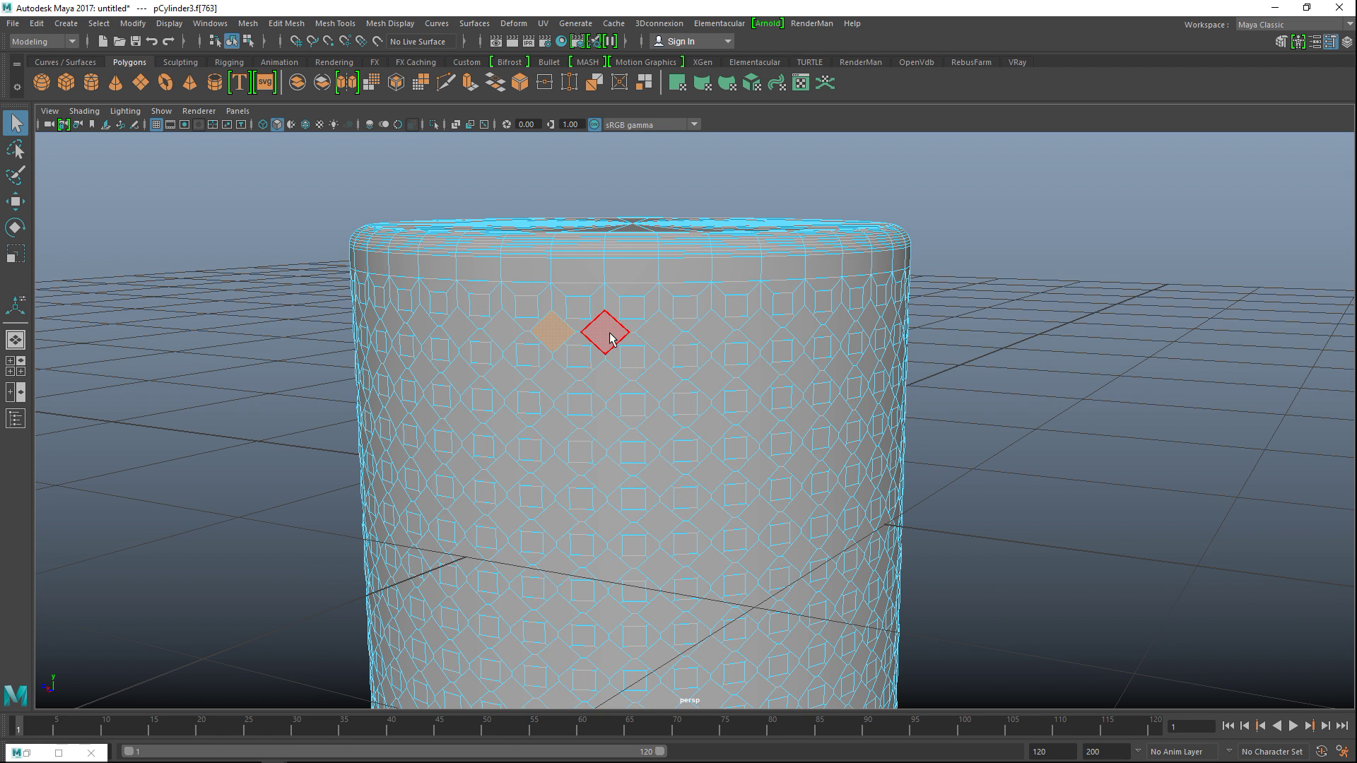
left_click(610, 338)
left_click(658, 332)
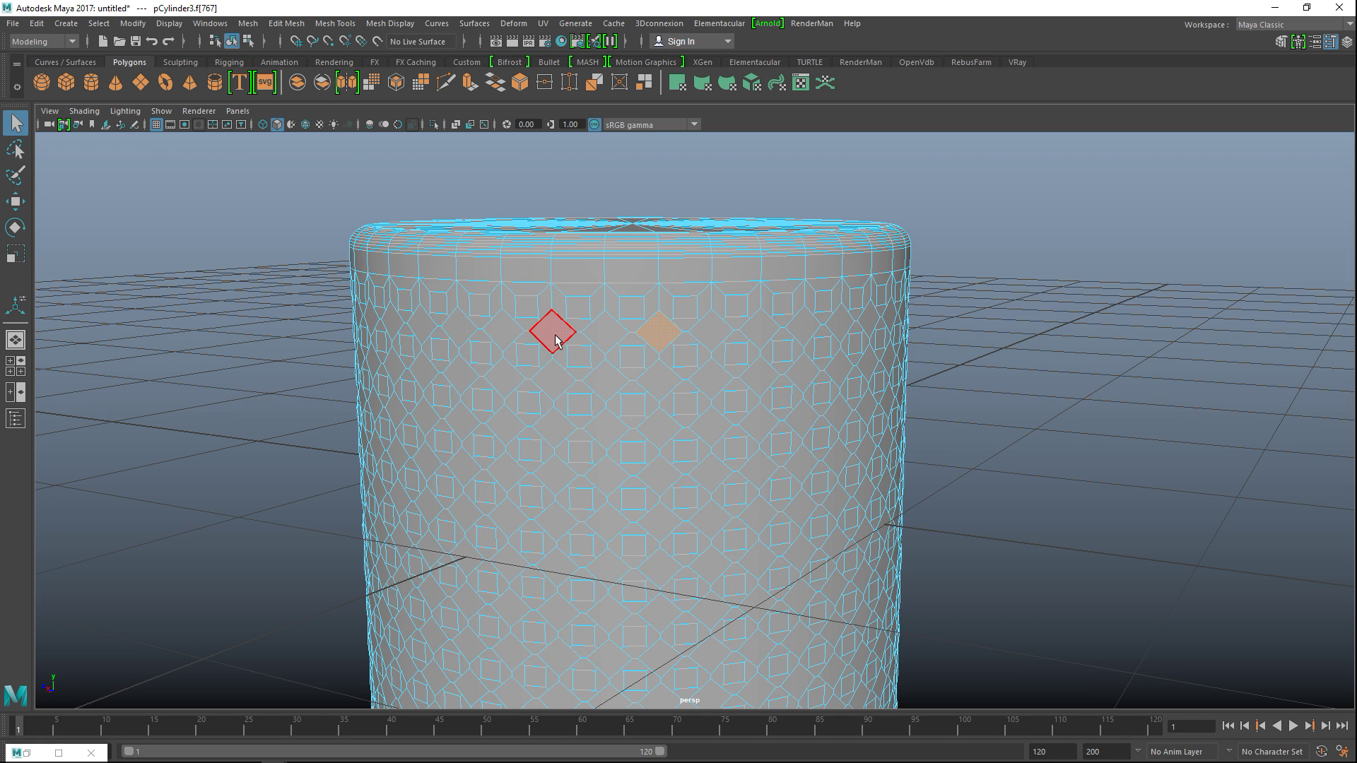
left_click(555, 338)
left_click(609, 386, "shift")
left_click(661, 431, "shift")
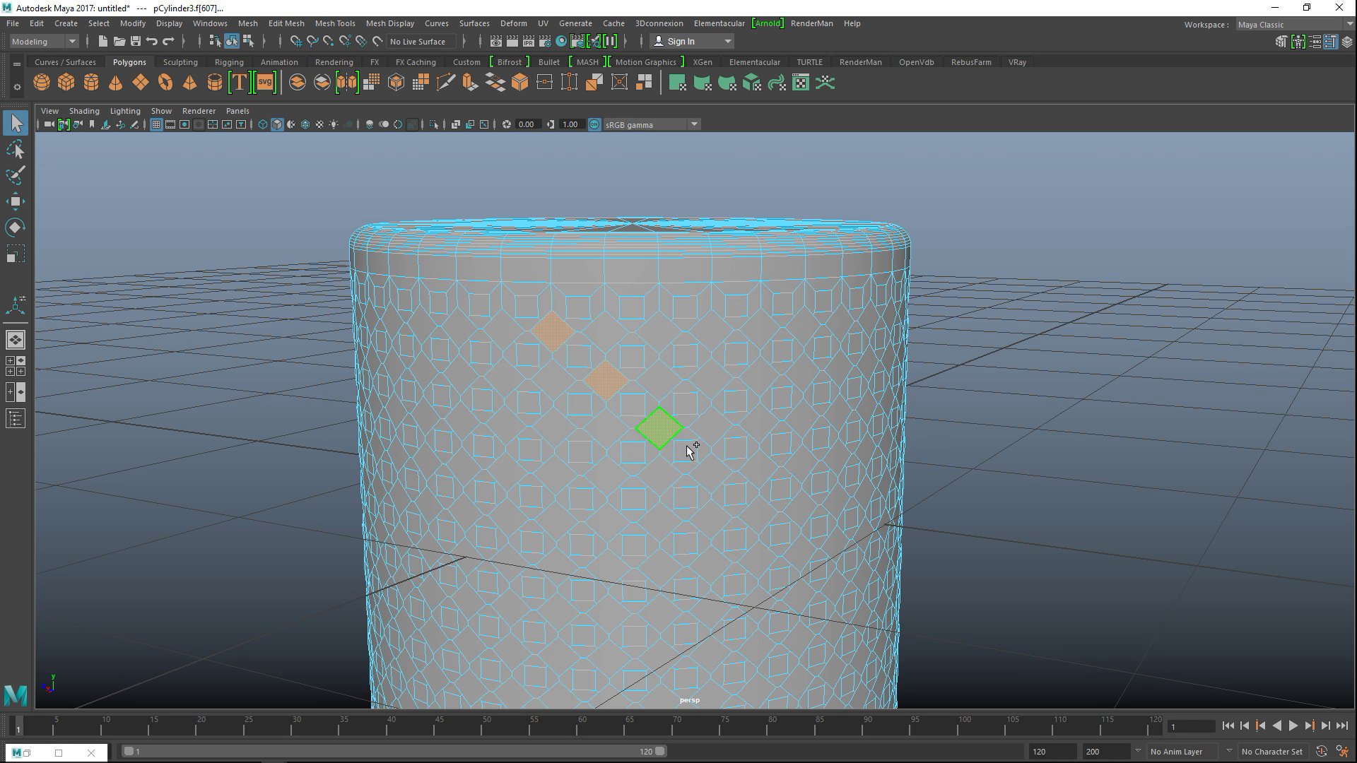
left_click(719, 472, "shift")
left_click(764, 524, "shift")
left_click(660, 329, "shift")
left_click(710, 382, "shift")
left_click(756, 420, "shift")
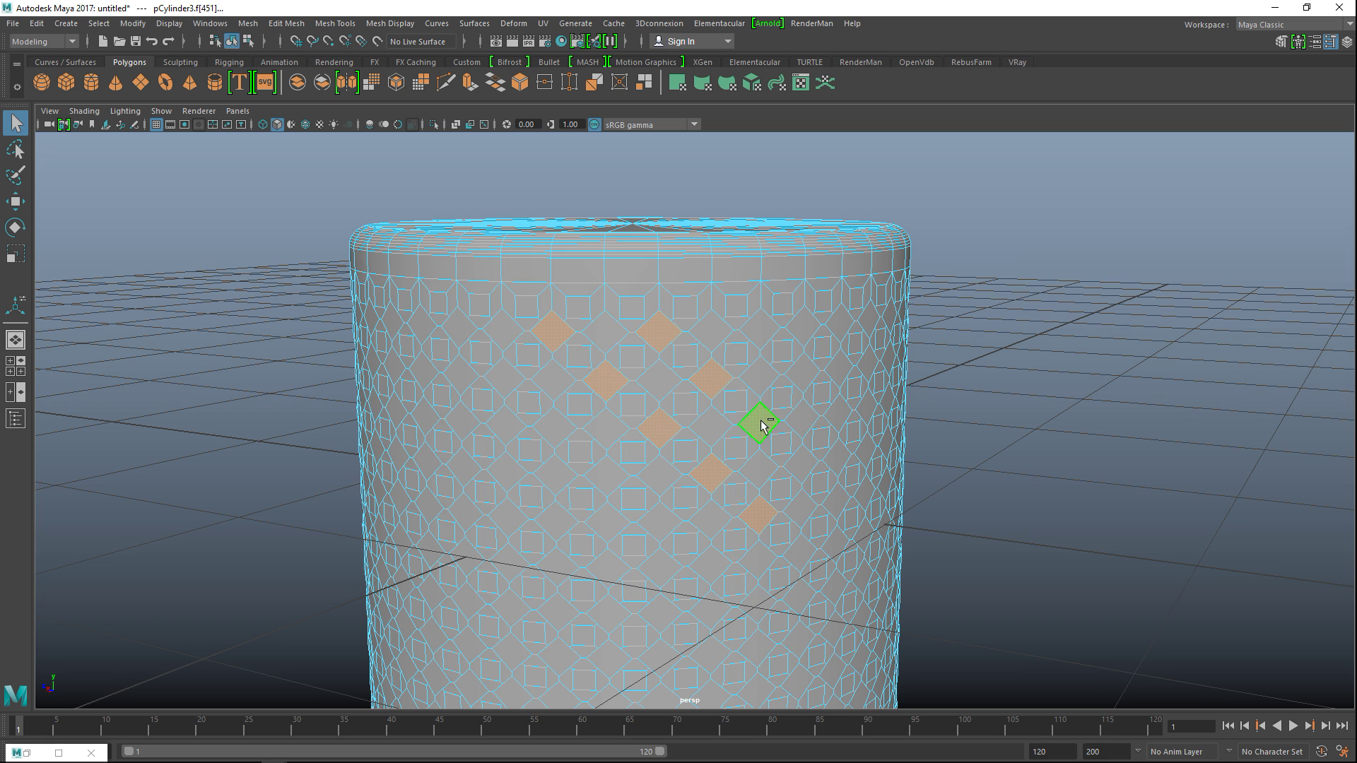
left_click(805, 467, "shift")
Step: Select alternating diamond faces in parallel diagonal lines across the front half of the cylinder's side, leaving gaps between them
left_click(631, 343)
left_click(581, 389, "shift")
left_click(554, 336, "shift")
left_click(606, 387, "shift")
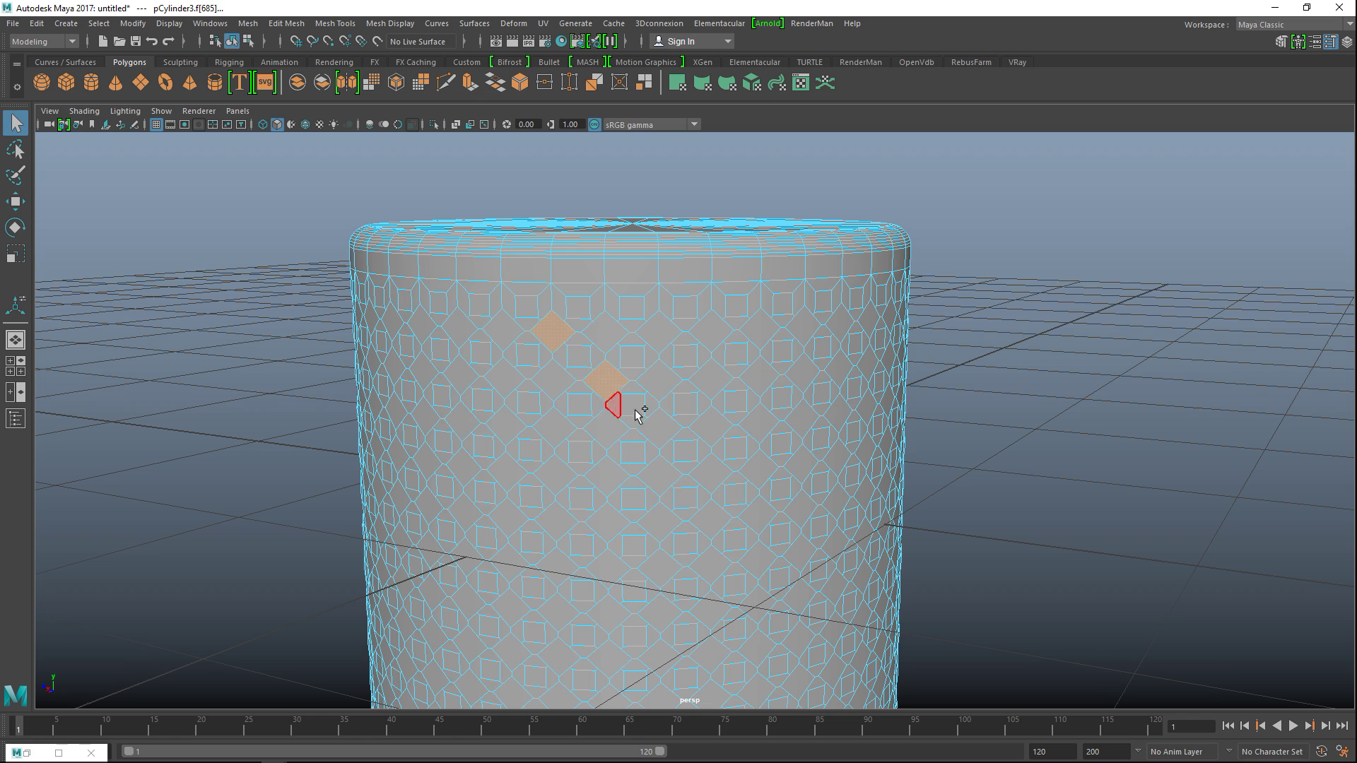
left_click(660, 440, "shift")
left_click(710, 474, "shift")
left_click(758, 518, "shift")
left_click(659, 330, "shift")
left_click(720, 391, "shift")
left_click(757, 424, "shift")
key("F9")
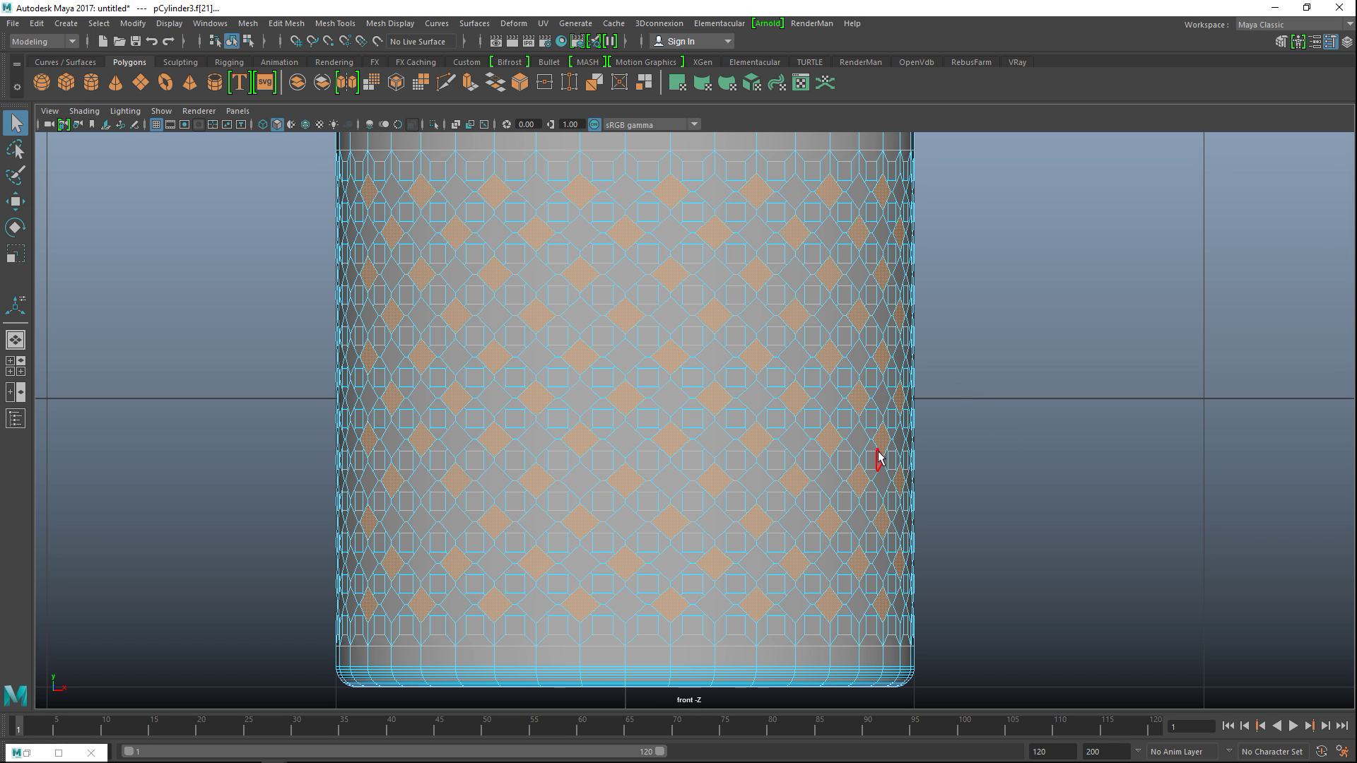
Step: In the perspective view, try extruding the selected diamond faces inward with a Thickness of -0.03, after trying -0.01
left_click(17, 369)
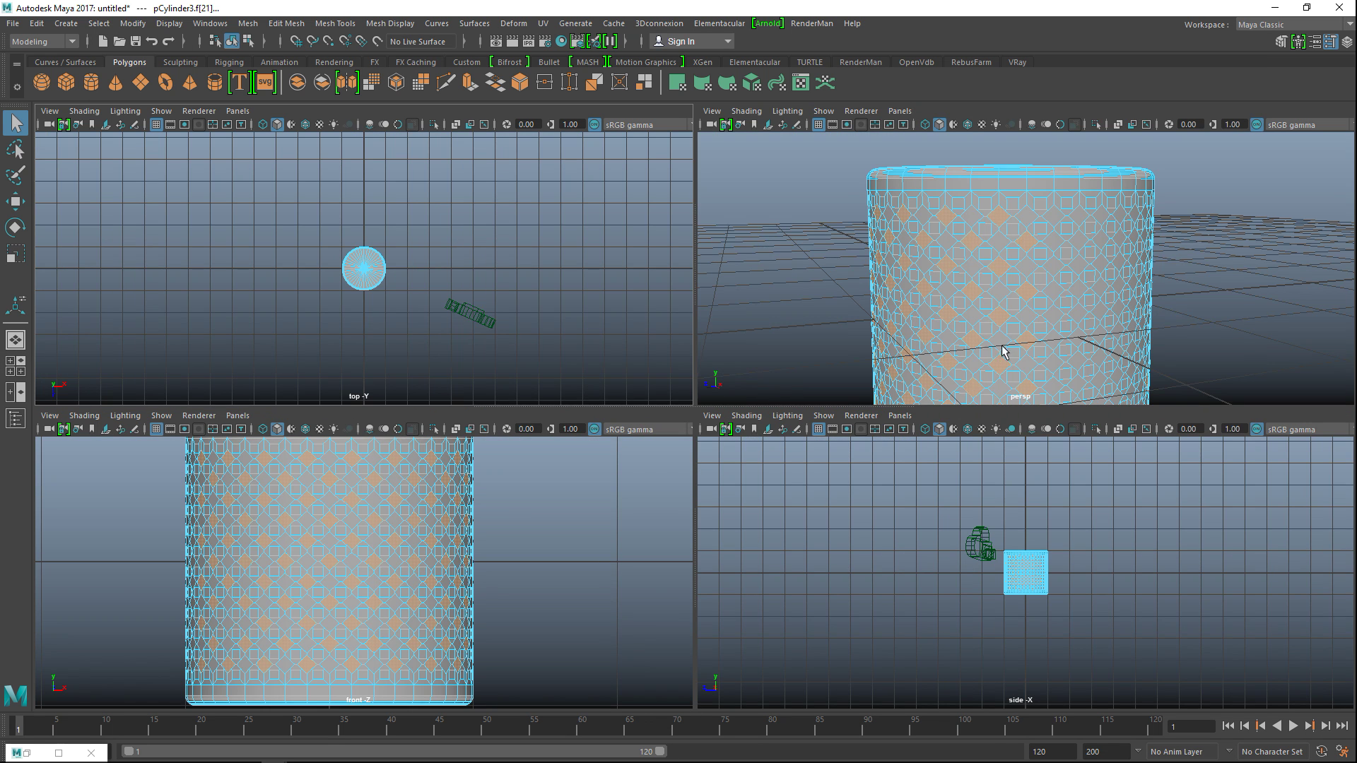
key("space")
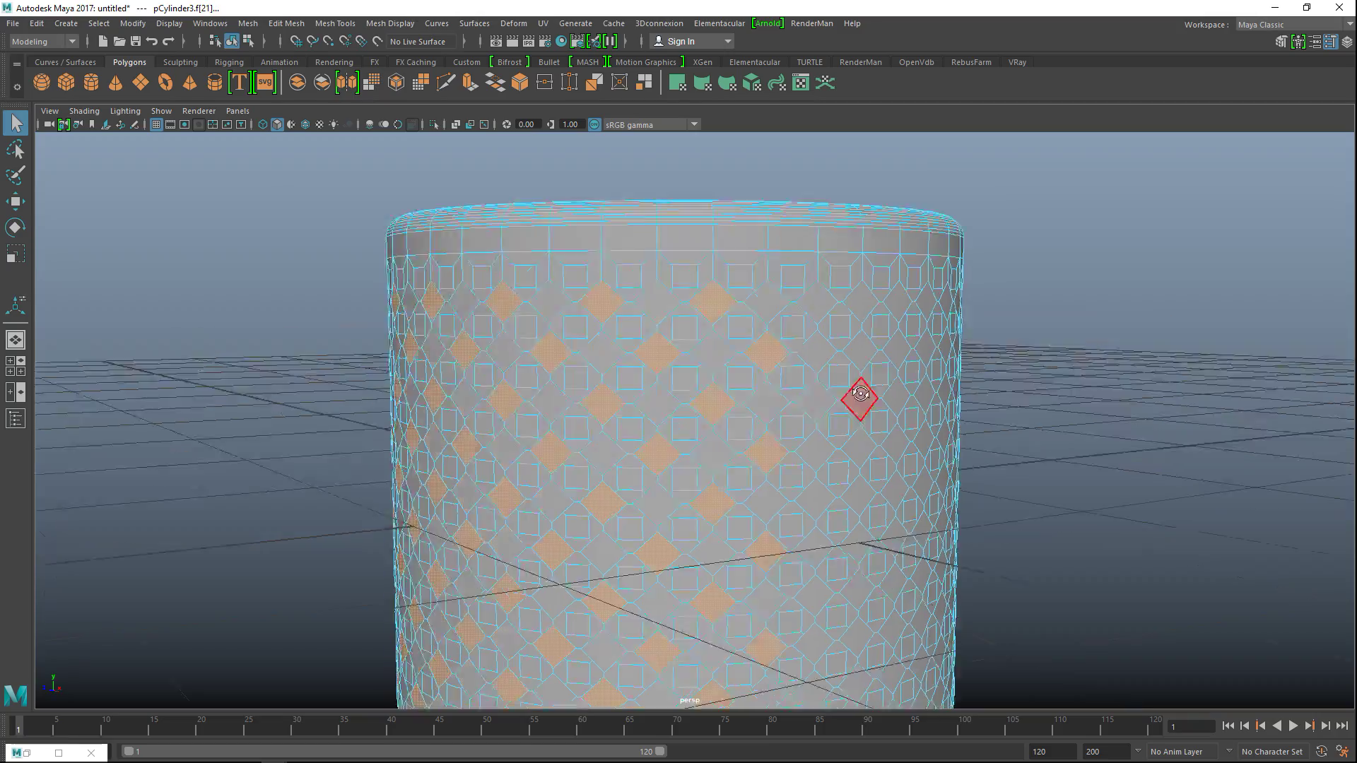
left_click_drag(864, 396, 903, 379, "alt")
mouse_move(902, 379)
middle_mouse_down("alt")
mouse_move(908, 356)
mouse_move(896, 366)
middle_mouse_up("alt")
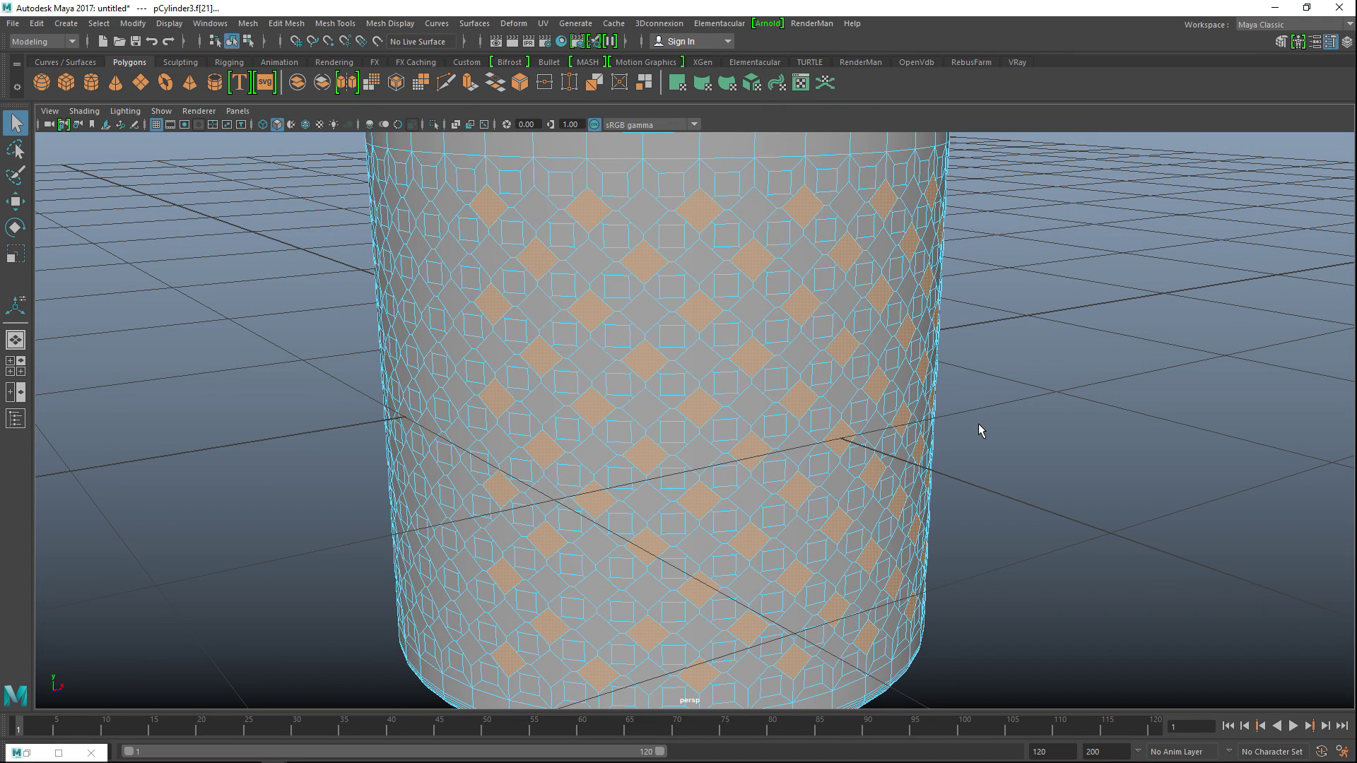
key("ctrl+e")
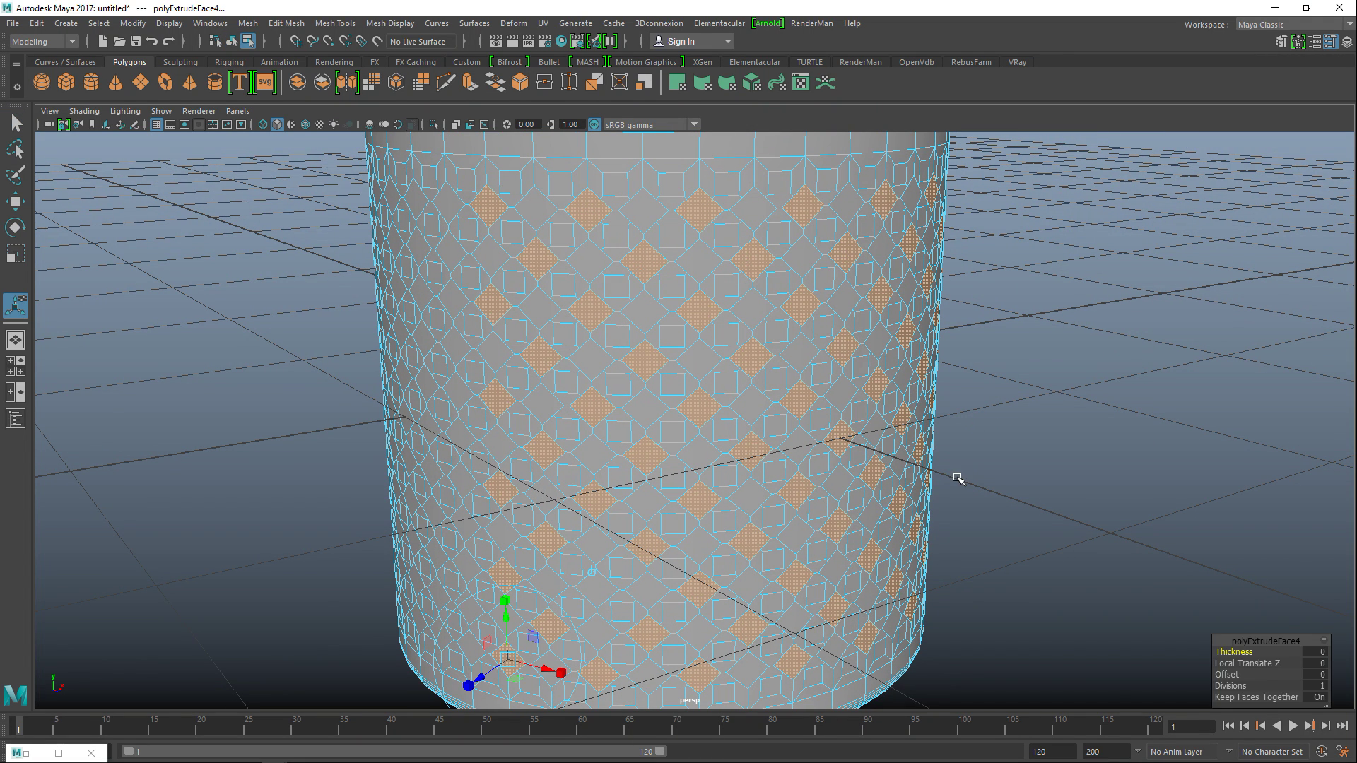
left_click(1312, 652)
key("Return")
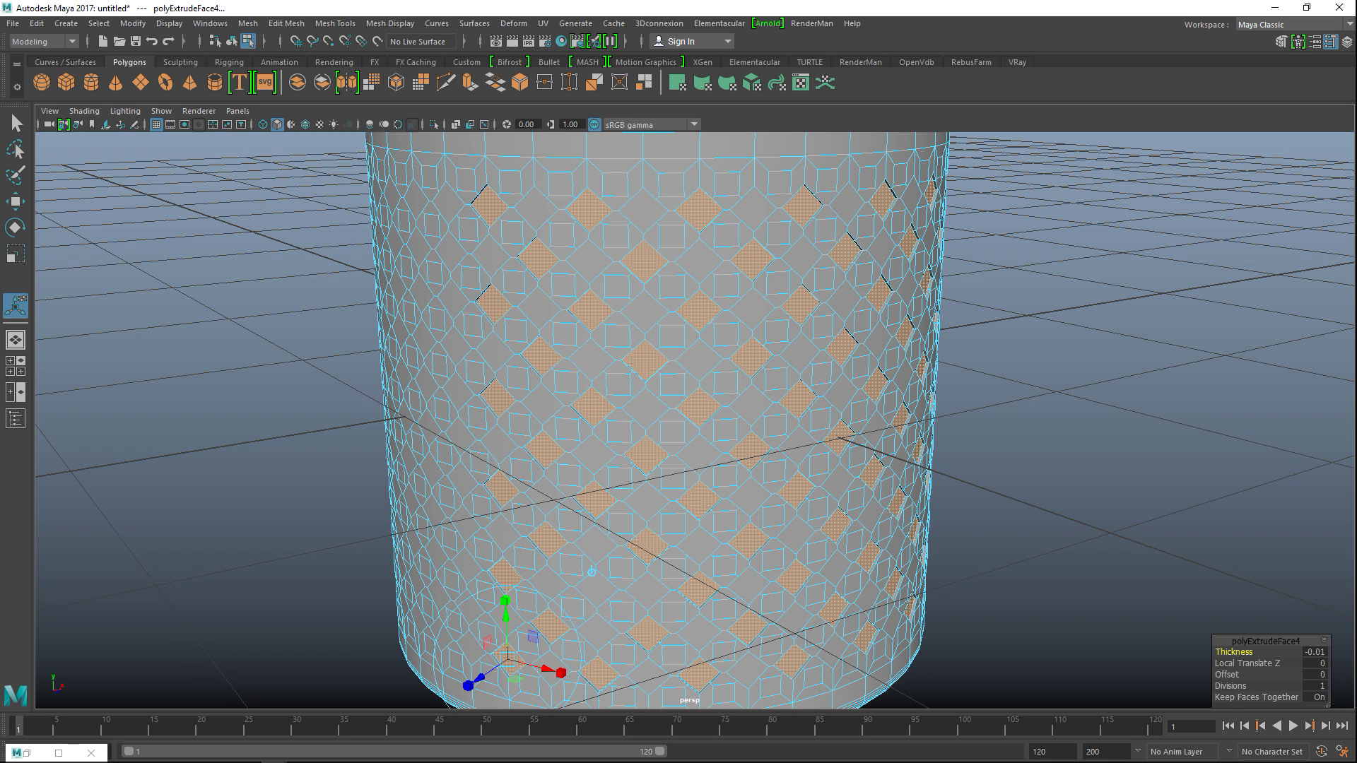
left_click(1315, 653)
key("Return")
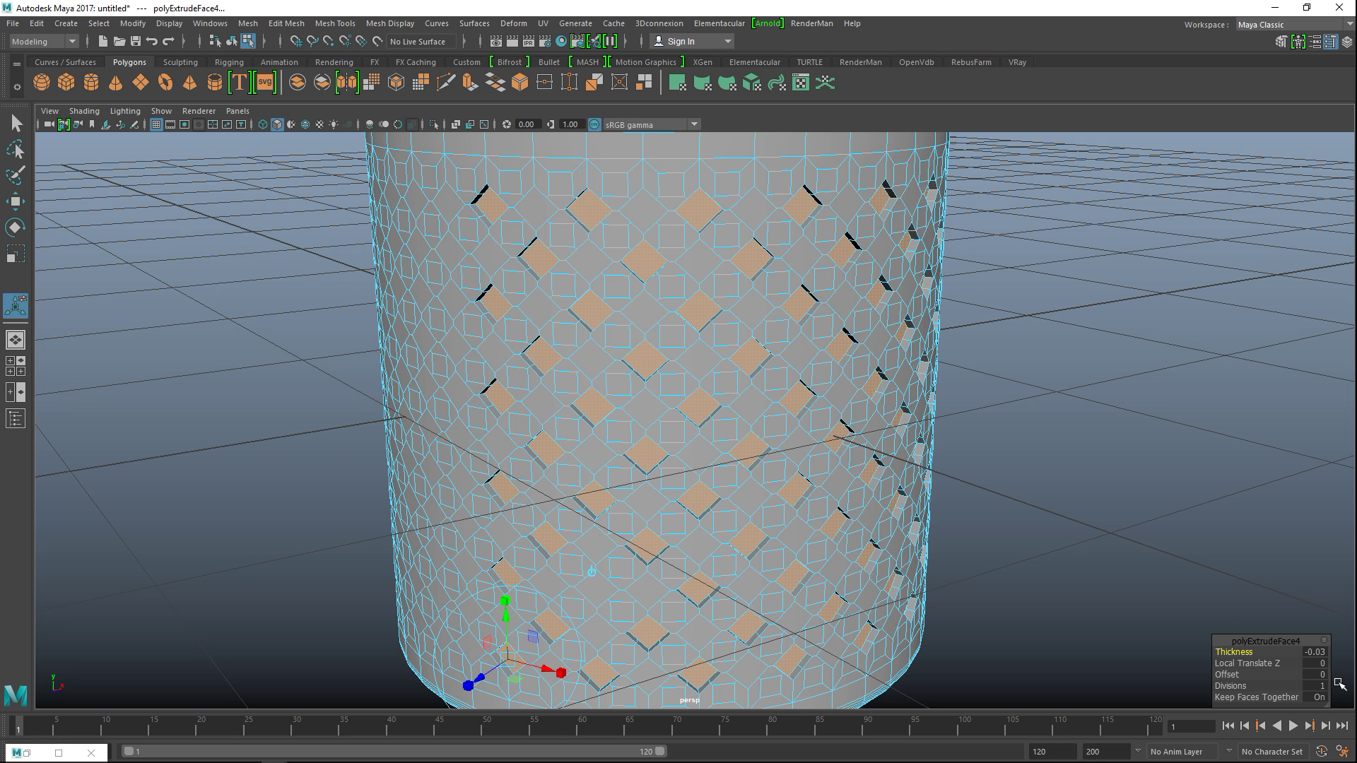
Step: Check the indented cylinder in smooth mesh preview, deselected, and return it to the unsmoothed display
right_click_drag(792, 264, 834, 249)
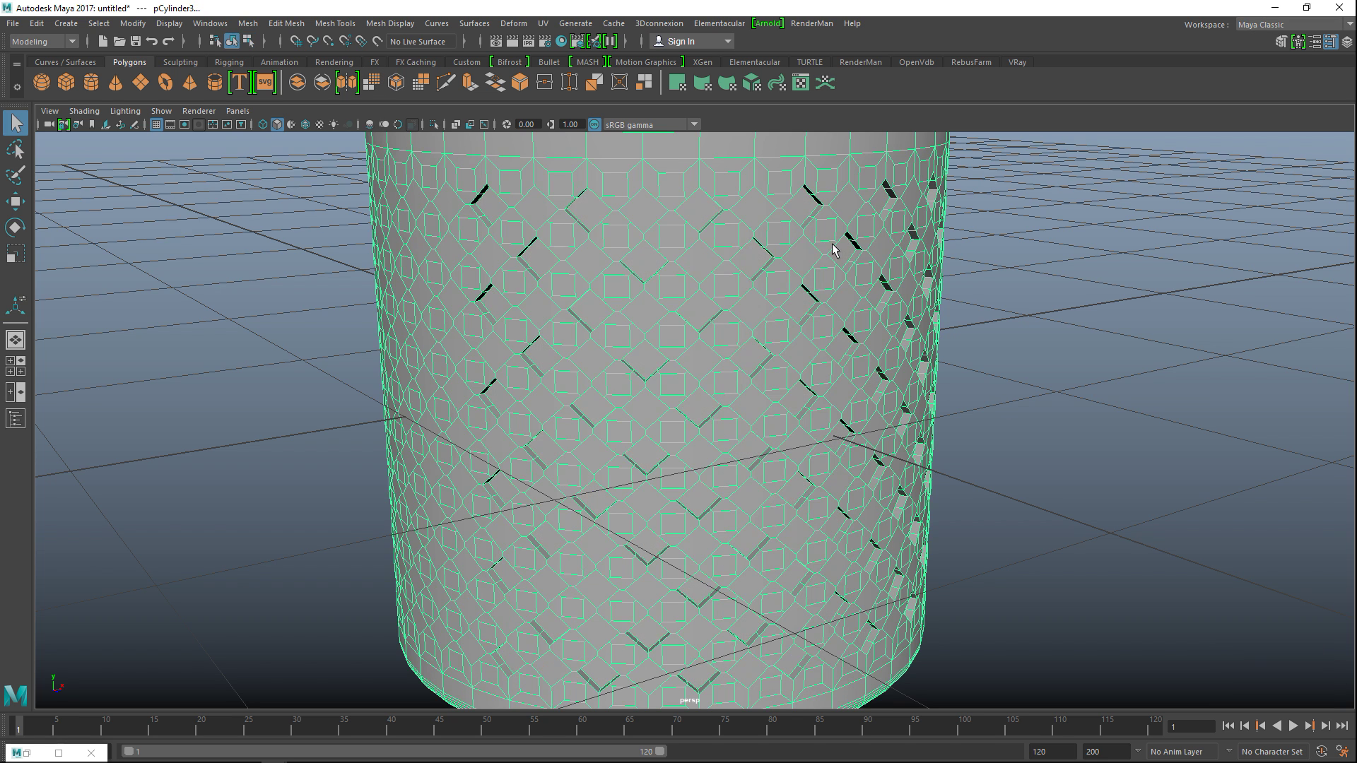
key("3")
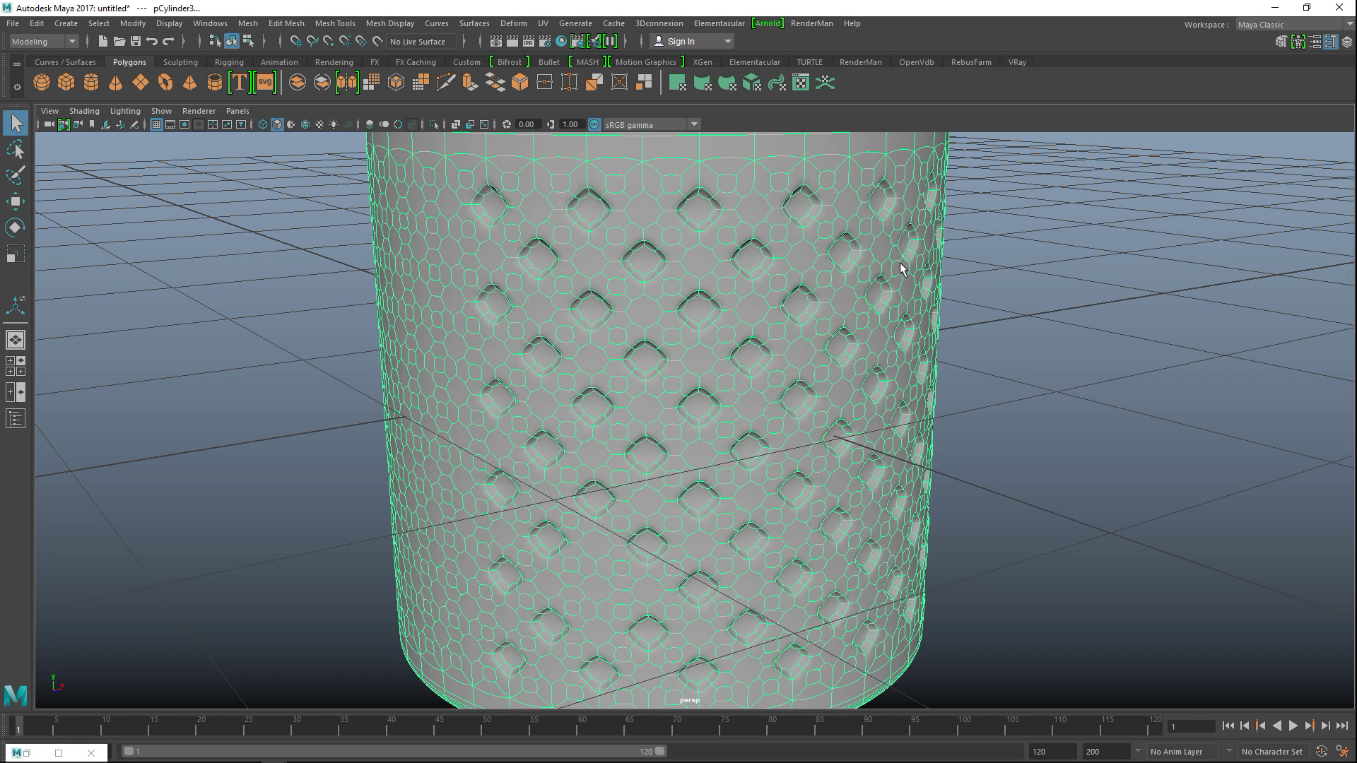
left_click(1029, 371)
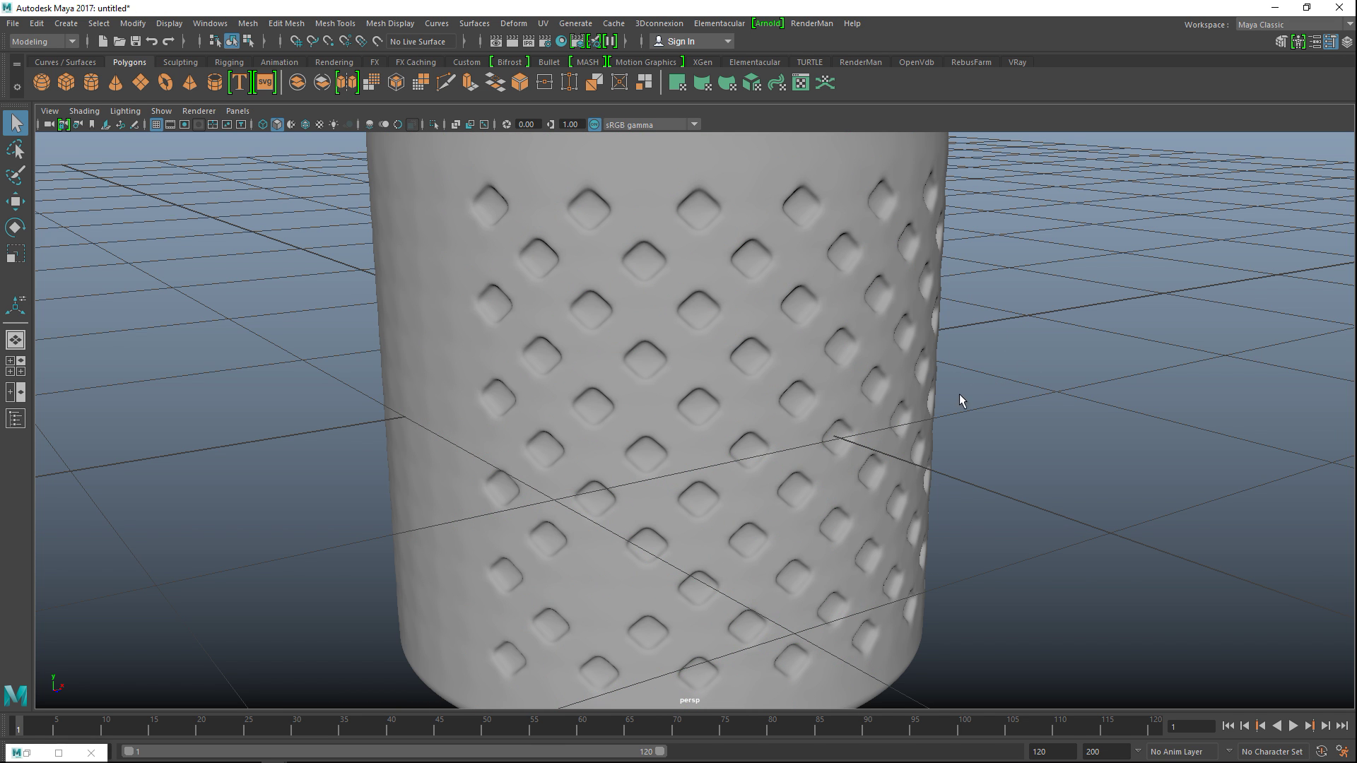
left_click(791, 335)
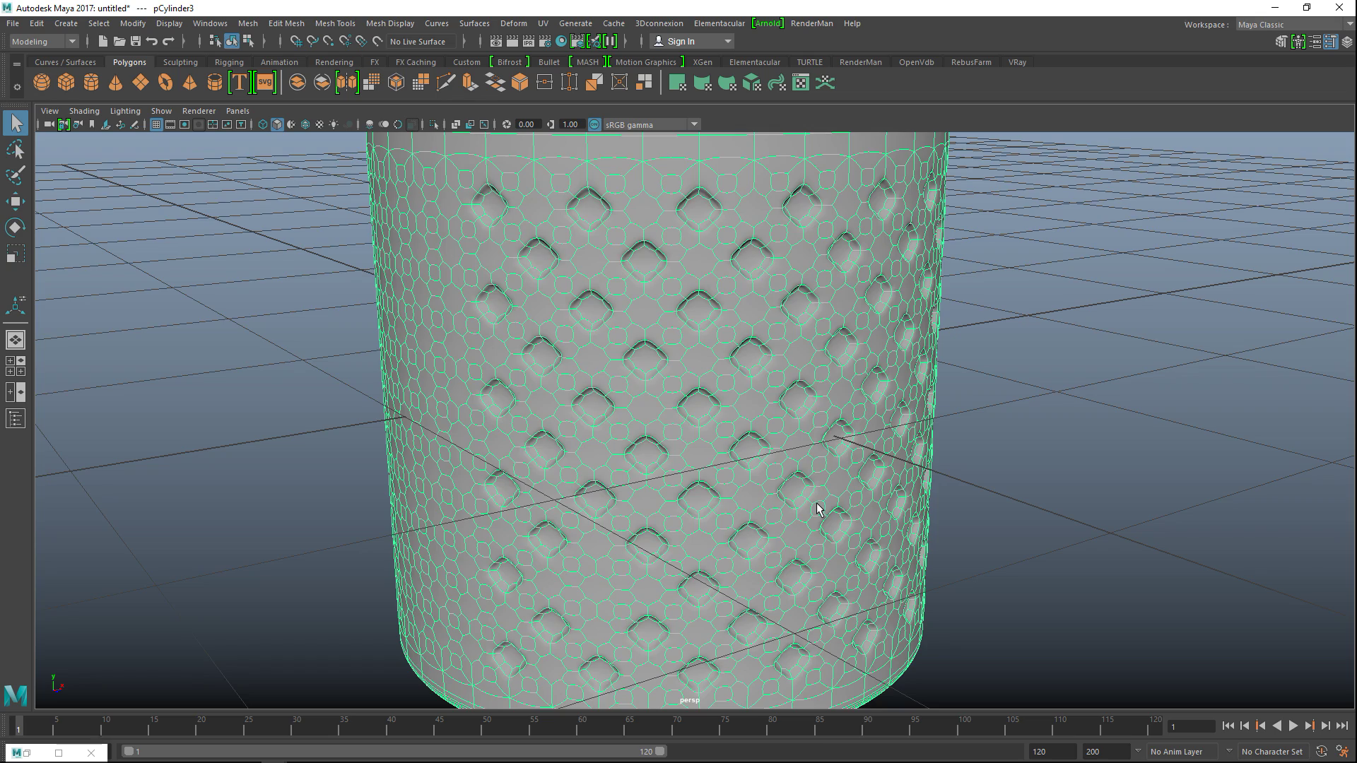
key("1")
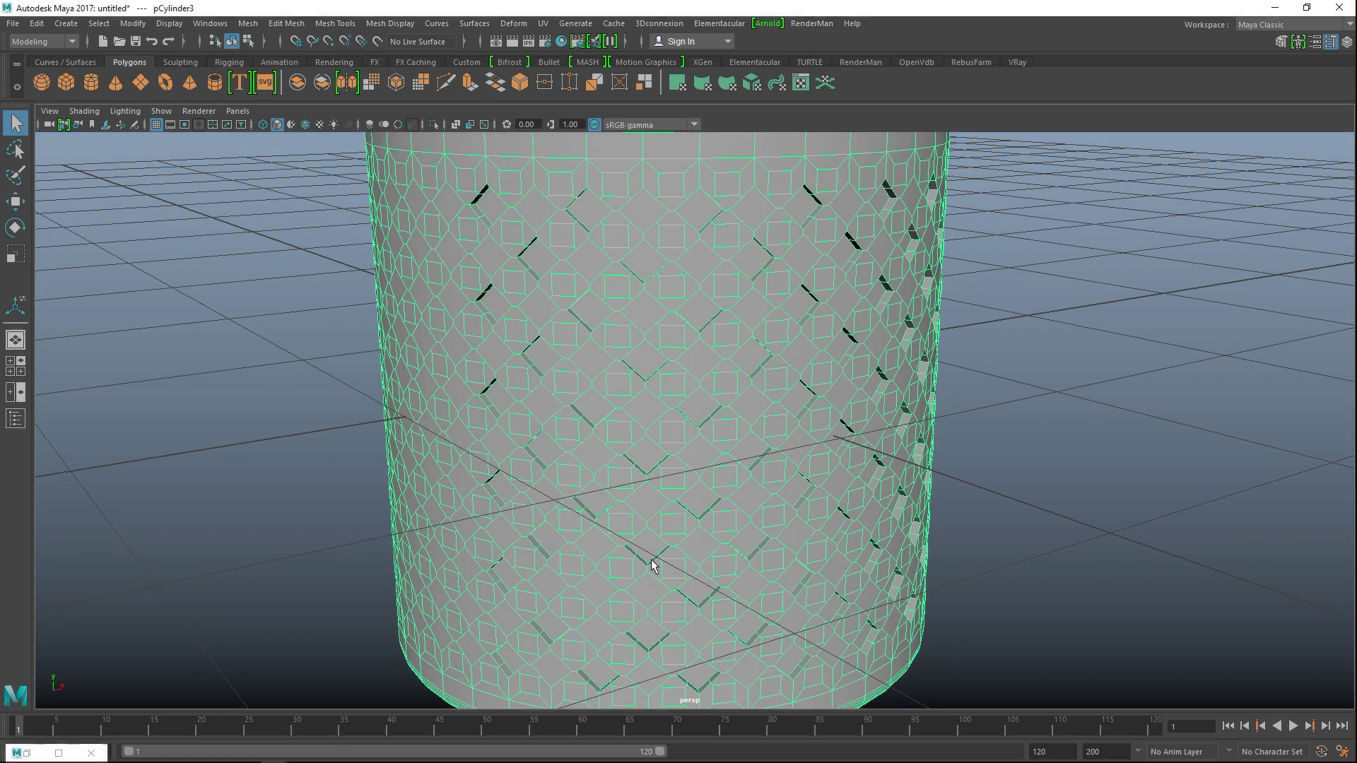
Step: Undo the inward extrusion and add the missed diamond face in the lower middle to the selection
key("ctrl+z")
key("ctrl+z")
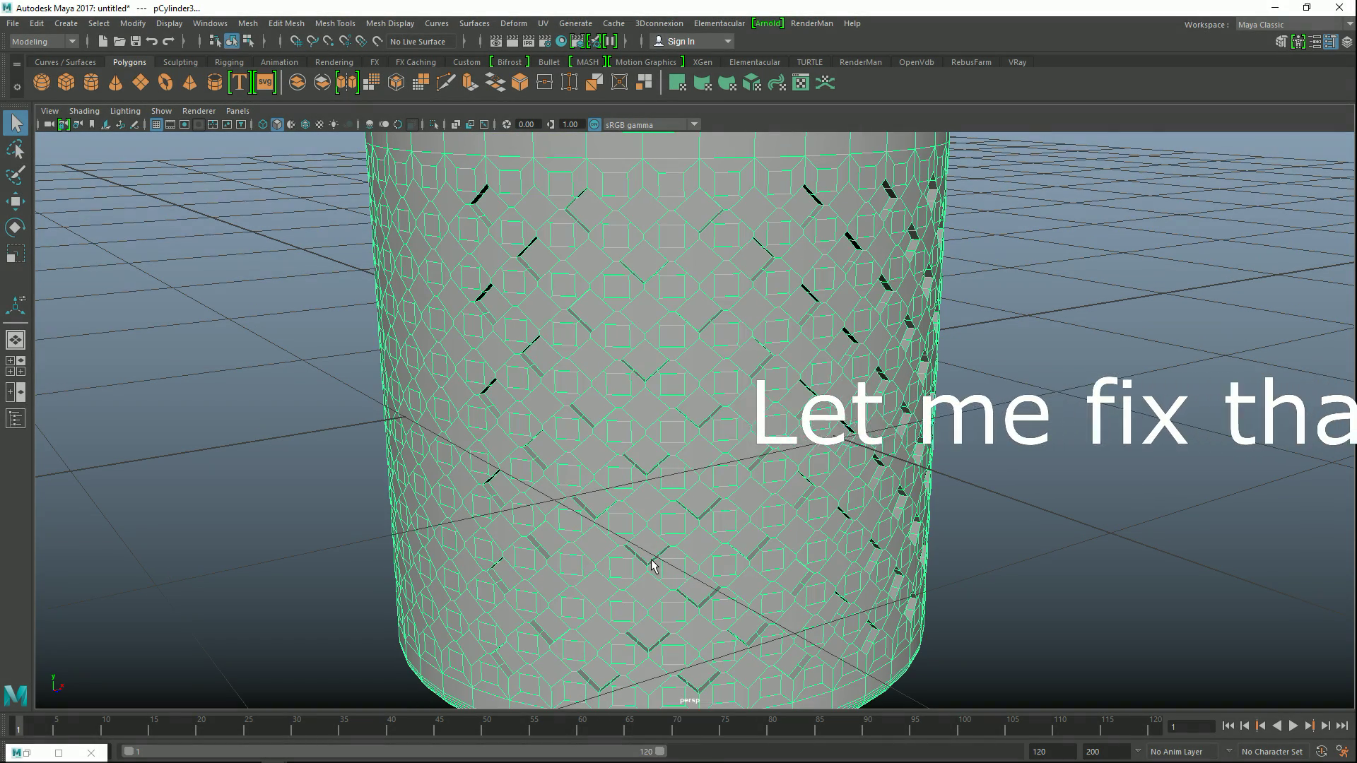
key("ctrl+z")
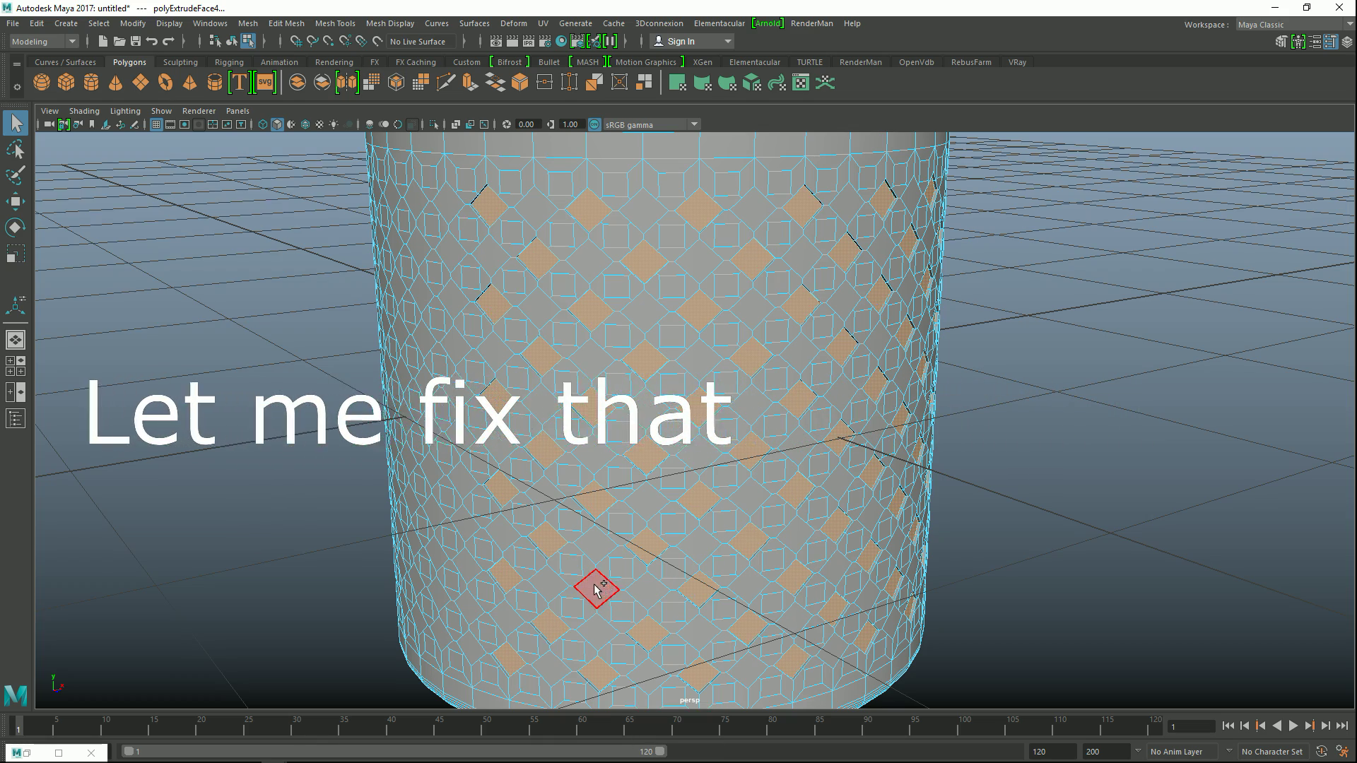
key("ctrl+z")
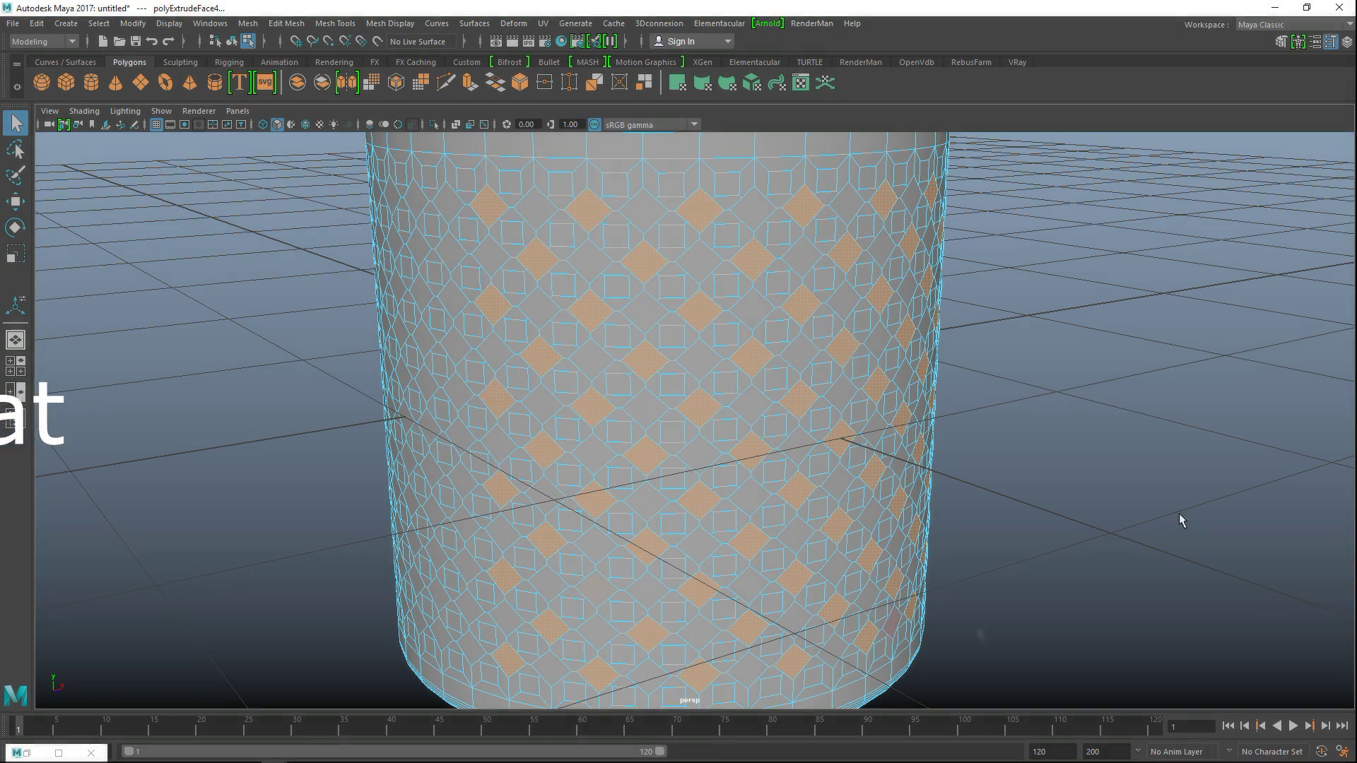
key("ctrl+e")
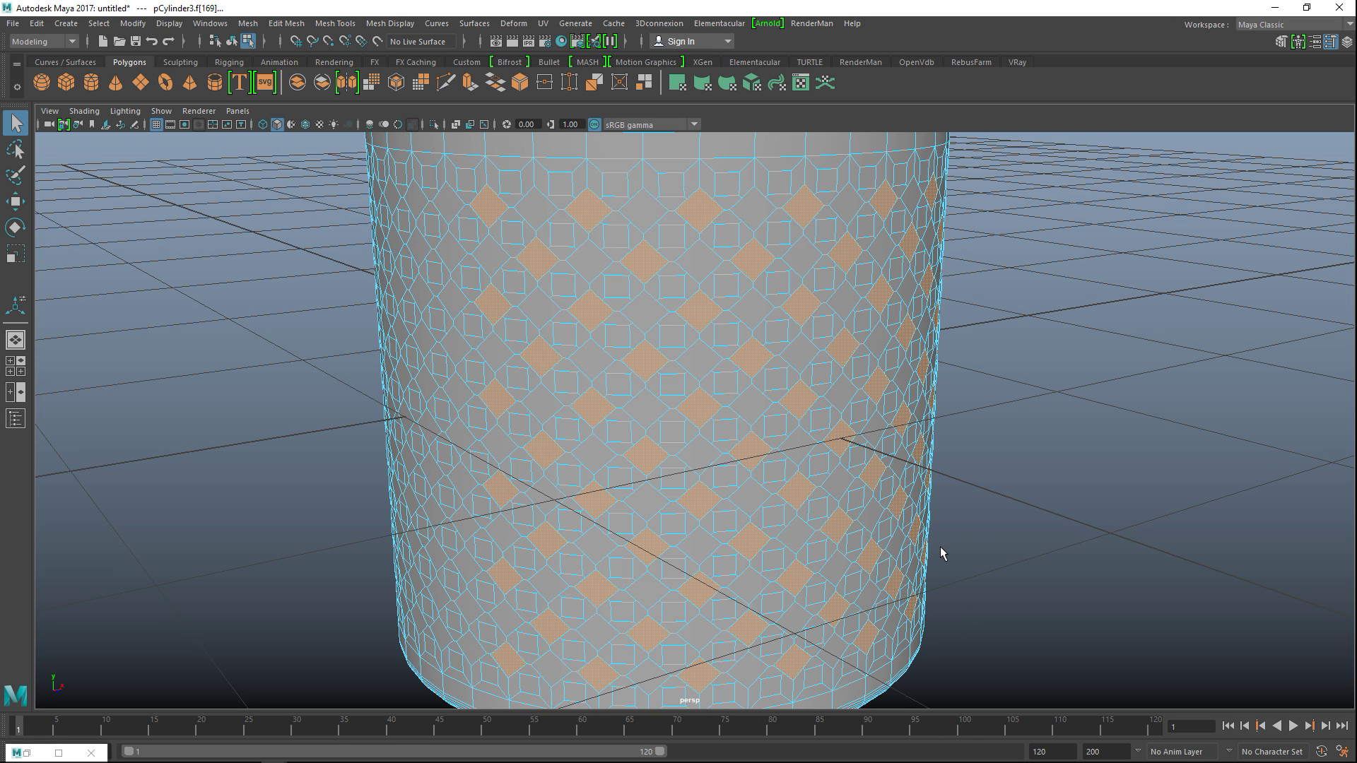
Step: Extrude the selected diamond faces outward with a Thickness of 0.04, after trying 0.02 and -0.02
key("ctrl+e")
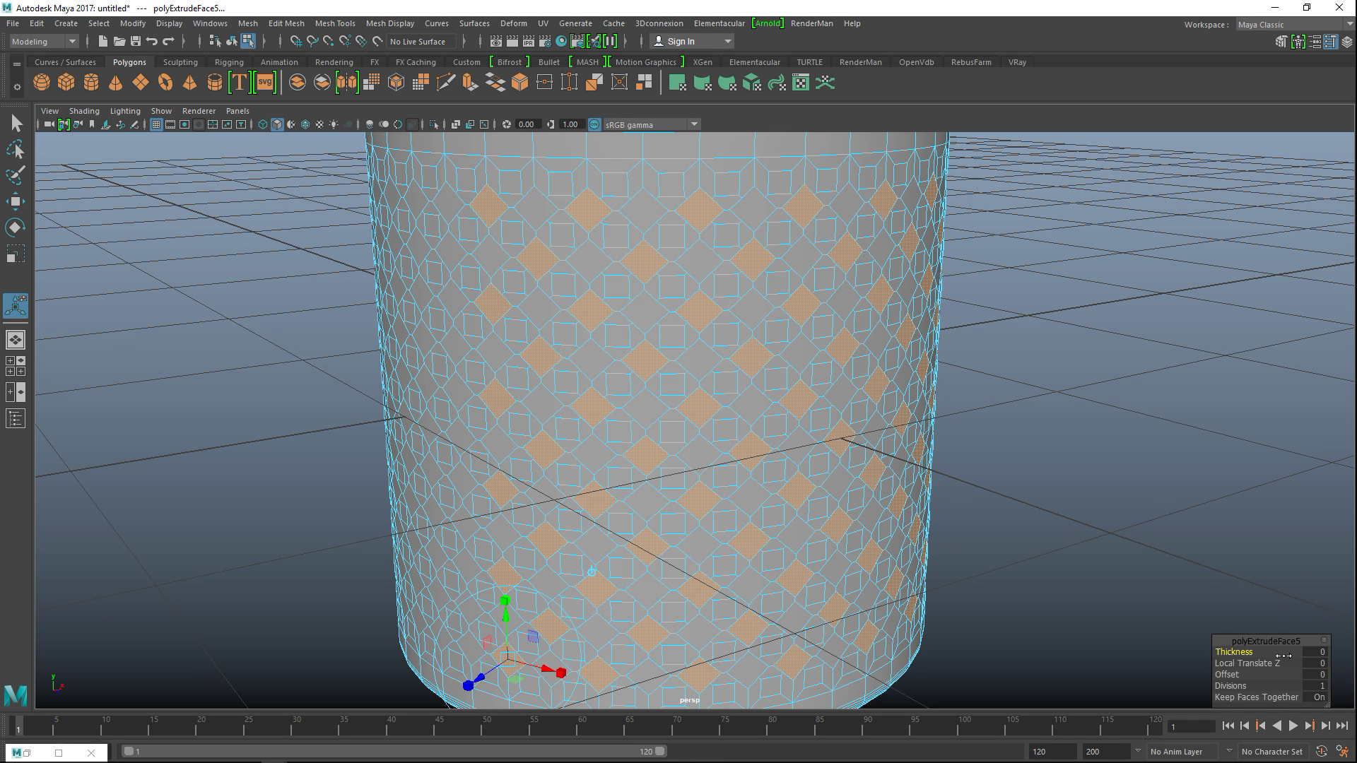
left_click(1317, 653)
type("0.02")
key("Return")
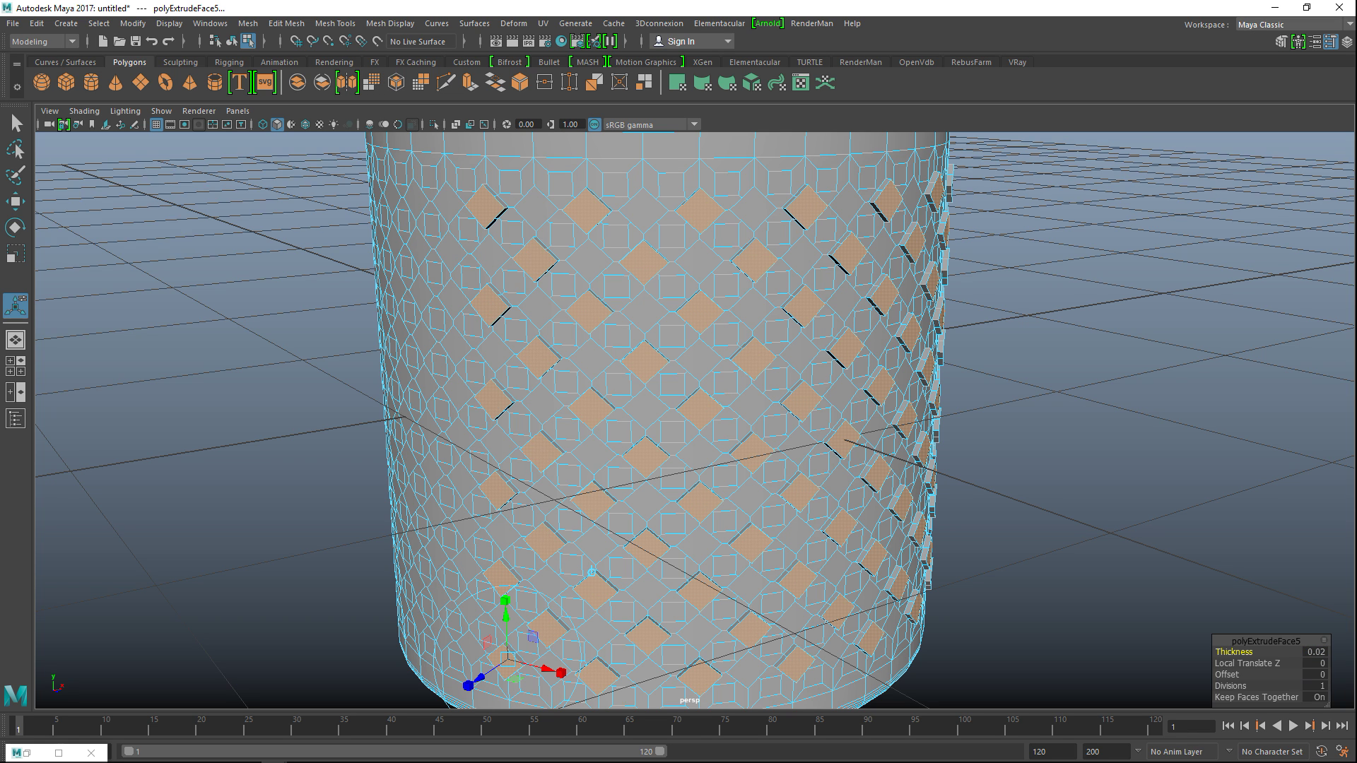
left_click(1309, 653)
key("Return")
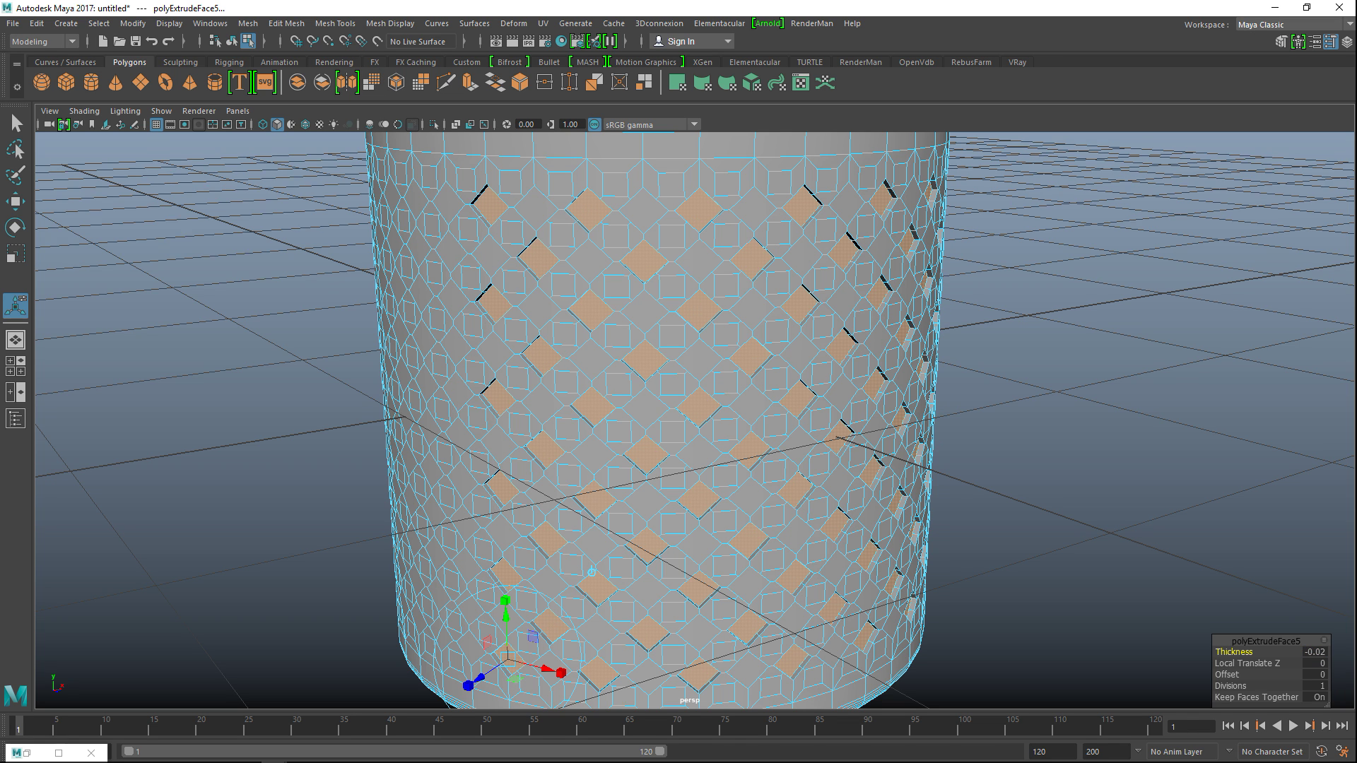
left_click(1309, 653)
type("0.04")
key("Return")
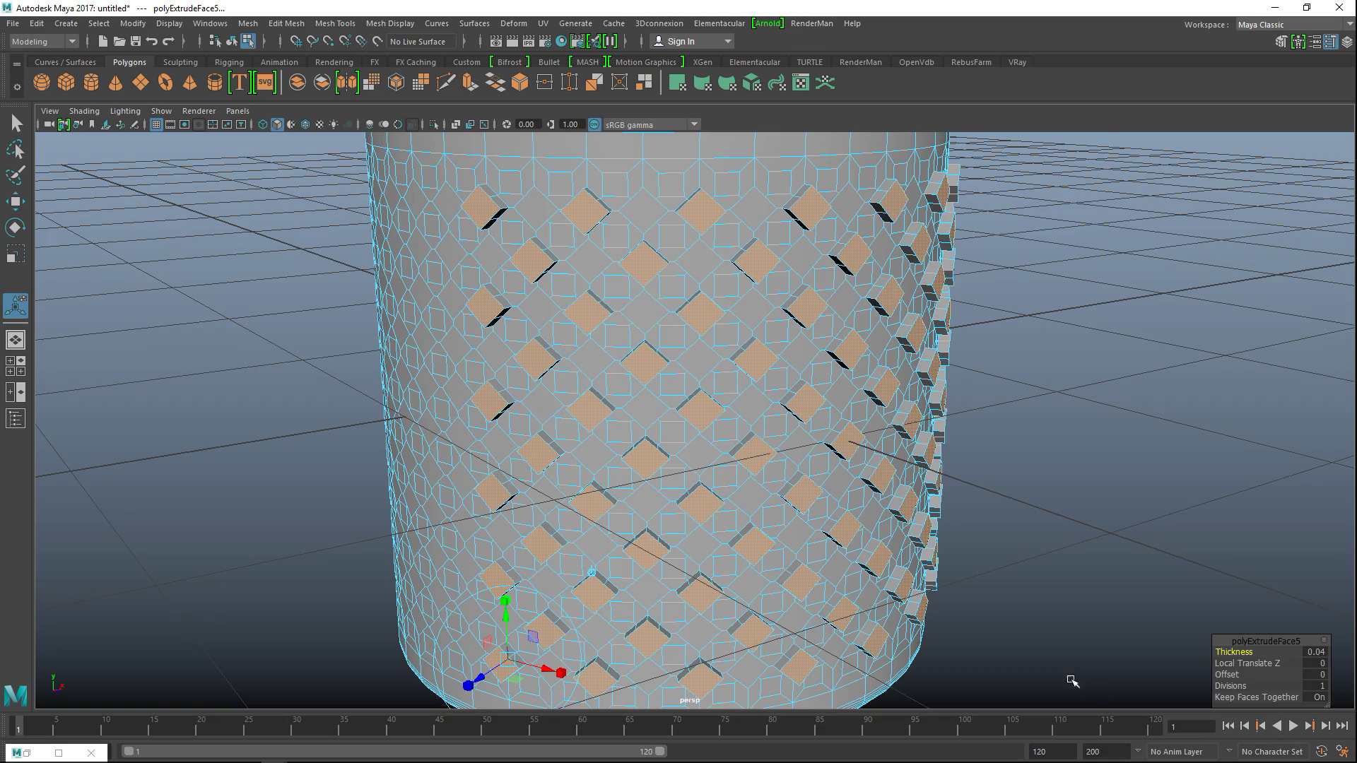
Step: Inspect the raised diamonds in object mode with smooth mesh preview, and return the cylinder to the unsmoothed display
mouse_move(876, 593)
left_mouse_down("alt")
mouse_move(937, 587)
mouse_move(870, 575)
left_mouse_up("alt")
right_click_drag(806, 233, 834, 225)
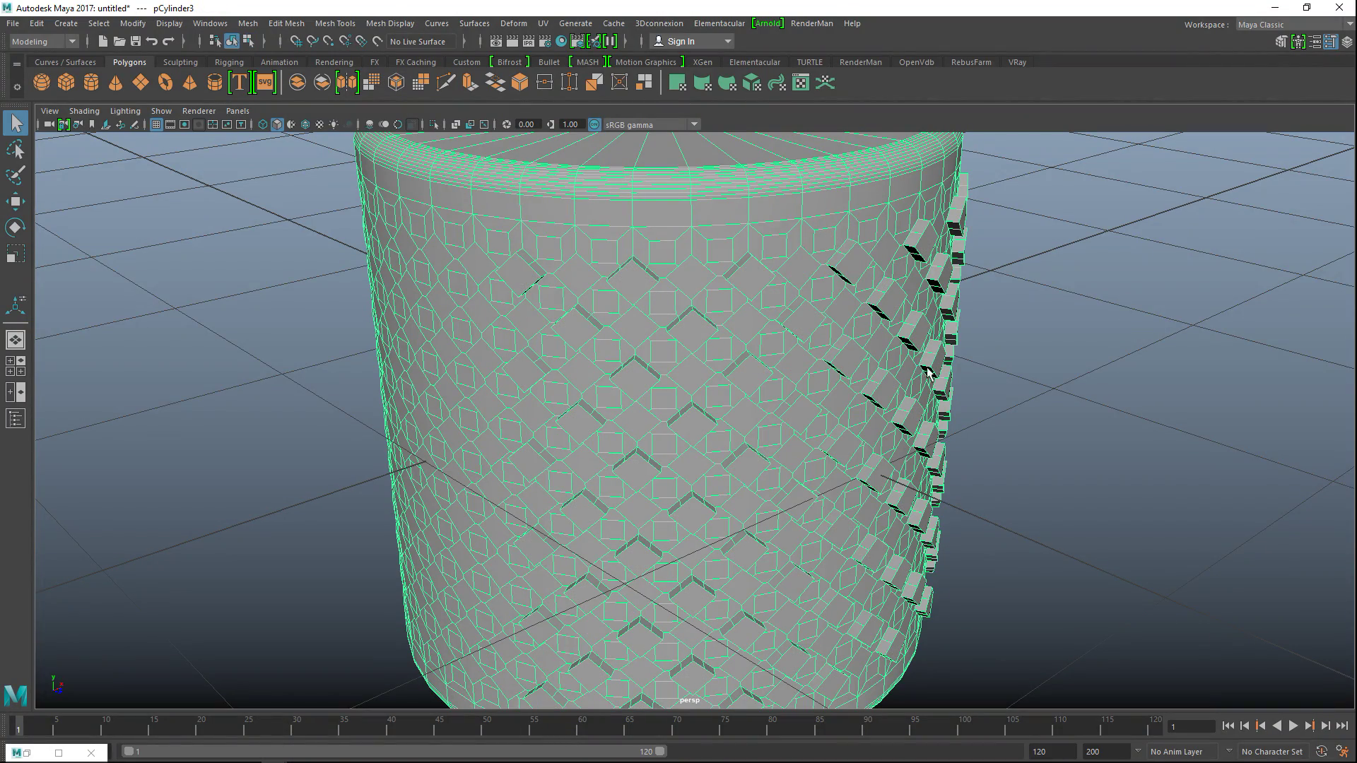
key("3")
left_click_drag(1063, 371, 1071, 422, "alt")
left_click(1050, 375)
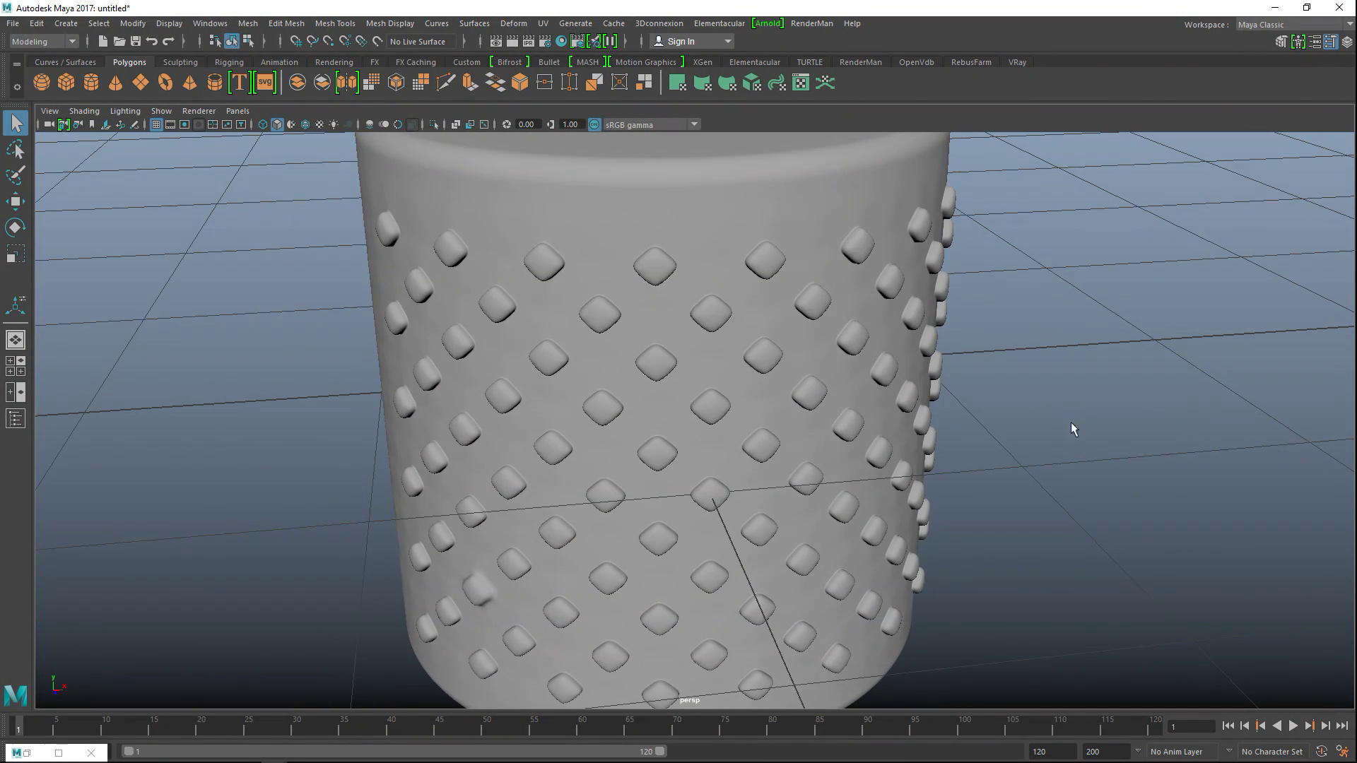
left_click(808, 232)
key("1")
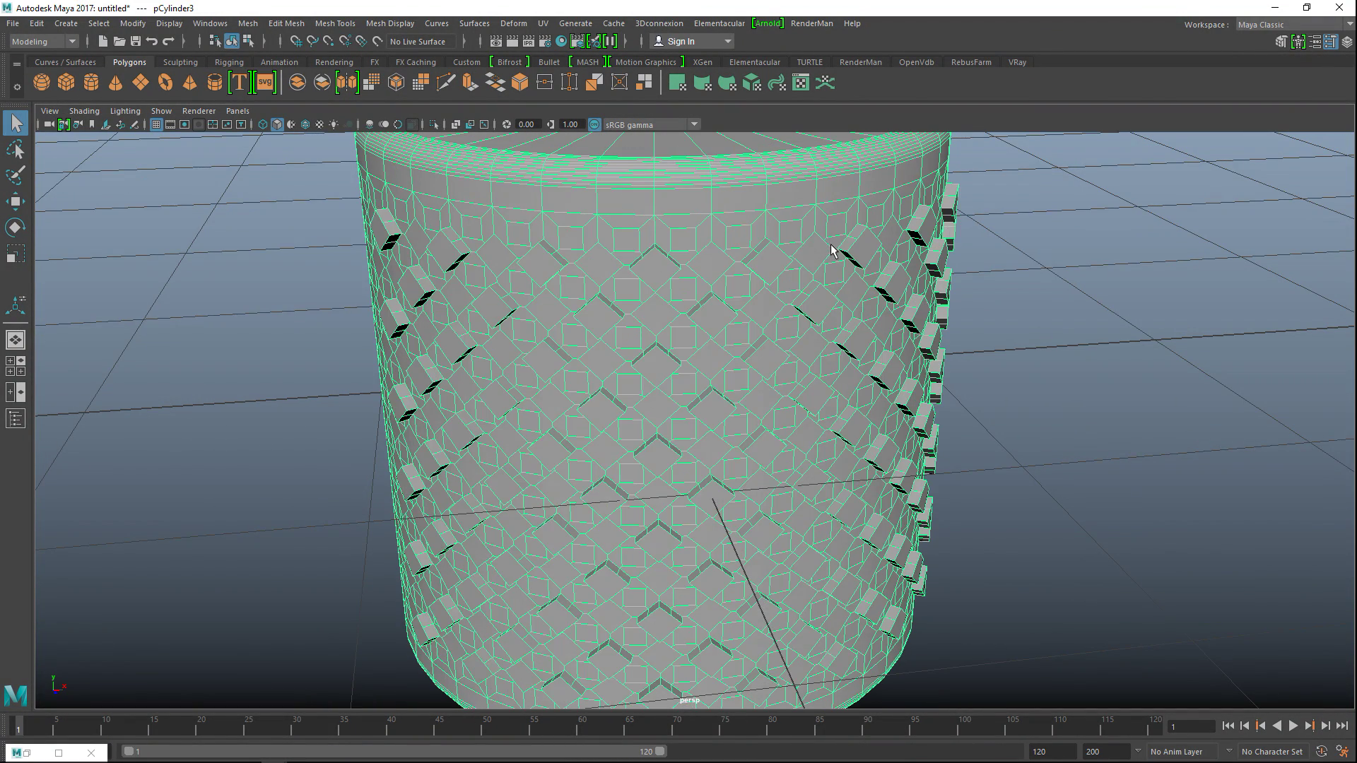
left_click_drag(1020, 427, 787, 384, "alt")
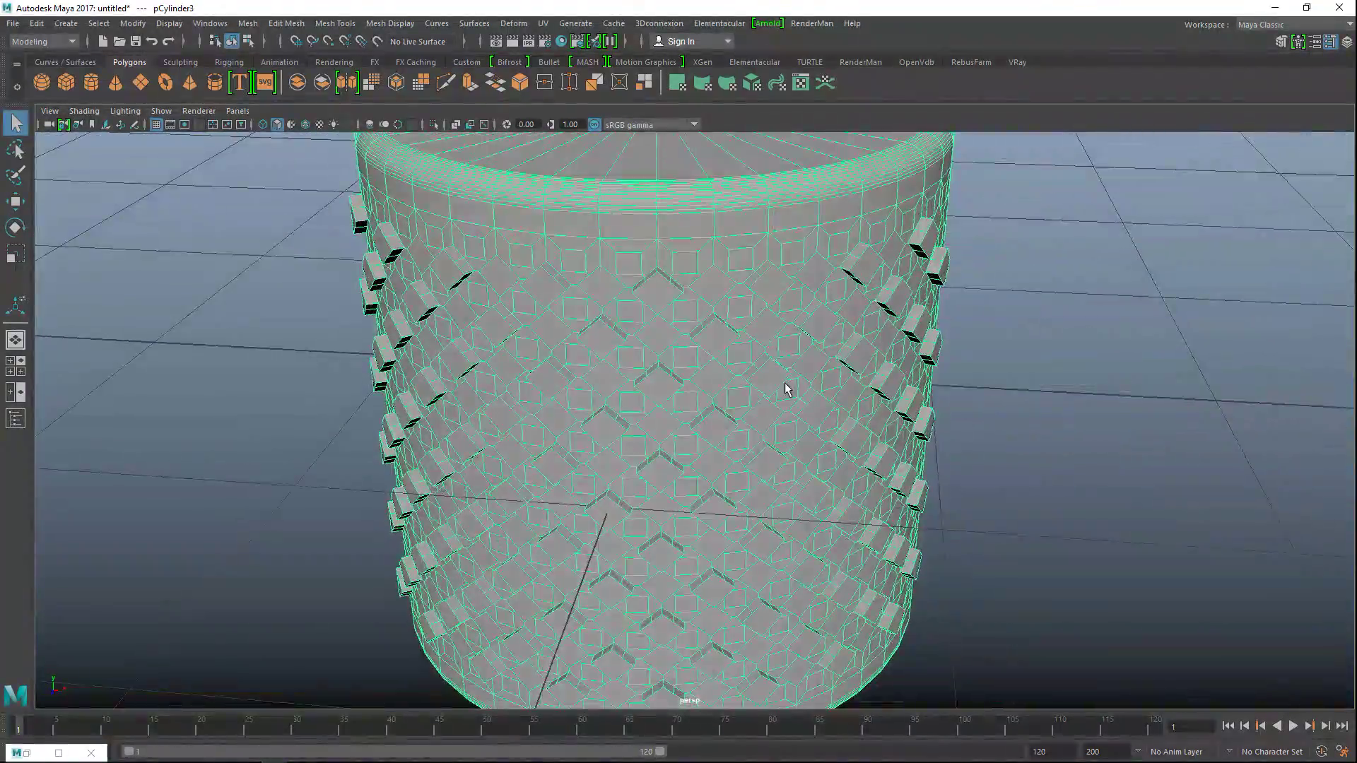
scroll(788, 384, "down", 2)
Step: Select all the faces of the cylinder's side between the beveled rims in the front view
right_click_drag(625, 328, 689, 311)
left_click(18, 367)
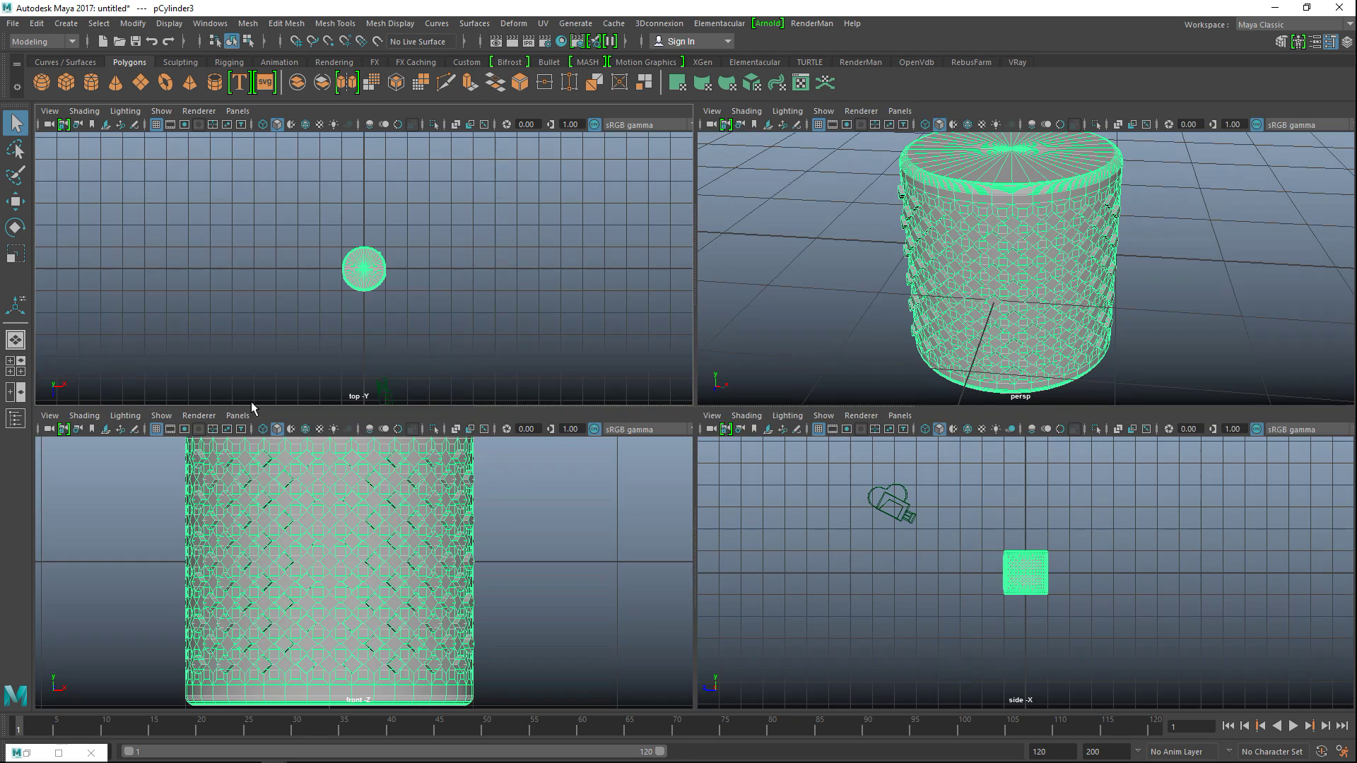
key("space")
scroll(581, 403, "down", 5)
scroll(581, 403, "up", 5)
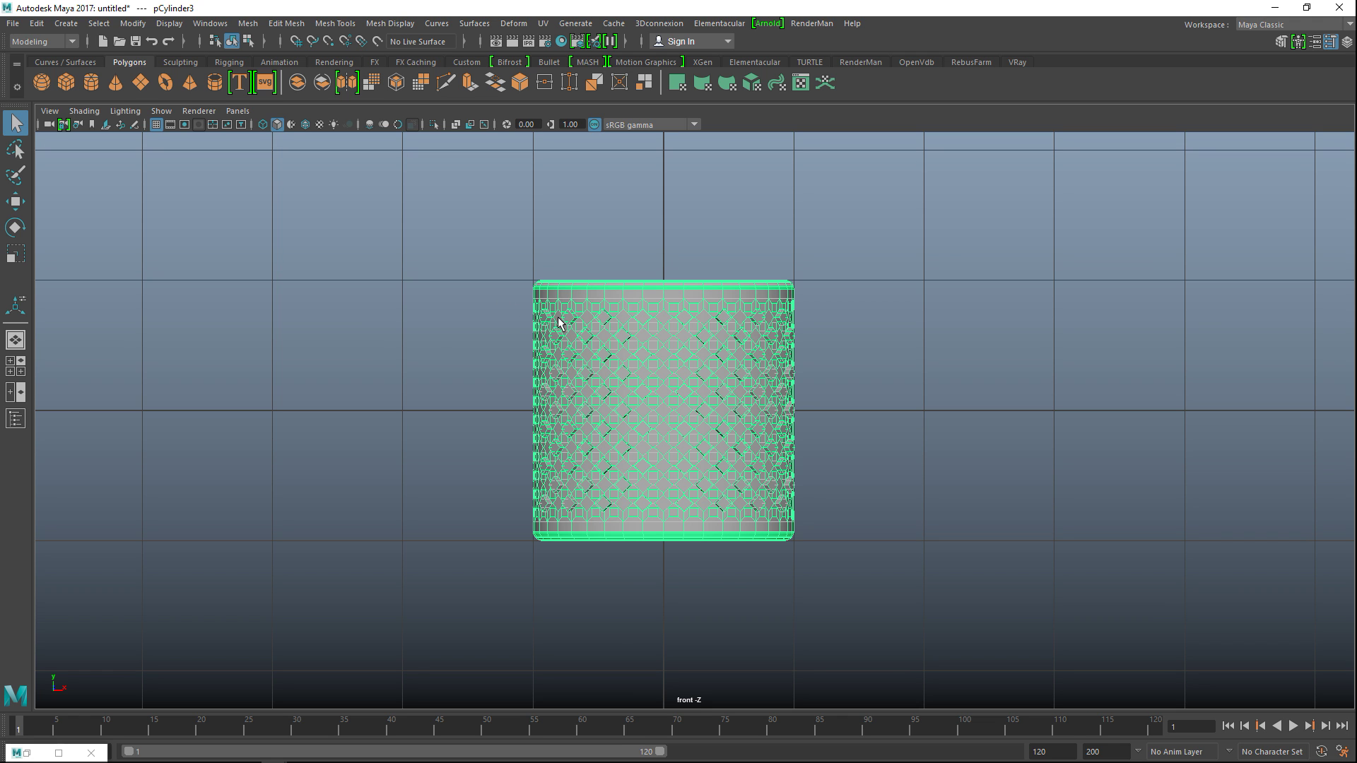
right_click_drag(558, 322, 560, 359)
left_click_drag(498, 298, 906, 520)
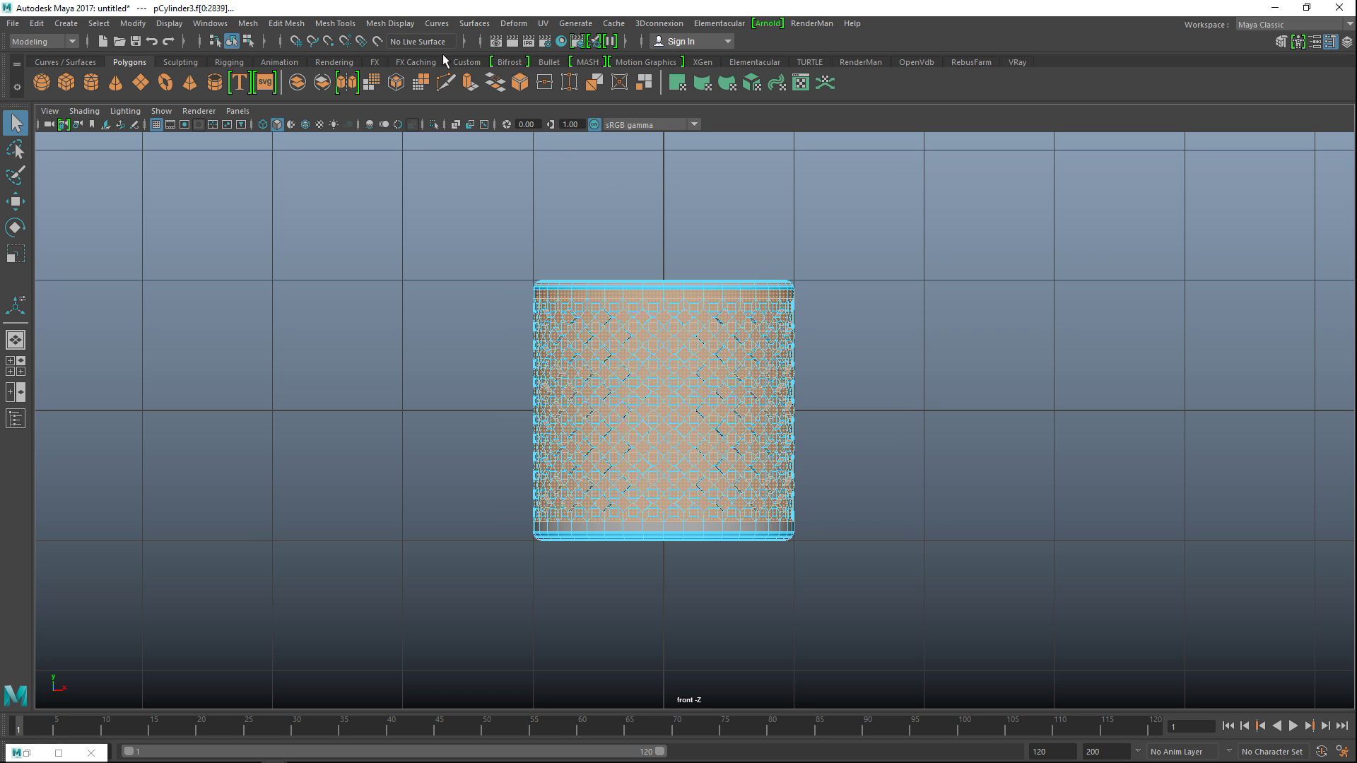
Step: Harden the edges of the selected side faces, return to the perspective view and clear the selection
left_click(391, 23)
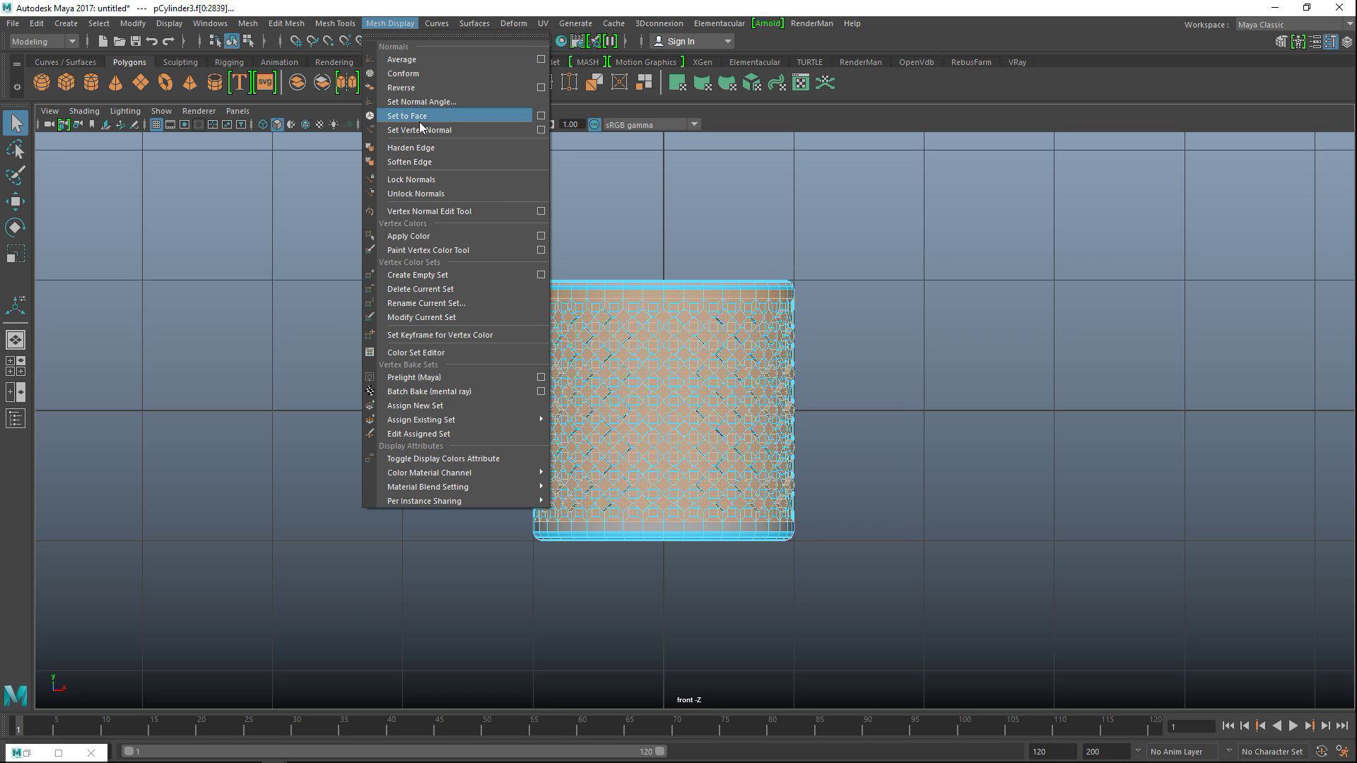
left_click(396, 147)
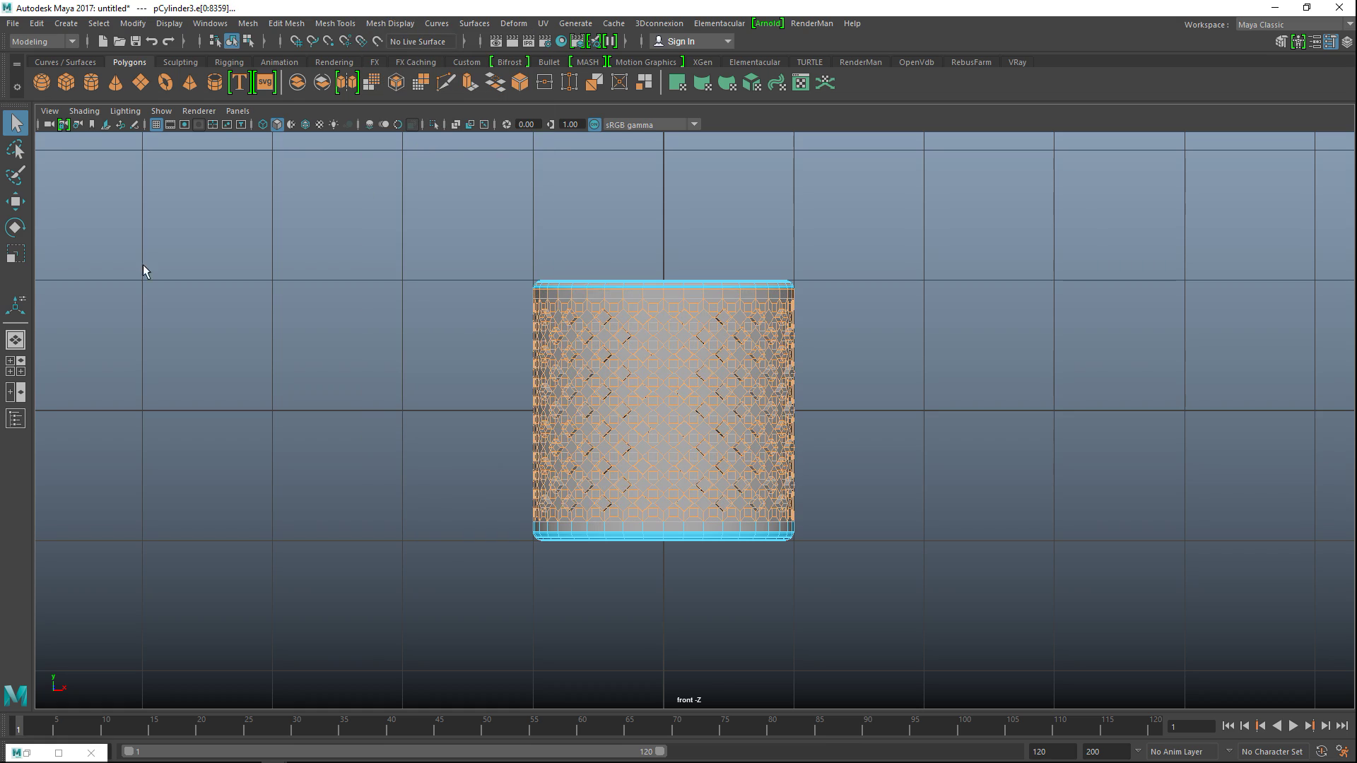
key("space")
key("space")
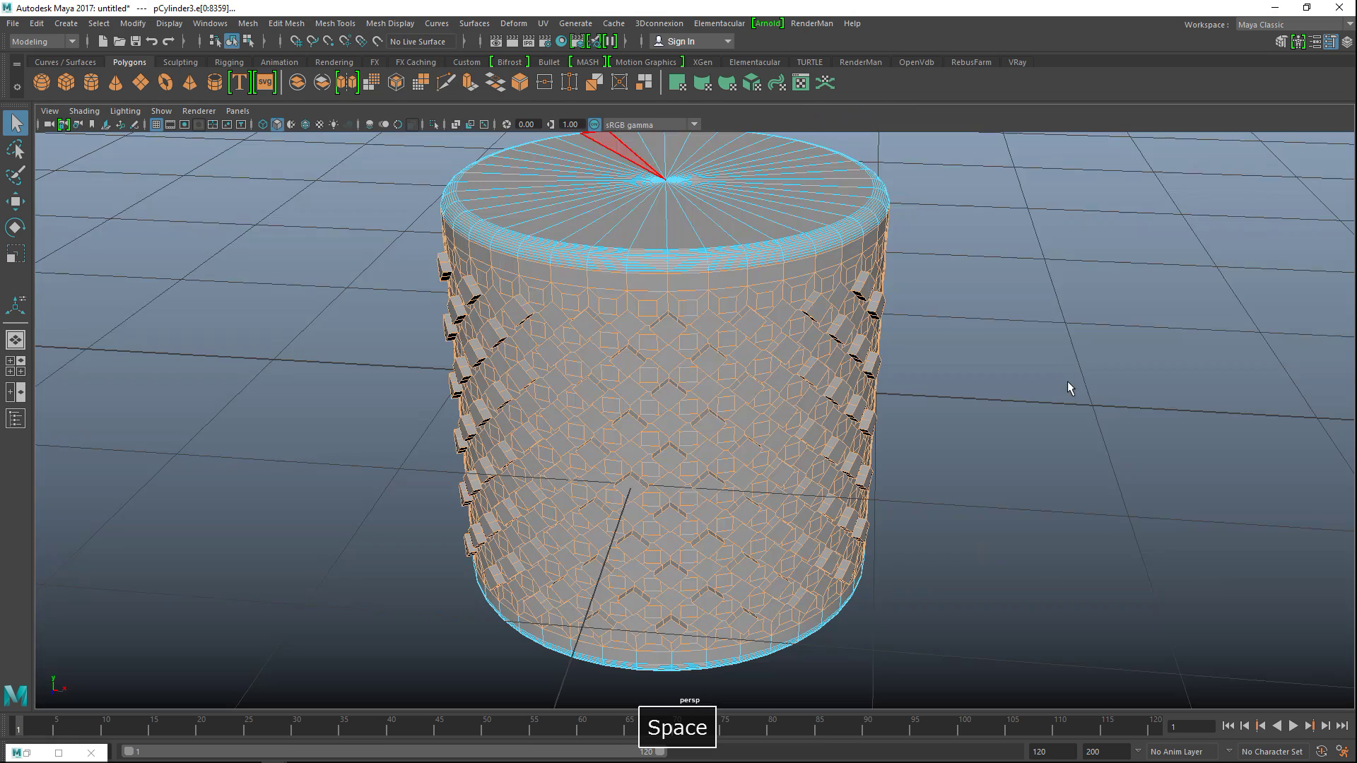
left_click(1068, 386)
Step: Show the cylinder in smooth mesh preview and examine the raised diamonds up close and from a distance
mouse_move(1003, 447)
left_mouse_down("alt")
mouse_move(912, 472)
mouse_move(1060, 476)
mouse_move(1030, 396)
mouse_move(1025, 462)
left_mouse_up("alt")
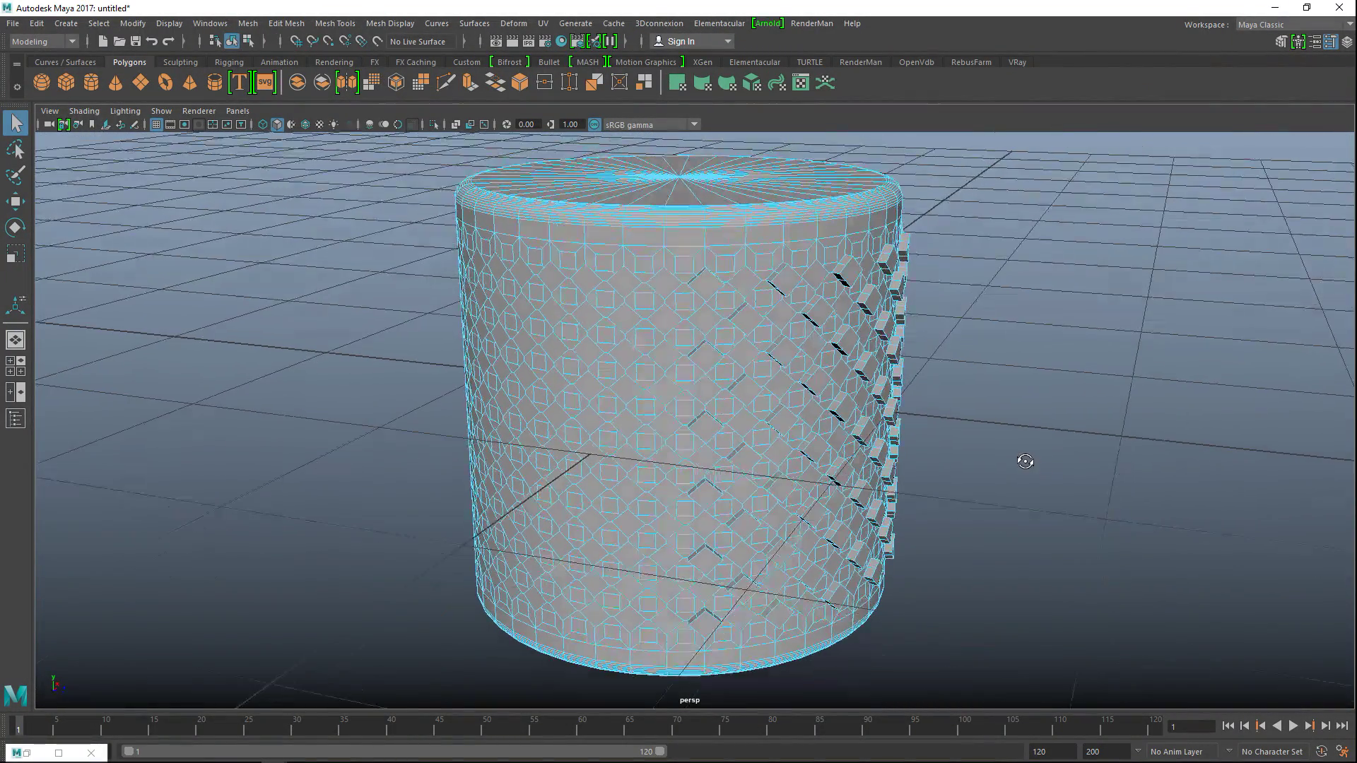
right_click_drag(766, 312, 833, 290)
key("3")
left_click(1003, 460)
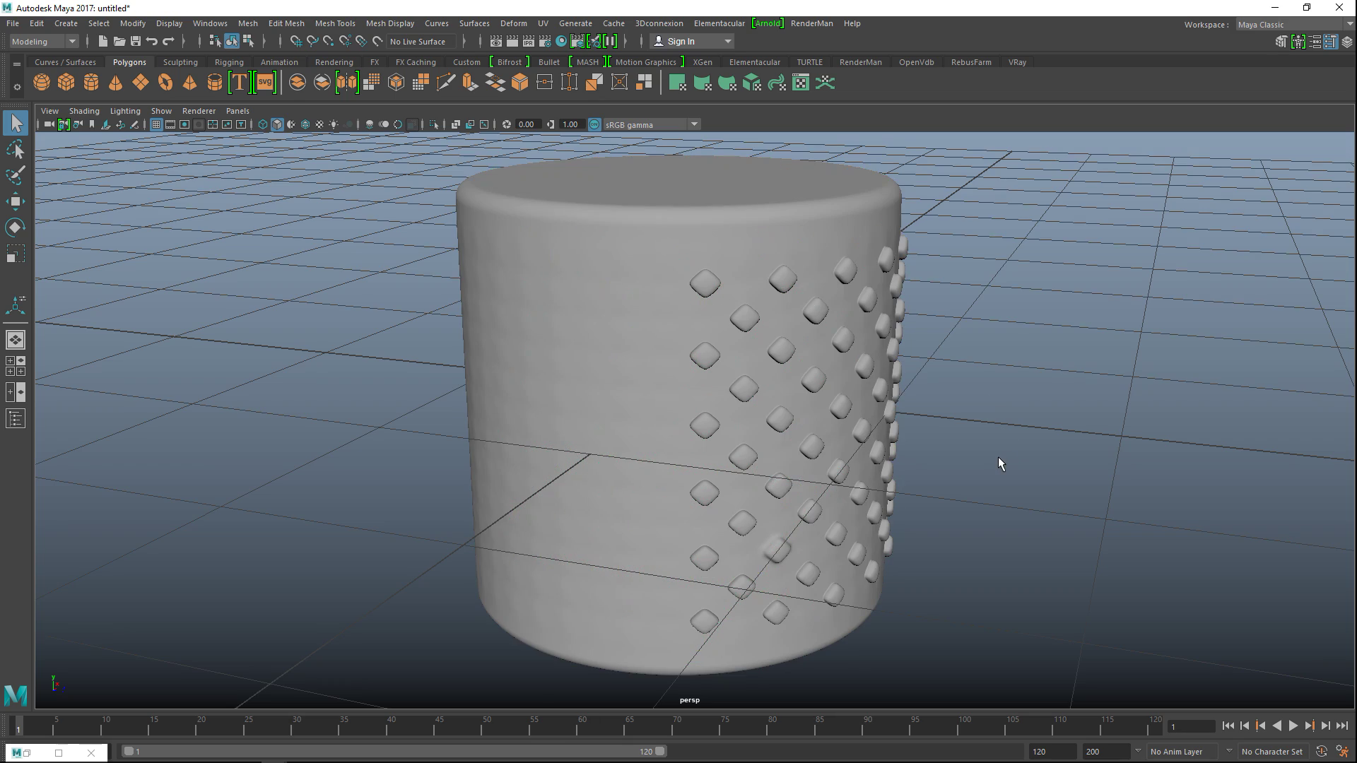
mouse_move(1020, 475)
left_mouse_down("alt")
mouse_move(983, 463)
mouse_move(1002, 477)
left_mouse_up("alt")
scroll(1030, 489, "up", 3)
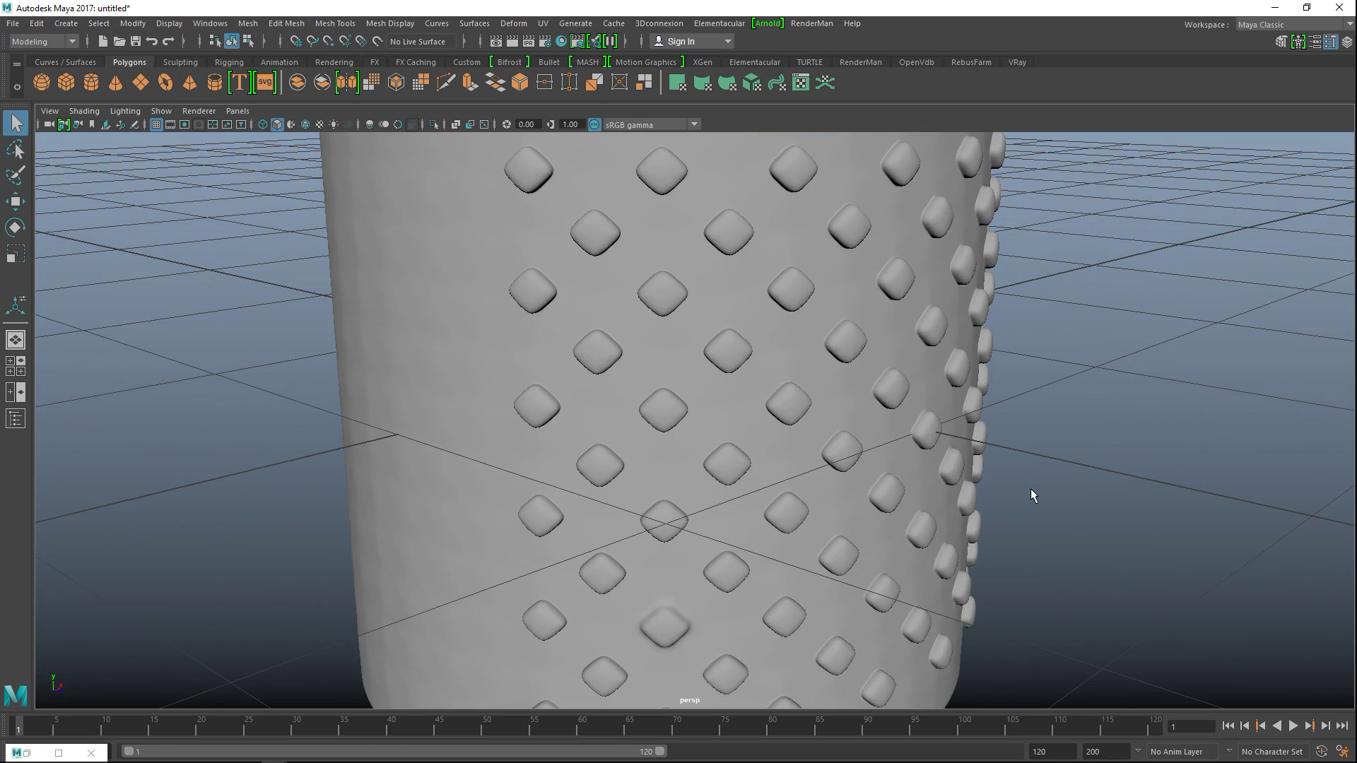
scroll(1046, 481, "down", 3)
scroll(1054, 492, "down", 3)
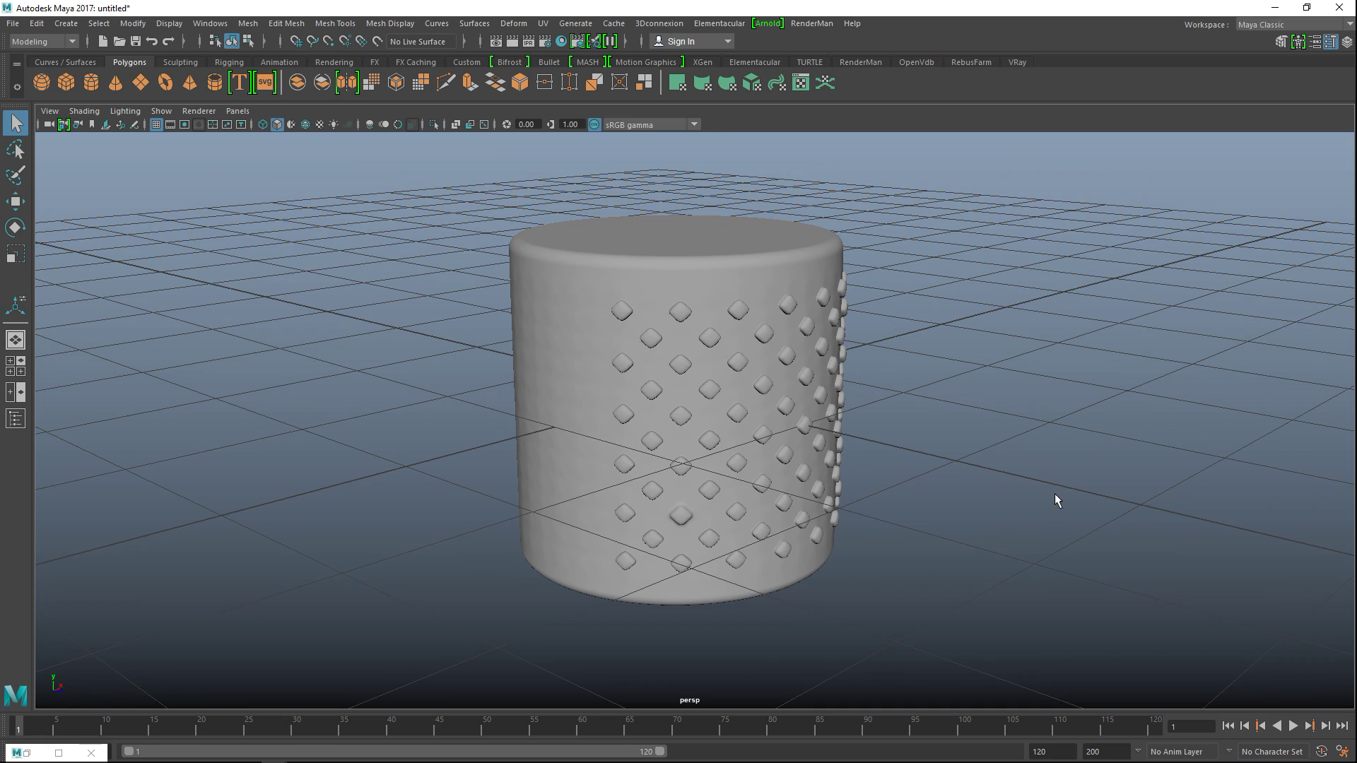
Step: Scale the diamond-patterned cylinder down along its vertical axis to less than half its height, forming a flat knob, and clear the selection
left_click_drag(1054, 494, 939, 495, "alt")
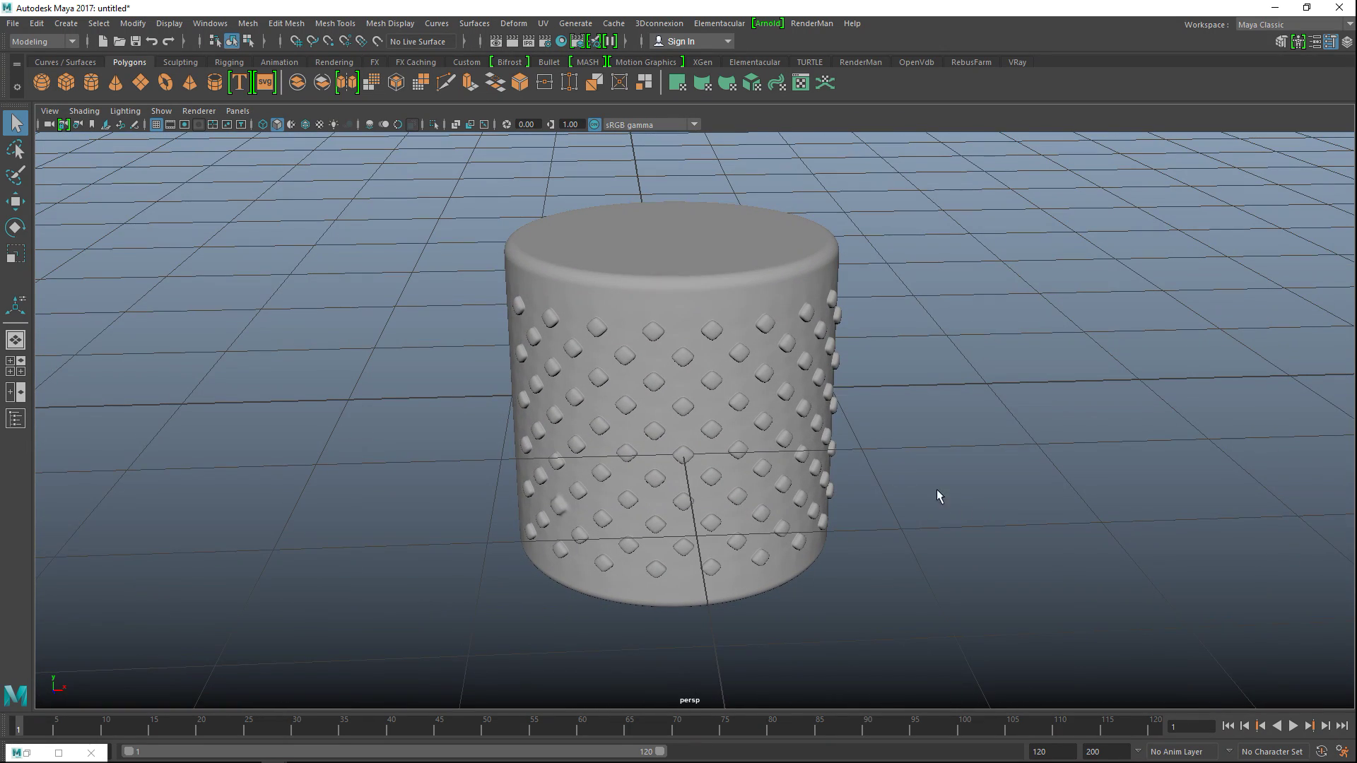
left_click(728, 295)
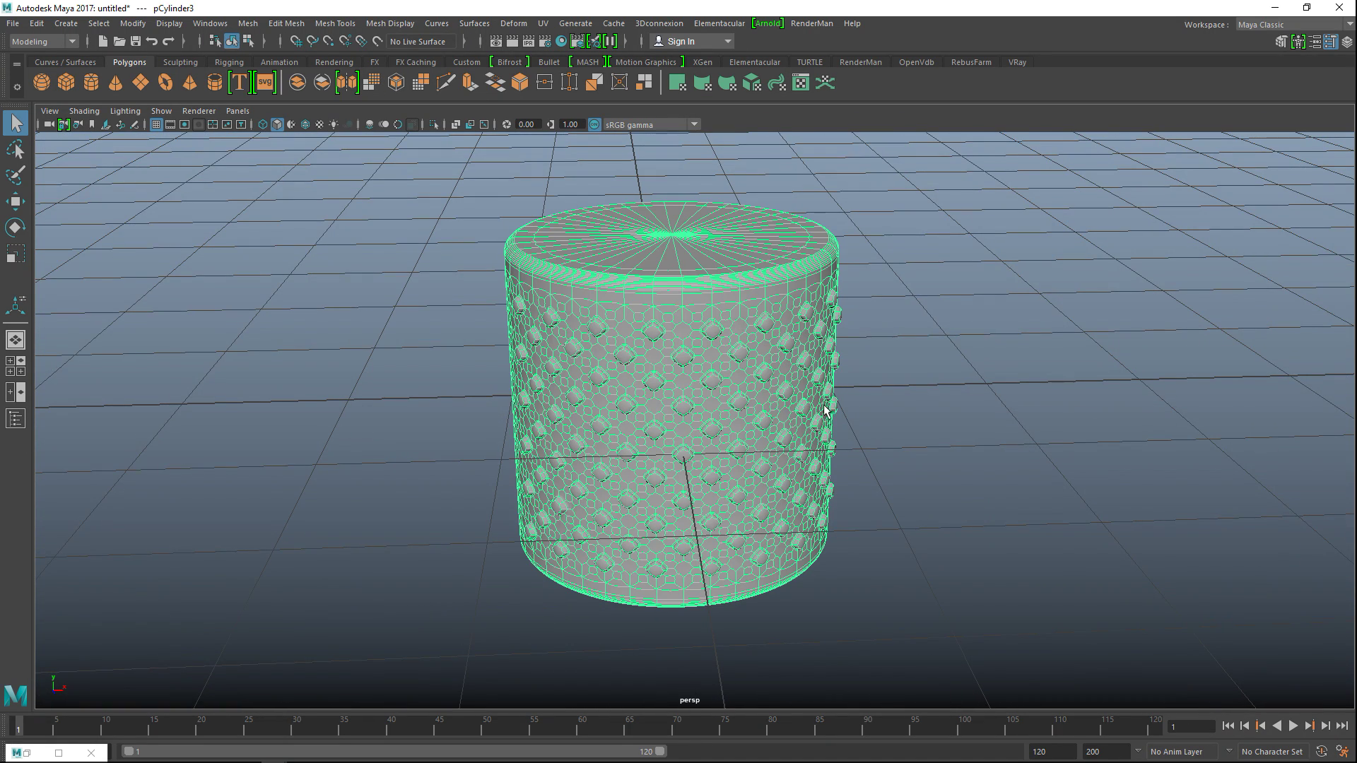
key("r")
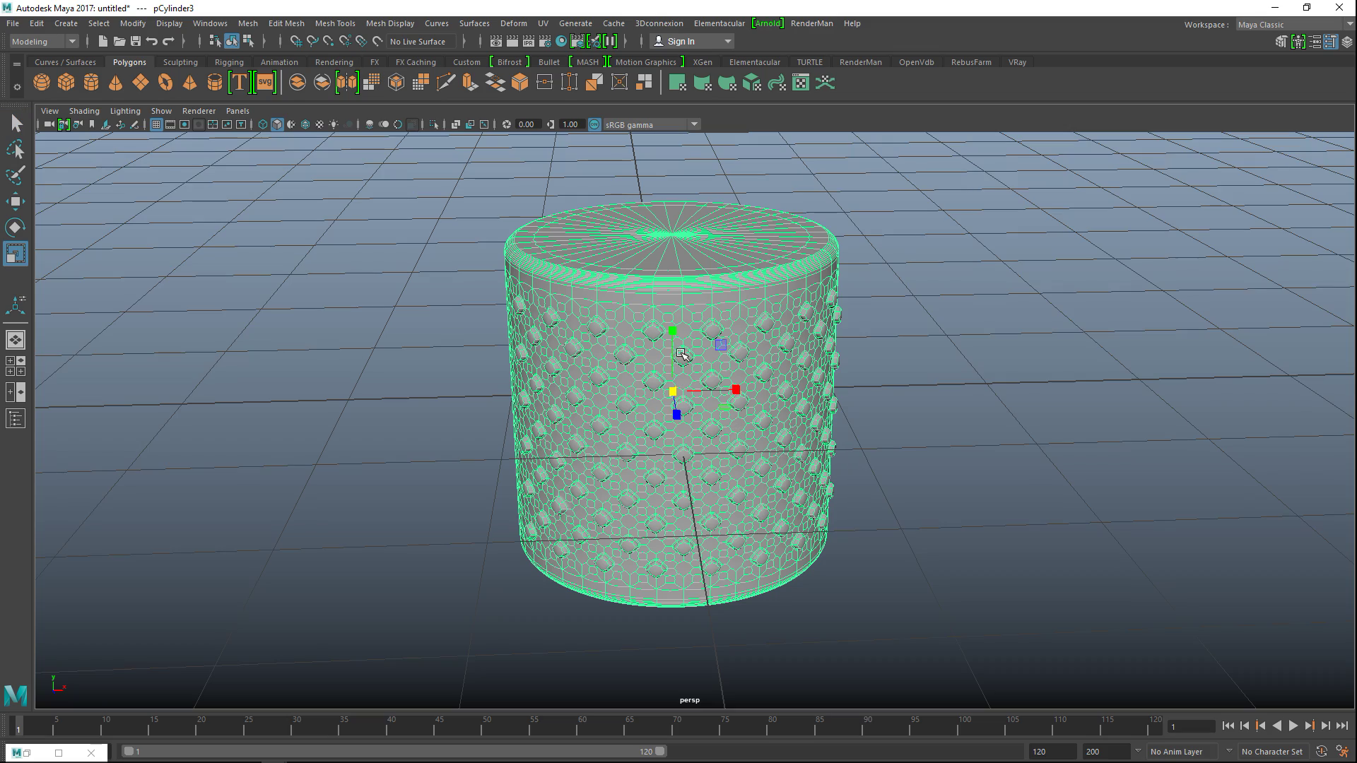
left_click_drag(675, 332, 673, 369)
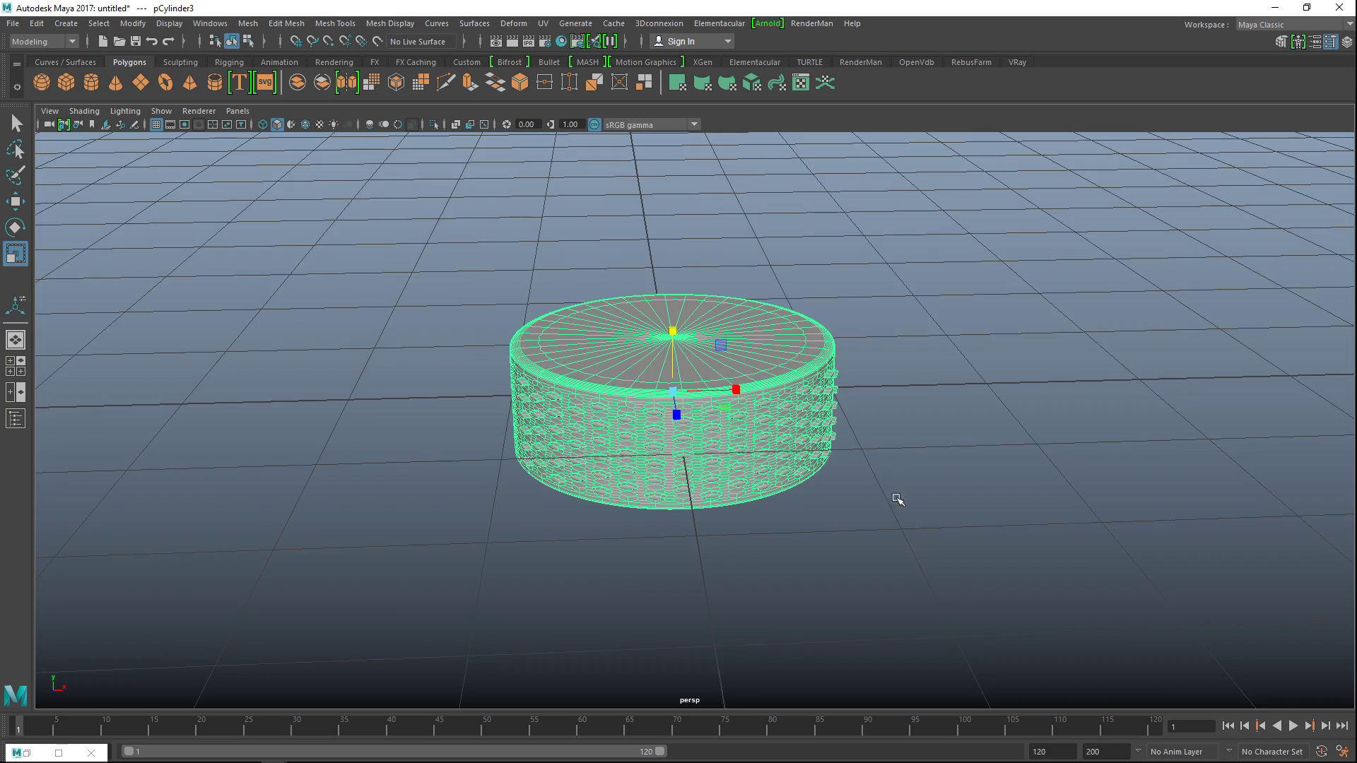
right_click_drag(896, 494, 1061, 499, "alt")
left_click(1057, 488)
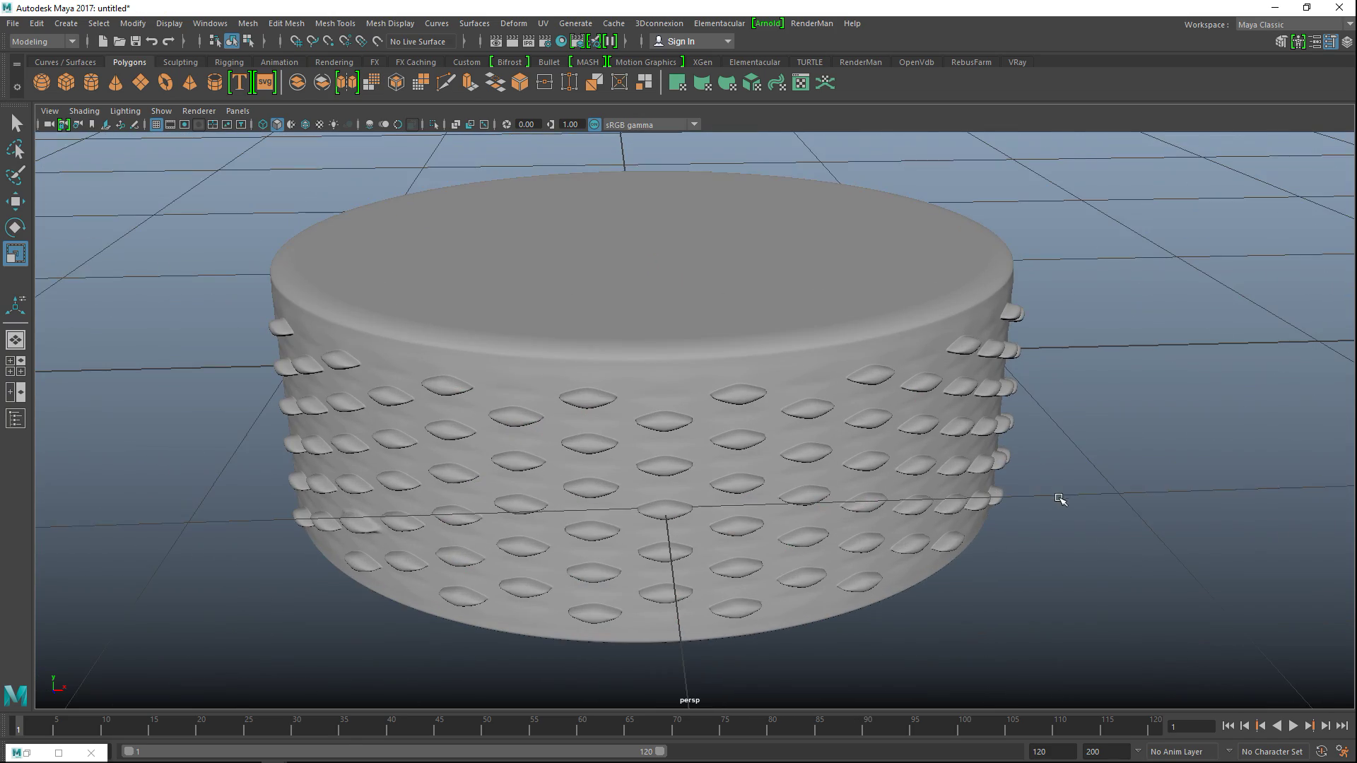
left_click_drag(1027, 558, 1095, 525, "alt")
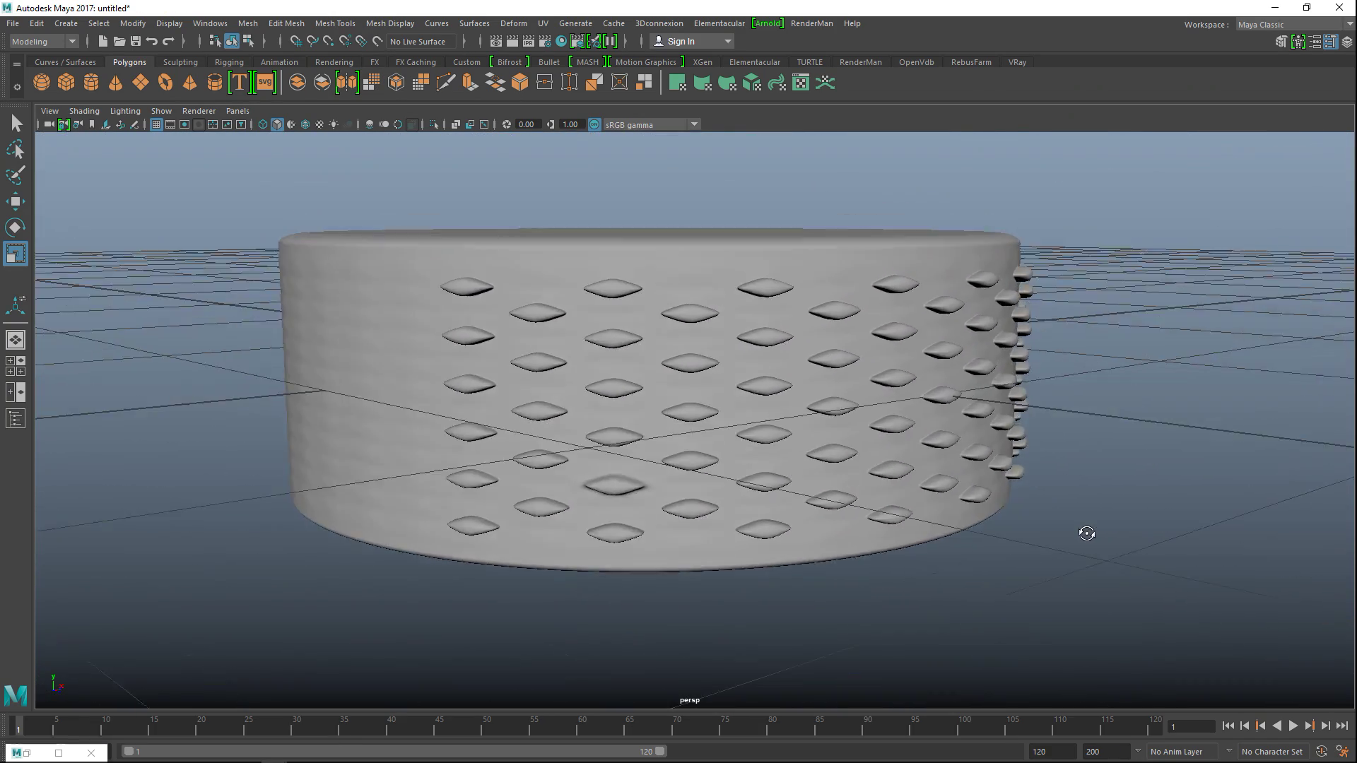
left_click_drag(1087, 534, 1034, 537, "alt")
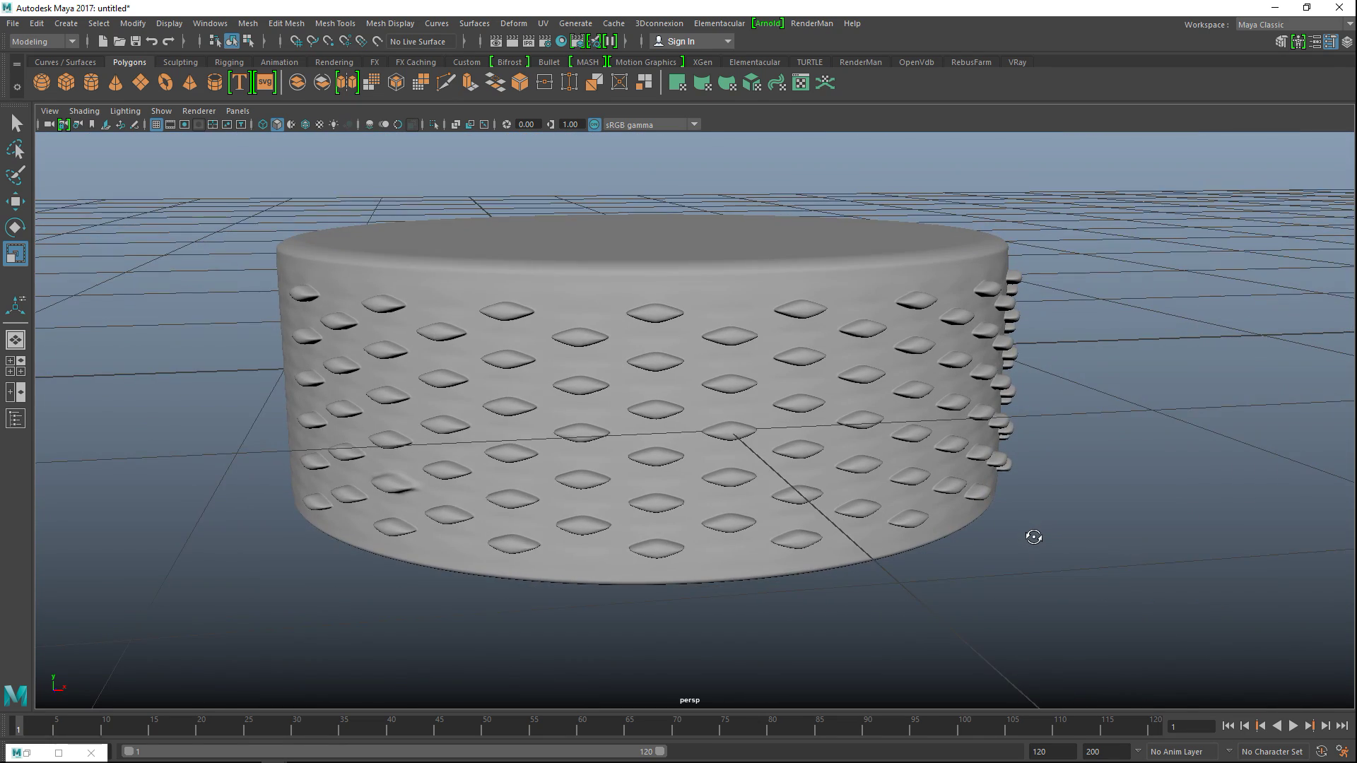
scroll(1026, 543, "down", 5)
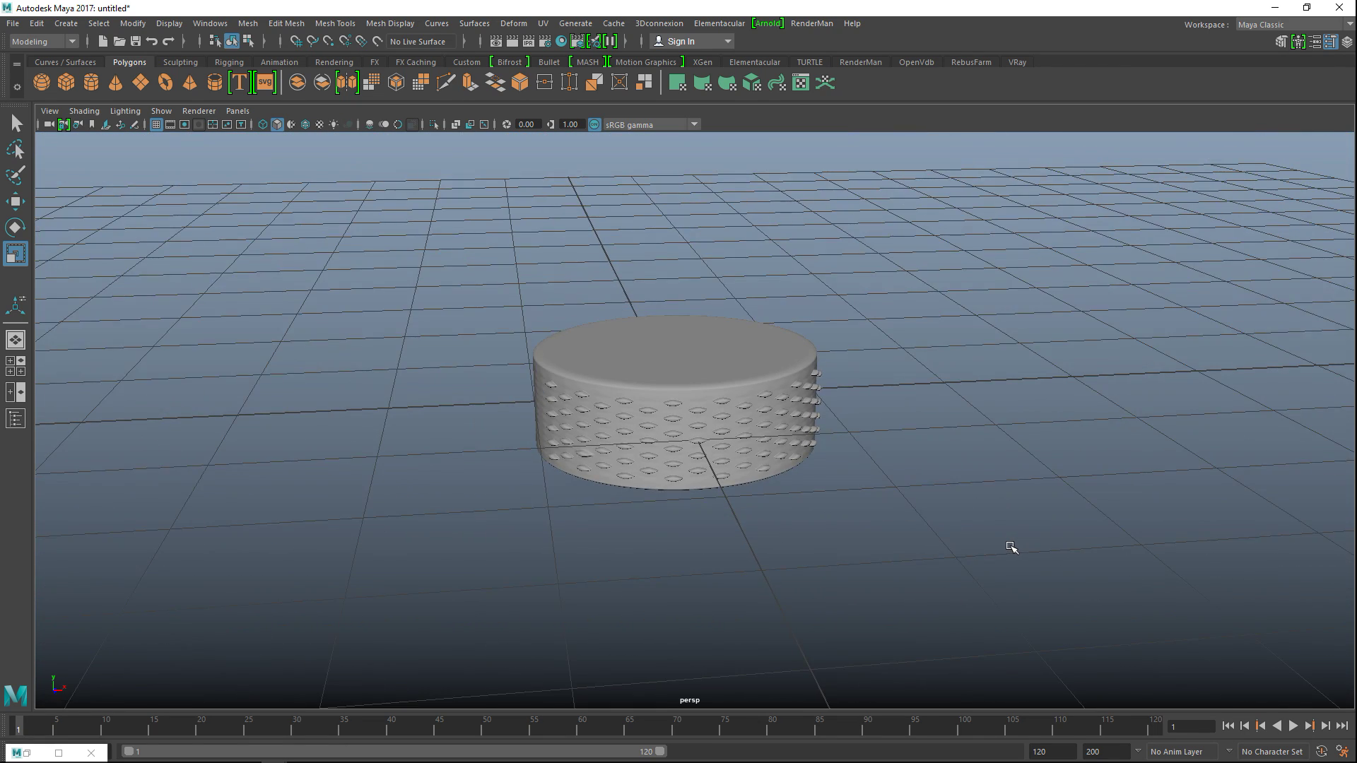
scroll(1010, 547, "down", 4)
scroll(1009, 548, "up", 3)
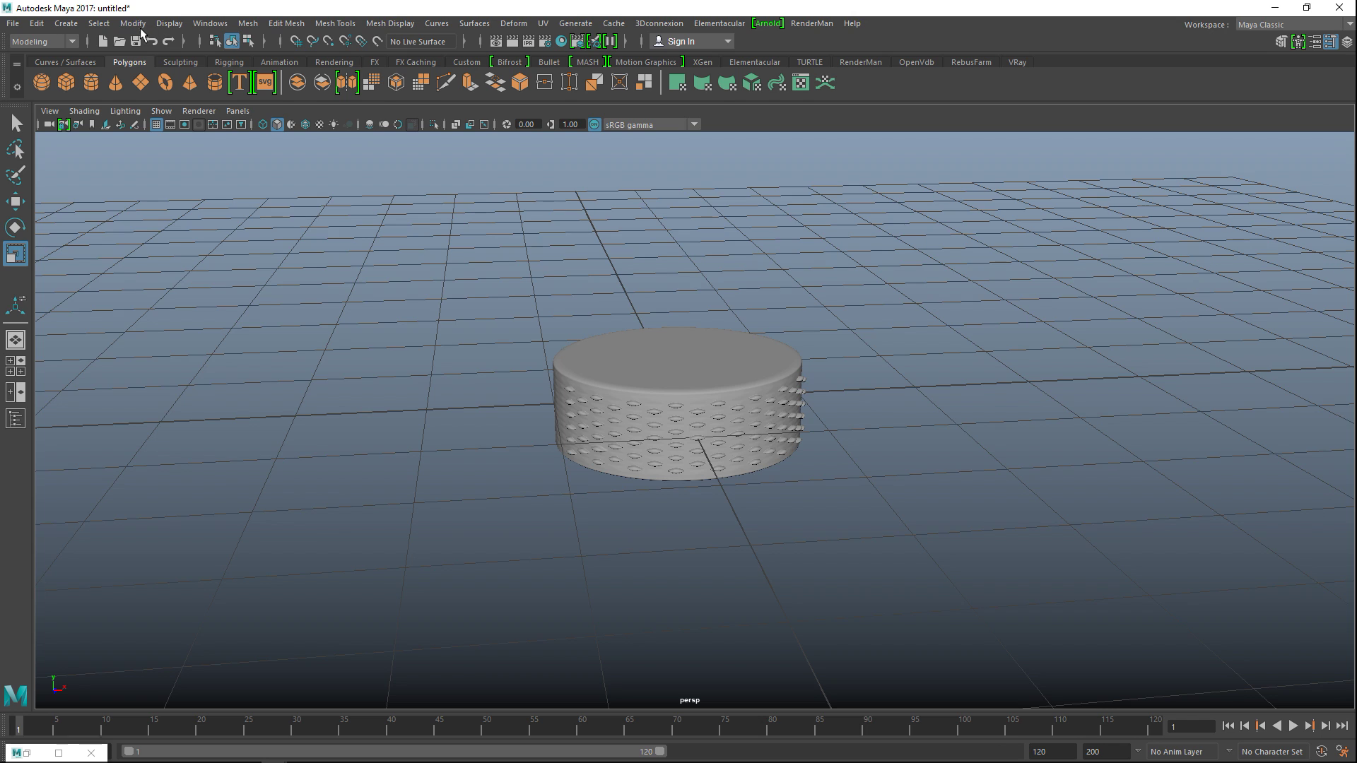